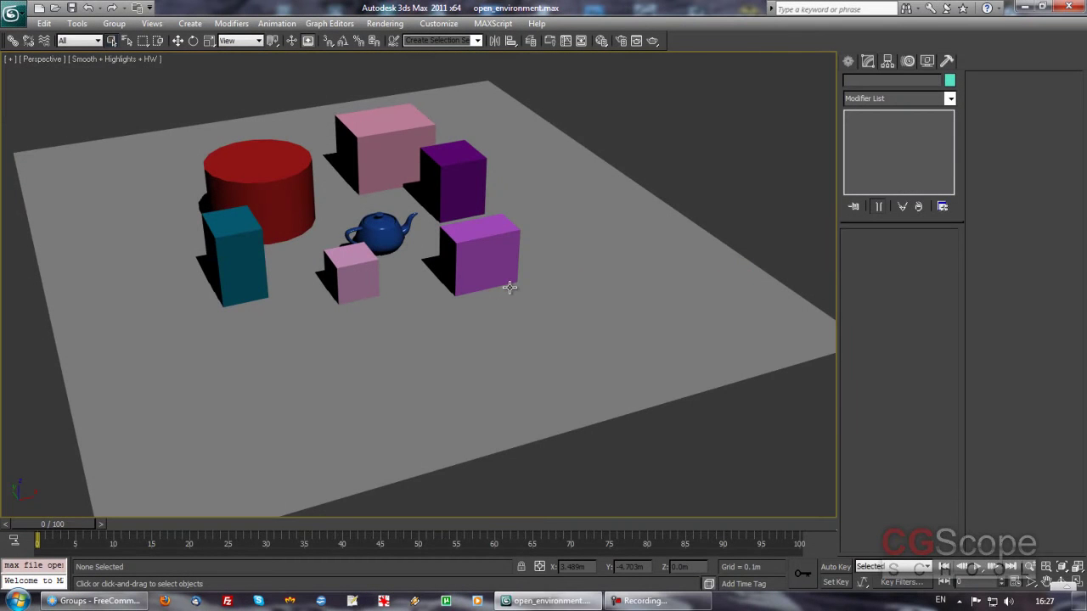
# - Pan the Perspective view of the primitives slightly and open the Rendering menu
pyautogui.moveTo(467, 283); pyautogui.dragTo(469, 291, button='middle')
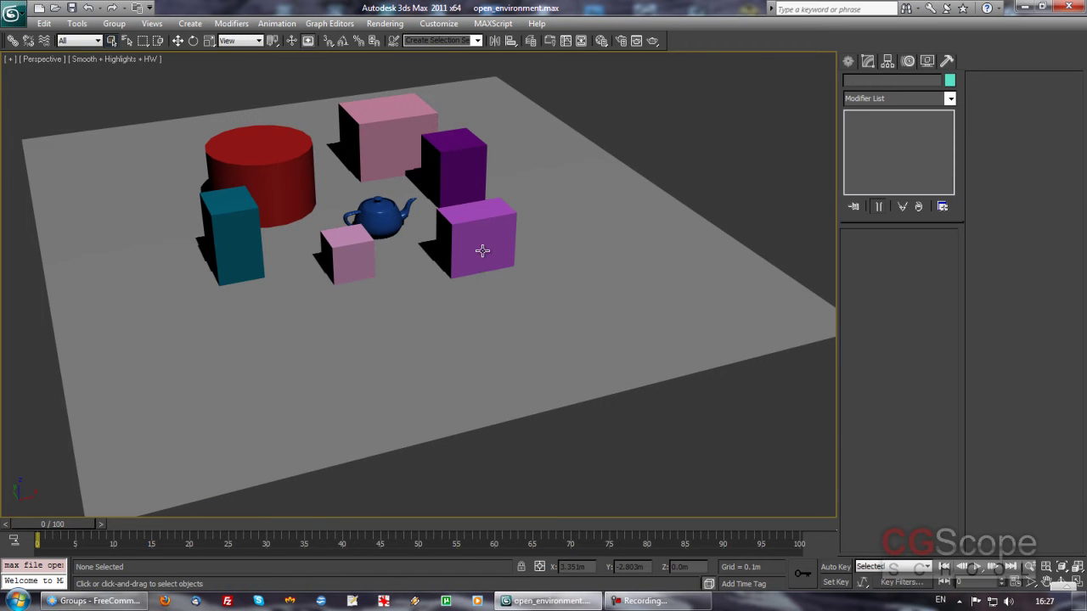
pyautogui.click(385, 25)
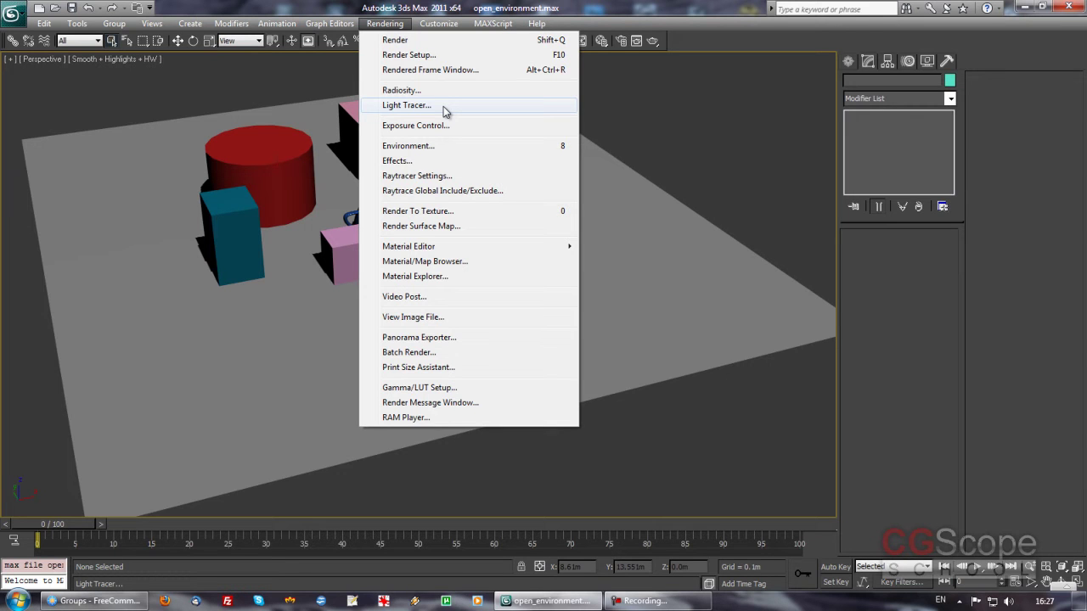
# - Open Render Setup at the Light Tracer advanced lighting settings and move the dialog up-left
pyautogui.click(441, 106)
pyautogui.moveTo(809, 45)
pyautogui.mouseDown()
pyautogui.moveTo(704, 53)
pyautogui.moveTo(702, 79)
pyautogui.mouseUp()
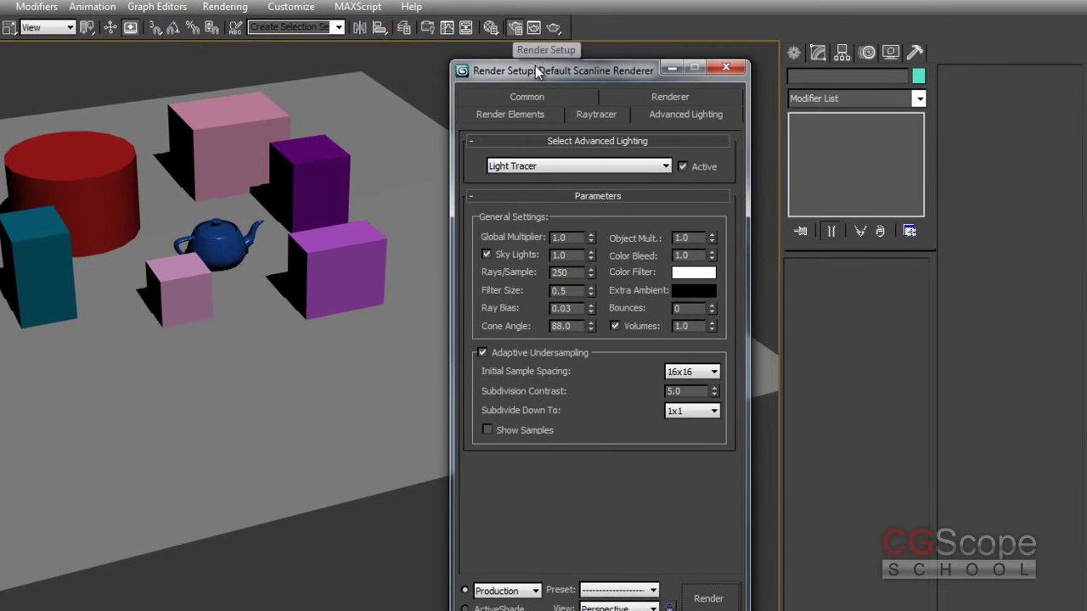
pyautogui.moveTo(536, 68); pyautogui.dragTo(537, 57)
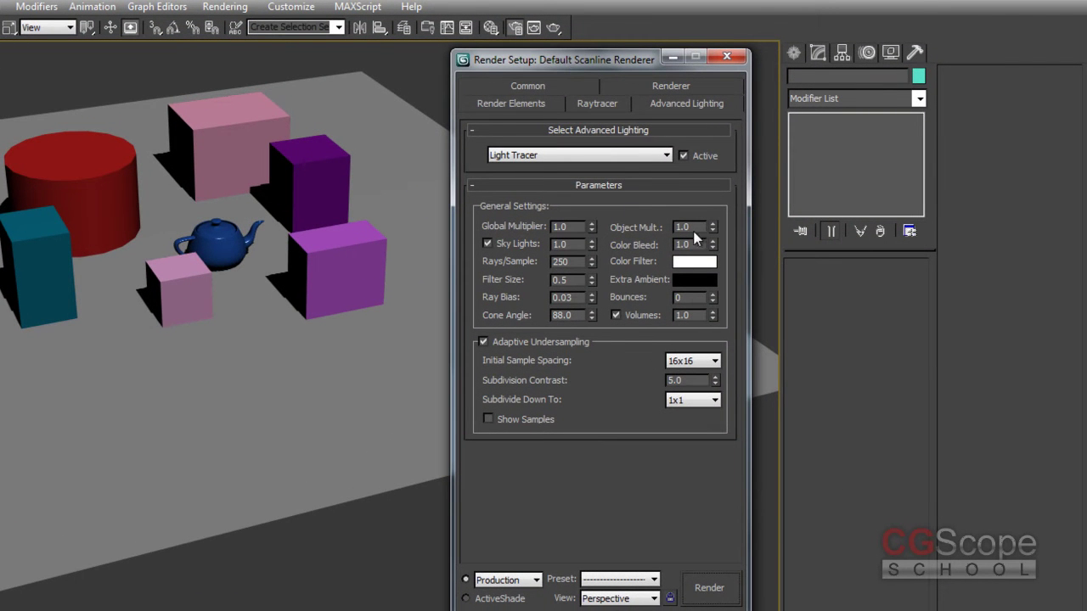
pyautogui.moveTo(613, 62); pyautogui.dragTo(607, 56)
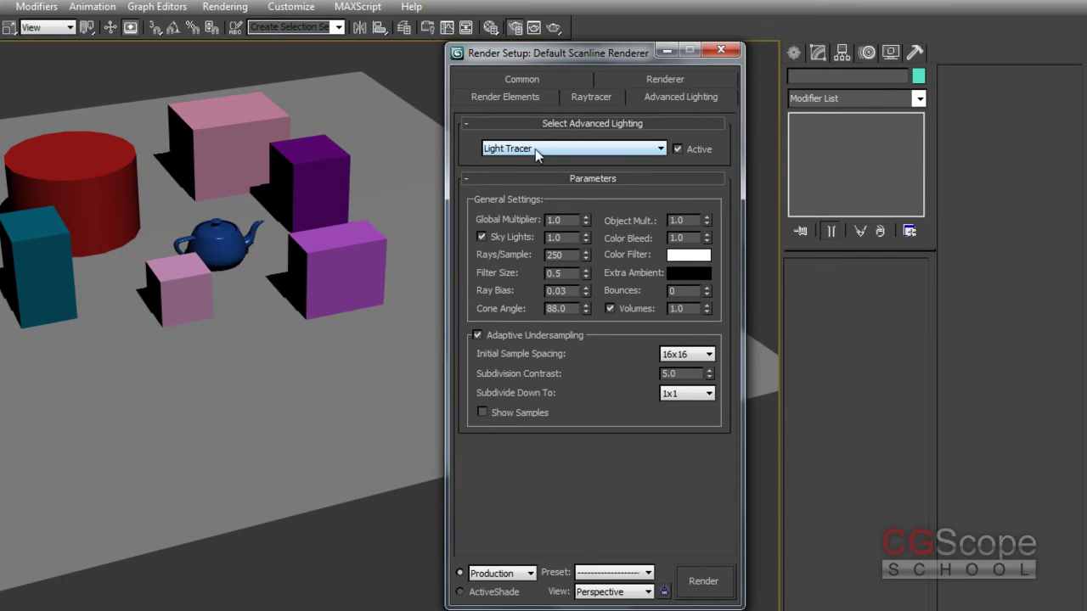
# - Keep Light Tracer as the lighting plug-in but uncheck Active, then close Render Setup
pyautogui.click(652, 150)
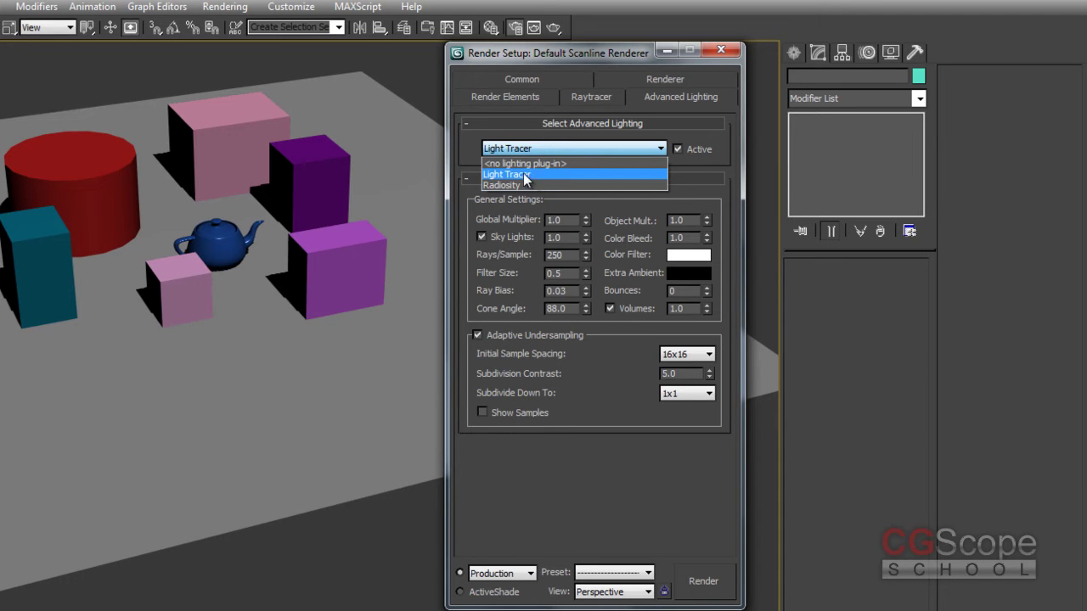
pyautogui.click(492, 149)
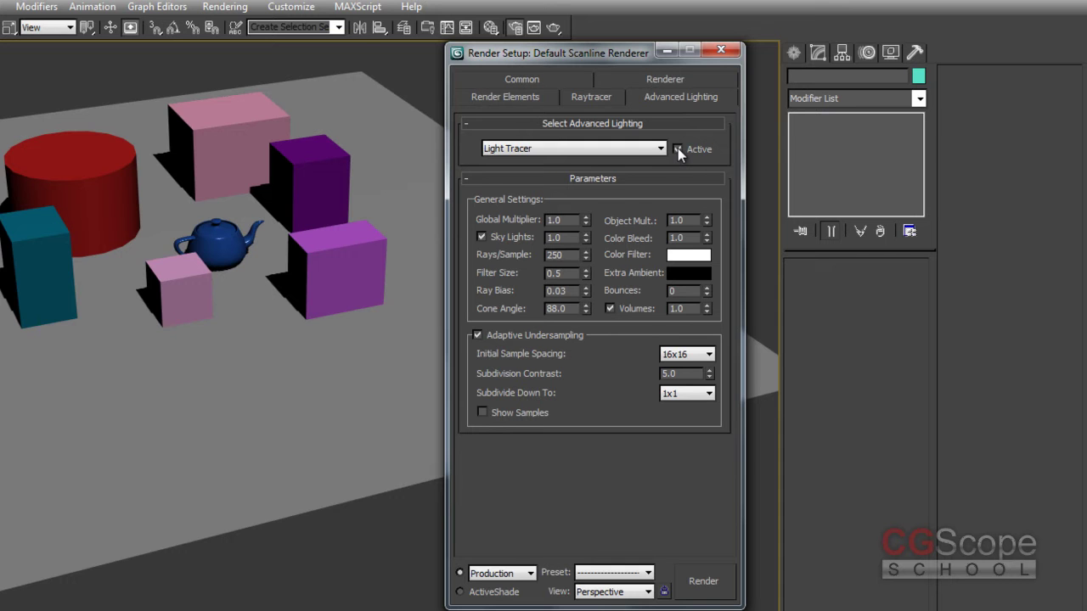
pyautogui.moveTo(624, 54); pyautogui.dragTo(631, 54)
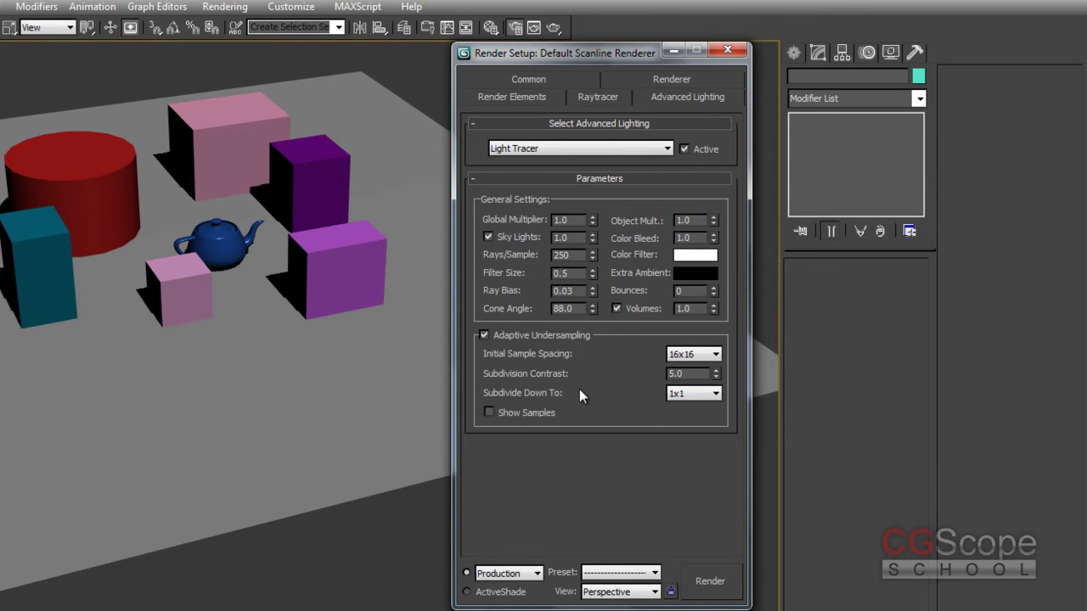
pyautogui.click(698, 150)
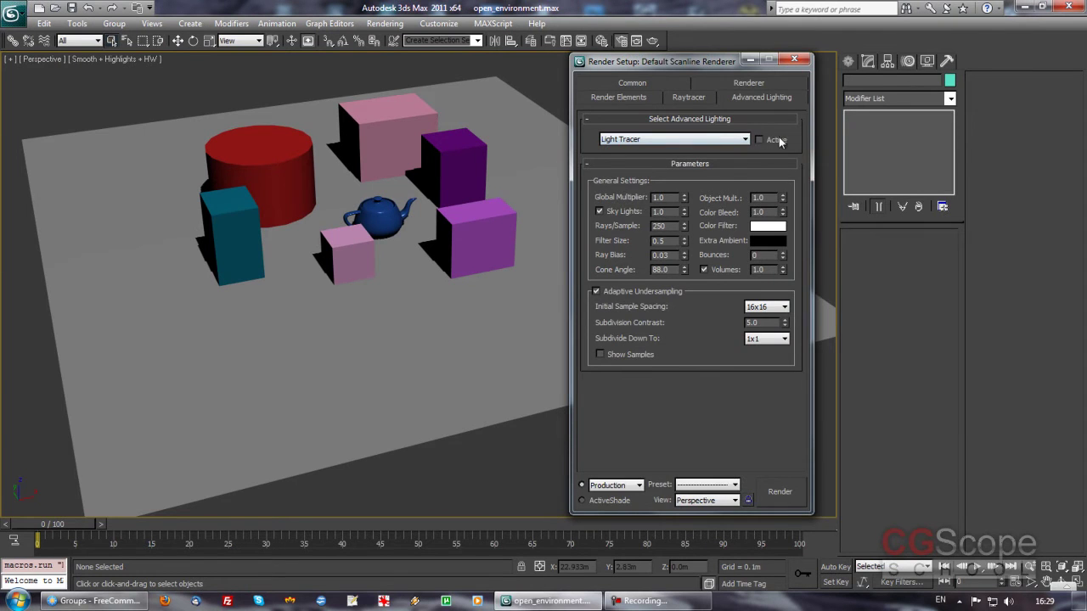
pyautogui.click(793, 58)
# - Orbit the view to look down over the plane and show the Create panel
pyautogui.moveTo(484, 217)
pyautogui.keyDown('alt'); pyautogui.mouseDown(button='middle')
pyautogui.moveTo(542, 273)
pyautogui.moveTo(524, 262)
pyautogui.moveTo(665, 232)
pyautogui.mouseUp(button='middle'); pyautogui.keyUp('alt')
pyautogui.click(851, 61)
pyautogui.moveTo(387, 303)
pyautogui.keyDown('alt'); pyautogui.mouseDown(button='middle')
pyautogui.moveTo(471, 317)
pyautogui.moveTo(483, 305)
pyautogui.mouseUp(button='middle'); pyautogui.keyUp('alt')
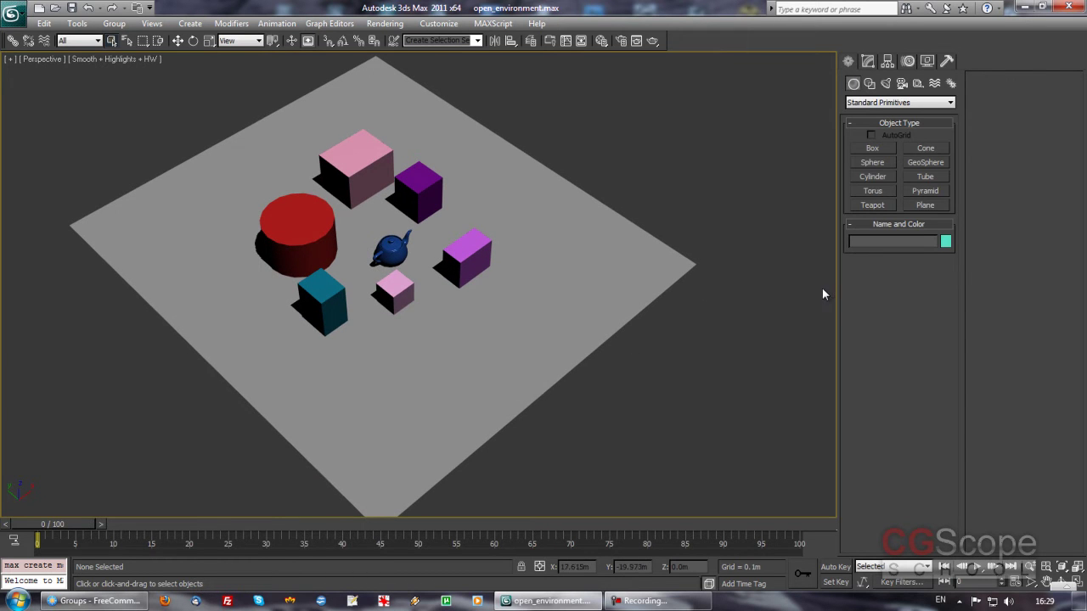
# - Switch the Lights creation list from Photometric to Standard, glancing at Systems before returning
pyautogui.click(885, 83)
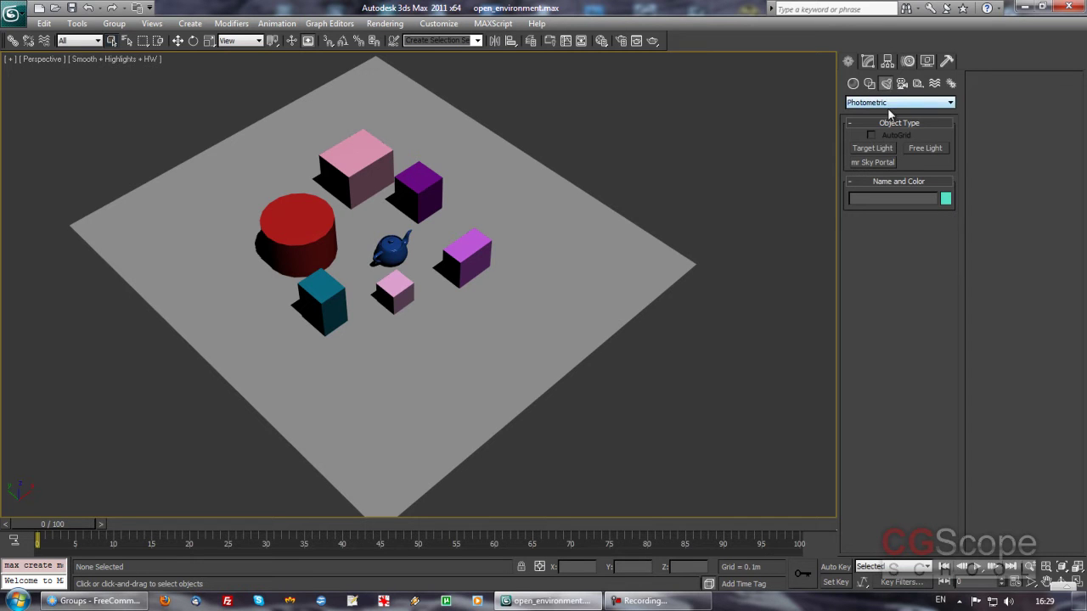
pyautogui.click(887, 102)
pyautogui.click(876, 124)
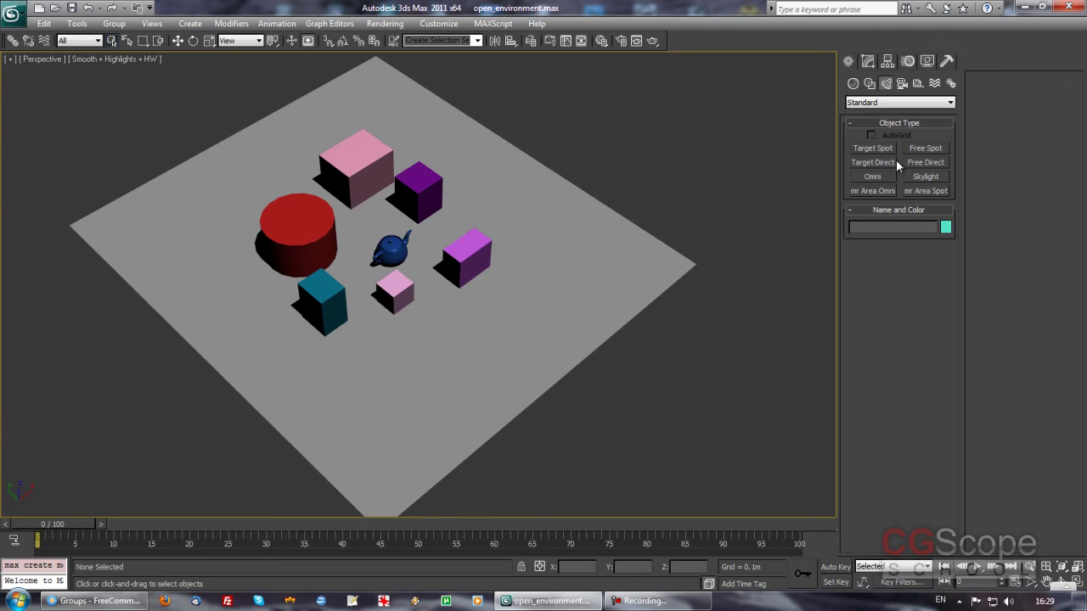
pyautogui.click(951, 84)
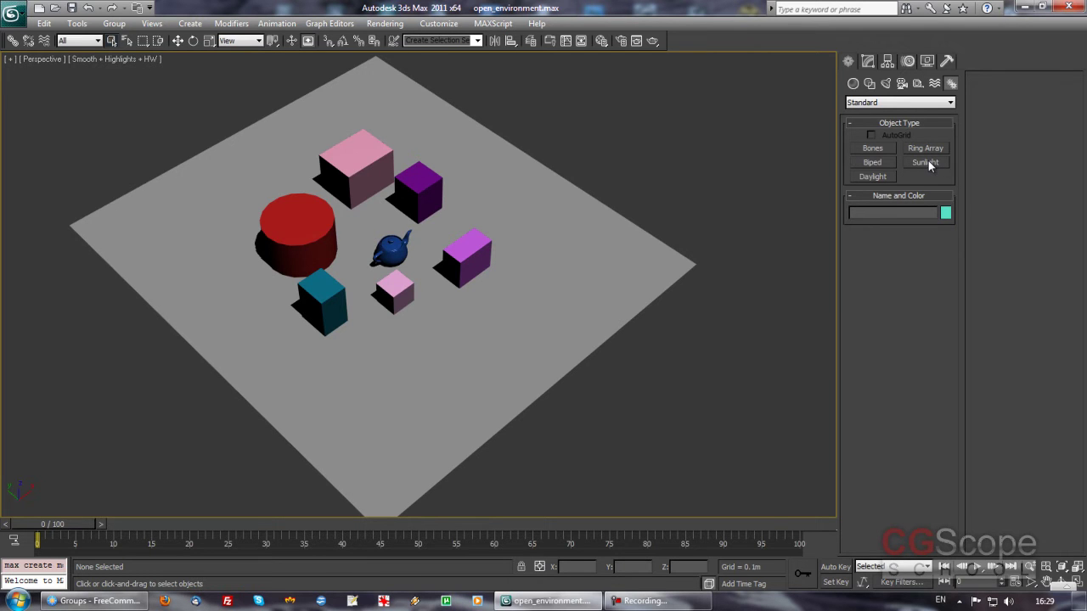
pyautogui.click(852, 84)
pyautogui.click(886, 83)
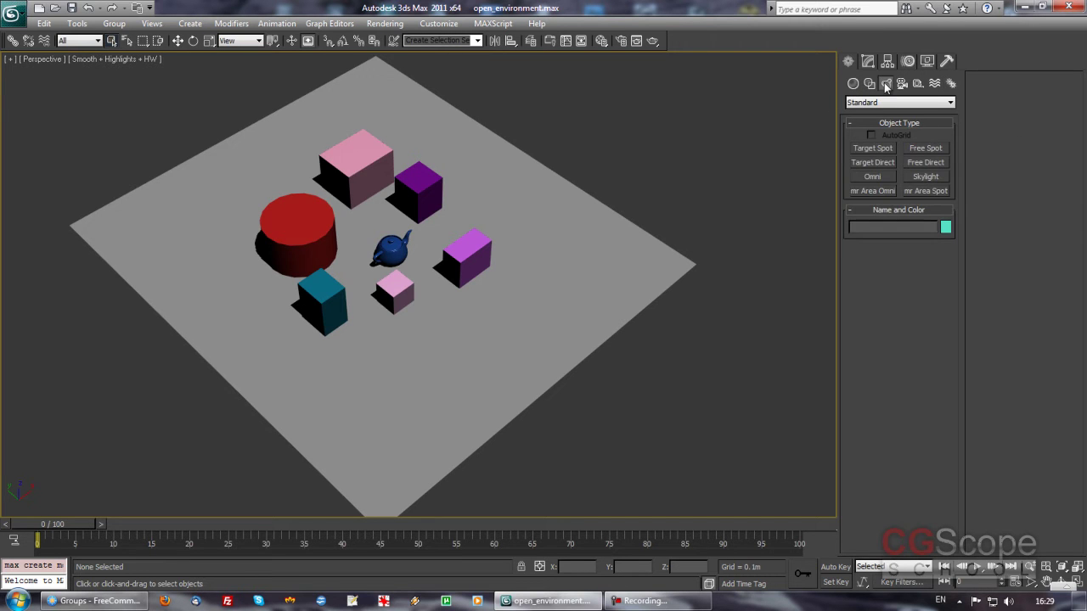
# - Create a Target Direct light aimed at the teapot
pyautogui.click(880, 165)
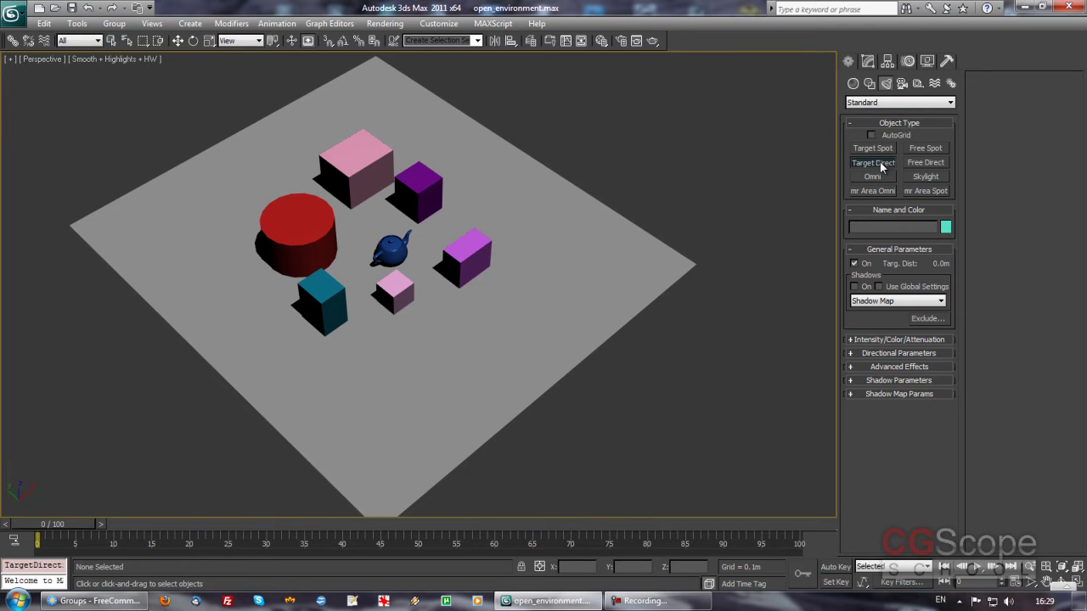
pyautogui.scroll(-2, 557, 269)
pyautogui.scroll(-4, 531, 269)
pyautogui.keyDown('alt'); pyautogui.moveTo(531, 269); pyautogui.dragTo(582, 335, button='middle'); pyautogui.keyUp('alt')
pyautogui.moveTo(604, 344); pyautogui.dragTo(390, 257)
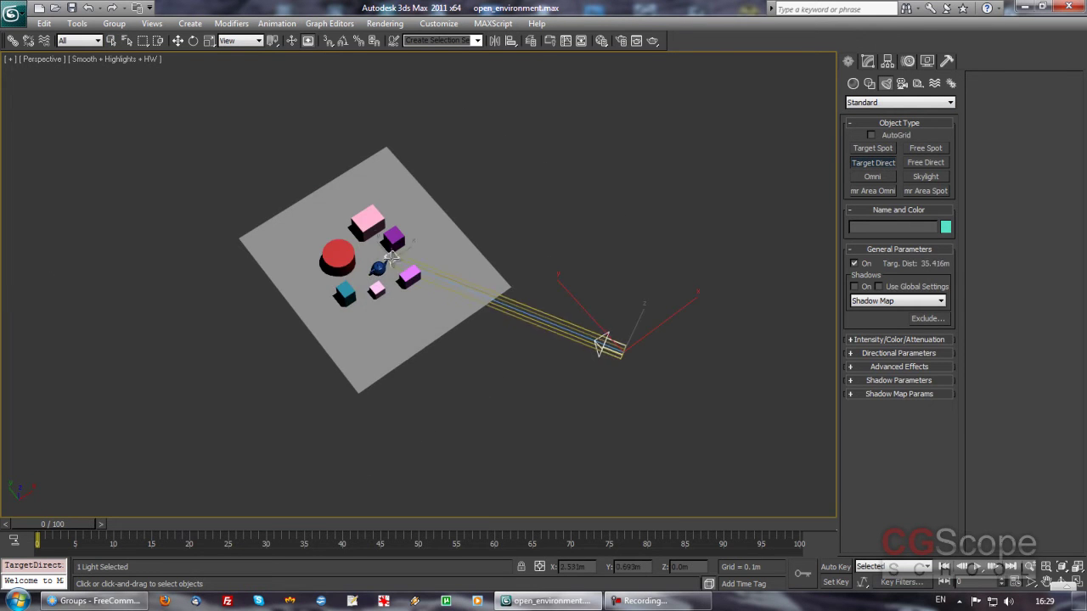
pyautogui.keyDown('alt'); pyautogui.moveTo(390, 256); pyautogui.dragTo(500, 330, button='middle'); pyautogui.keyUp('alt')
# - Move Direct001's source to about 29.754 m above the plane and across it
pyautogui.press('w')
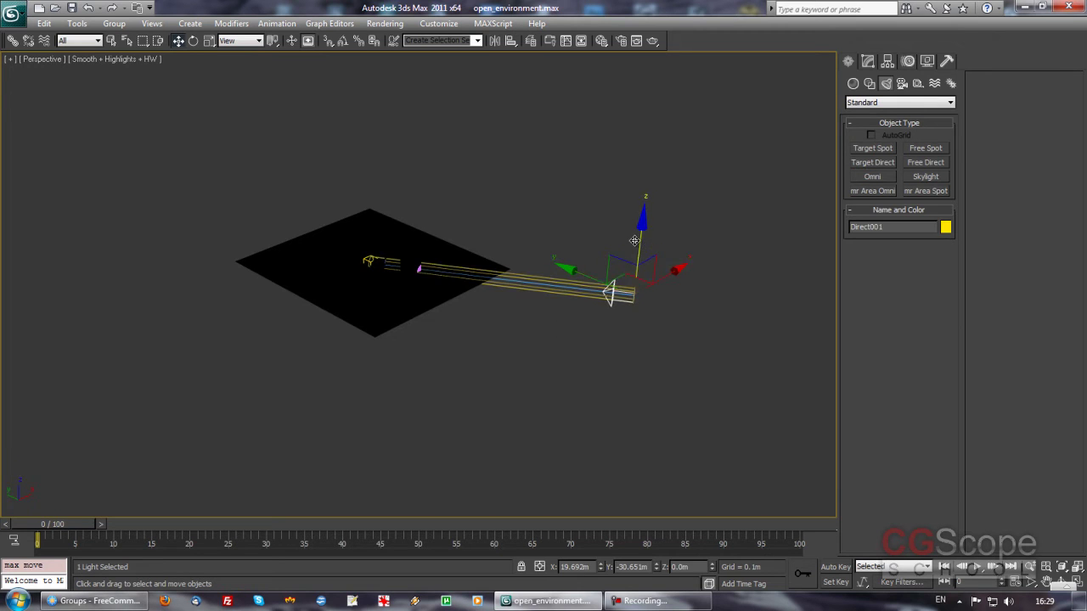
pyautogui.moveTo(634, 241); pyautogui.dragTo(645, 90)
pyautogui.moveTo(645, 89); pyautogui.dragTo(657, 135, button='middle')
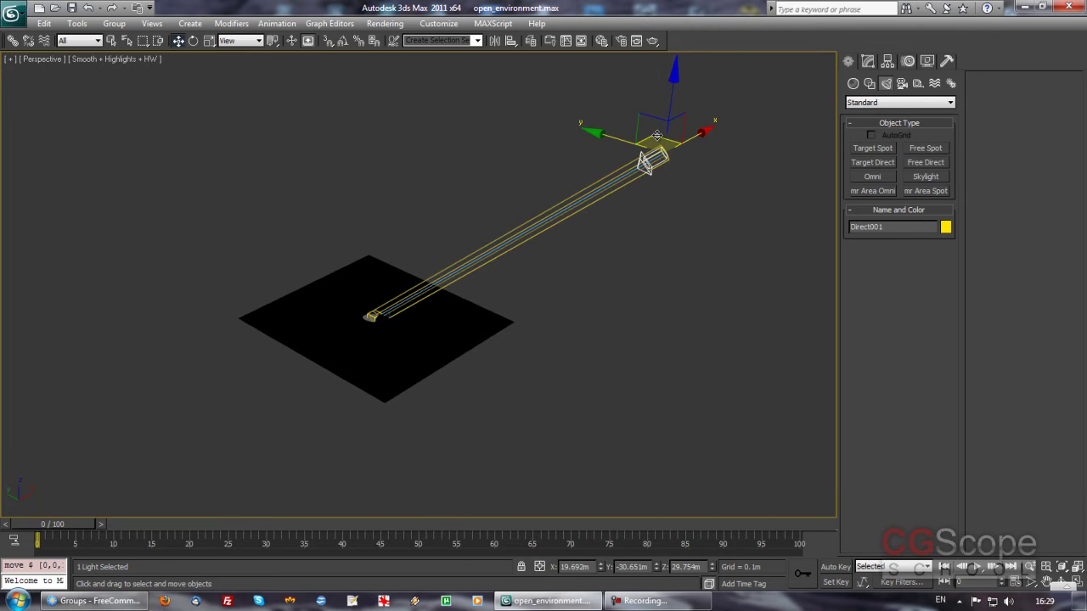
pyautogui.moveTo(657, 136); pyautogui.dragTo(521, 85)
pyautogui.moveTo(589, 226)
pyautogui.keyDown('alt'); pyautogui.mouseDown(button='middle')
pyautogui.moveTo(558, 243)
pyautogui.moveTo(487, 226)
pyautogui.moveTo(514, 301)
pyautogui.mouseUp(button='middle'); pyautogui.keyUp('alt')
pyautogui.moveTo(535, 371); pyautogui.dragTo(371, 346)
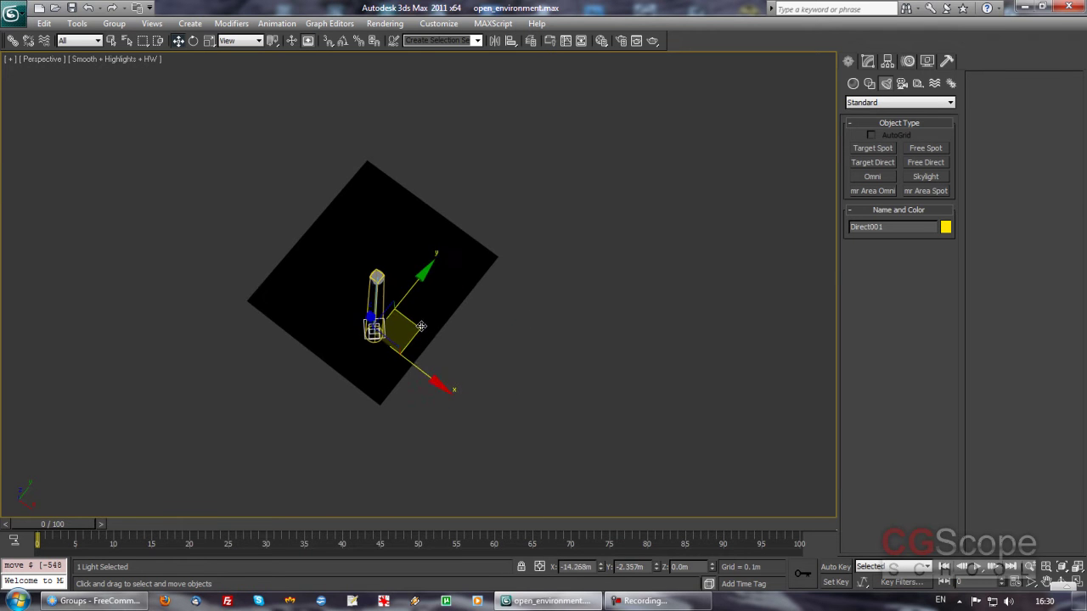
pyautogui.moveTo(371, 346)
pyautogui.keyDown('alt'); pyautogui.mouseDown(button='middle')
pyautogui.moveTo(471, 279)
pyautogui.moveTo(451, 286)
pyautogui.moveTo(553, 272)
pyautogui.moveTo(541, 258)
pyautogui.mouseUp(button='middle'); pyautogui.keyUp('alt')
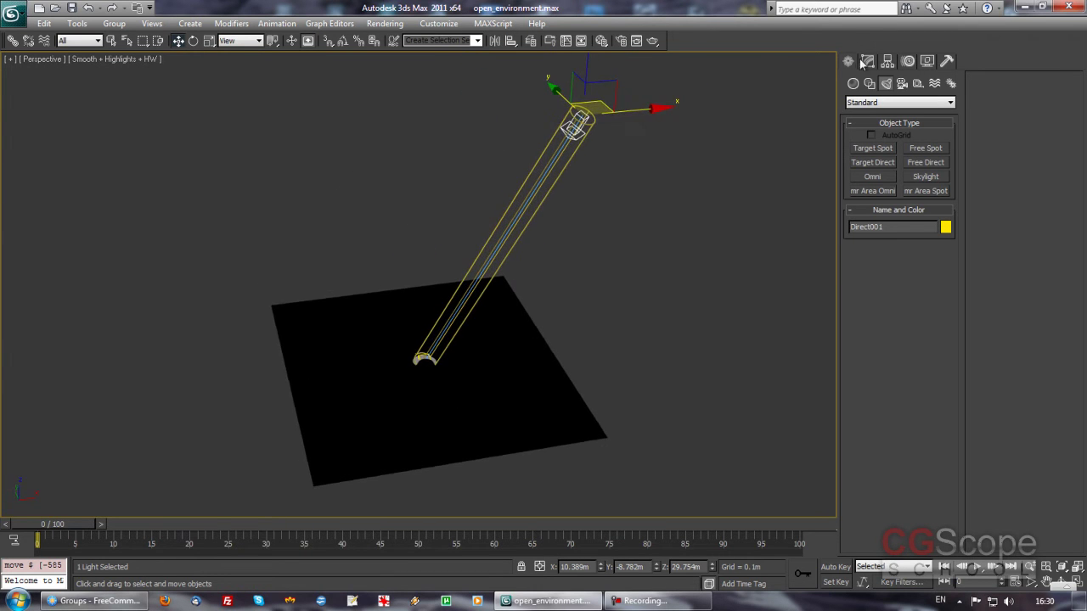
pyautogui.click(867, 61)
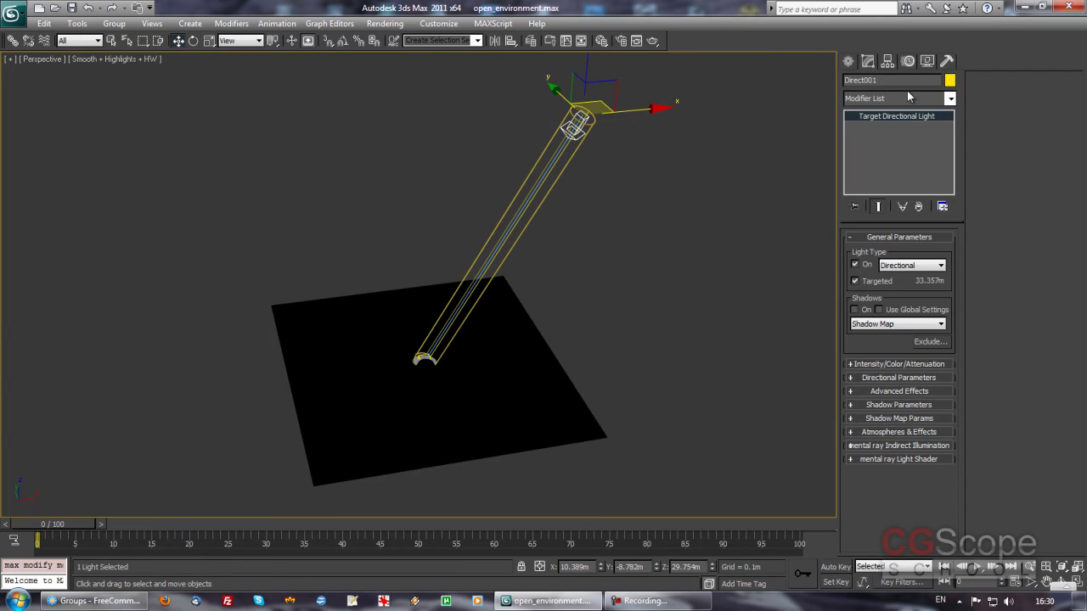
# - Widen the light's hotspot and falloff to cover the scene and lower the light slightly
pyautogui.click(896, 379)
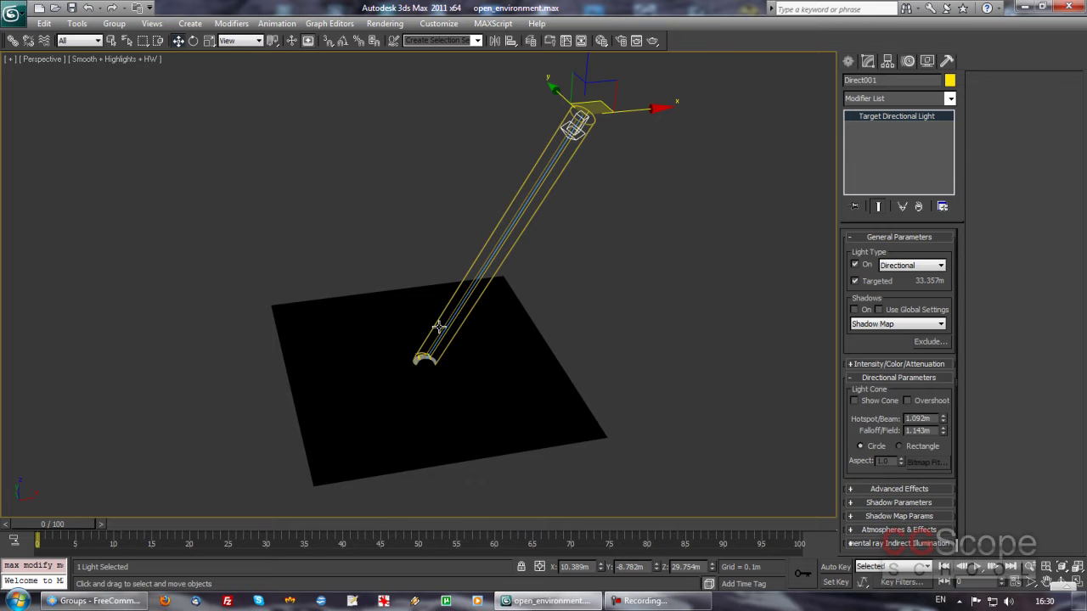
pyautogui.moveTo(943, 419)
pyautogui.mouseDown()
pyautogui.moveTo(835, 512)
pyautogui.moveTo(767, 356)
pyautogui.mouseUp()
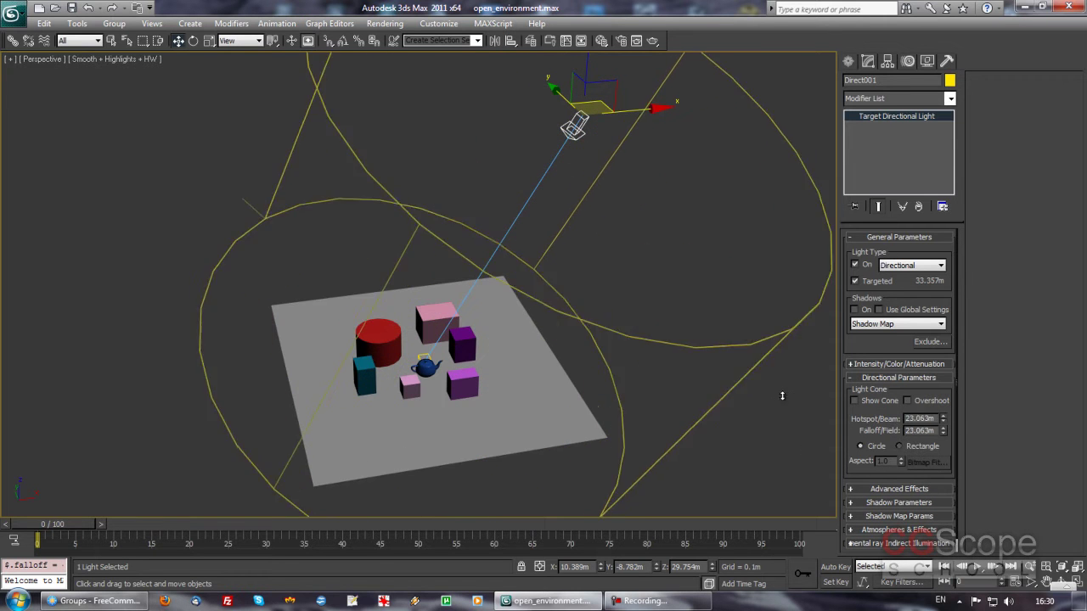
pyautogui.moveTo(532, 300)
pyautogui.keyDown('alt'); pyautogui.mouseDown(button='middle')
pyautogui.moveTo(526, 284)
pyautogui.moveTo(570, 233)
pyautogui.moveTo(567, 77)
pyautogui.mouseUp(button='middle'); pyautogui.keyUp('alt')
pyautogui.moveTo(567, 77); pyautogui.dragTo(527, 340)
pyautogui.keyDown('alt'); pyautogui.moveTo(528, 341); pyautogui.dragTo(597, 305, button='middle'); pyautogui.keyUp('alt')
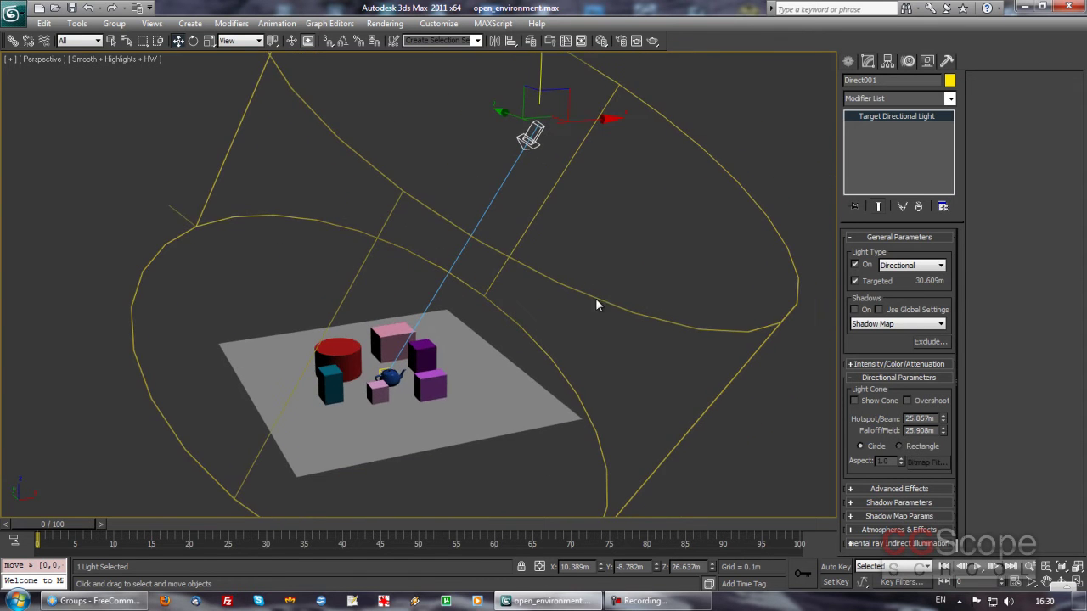
# - Turn on the light's shadows and set the shadow map size to 1024
pyautogui.click(865, 310)
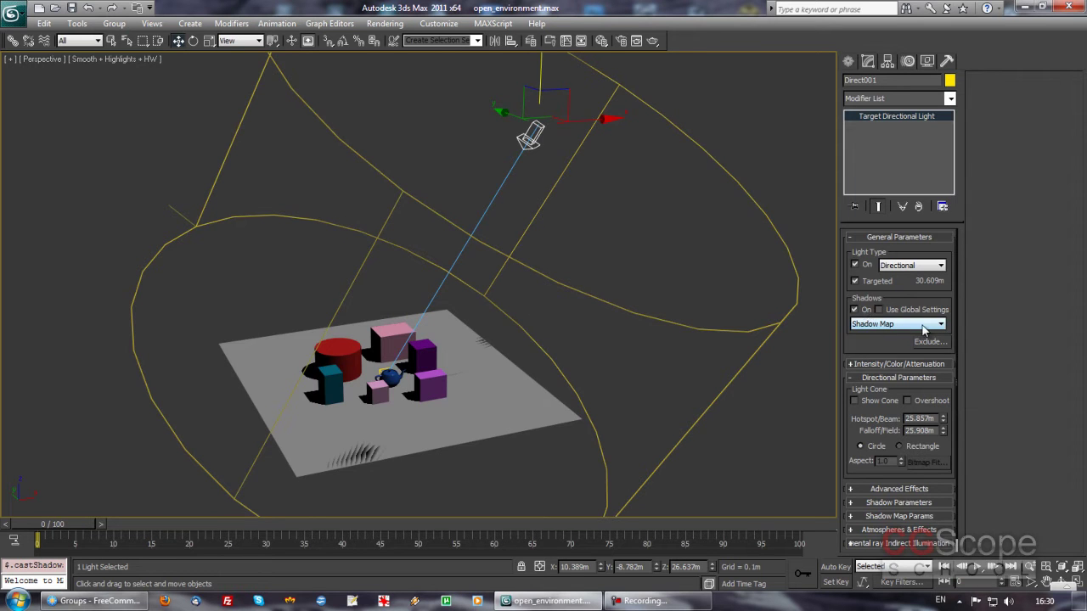
pyautogui.scroll(-1, 897, 294)
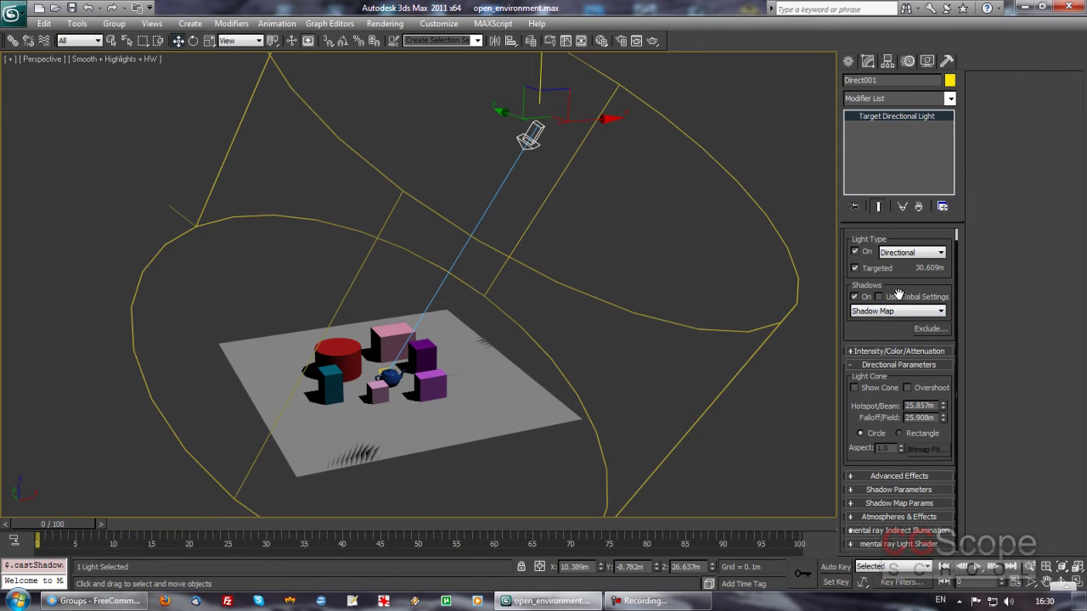
pyautogui.click(898, 491)
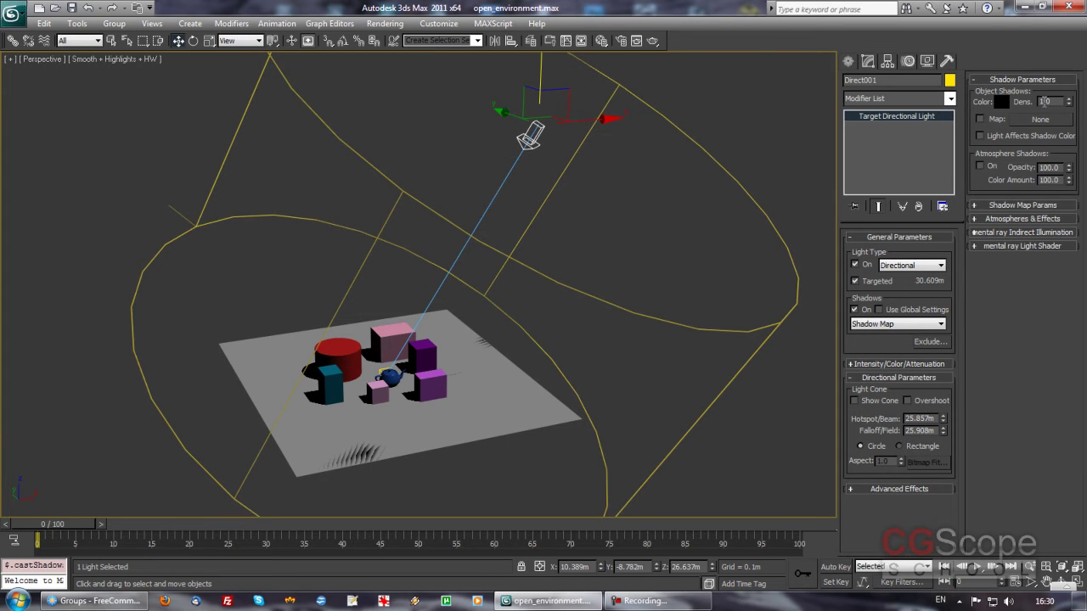
pyautogui.click(1022, 80)
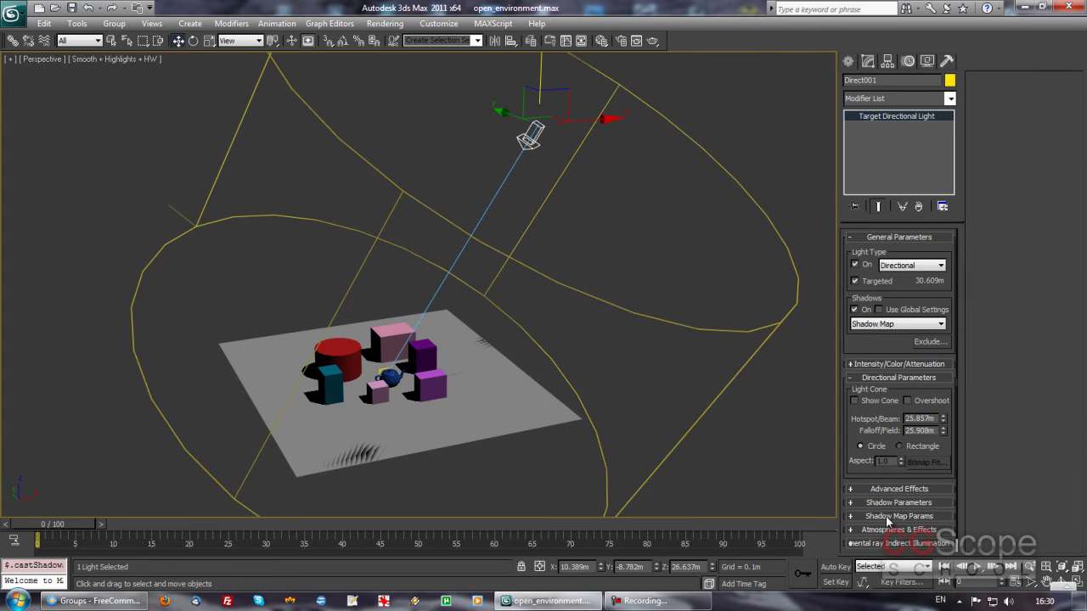
pyautogui.click(894, 516)
pyautogui.doubleClick(1053, 95)
pyautogui.write('1024')
pyautogui.press('Return')
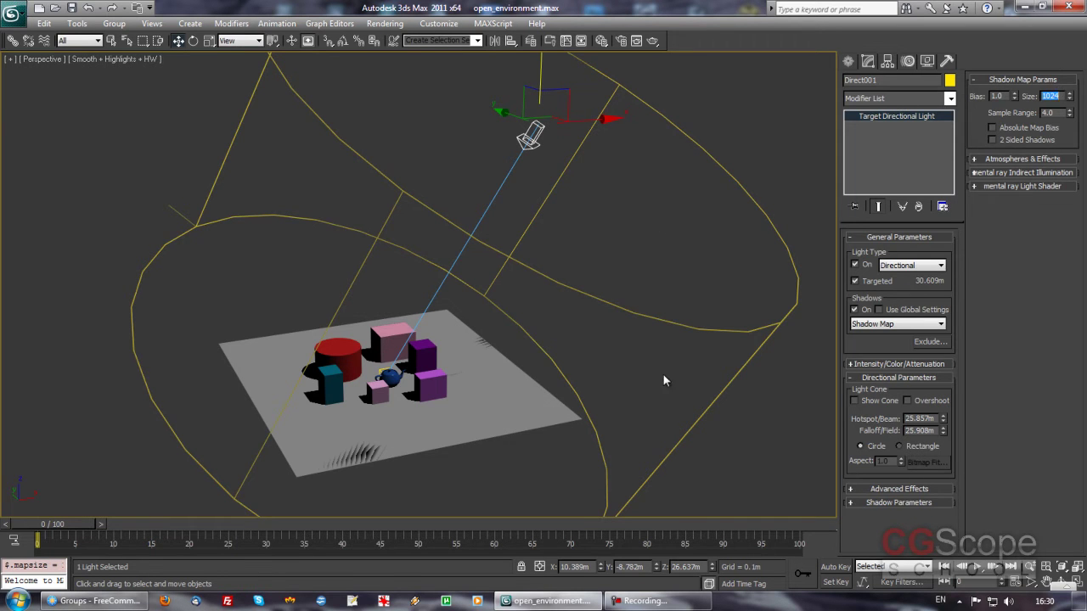
# - Reselect the directional light after a slight orbit and zoom the view in
pyautogui.click(565, 347)
pyautogui.moveTo(565, 347)
pyautogui.keyDown('alt'); pyautogui.mouseDown(button='middle')
pyautogui.moveTo(553, 299)
pyautogui.moveTo(551, 144)
pyautogui.moveTo(525, 264)
pyautogui.moveTo(539, 243)
pyautogui.moveTo(531, 250)
pyautogui.mouseUp(button='middle'); pyautogui.keyUp('alt')
pyautogui.click(551, 142)
pyautogui.scroll(3, 524, 264)
pyautogui.scroll(2, 514, 270)
pyautogui.scroll(2, 511, 271)
pyautogui.scroll(2, 511, 281)
# - Render the Perspective view and close the Rendered Frame Window
pyautogui.click(652, 40)
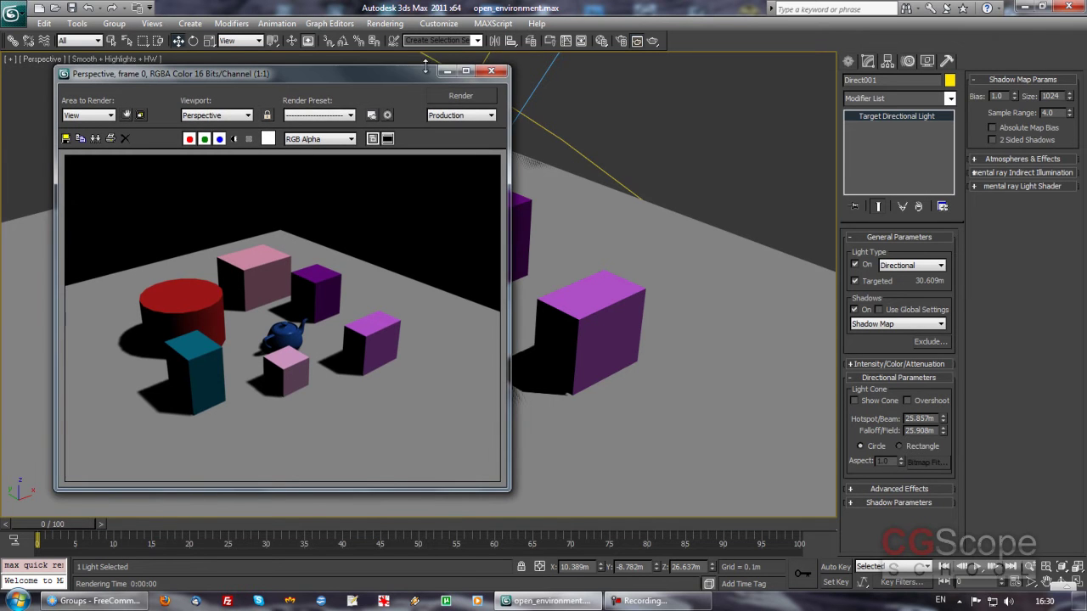
pyautogui.moveTo(412, 73); pyautogui.dragTo(433, 68)
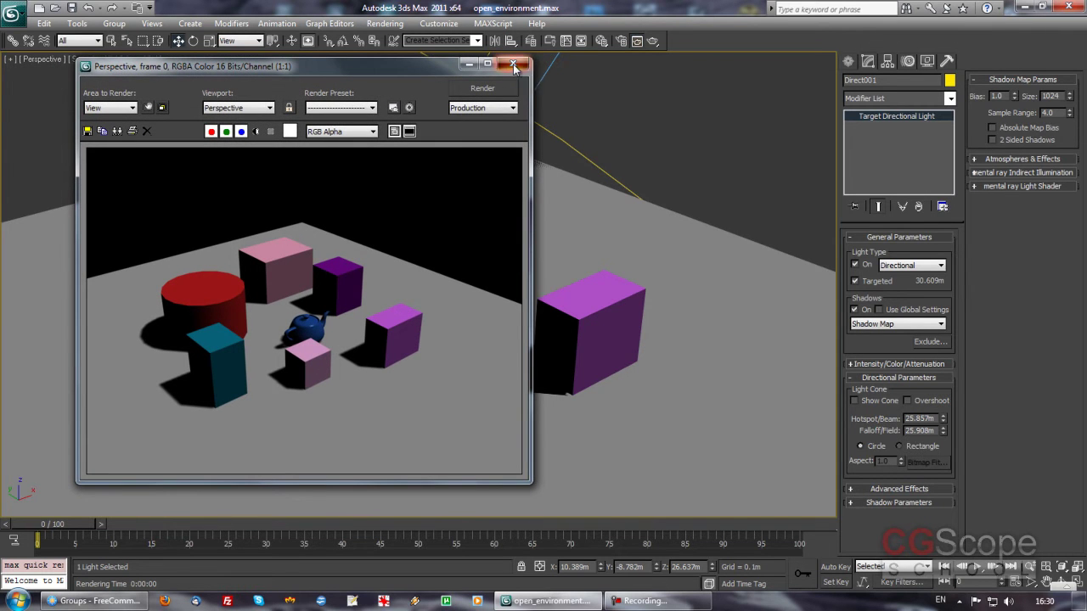
pyautogui.click(513, 65)
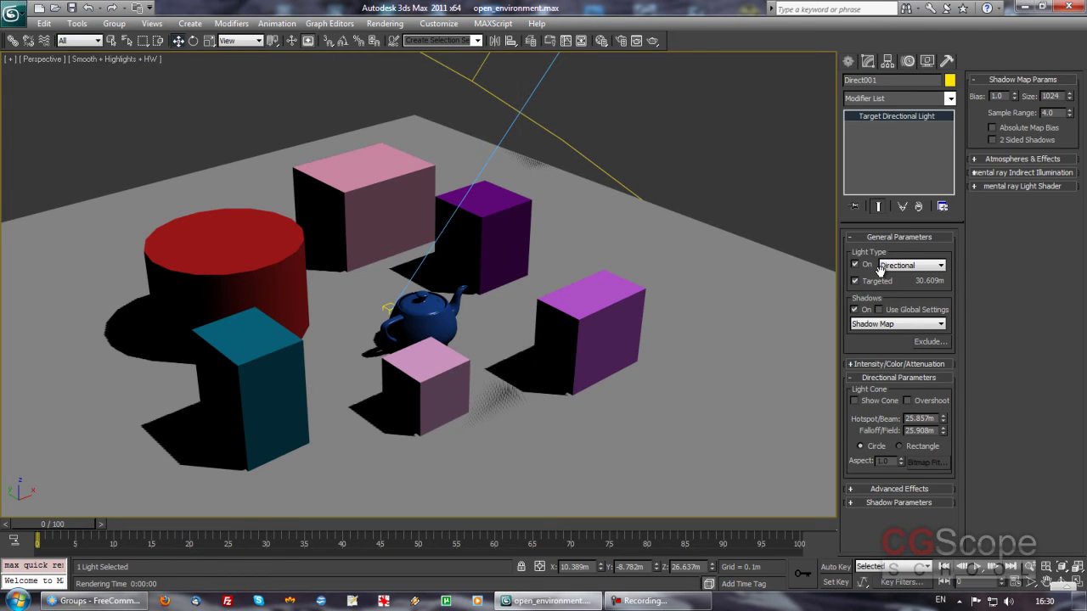
# - Zoom out and orbit to frame the whole plane, then reselect the directional light
pyautogui.scroll(-1, 536, 281)
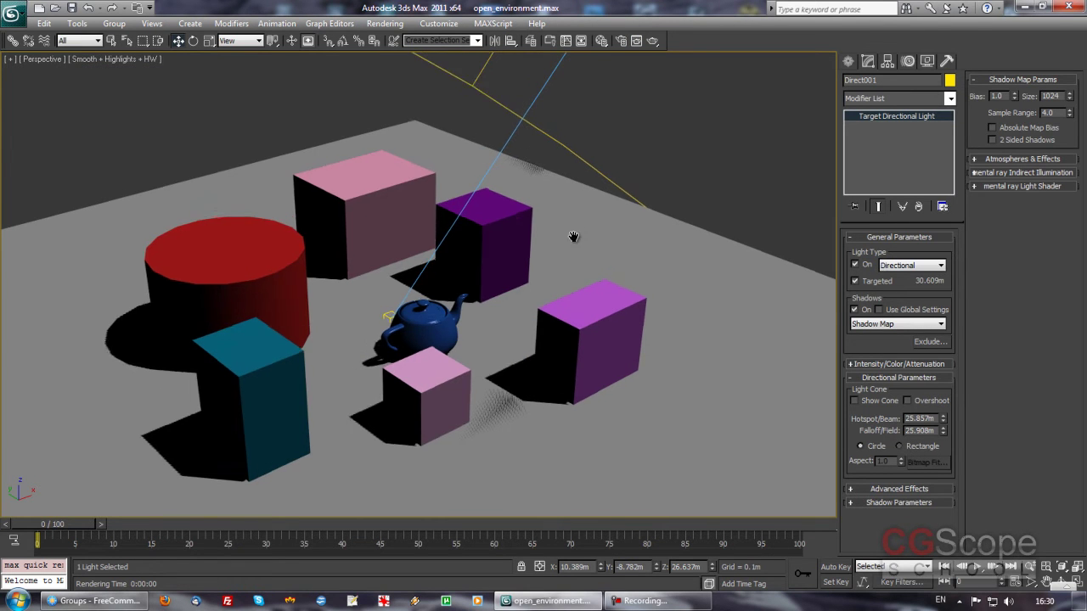
pyautogui.scroll(-2, 556, 304)
pyautogui.scroll(-2, 549, 295)
pyautogui.scroll(-3, 548, 295)
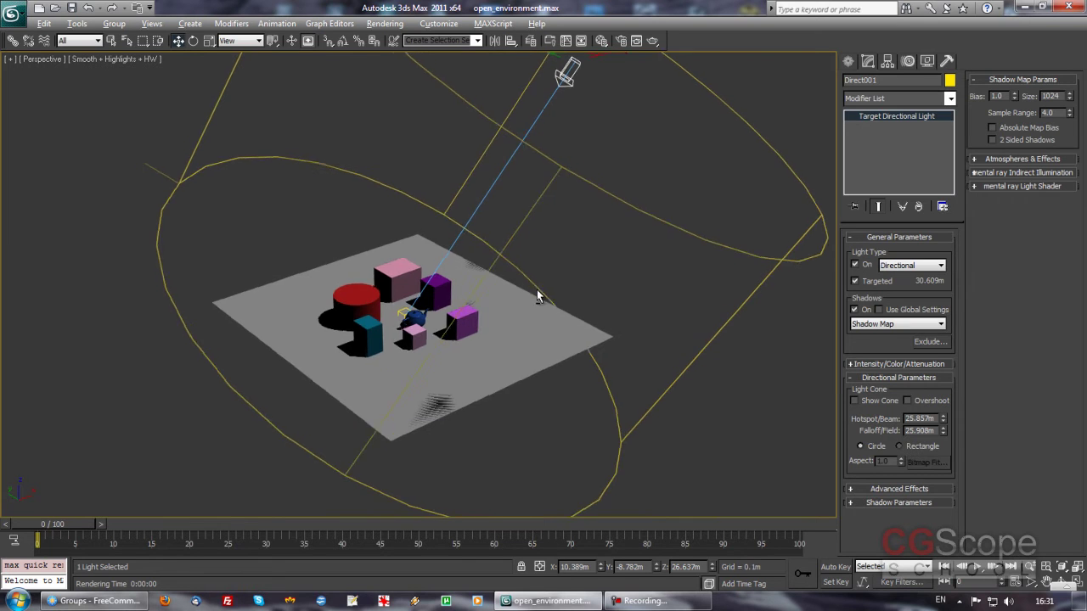
pyautogui.scroll(1, 536, 289)
pyautogui.scroll(1, 535, 303)
pyautogui.moveTo(534, 303); pyautogui.dragTo(551, 308, button='middle')
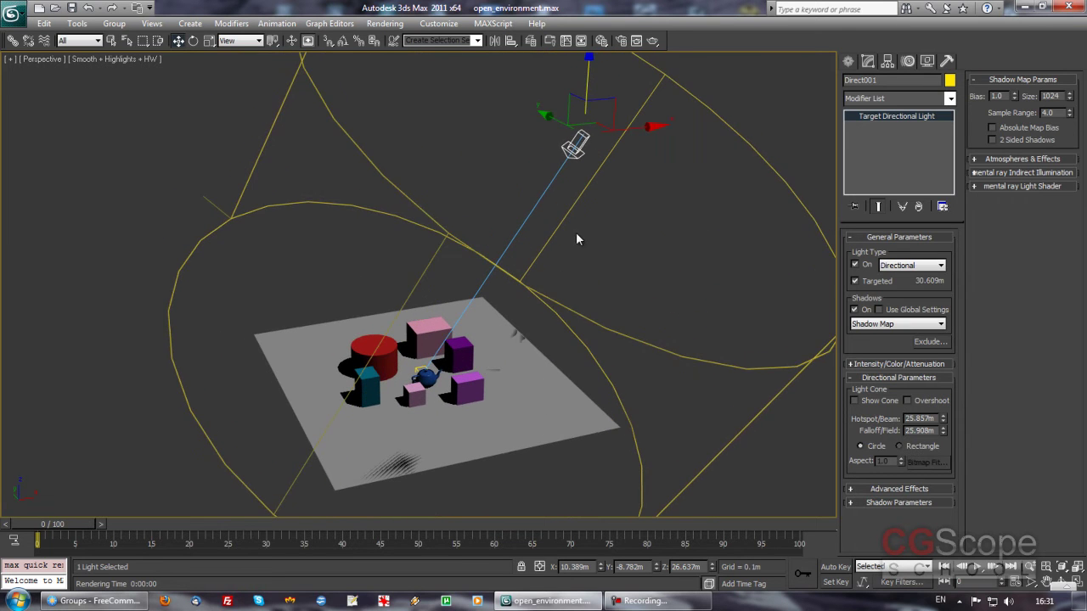
pyautogui.click(609, 183)
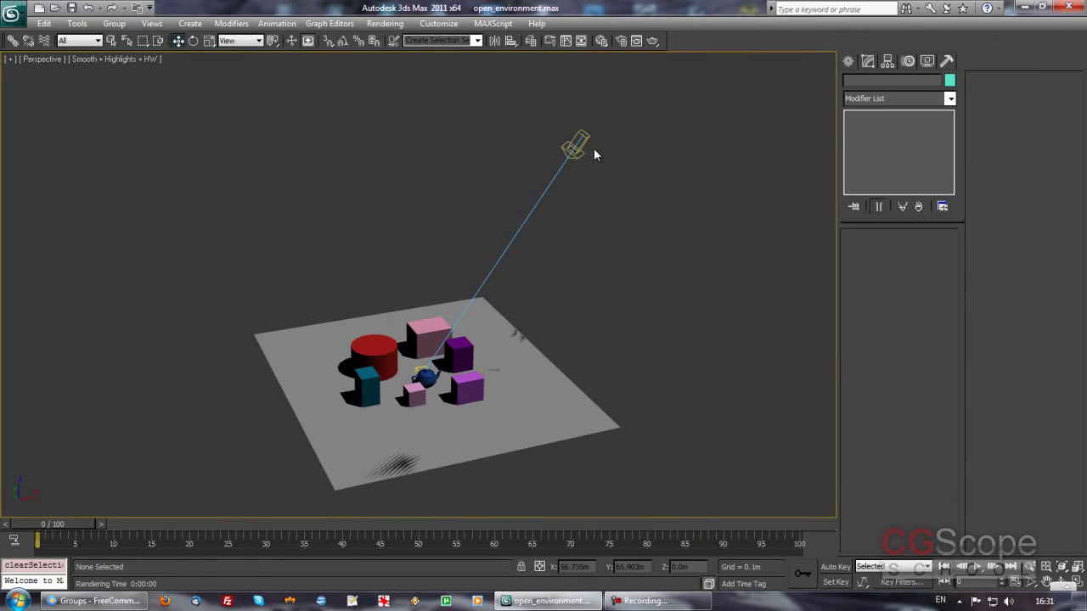
pyautogui.keyDown('alt'); pyautogui.moveTo(527, 353); pyautogui.dragTo(584, 310, button='middle'); pyautogui.keyUp('alt')
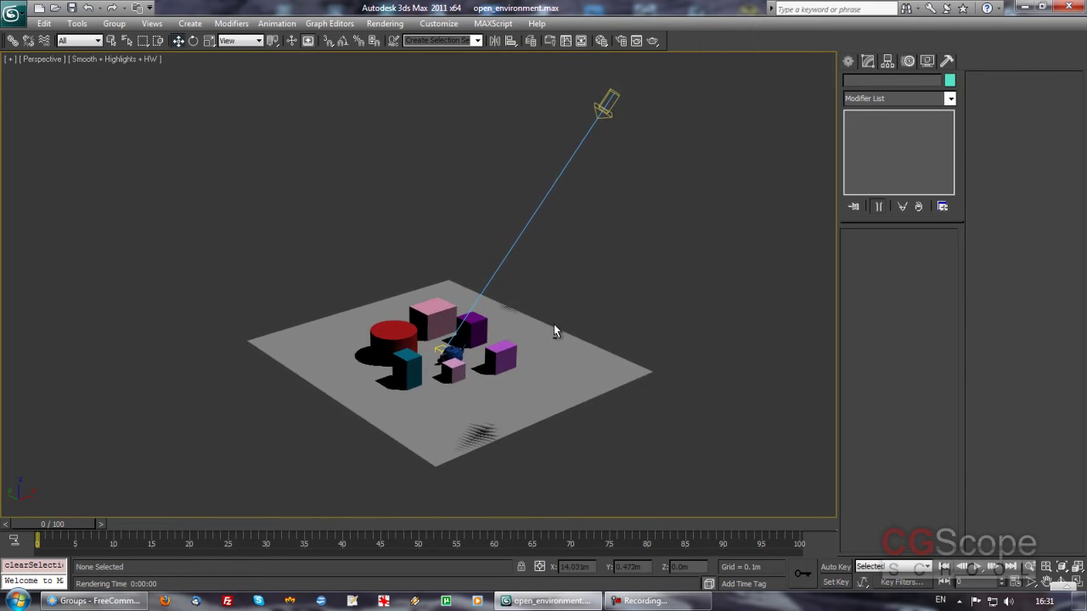
pyautogui.keyDown('alt'); pyautogui.moveTo(554, 324); pyautogui.dragTo(550, 325, button='middle'); pyautogui.keyUp('alt')
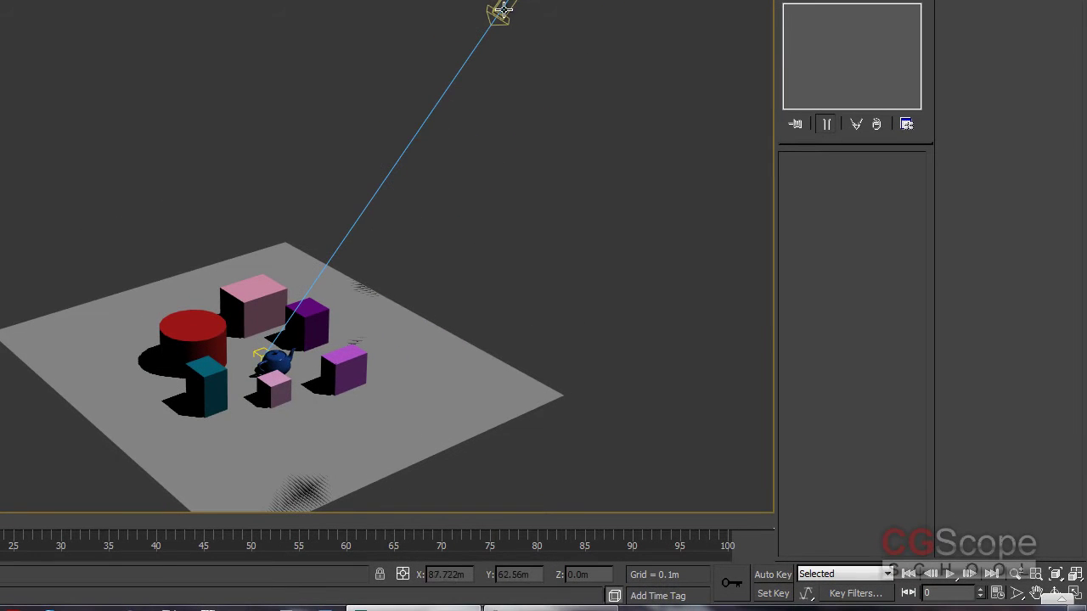
pyautogui.click(498, 9)
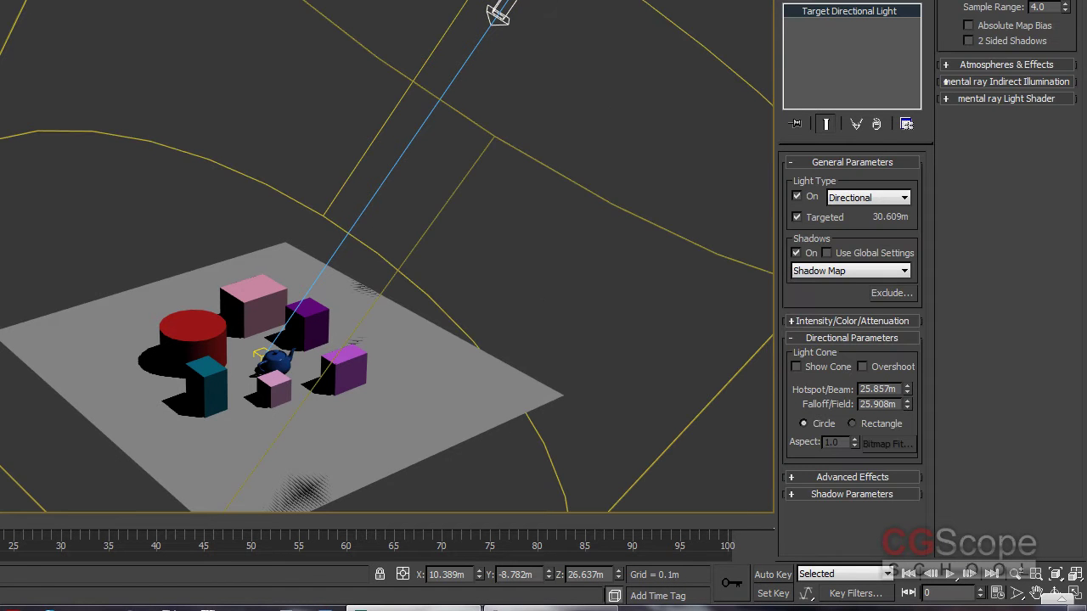
# - Place a Skylight beside the red cylinder and raise it above the ground plane
pyautogui.click(795, 2)
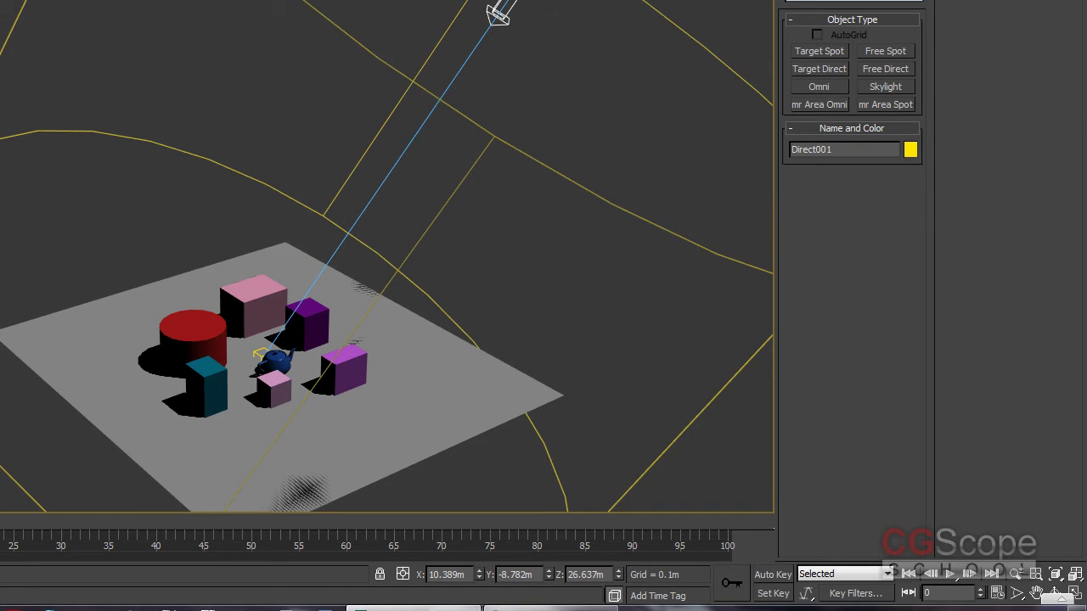
pyautogui.click(886, 86)
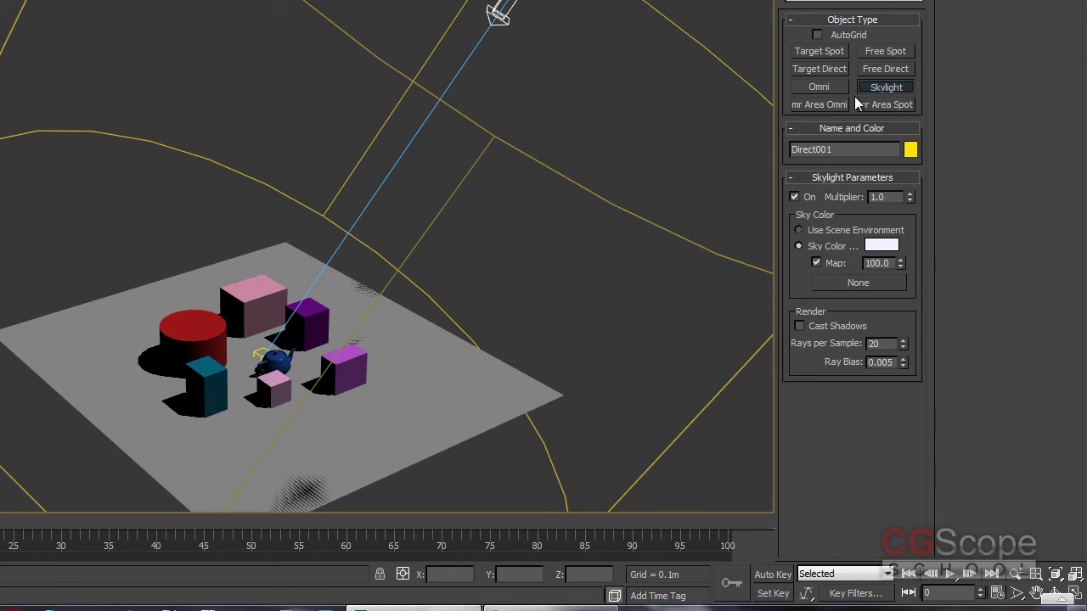
pyautogui.click(126, 374)
pyautogui.rightClick(189, 380)
pyautogui.moveTo(132, 317); pyautogui.dragTo(131, 288)
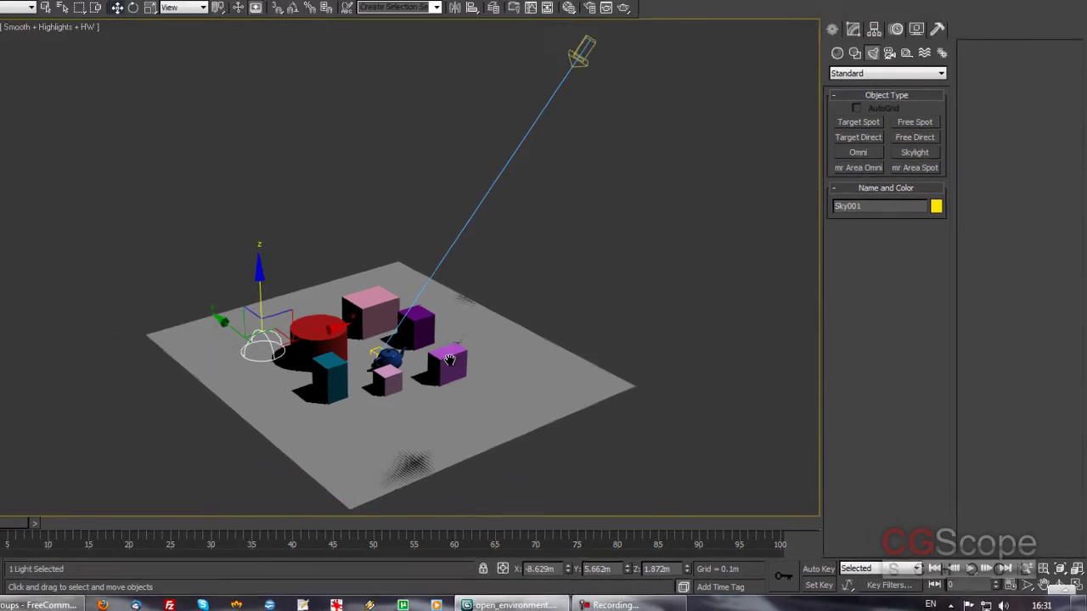
# - Orbit to reframe the scene and show Sky001's parameters (multiplier 1.0, 20 rays)
pyautogui.keyDown('alt'); pyautogui.moveTo(449, 360); pyautogui.dragTo(446, 312, button='middle'); pyautogui.keyUp('alt')
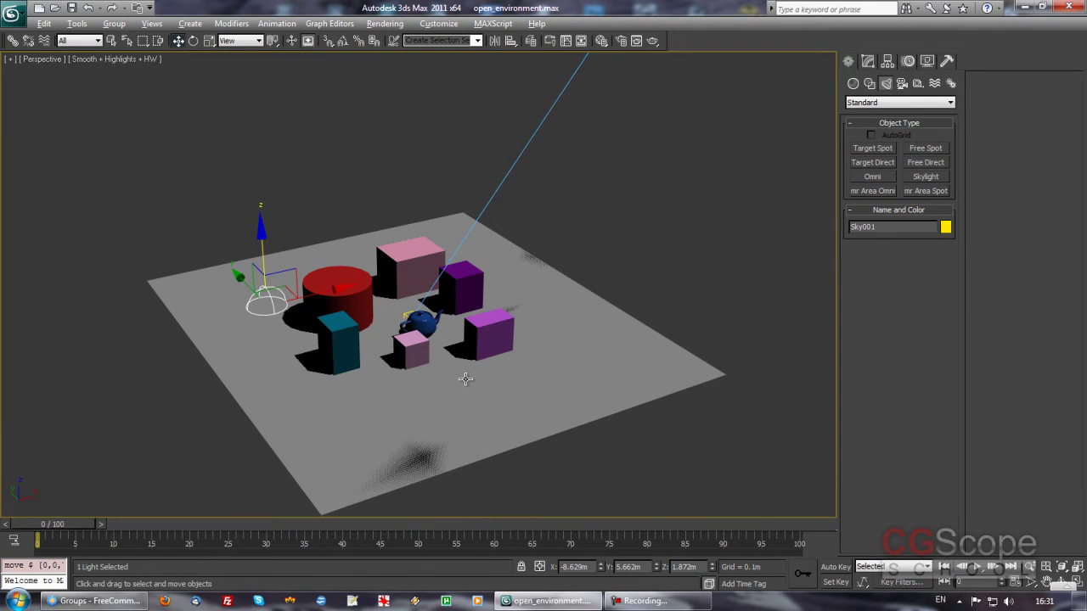
pyautogui.keyDown('alt'); pyautogui.moveTo(465, 378); pyautogui.dragTo(485, 380, button='middle'); pyautogui.keyUp('alt')
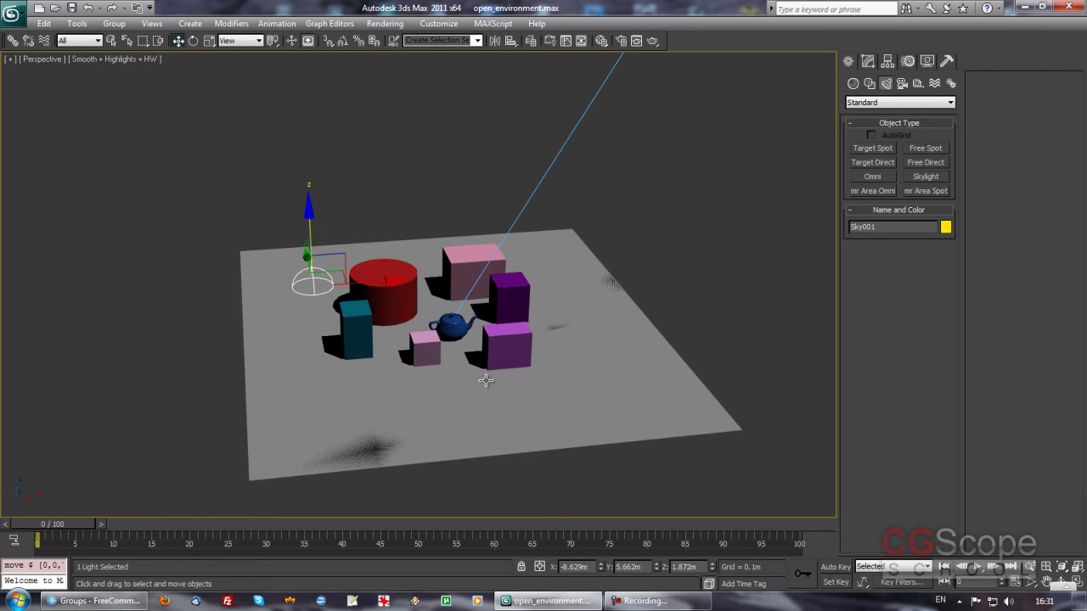
pyautogui.moveTo(455, 383)
pyautogui.keyDown('alt'); pyautogui.mouseDown(button='middle')
pyautogui.moveTo(447, 352)
pyautogui.moveTo(501, 349)
pyautogui.mouseUp(button='middle'); pyautogui.keyUp('alt')
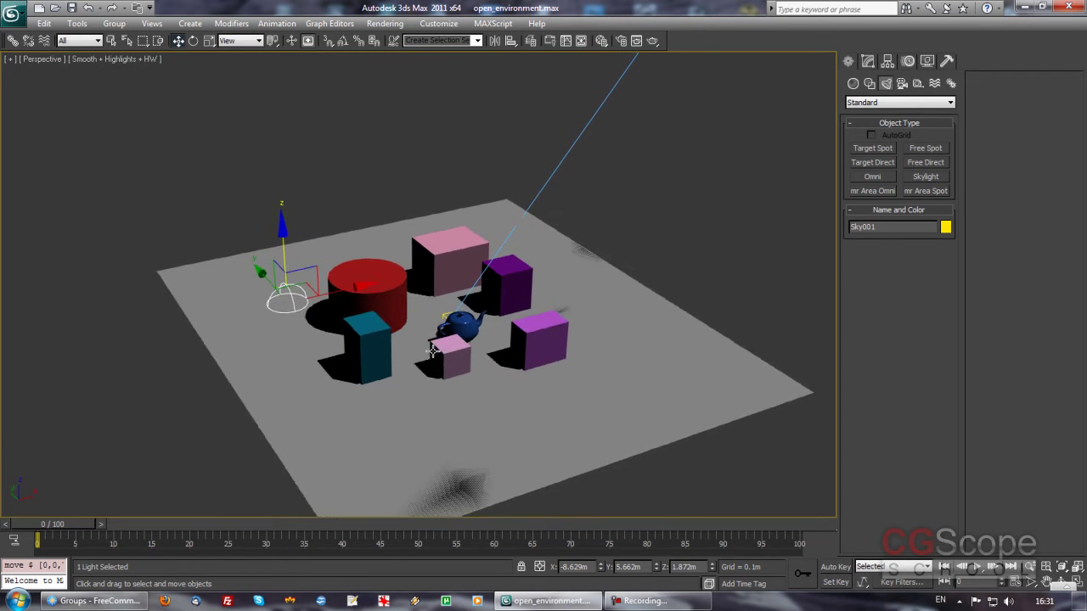
pyautogui.click(867, 62)
pyautogui.keyDown('alt'); pyautogui.moveTo(370, 263); pyautogui.dragTo(433, 297, button='middle'); pyautogui.keyUp('alt')
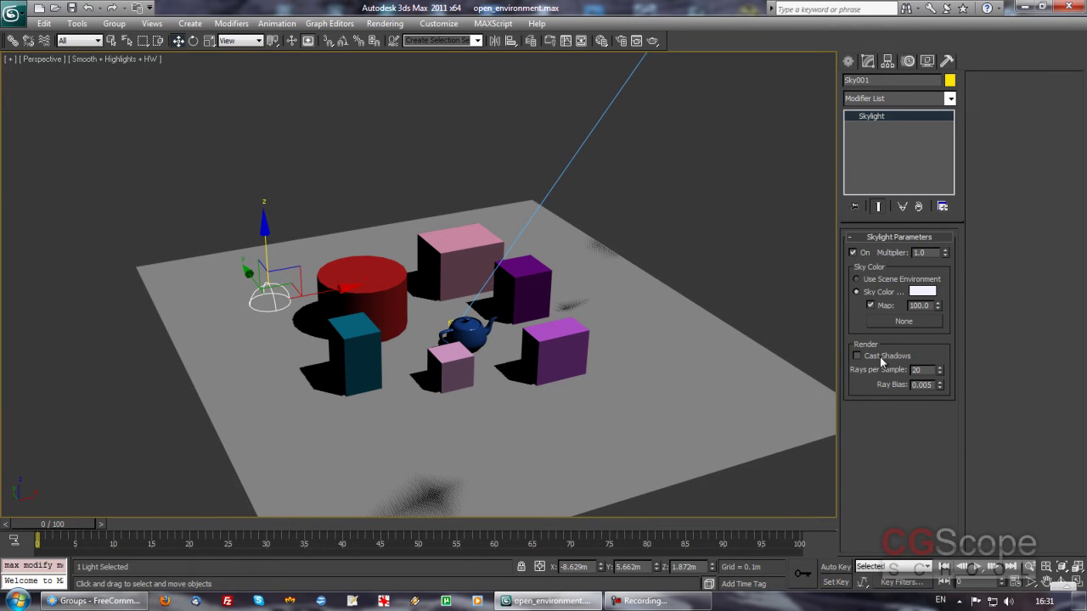
# - Zoom toward the teapot, render the skylit Perspective view, then close the rendered image
pyautogui.moveTo(458, 331)
pyautogui.keyDown('alt'); pyautogui.mouseDown(button='middle')
pyautogui.moveTo(443, 338)
pyautogui.moveTo(528, 322)
pyautogui.mouseUp(button='middle'); pyautogui.keyUp('alt')
pyautogui.scroll(3, 442, 339)
pyautogui.scroll(1, 527, 322)
pyautogui.scroll(1, 530, 319)
pyautogui.scroll(1, 534, 316)
pyautogui.click(652, 41)
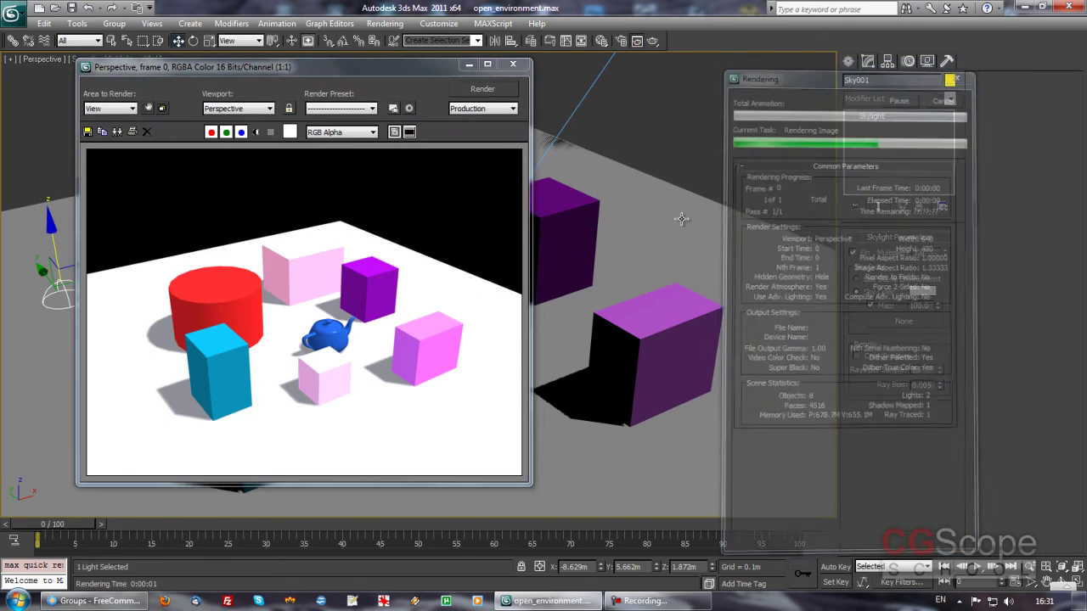
pyautogui.moveTo(393, 73); pyautogui.dragTo(525, 75)
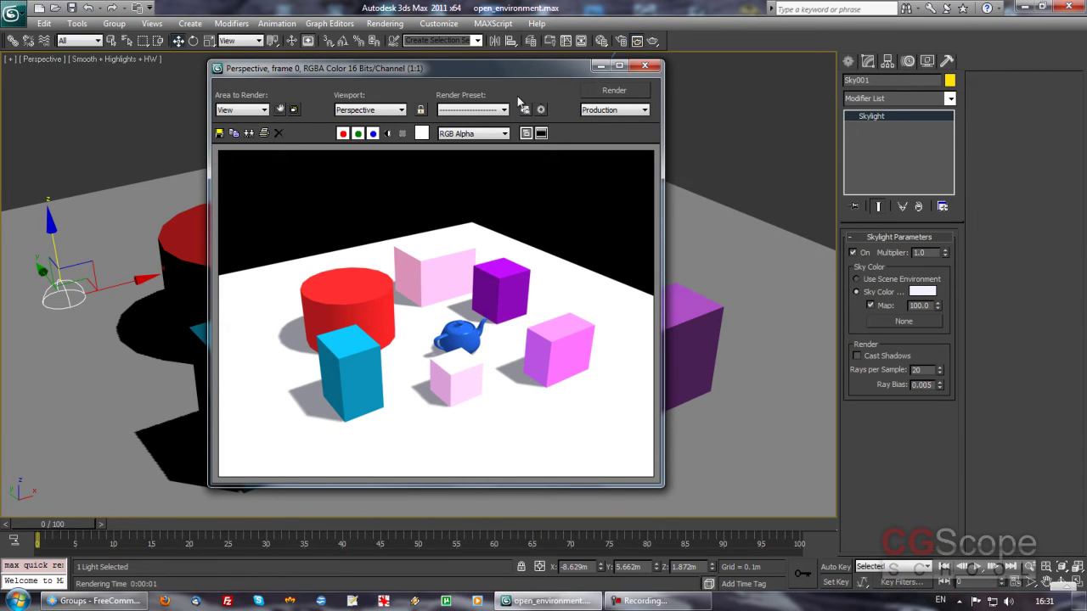
pyautogui.click(645, 67)
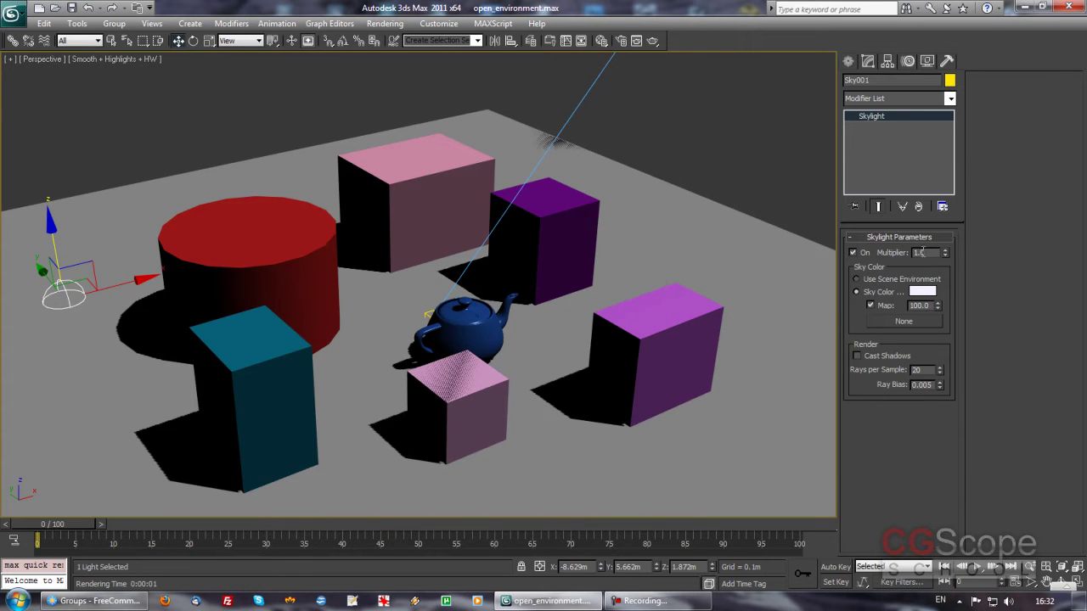
# - Pan and zoom the Perspective view to reframe the lit scene
pyautogui.moveTo(590, 293); pyautogui.dragTo(517, 295, button='middle')
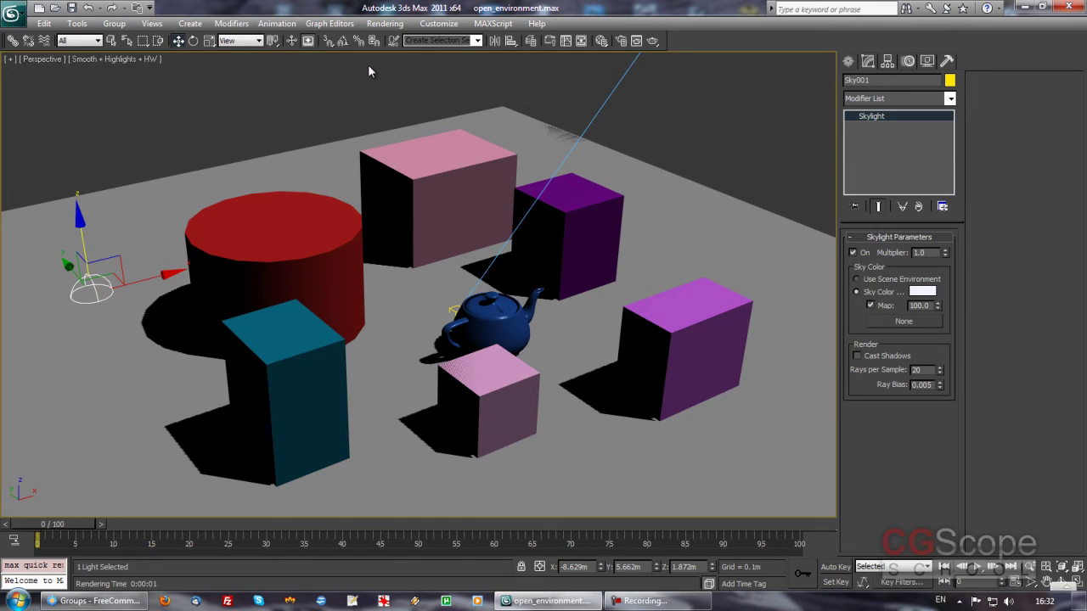
pyautogui.keyDown('alt'); pyautogui.moveTo(345, 284); pyautogui.dragTo(357, 281, button='middle'); pyautogui.keyUp('alt')
pyautogui.scroll(-3, 359, 281)
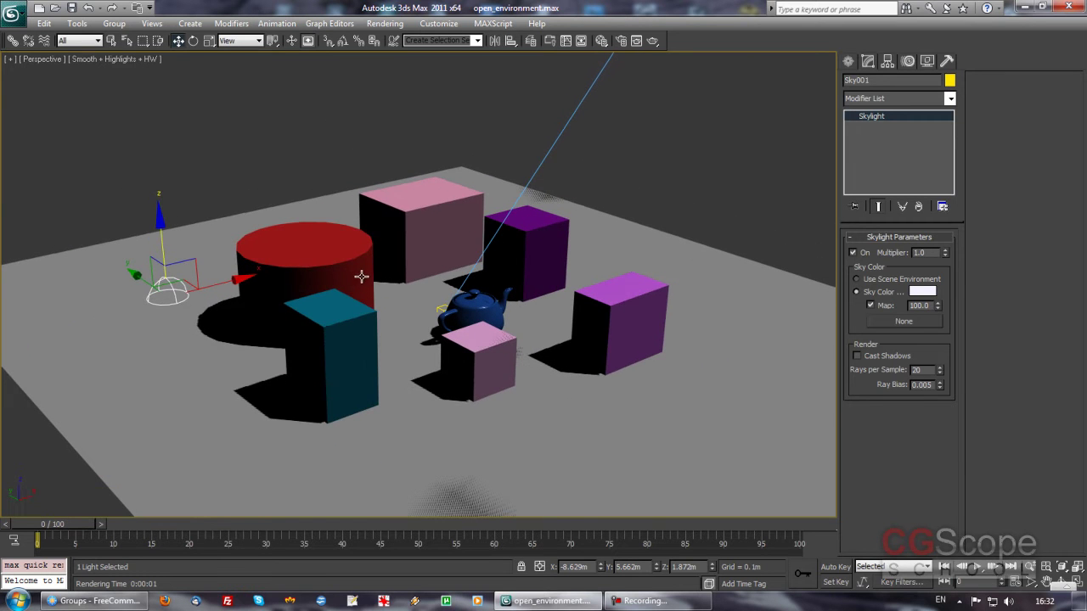
pyautogui.moveTo(456, 287); pyautogui.dragTo(456, 335, button='middle')
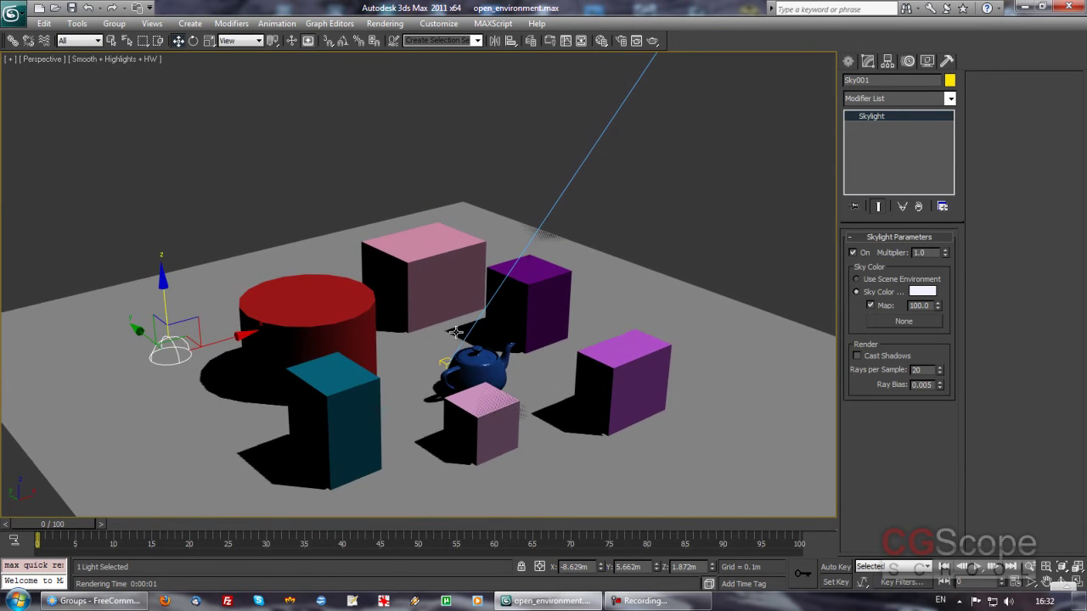
pyautogui.scroll(-3, 456, 336)
pyautogui.scroll(-1, 450, 333)
pyautogui.scroll(1, 442, 329)
pyautogui.scroll(1, 438, 327)
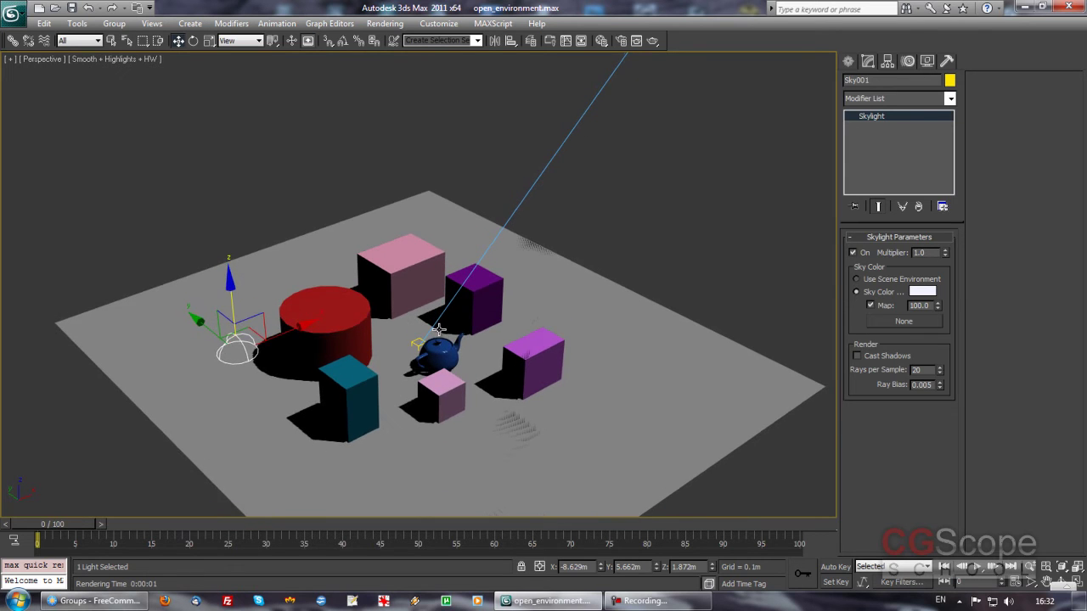
pyautogui.scroll(1, 438, 328)
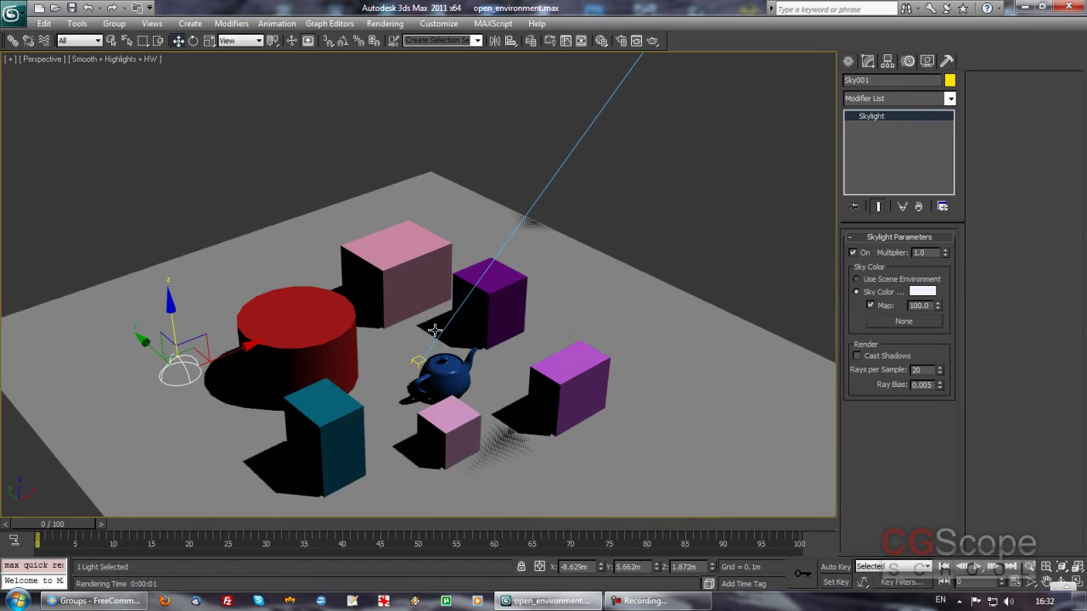
pyautogui.scroll(1, 436, 329)
pyautogui.moveTo(436, 328)
pyautogui.mouseDown(button='middle')
pyautogui.moveTo(430, 293)
pyautogui.moveTo(406, 313)
pyautogui.mouseUp(button='middle')
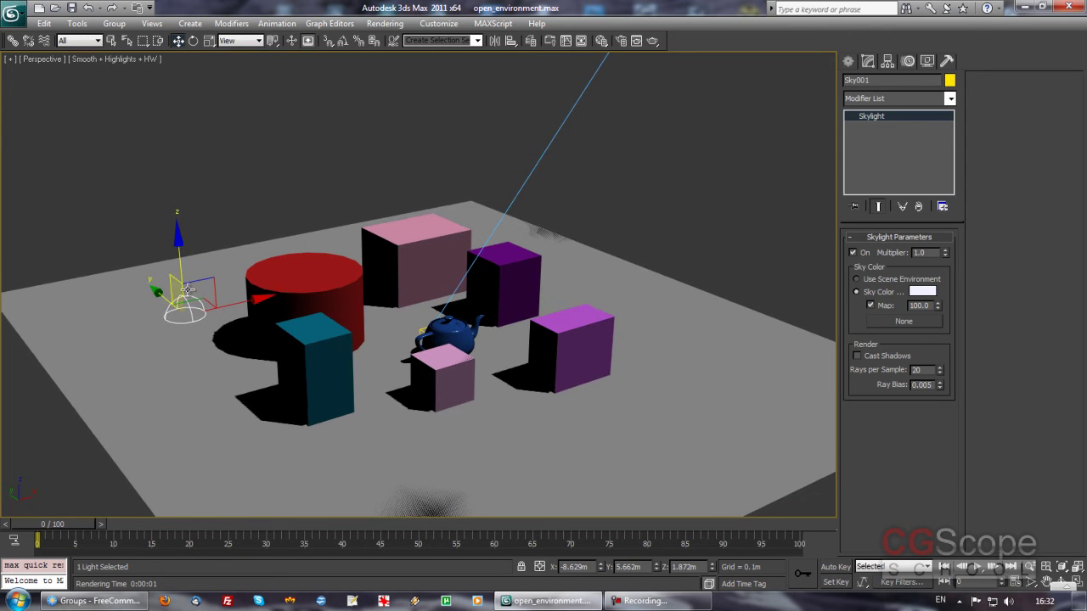
# - Orbit to tilt the floor into view and bring up the Rendering menu
pyautogui.keyDown('alt'); pyautogui.moveTo(540, 351); pyautogui.dragTo(550, 349, button='middle'); pyautogui.keyUp('alt')
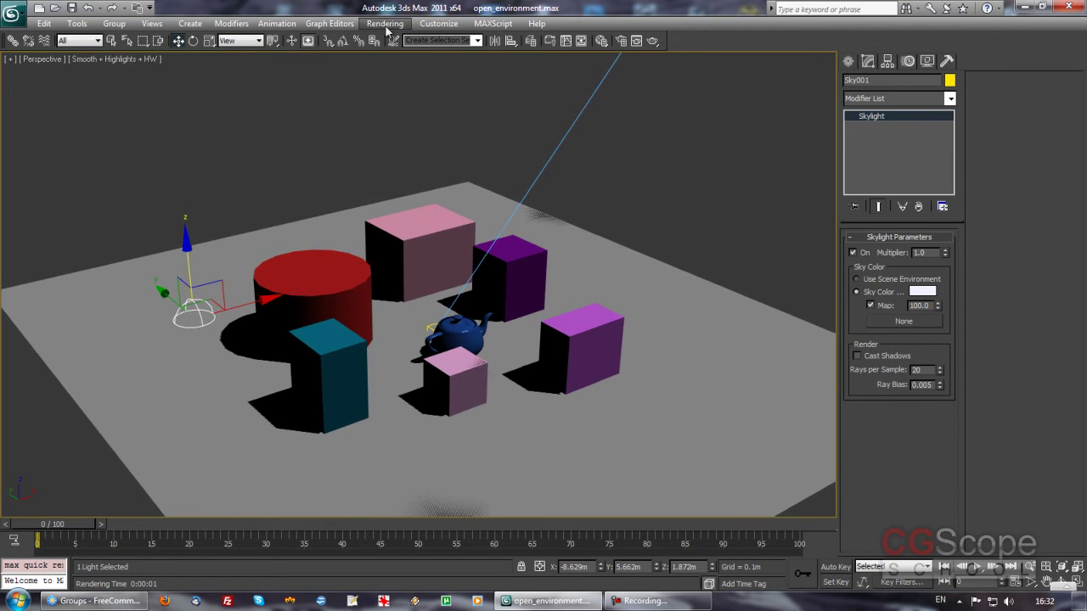
pyautogui.keyDown('alt'); pyautogui.moveTo(428, 253); pyautogui.dragTo(441, 251, button='middle'); pyautogui.keyUp('alt')
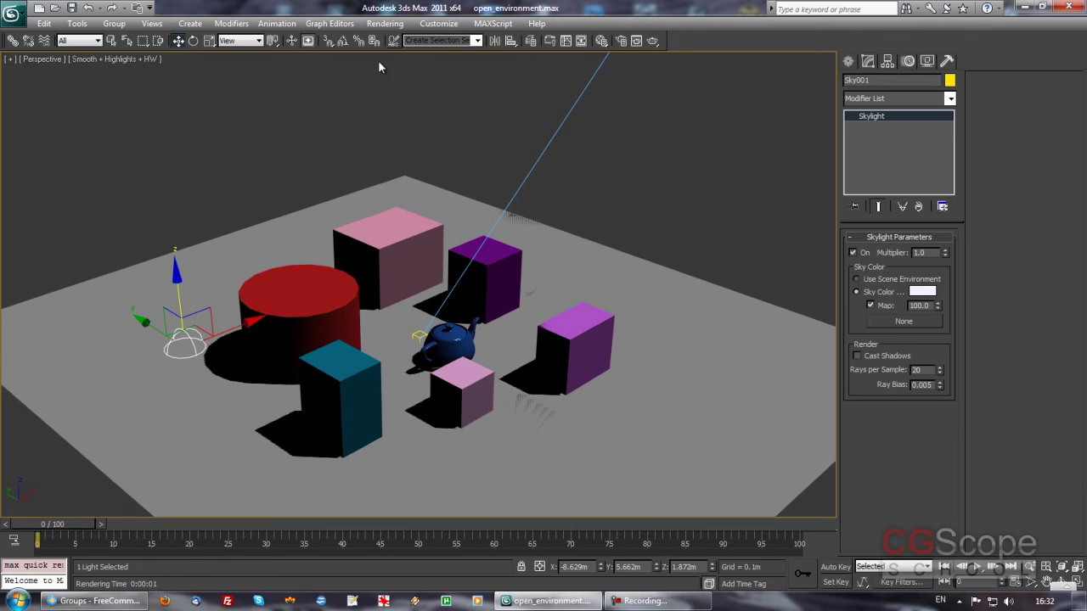
pyautogui.click(385, 25)
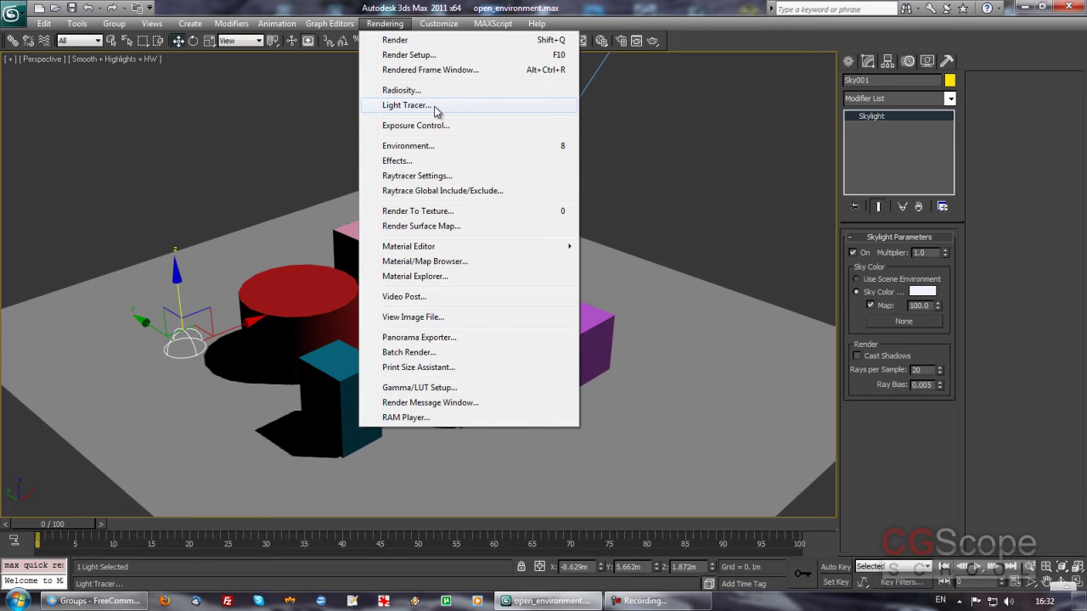
# - Activate Light Tracer in the Advanced Lighting tab and render the Perspective view
pyautogui.click(435, 107)
pyautogui.moveTo(657, 66)
pyautogui.mouseDown()
pyautogui.moveTo(561, 65)
pyautogui.moveTo(720, 59)
pyautogui.mouseUp()
pyautogui.click(679, 141)
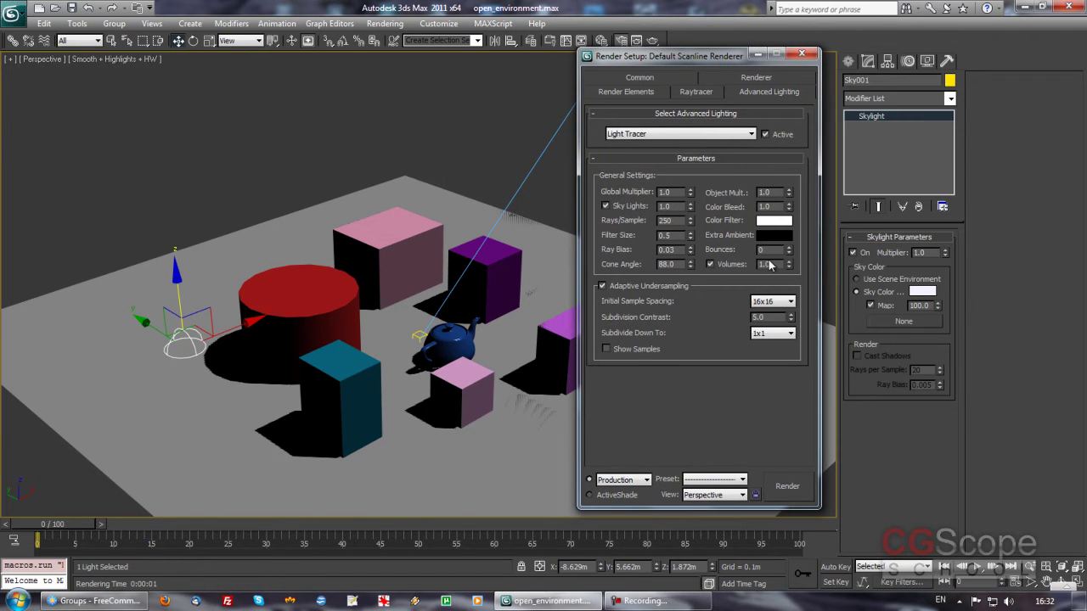
pyautogui.click(787, 487)
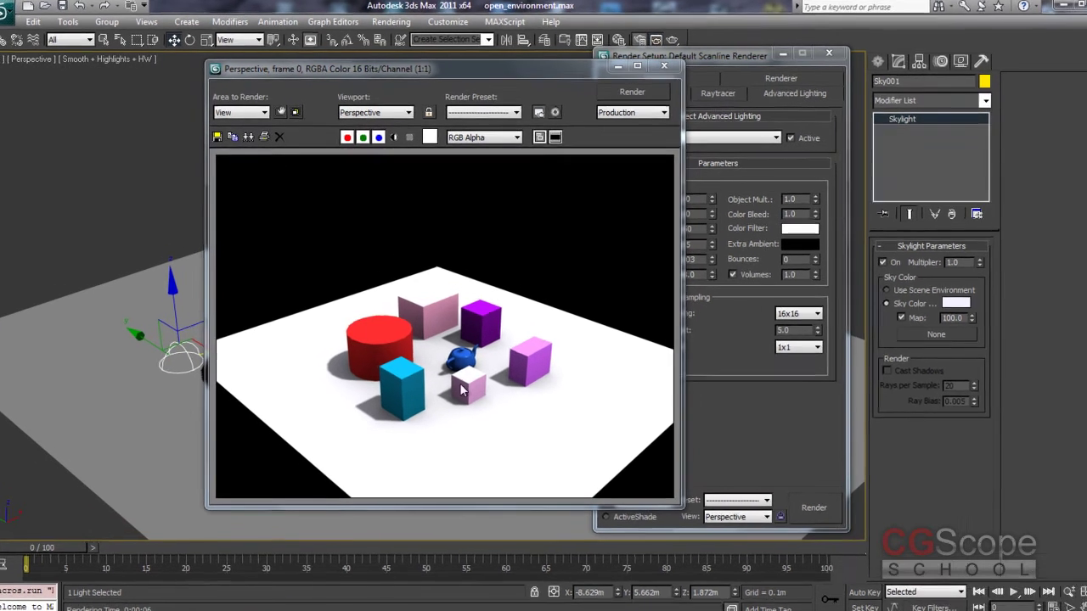
# - Move the rendered frame window aside so the Light Tracer settings sit beside the render
pyautogui.moveTo(501, 68); pyautogui.dragTo(548, 34)
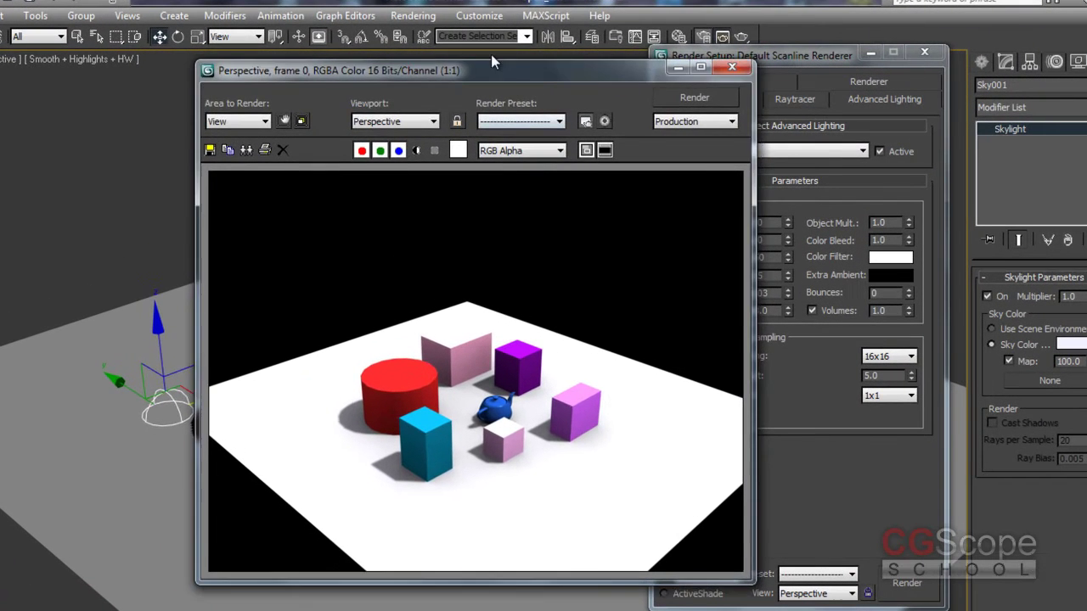
pyautogui.moveTo(616, 29); pyautogui.dragTo(639, 31)
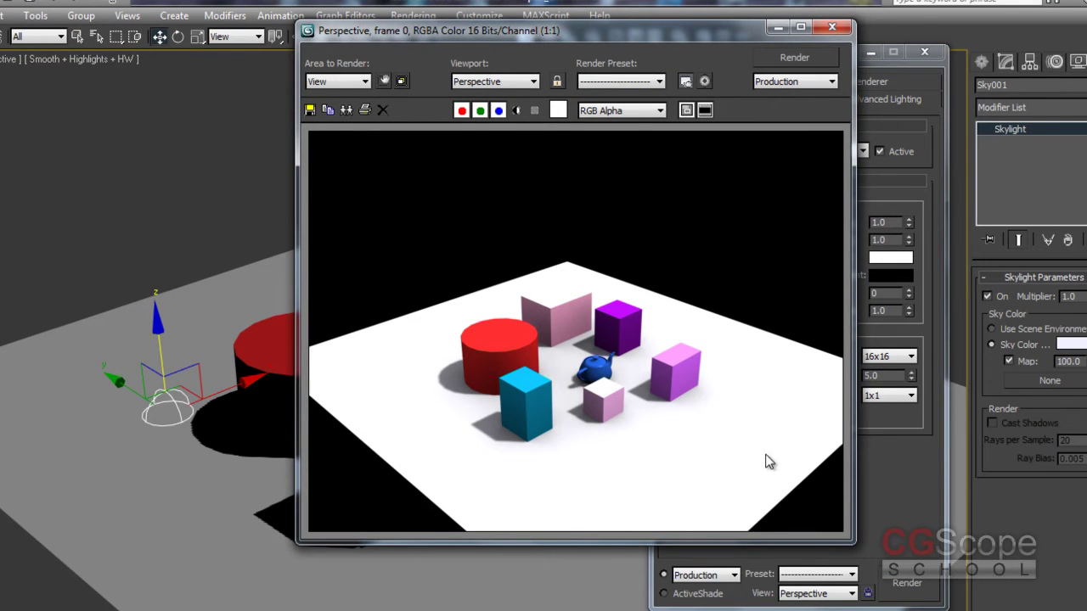
pyautogui.moveTo(667, 28)
pyautogui.mouseDown()
pyautogui.moveTo(664, 49)
pyautogui.moveTo(595, 42)
pyautogui.mouseUp()
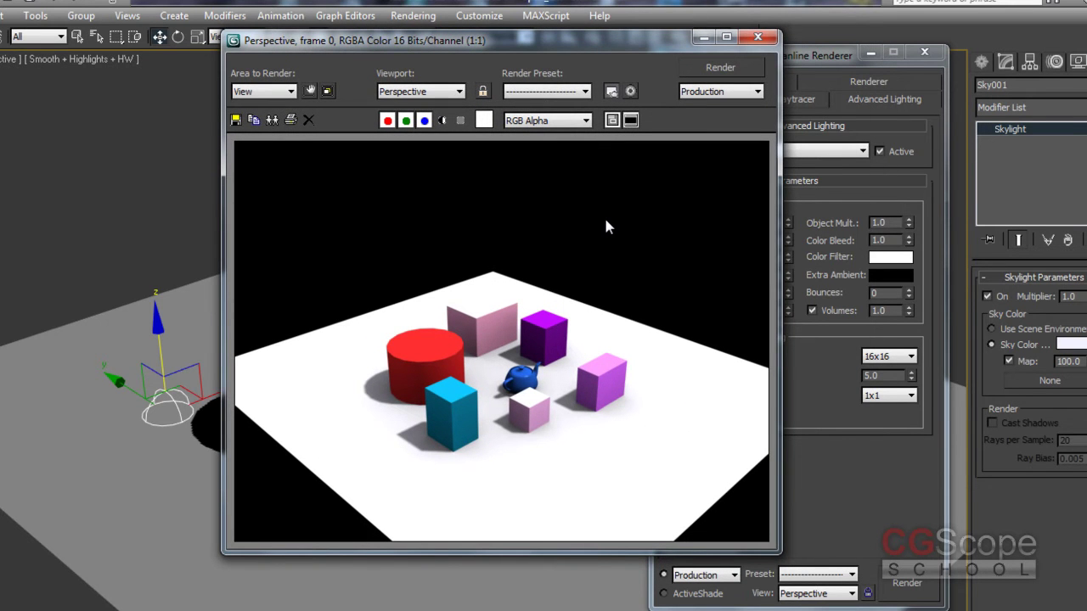
pyautogui.moveTo(644, 39)
pyautogui.mouseDown()
pyautogui.moveTo(600, 43)
pyautogui.moveTo(761, 54)
pyautogui.mouseUp()
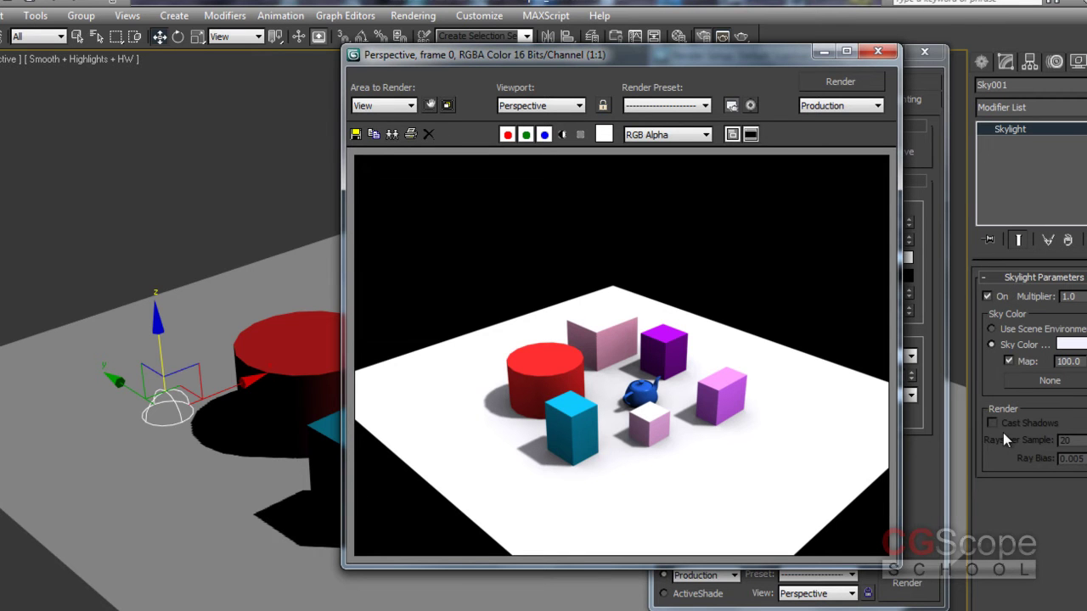
pyautogui.moveTo(680, 54); pyautogui.dragTo(526, 85)
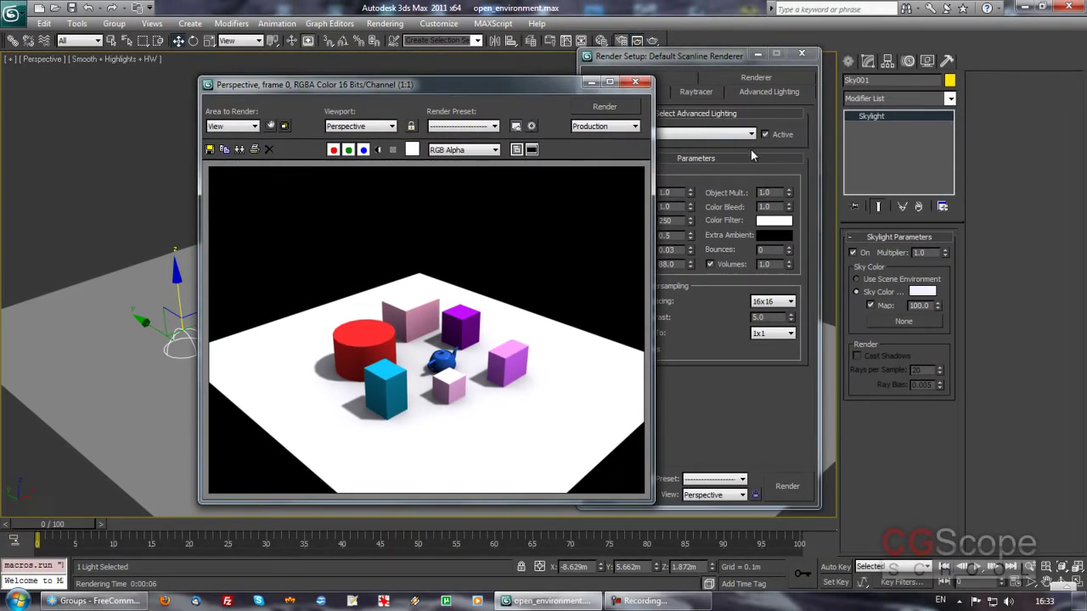
pyautogui.click(744, 145)
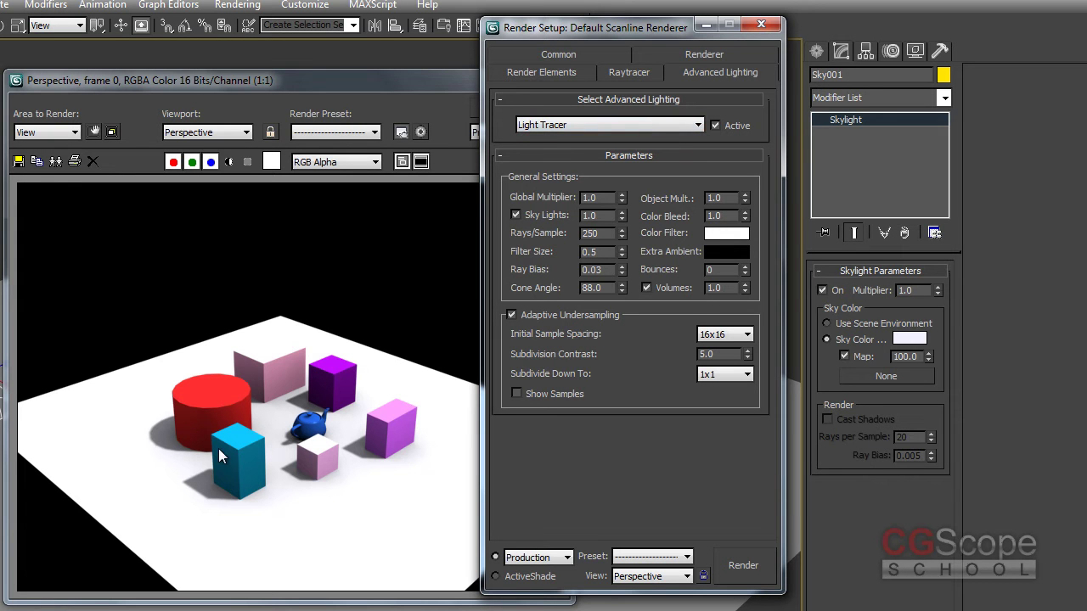
# - Close Render Setup and switch off the directional light Direct001
pyautogui.click(760, 25)
pyautogui.moveTo(462, 85); pyautogui.dragTo(314, 87)
pyautogui.moveTo(529, 163)
pyautogui.keyDown('alt'); pyautogui.mouseDown(button='middle')
pyautogui.moveTo(565, 254)
pyautogui.moveTo(606, 201)
pyautogui.moveTo(648, 213)
pyautogui.mouseUp(button='middle'); pyautogui.keyUp('alt')
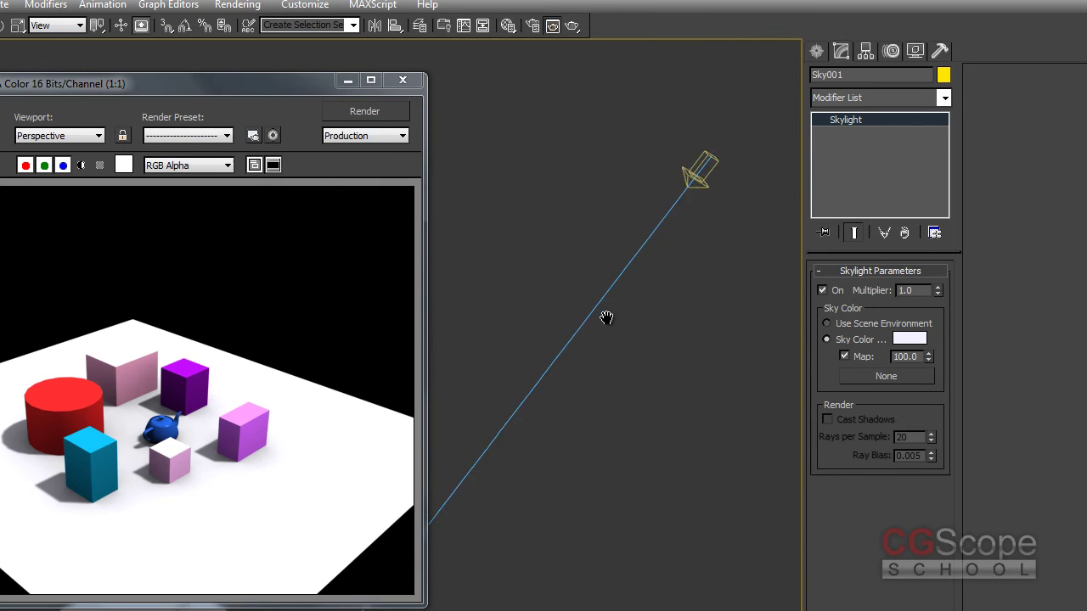
pyautogui.click(686, 208)
pyautogui.click(824, 305)
# - Re-render the scene lit by the skylight alone
pyautogui.moveTo(580, 323)
pyautogui.mouseDown(button='middle')
pyautogui.moveTo(637, 283)
pyautogui.moveTo(645, 151)
pyautogui.moveTo(566, 126)
pyautogui.mouseUp(button='middle')
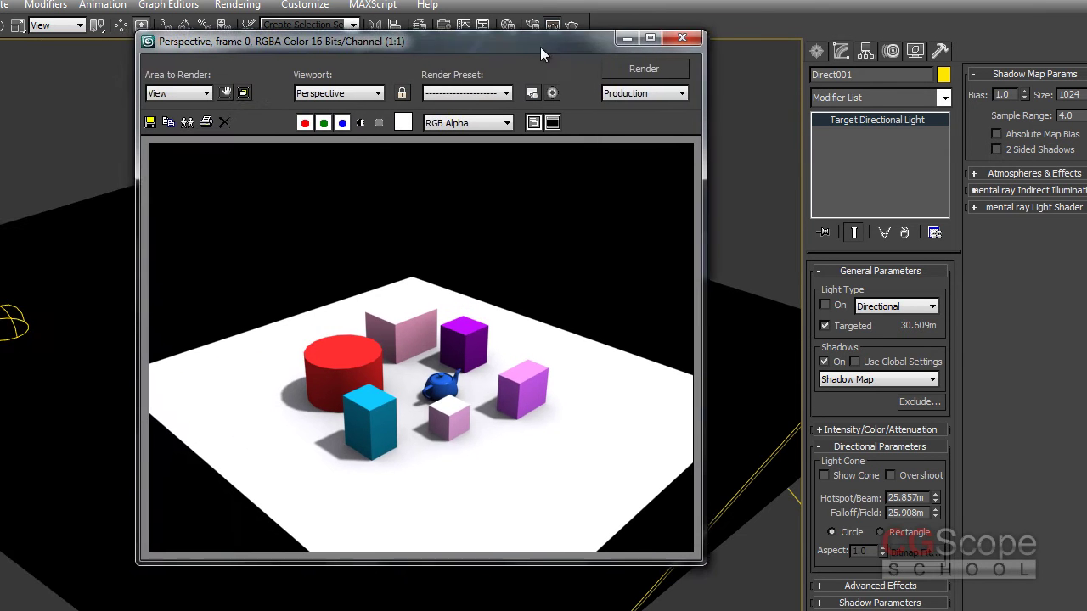
pyautogui.moveTo(260, 100); pyautogui.dragTo(580, 65)
pyautogui.click(687, 77)
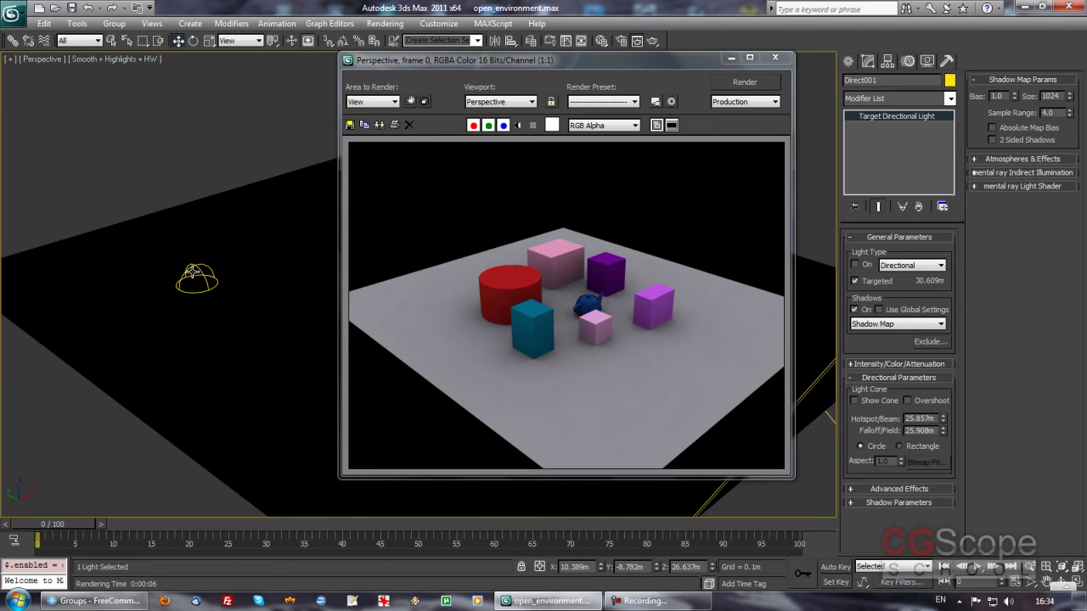
# - Switch Direct001 back on and re-render with its sharp shadows
pyautogui.moveTo(638, 75); pyautogui.dragTo(384, 87)
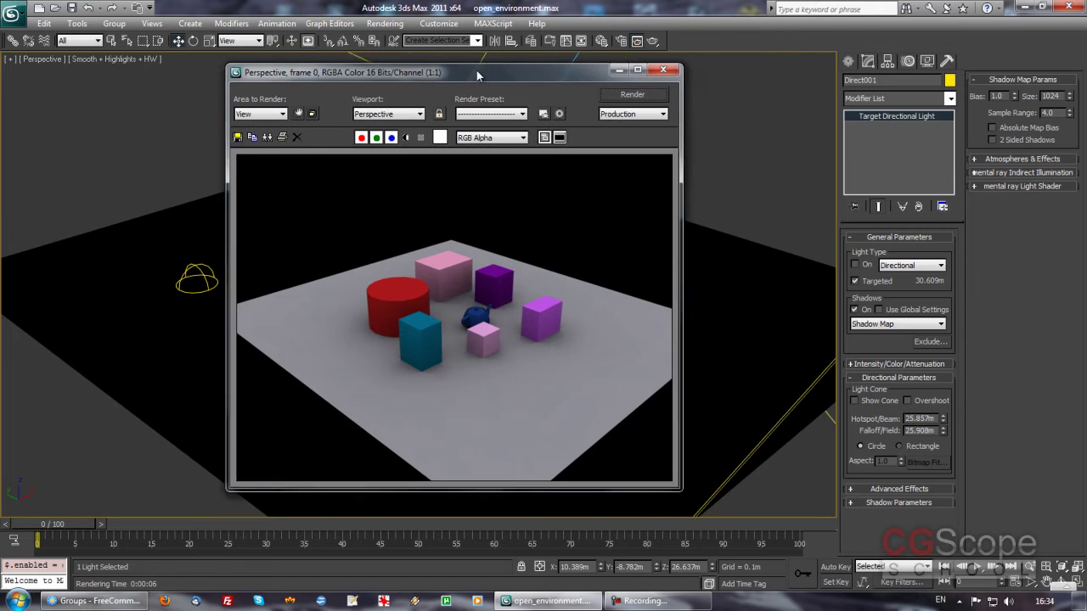
pyautogui.moveTo(544, 162)
pyautogui.keyDown('alt'); pyautogui.mouseDown(button='middle')
pyautogui.moveTo(638, 277)
pyautogui.moveTo(674, 266)
pyautogui.mouseUp(button='middle'); pyautogui.keyUp('alt')
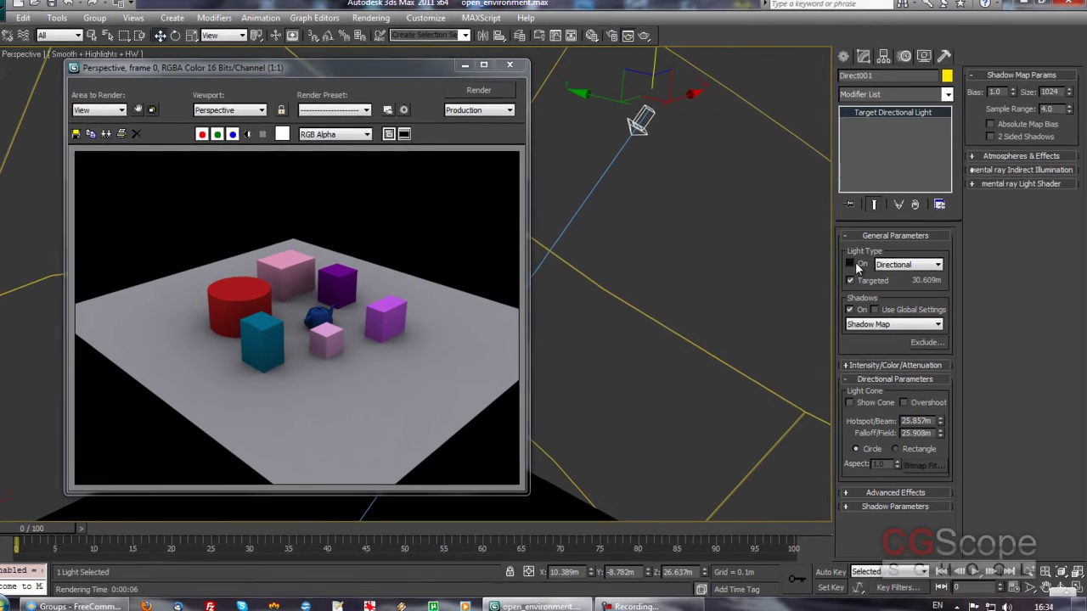
pyautogui.click(854, 261)
pyautogui.moveTo(403, 67); pyautogui.dragTo(694, 66)
pyautogui.click(701, 42)
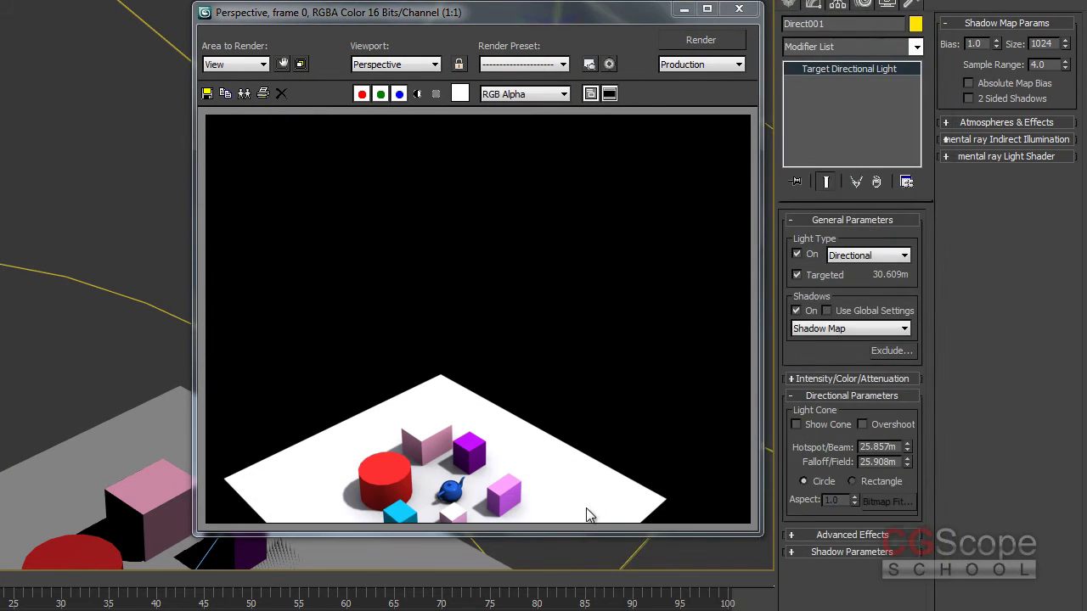
# - Close the rendered image, reframe the objects, and bring up the Light Tracer settings
pyautogui.click(739, 9)
pyautogui.scroll(-5, 269, 391)
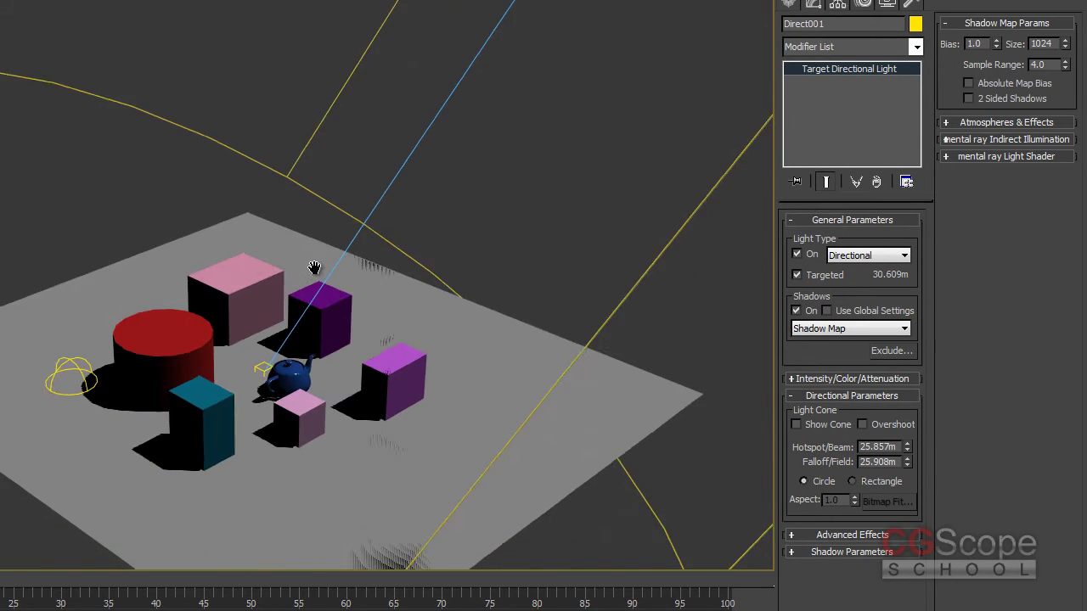
pyautogui.scroll(3, 280, 228)
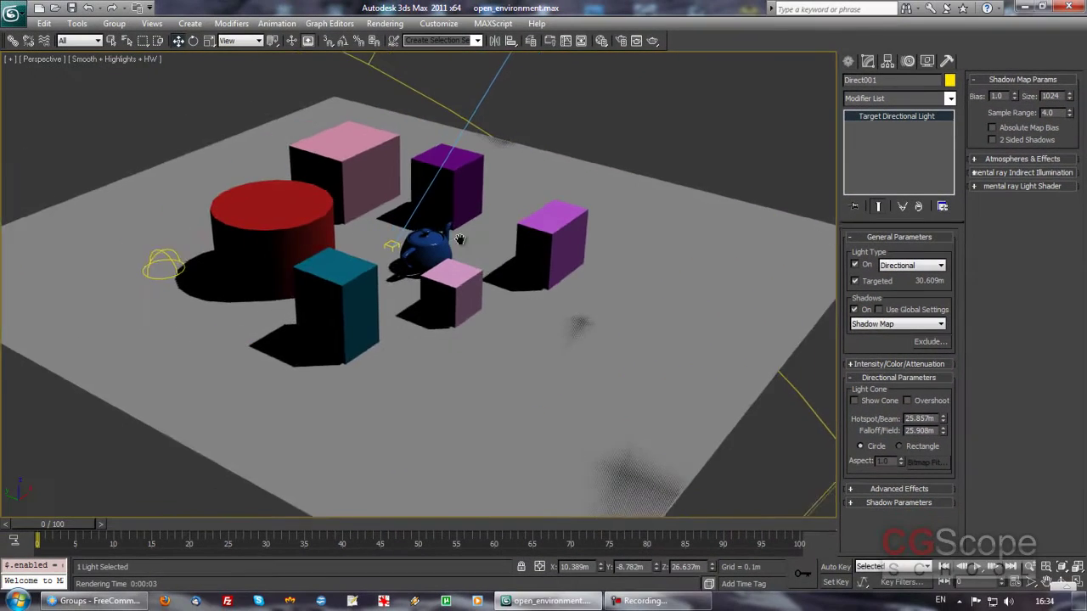
pyautogui.moveTo(408, 229); pyautogui.dragTo(479, 253, button='middle')
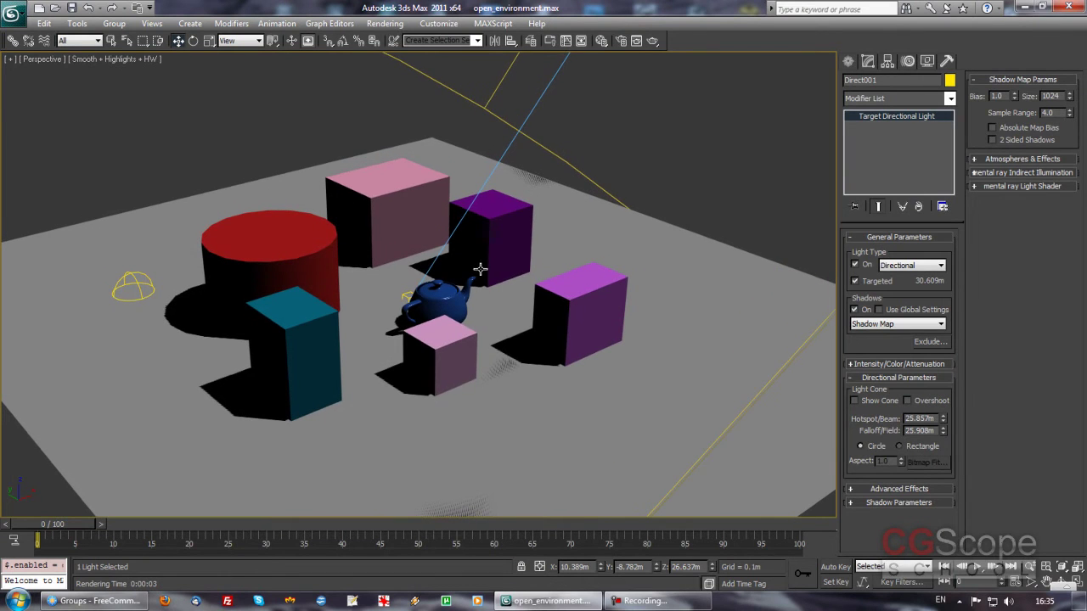
pyautogui.click(386, 24)
pyautogui.click(405, 105)
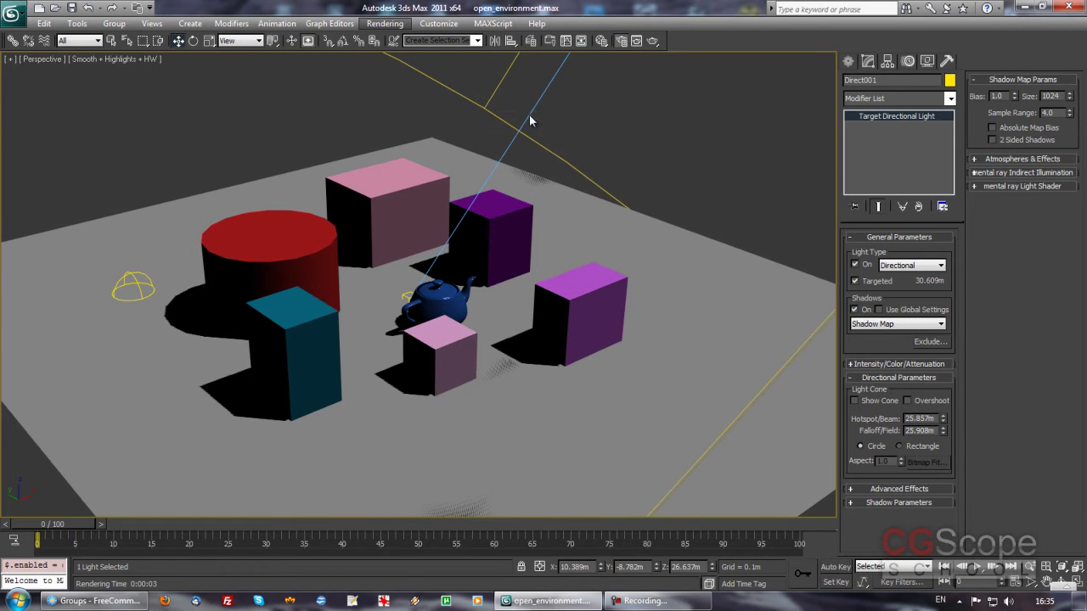
# - Position the Light Tracer settings and expand Direct001's Intensity/Color/Attenuation rollout
pyautogui.moveTo(774, 54)
pyautogui.mouseDown()
pyautogui.moveTo(652, 64)
pyautogui.moveTo(670, 62)
pyautogui.mouseUp()
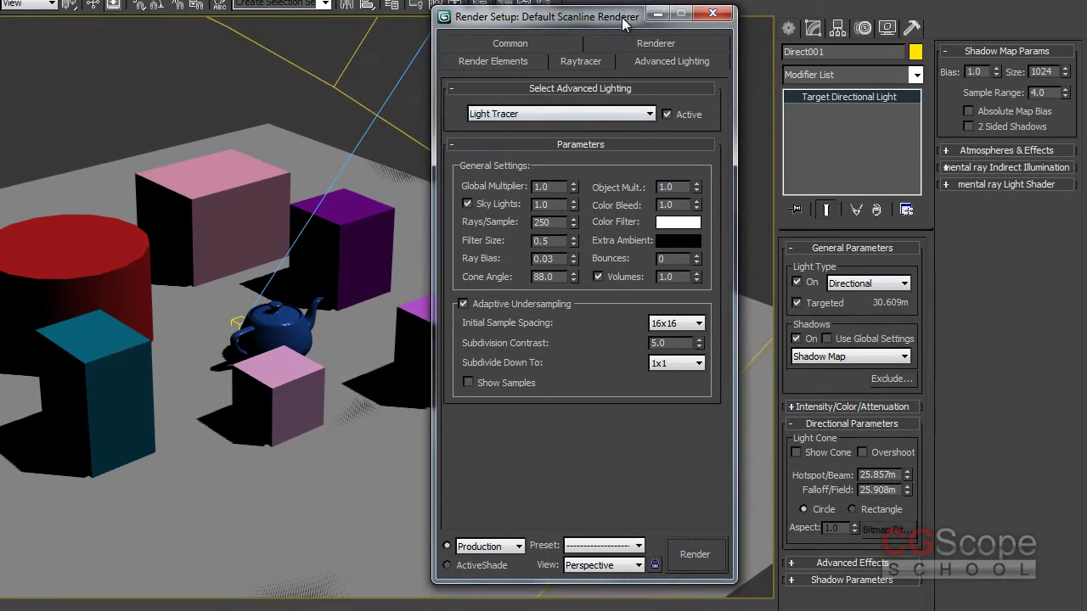
pyautogui.click(632, 30)
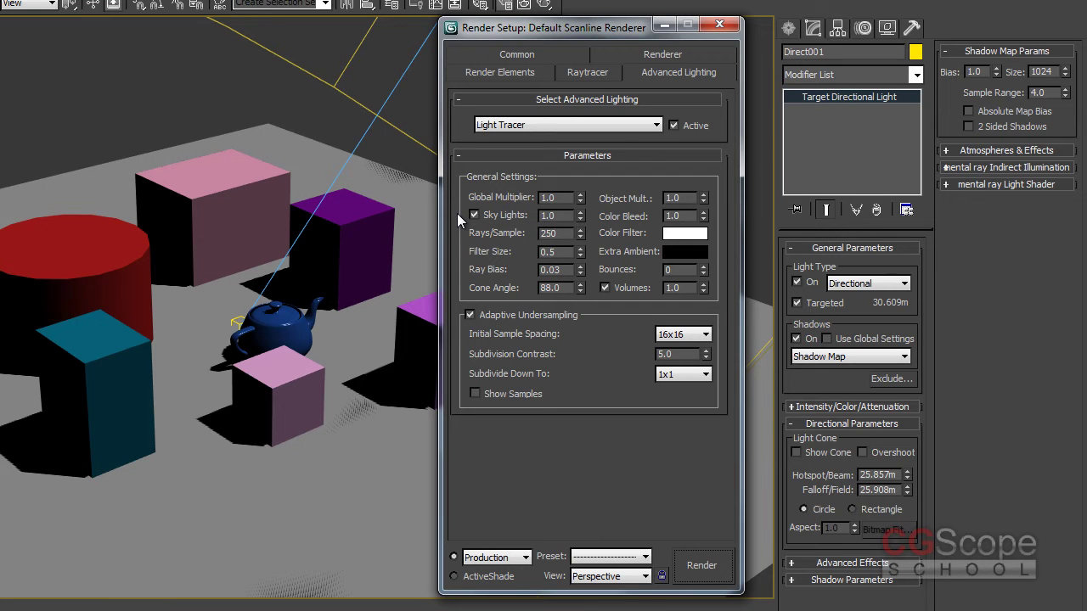
pyautogui.moveTo(592, 31); pyautogui.dragTo(598, 28)
pyautogui.doubleClick(572, 200)
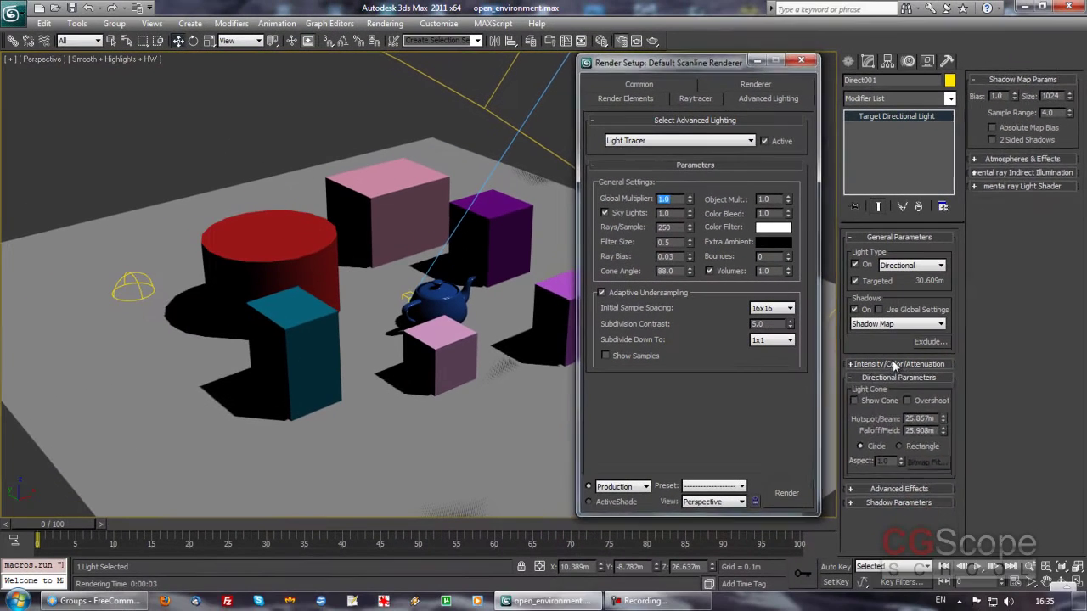
pyautogui.click(882, 362)
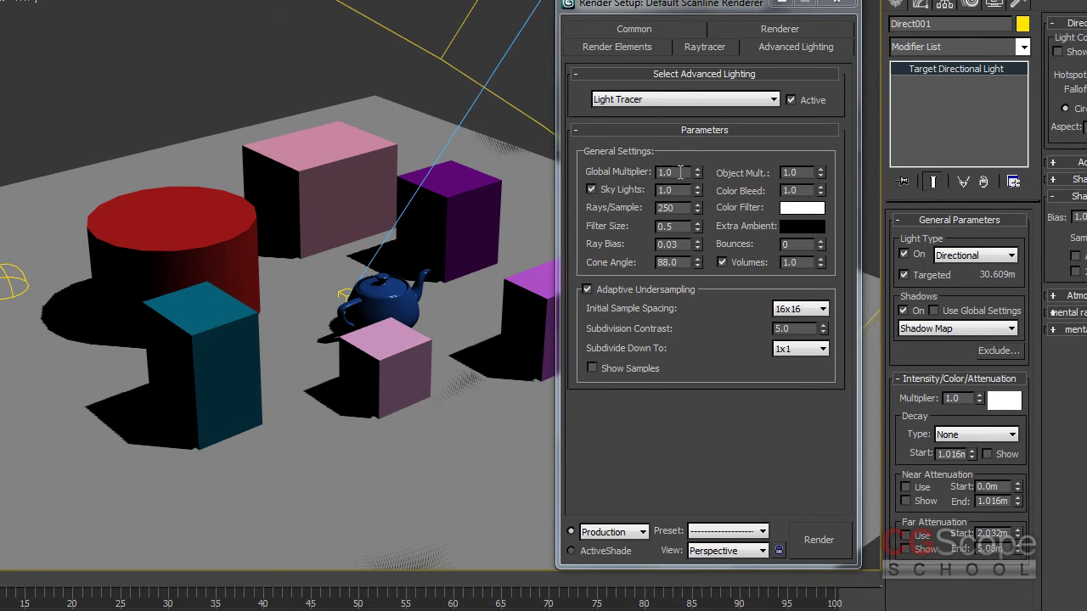
# - Set the Light Tracer Global Multiplier to 2.0 and render the scene
pyautogui.doubleClick(679, 173)
pyautogui.write('2')
pyautogui.press('Return')
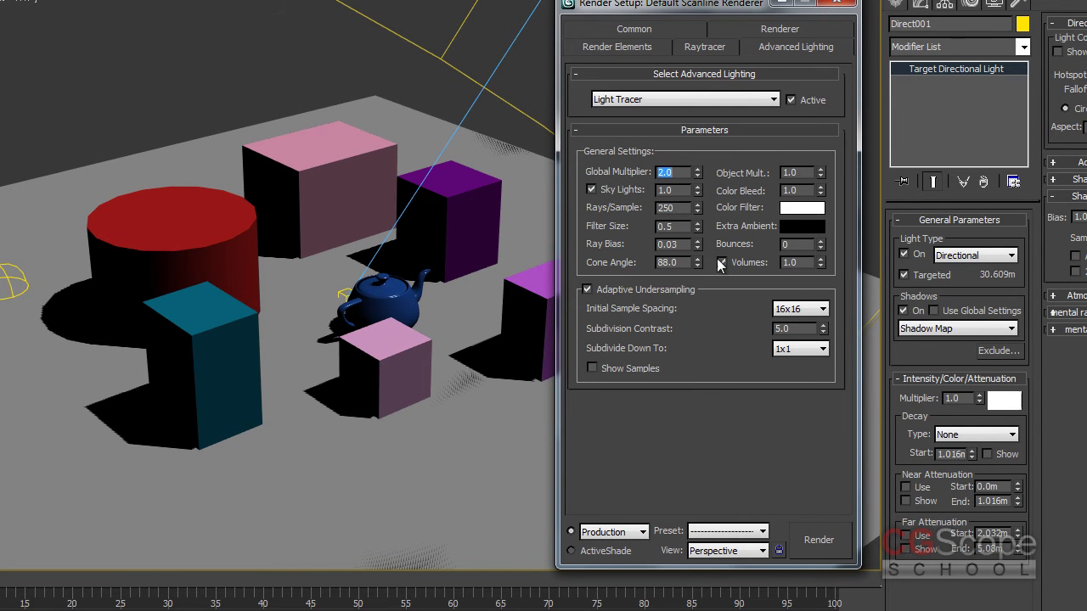
pyautogui.click(818, 539)
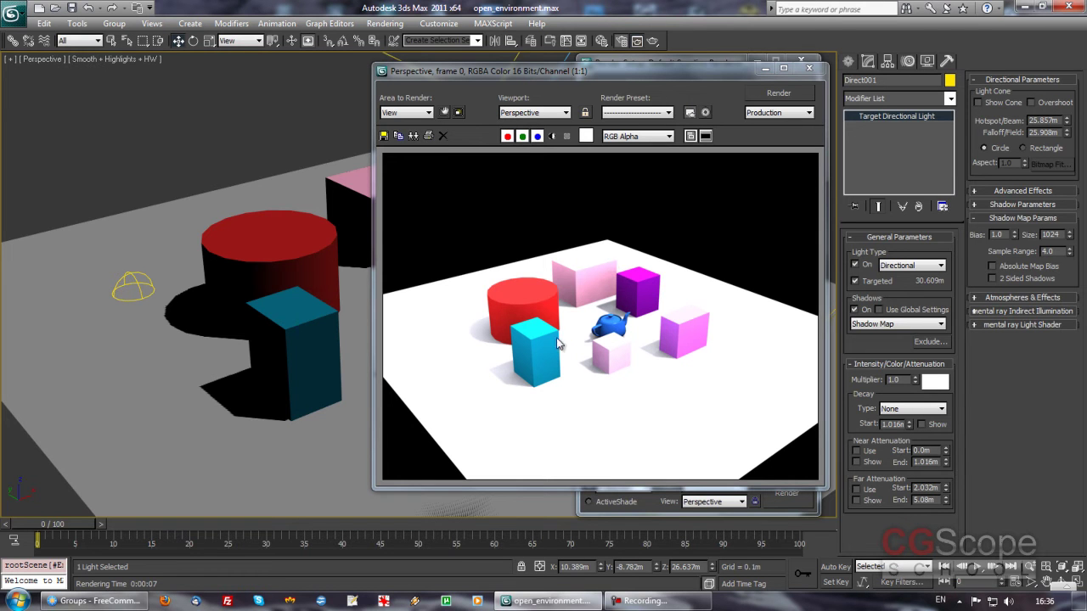
# - Close the render, set Global Multiplier to 0.5, and render again
pyautogui.click(806, 73)
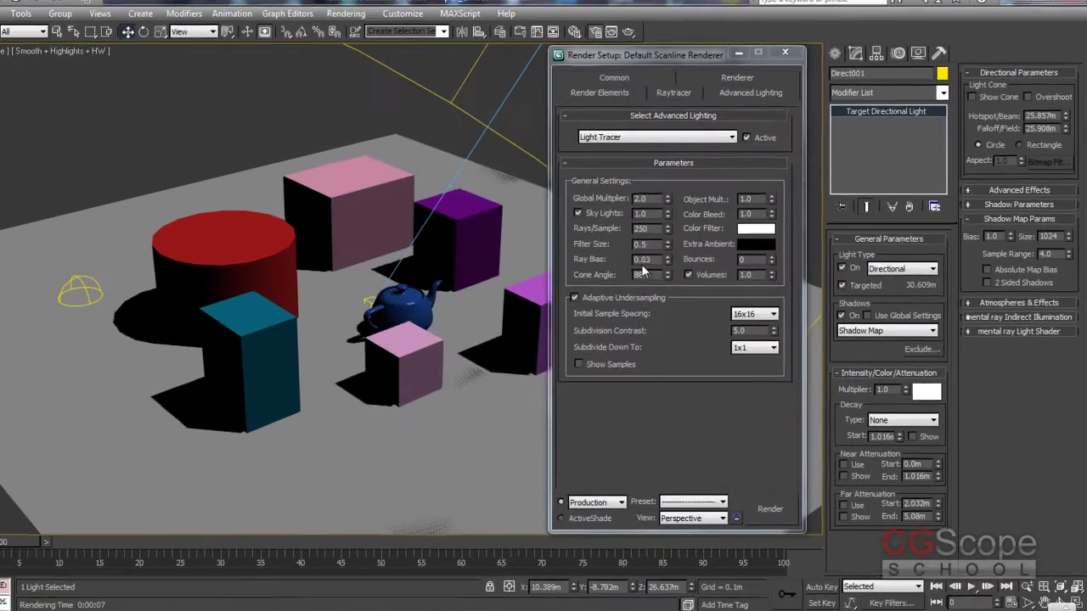
pyautogui.write('0.5')
pyautogui.press('Return')
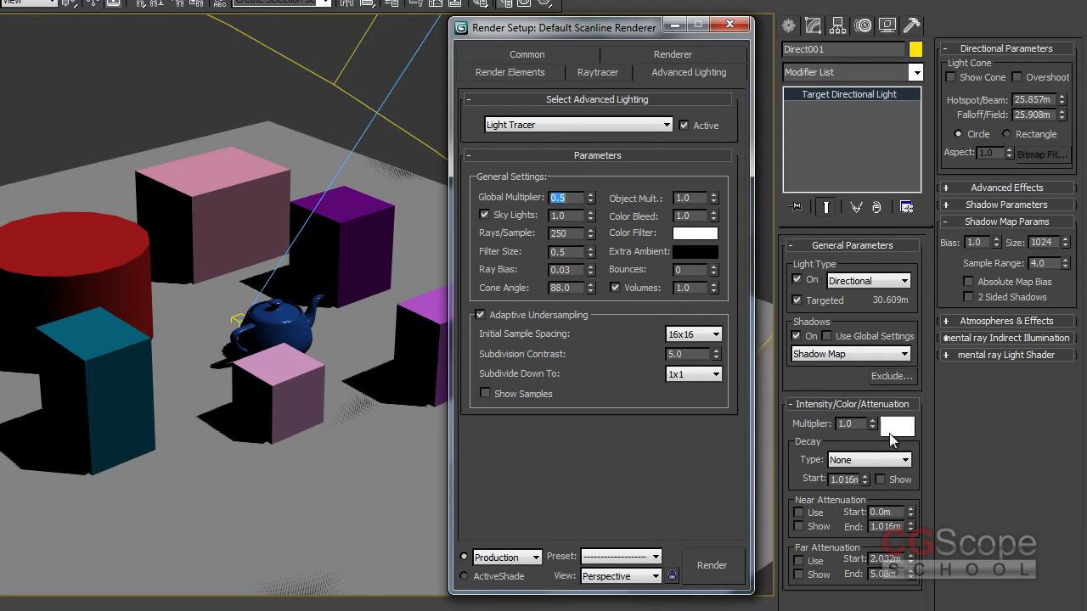
pyautogui.moveTo(859, 424); pyautogui.dragTo(838, 424)
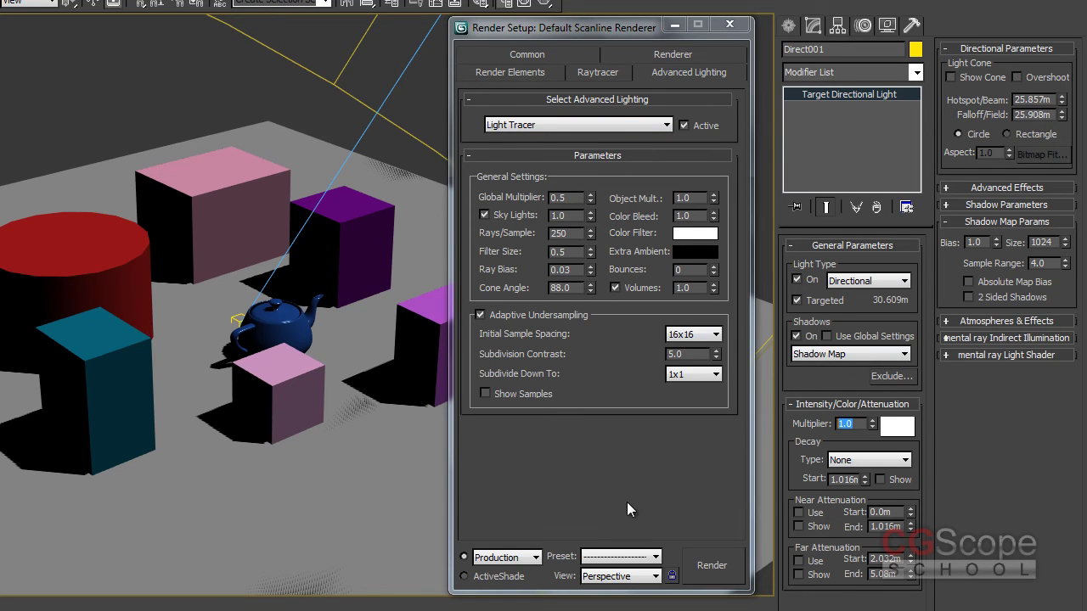
pyautogui.click(711, 565)
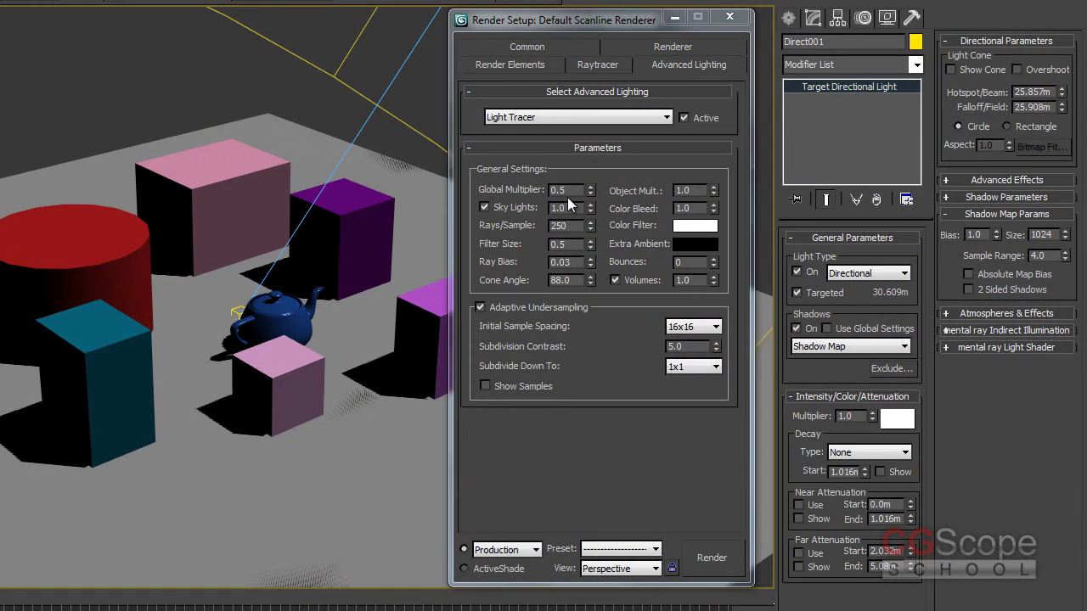
# - Reset the Light Tracer Global Multiplier to 1.0
pyautogui.doubleClick(565, 193)
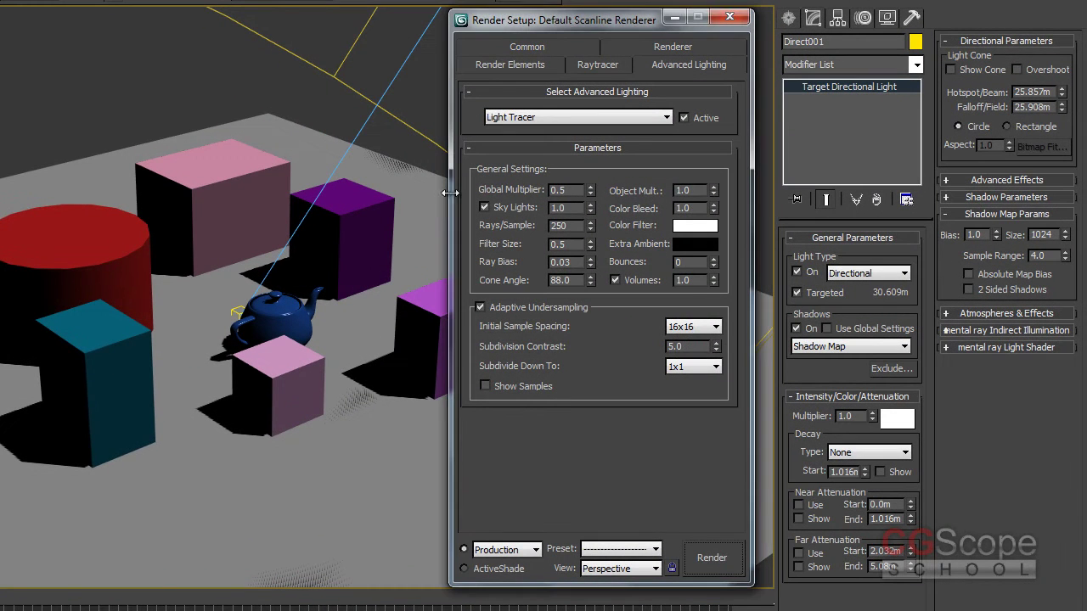
pyautogui.write('1')
pyautogui.press('Return')
pyautogui.press('Tab')
# - Uncheck Sky Lights in Light Tracer, render, and reopen Render Setup with F10
pyautogui.click(484, 207)
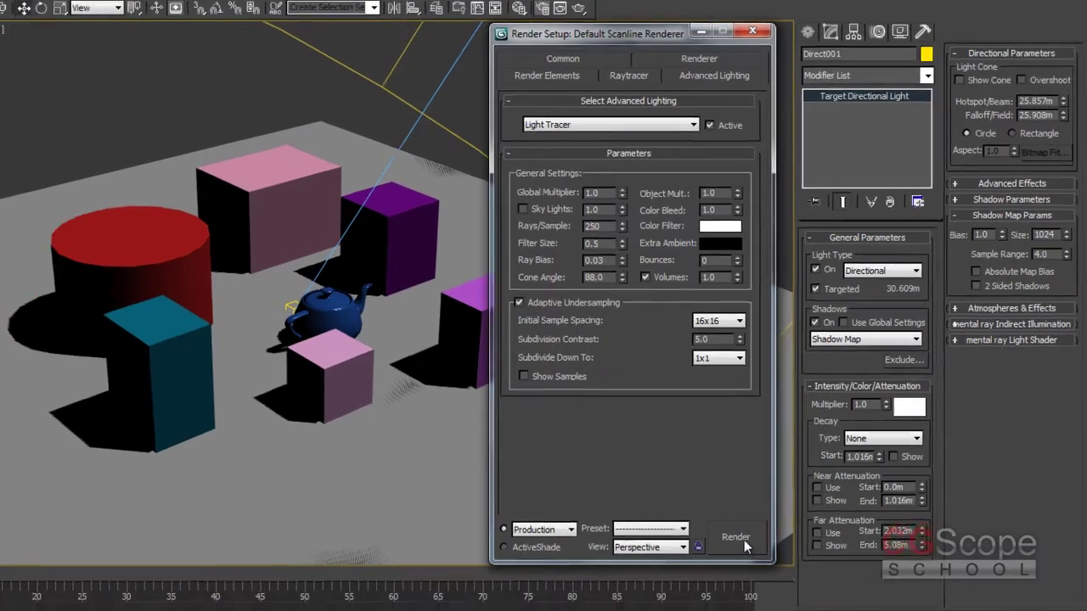
pyautogui.click(711, 557)
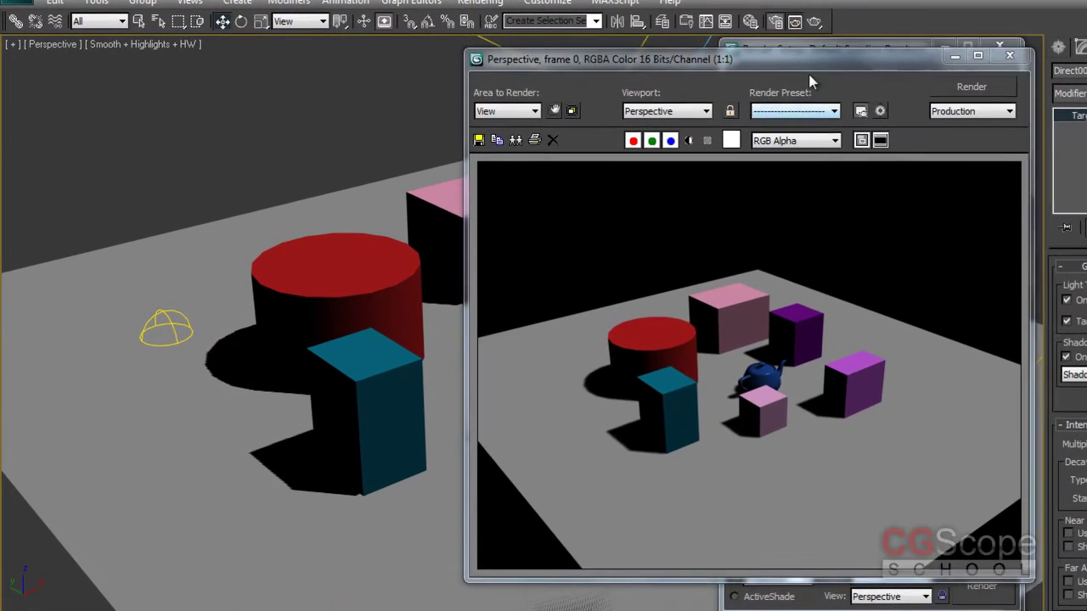
pyautogui.press('F10')
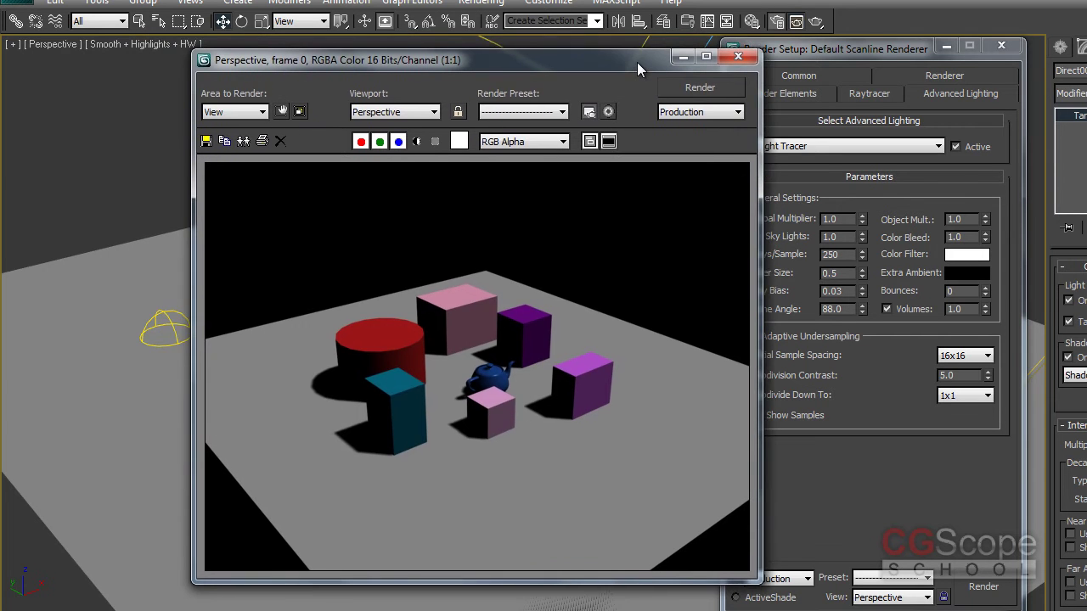
# - Re-enable Light Tracer sky lights and re-render, keeping the frame window beside the settings
pyautogui.moveTo(570, 52); pyautogui.dragTo(623, 63)
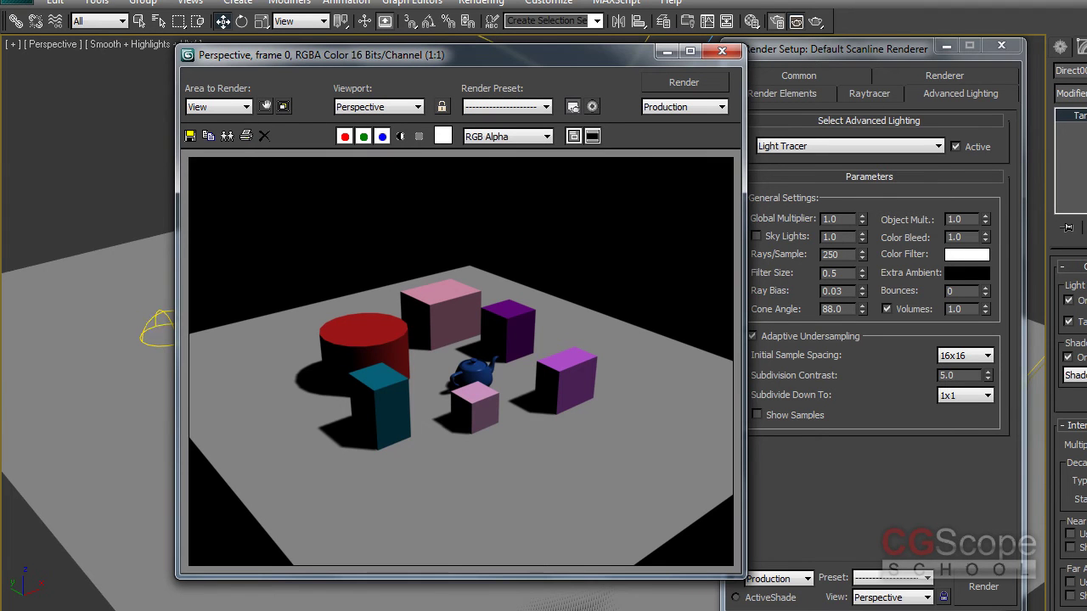
pyautogui.moveTo(606, 60); pyautogui.dragTo(590, 57)
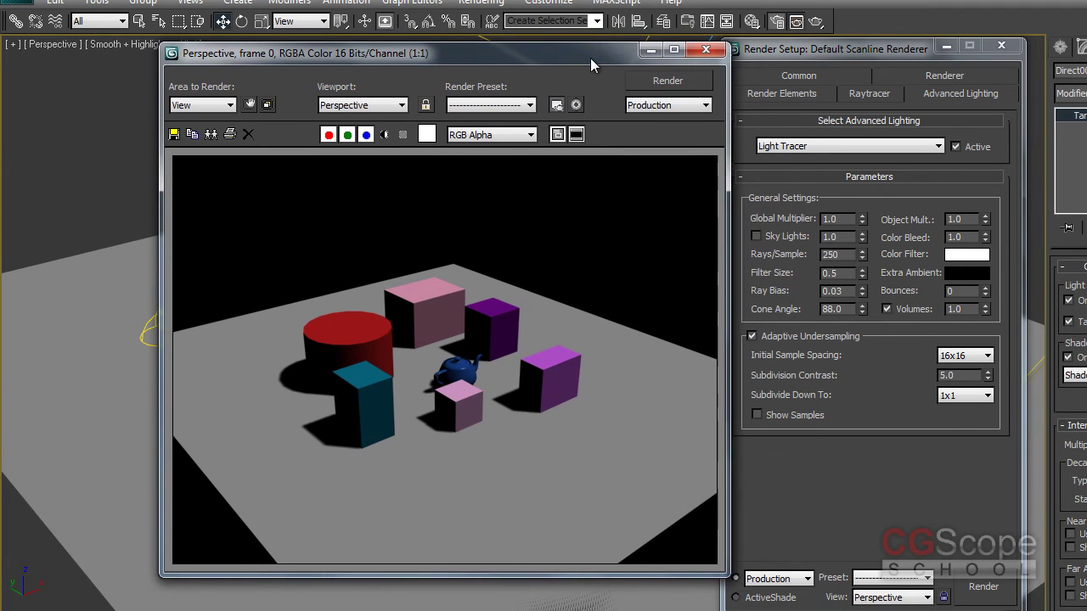
pyautogui.click(755, 236)
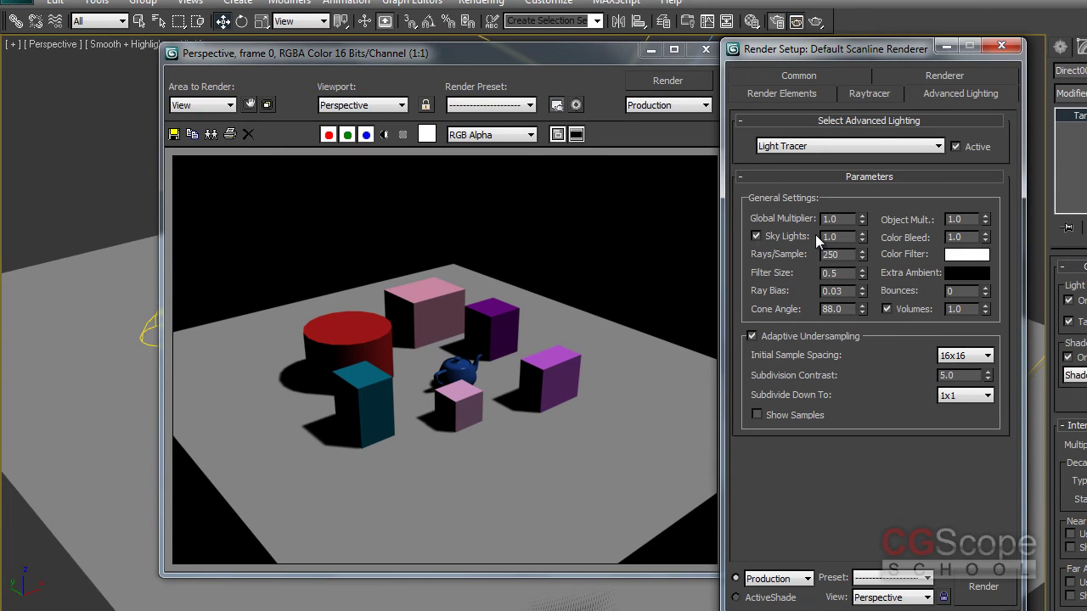
pyautogui.click(677, 85)
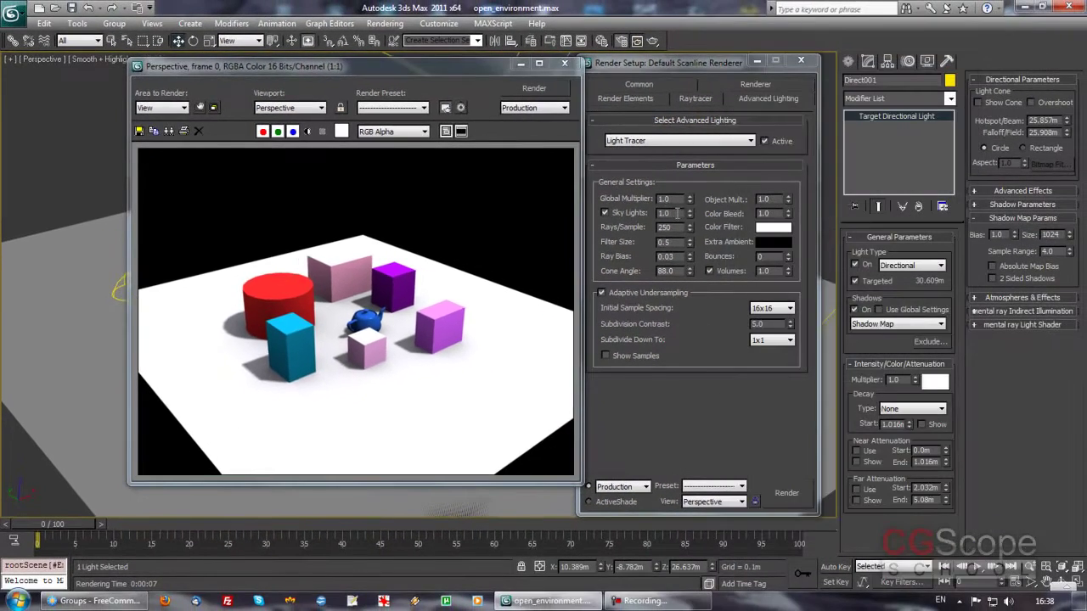
pyautogui.moveTo(337, 66); pyautogui.dragTo(396, 67)
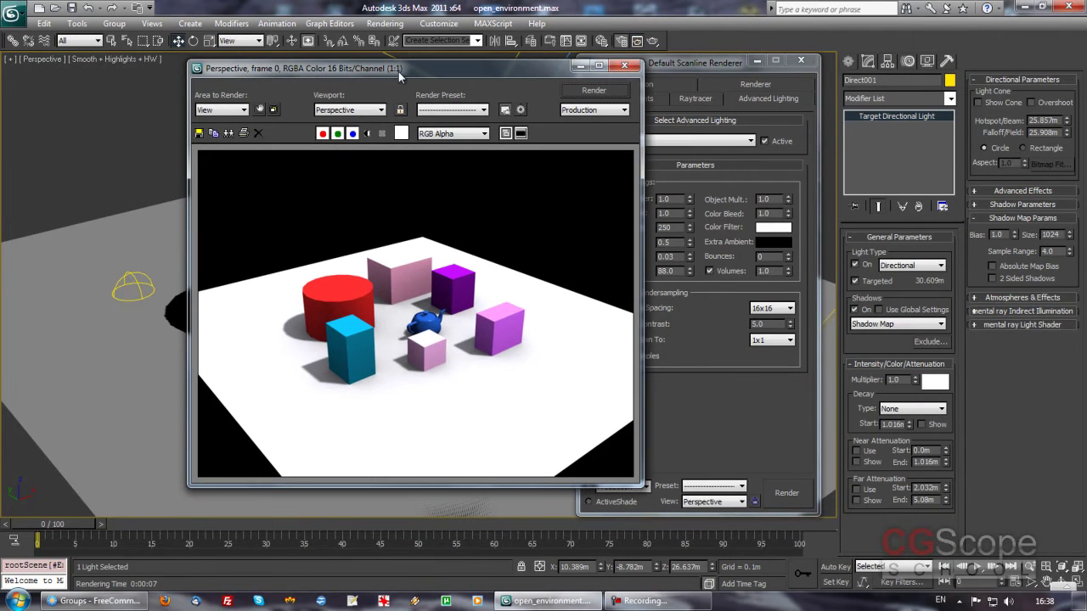
pyautogui.moveTo(533, 70); pyautogui.dragTo(456, 68)
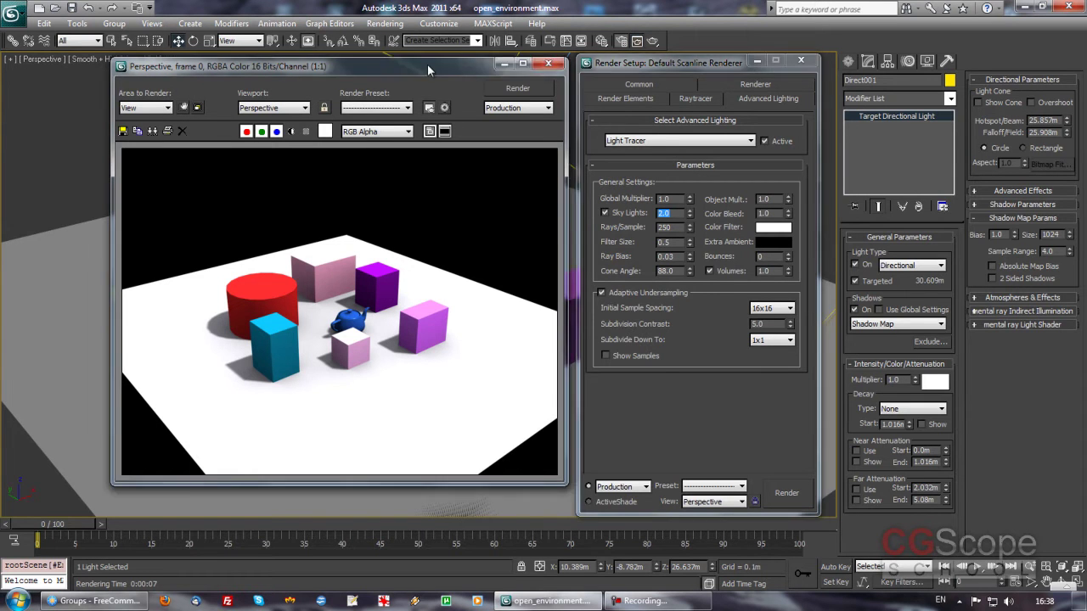
# - Render the scene with Sky Lights at 2.0
pyautogui.moveTo(427, 64); pyautogui.dragTo(507, 64)
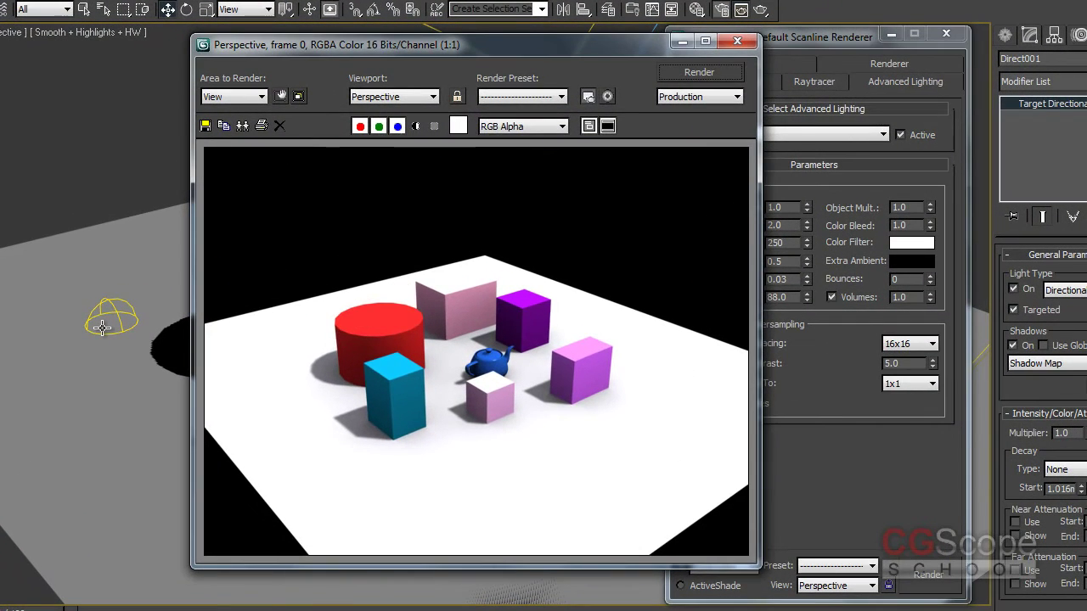
pyautogui.moveTo(643, 43); pyautogui.dragTo(567, 36)
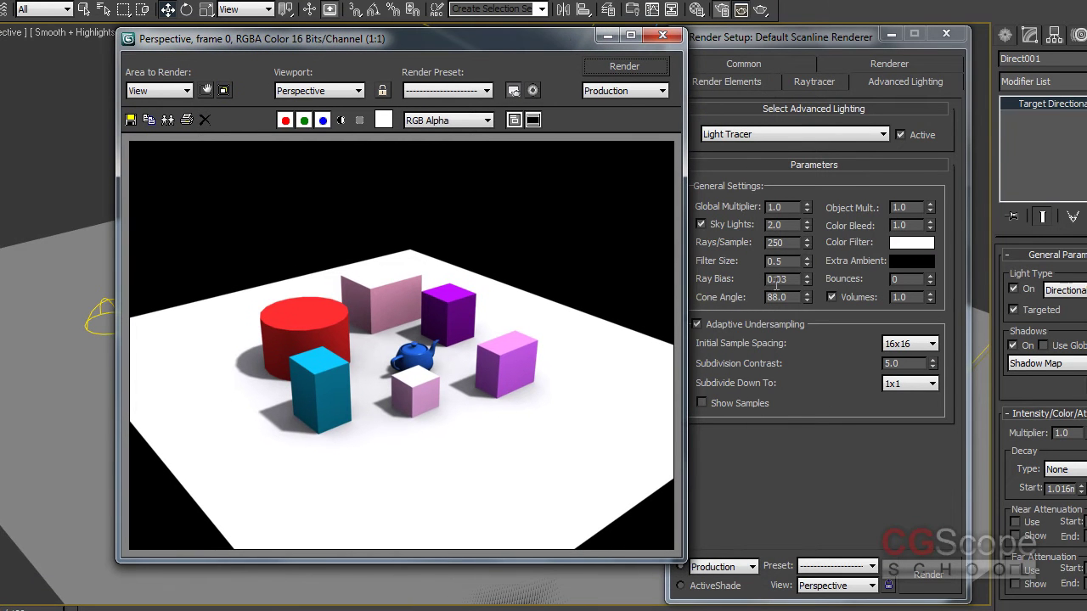
pyautogui.click(615, 66)
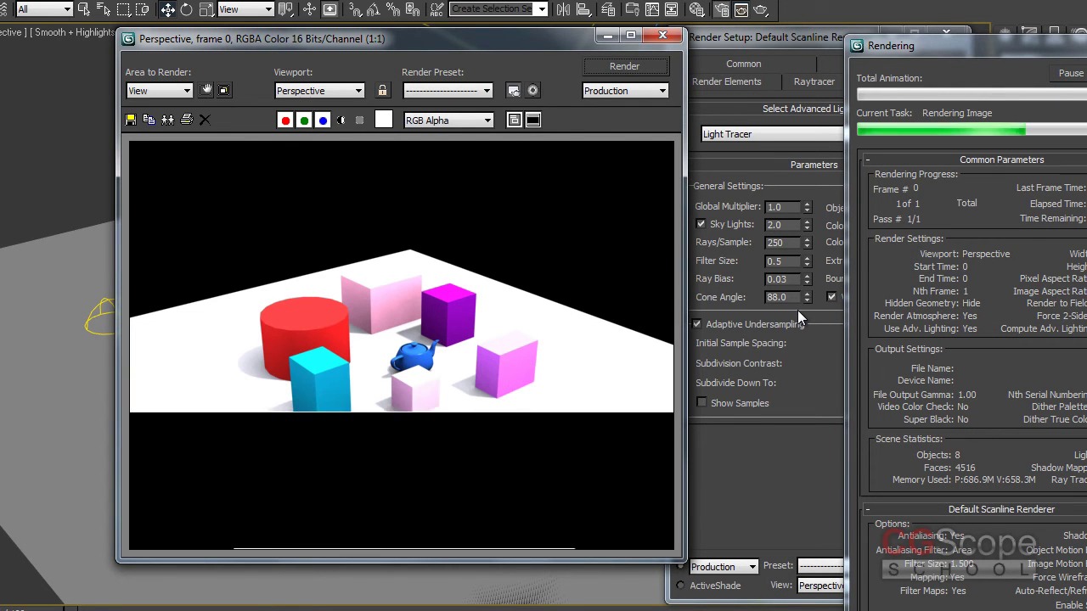
# - Lower Light Tracer Sky Lights to 0.5 and render again
pyautogui.doubleClick(774, 225)
pyautogui.write('0.5')
pyautogui.press('Return')
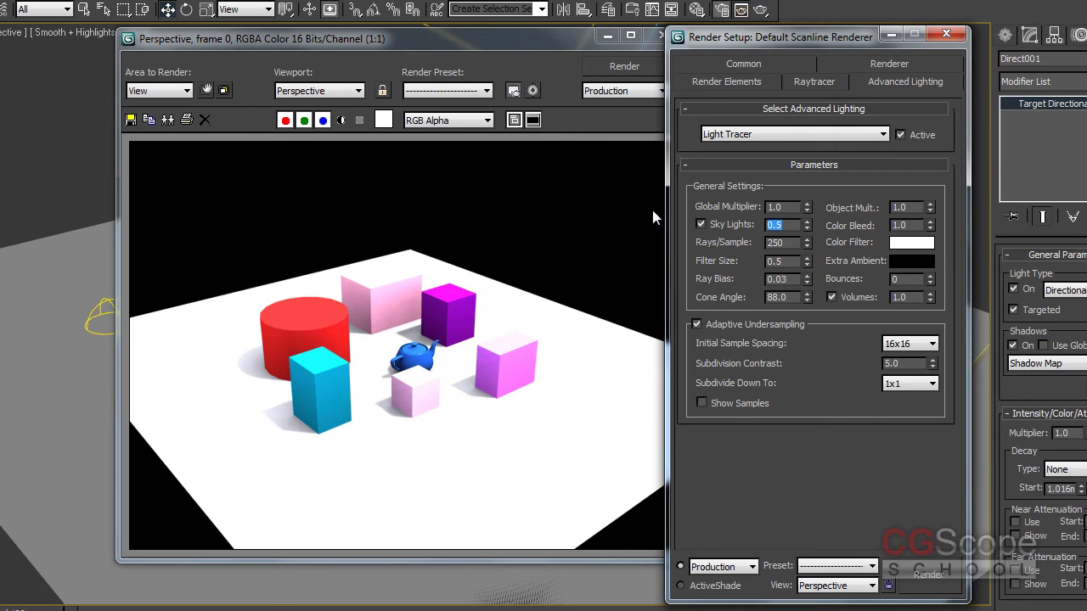
pyautogui.click(599, 64)
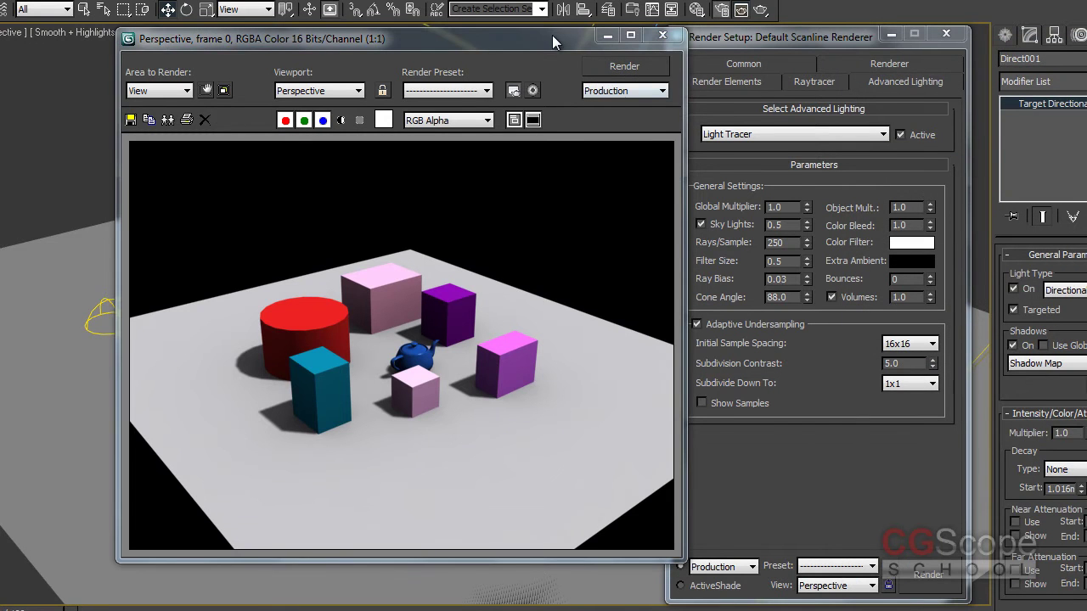
pyautogui.moveTo(552, 35); pyautogui.dragTo(572, 42)
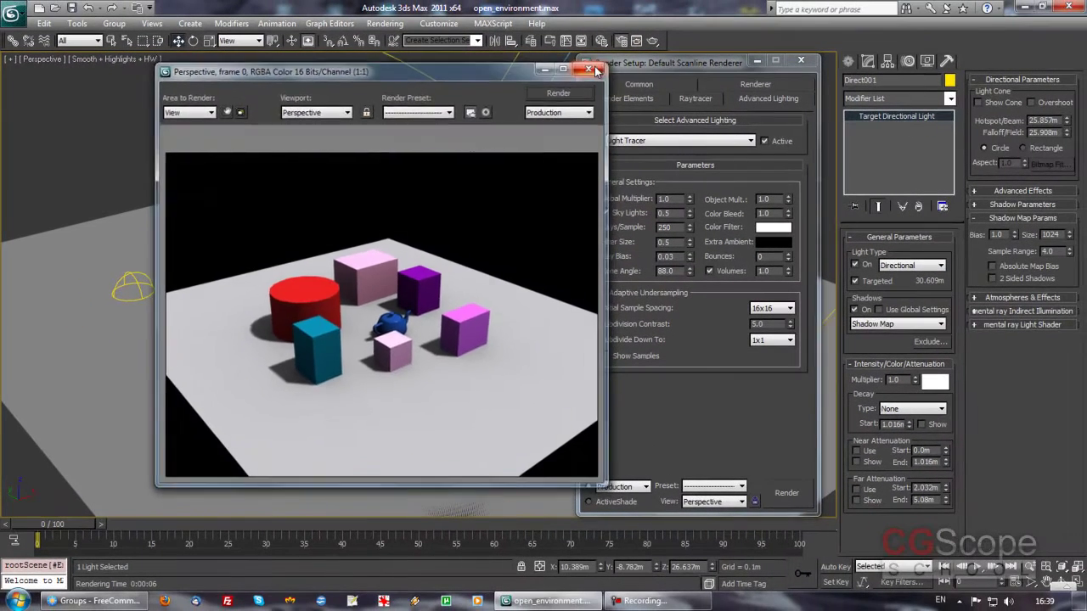
# - Close the rendered image and return Light Tracer's Sky Lights value to 1.0
pyautogui.click(591, 67)
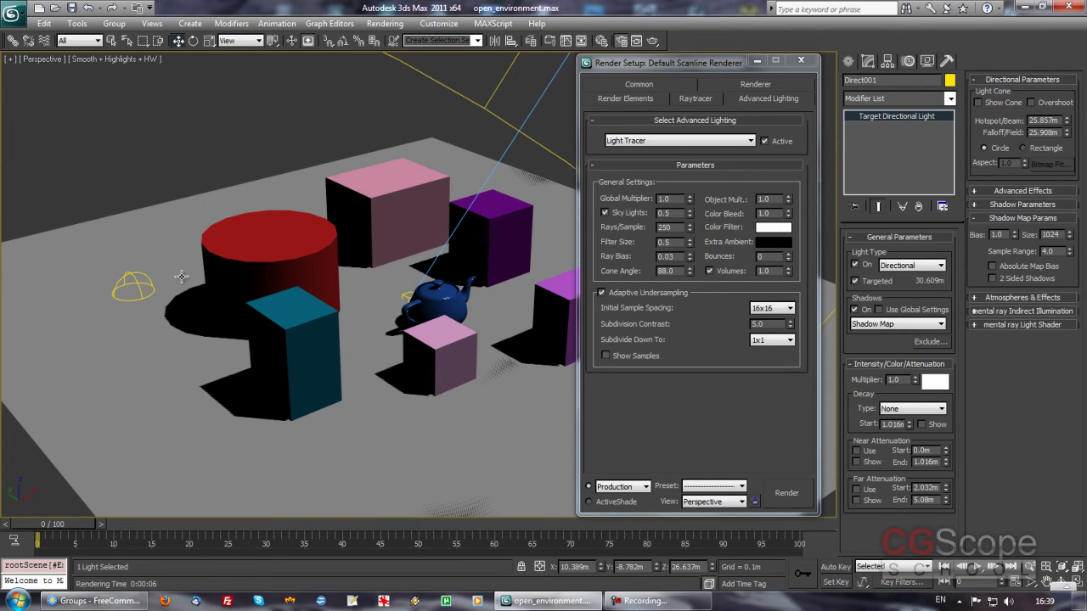
pyautogui.click(677, 197)
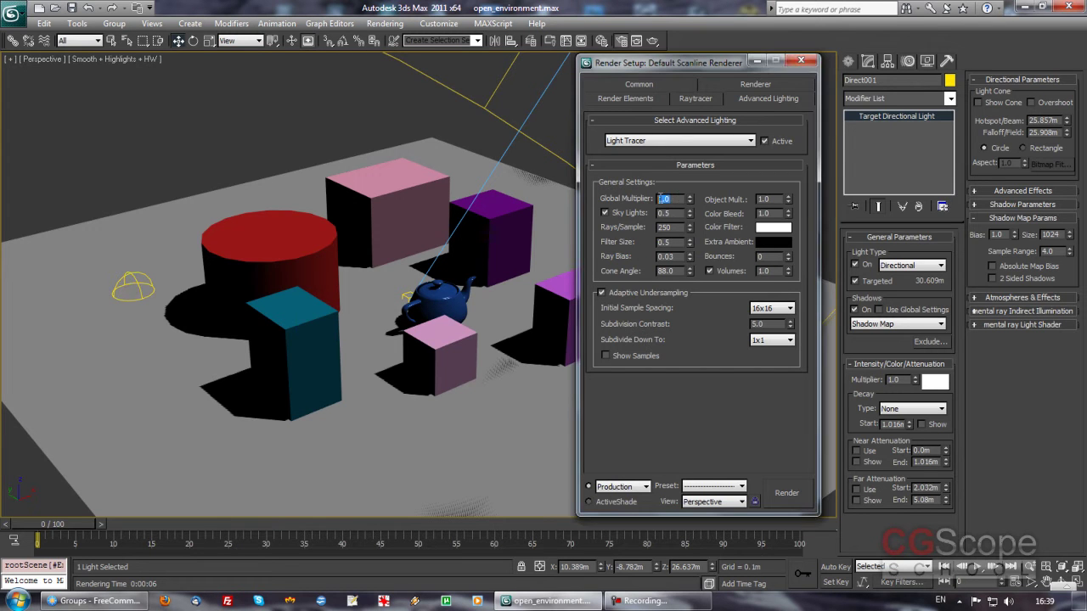
pyautogui.moveTo(675, 198); pyautogui.dragTo(613, 208)
pyautogui.click(679, 214)
pyautogui.write('1')
pyautogui.click(331, 104)
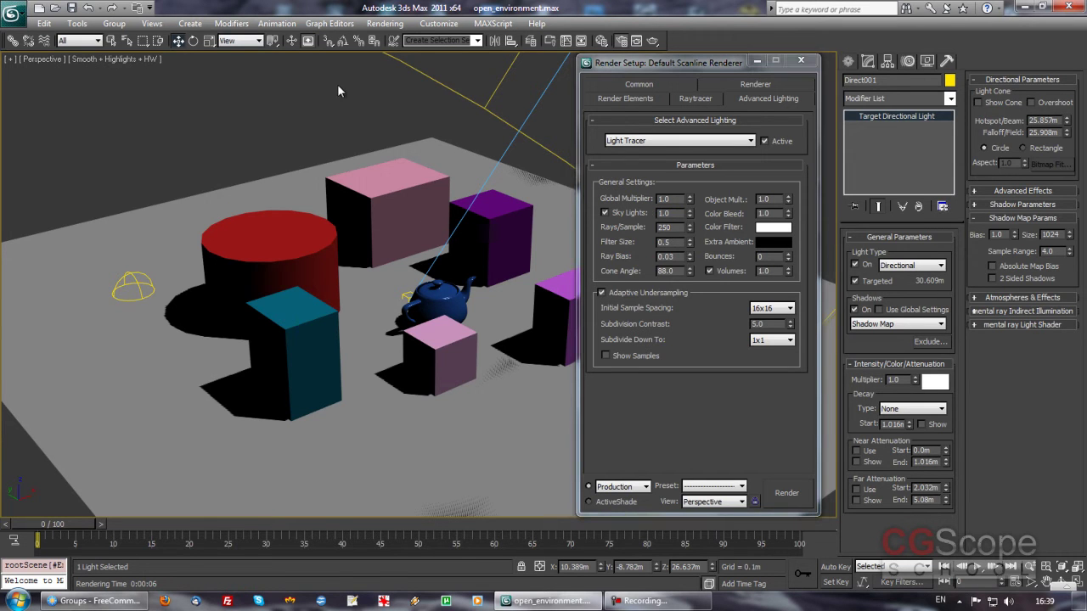
pyautogui.click(382, 24)
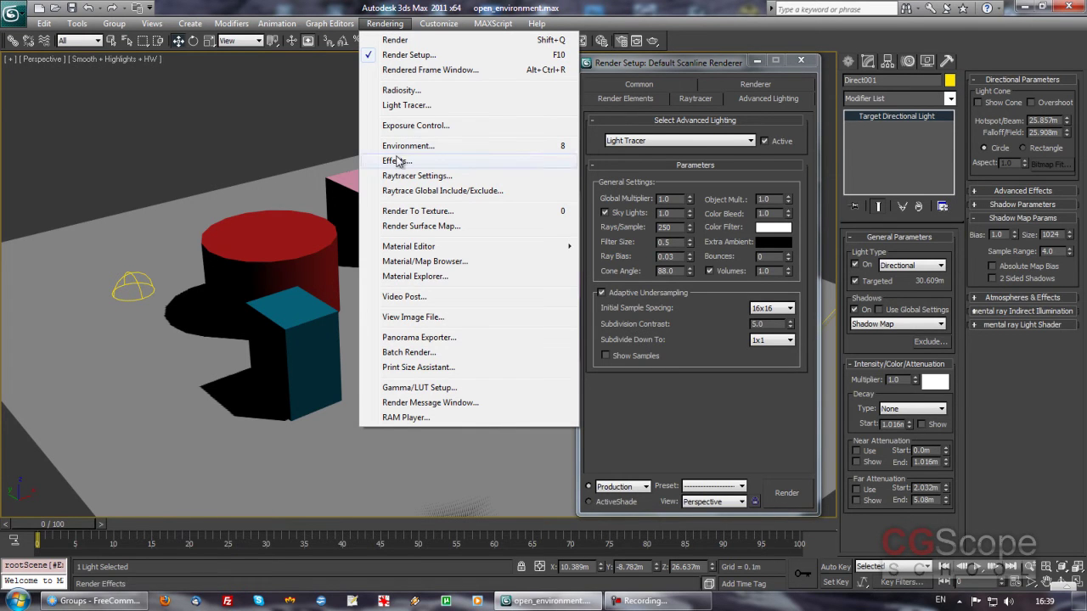
# - Set exposure control to Logarithmic Exposure Control and generate its preview
pyautogui.click(459, 126)
pyautogui.moveTo(564, 75); pyautogui.dragTo(347, 71)
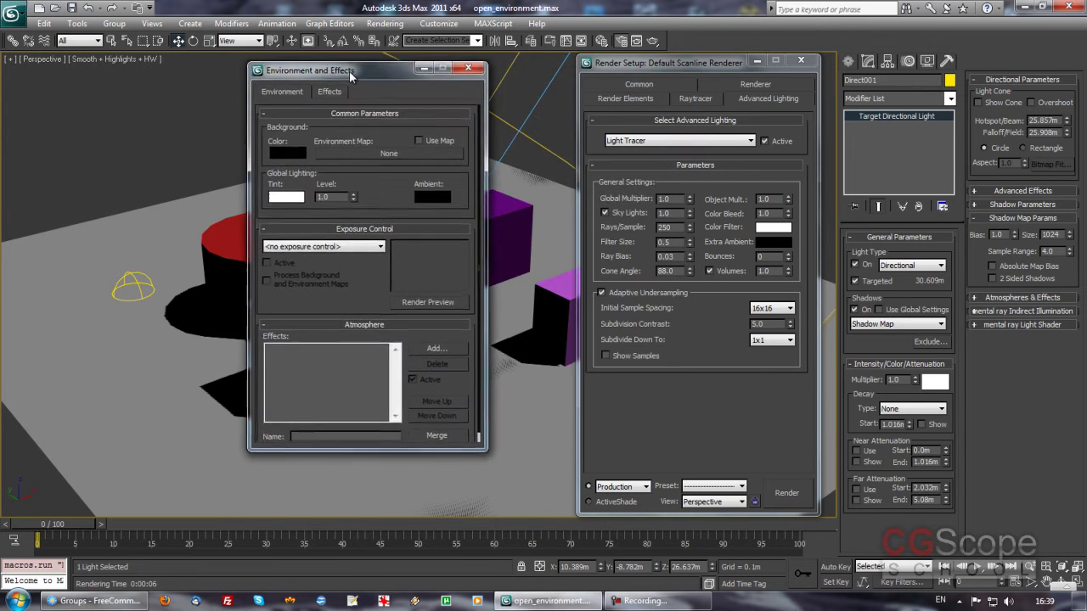
pyautogui.click(344, 247)
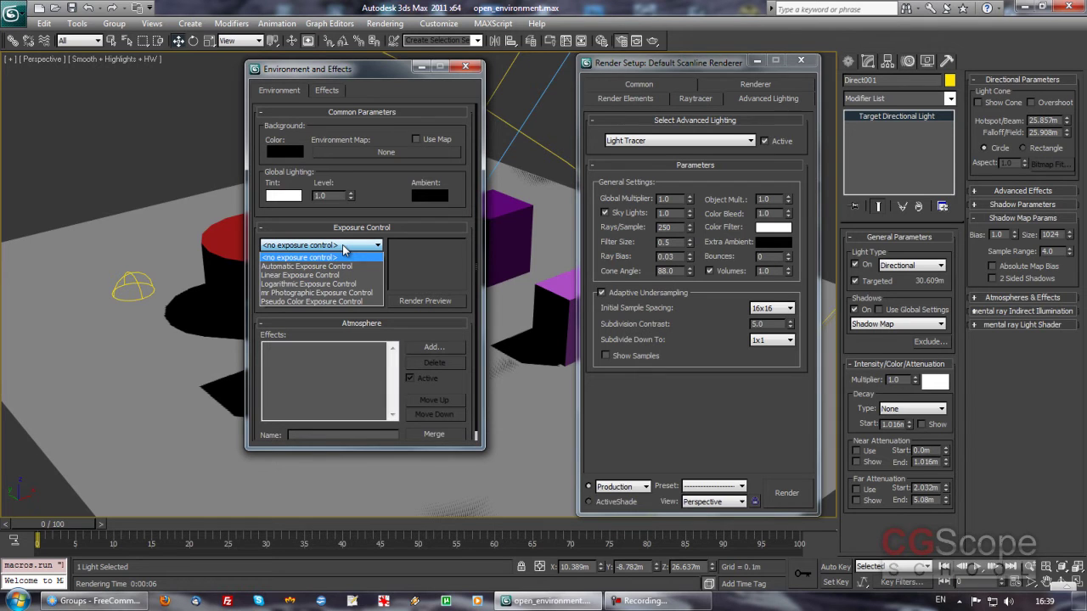
pyautogui.click(316, 283)
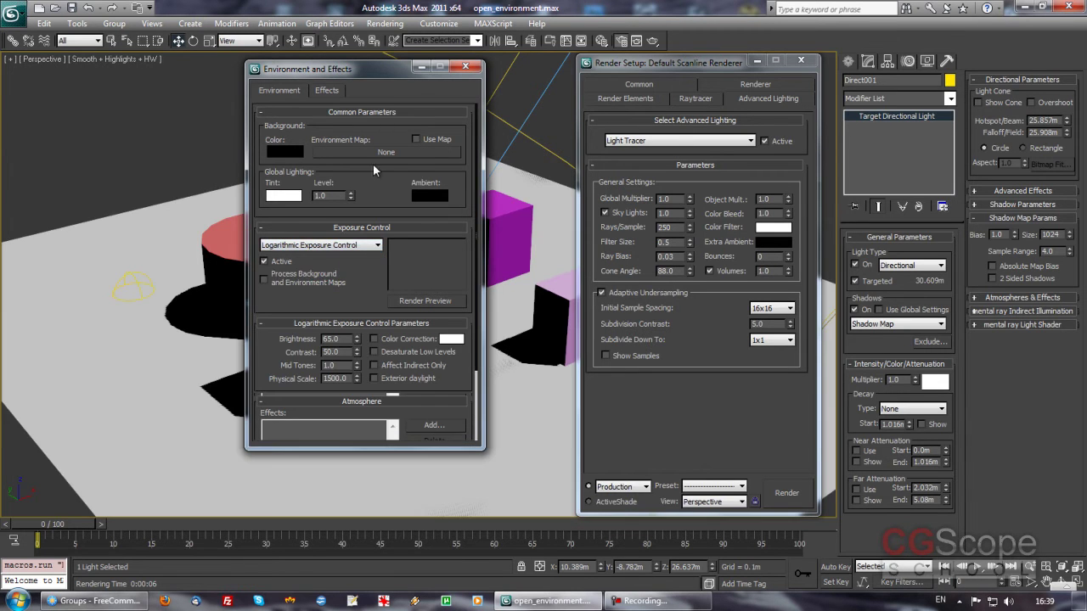
pyautogui.click(420, 300)
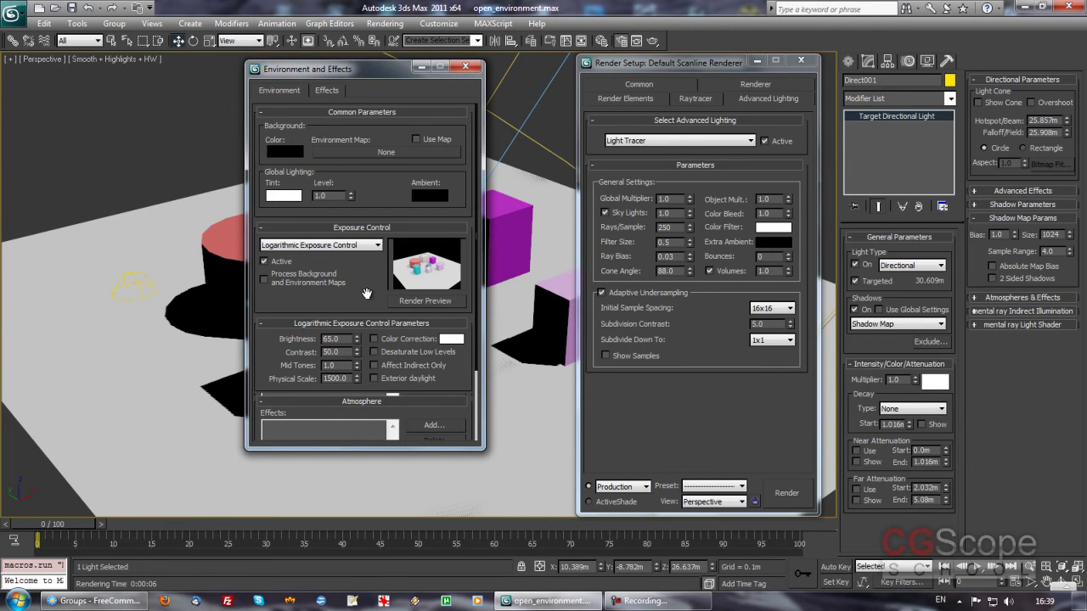
# - Render the Perspective view with the logarithmic exposure
pyautogui.moveTo(395, 66); pyautogui.dragTo(456, 61)
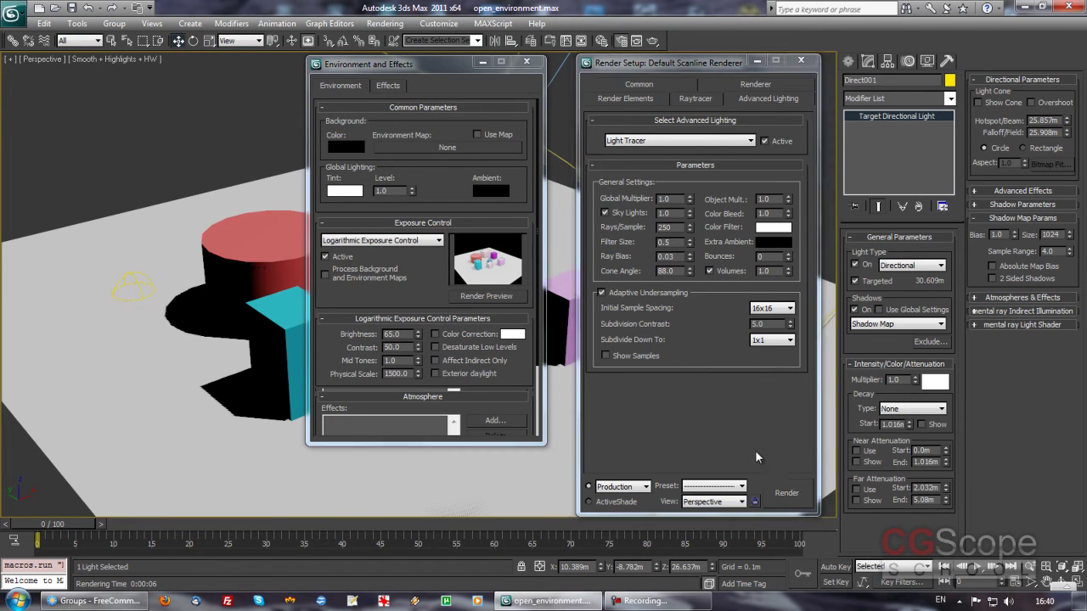
pyautogui.hotkey('shift', 'q')
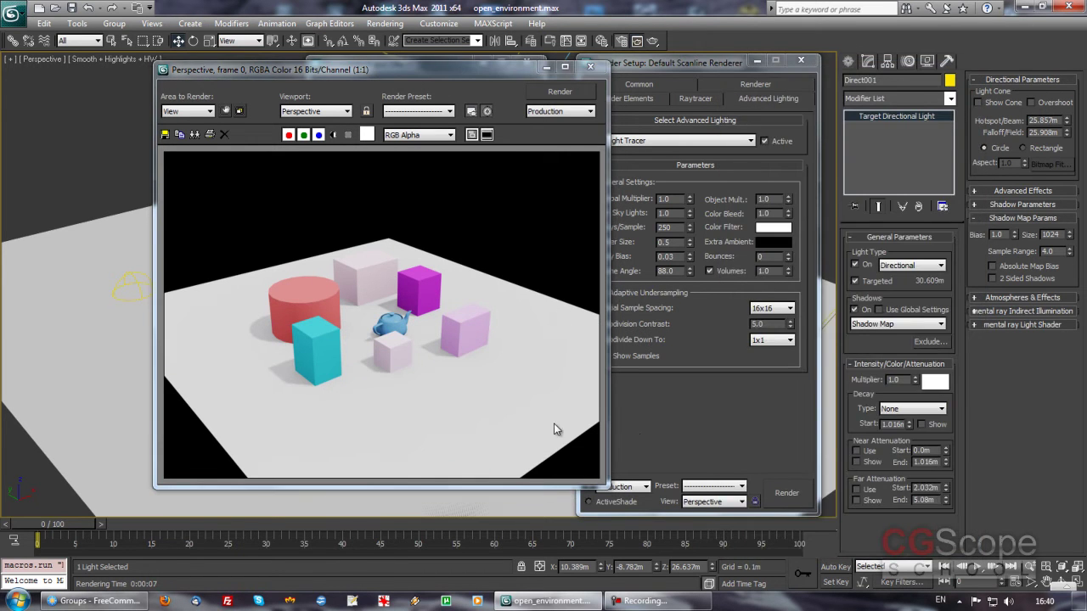
pyautogui.moveTo(512, 73); pyautogui.dragTo(526, 77)
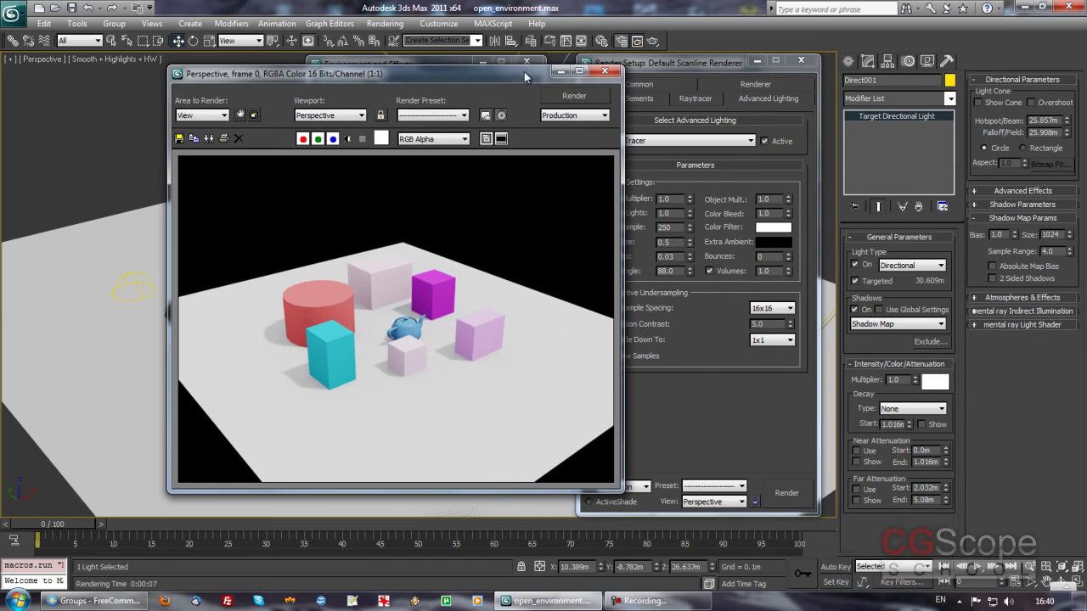
# - Close the Rendered Frame and Environment and Effects windows, then orbit lower around the objects
pyautogui.click(605, 71)
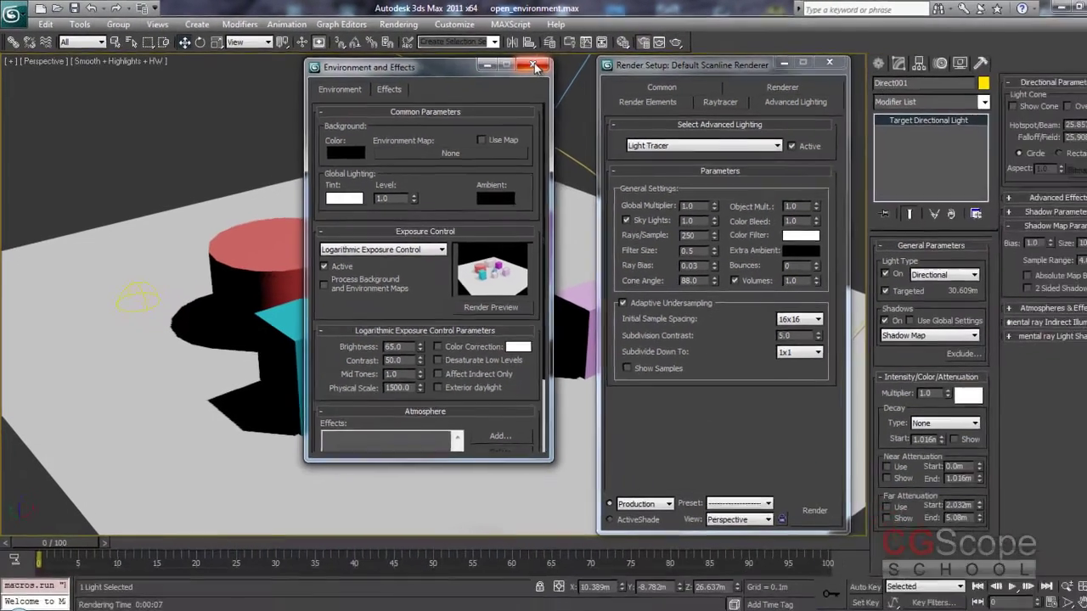
pyautogui.click(632, 76)
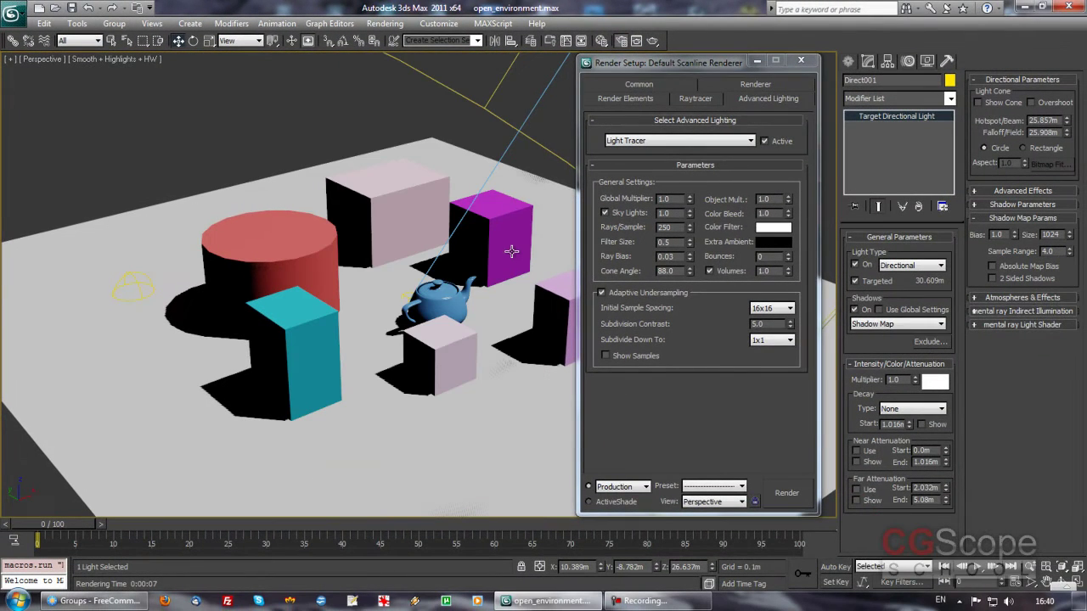
pyautogui.keyDown('alt'); pyautogui.moveTo(327, 312); pyautogui.dragTo(409, 323, button='middle'); pyautogui.keyUp('alt')
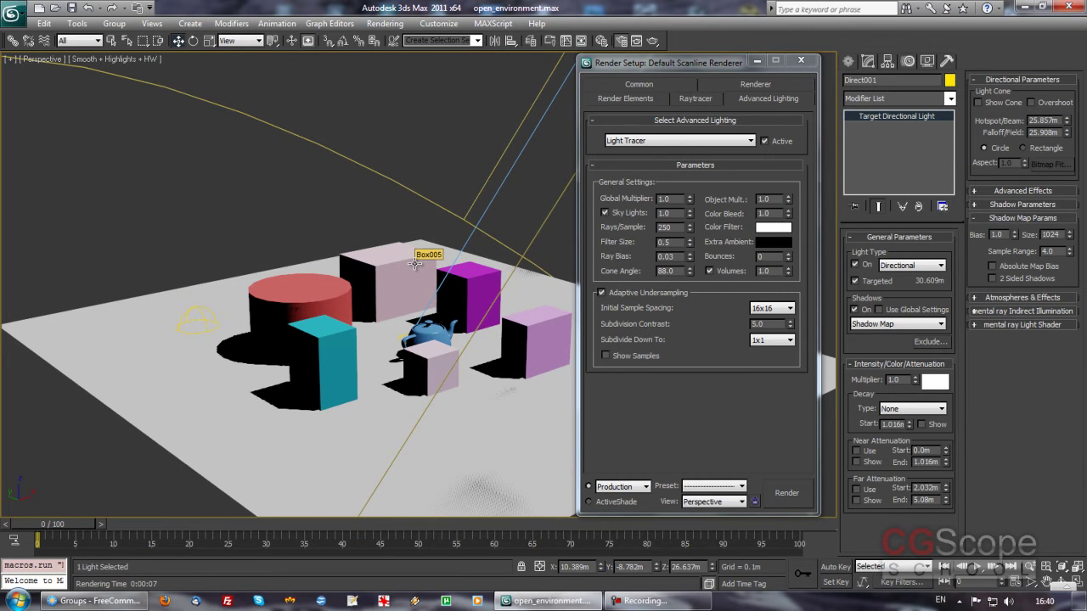
pyautogui.keyDown('alt'); pyautogui.moveTo(464, 266); pyautogui.dragTo(440, 261, button='middle'); pyautogui.keyUp('alt')
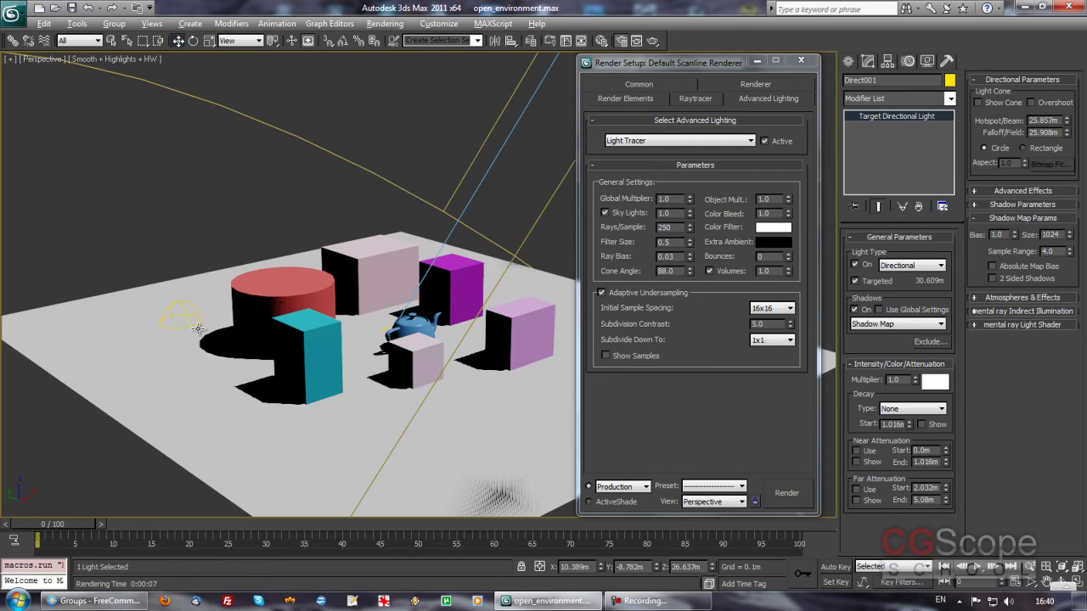
pyautogui.keyDown('alt'); pyautogui.moveTo(198, 328); pyautogui.dragTo(185, 301, button='middle'); pyautogui.keyUp('alt')
# - Select the skylight and render with Light Tracer Sky Lights at 0.8
pyautogui.click(182, 297)
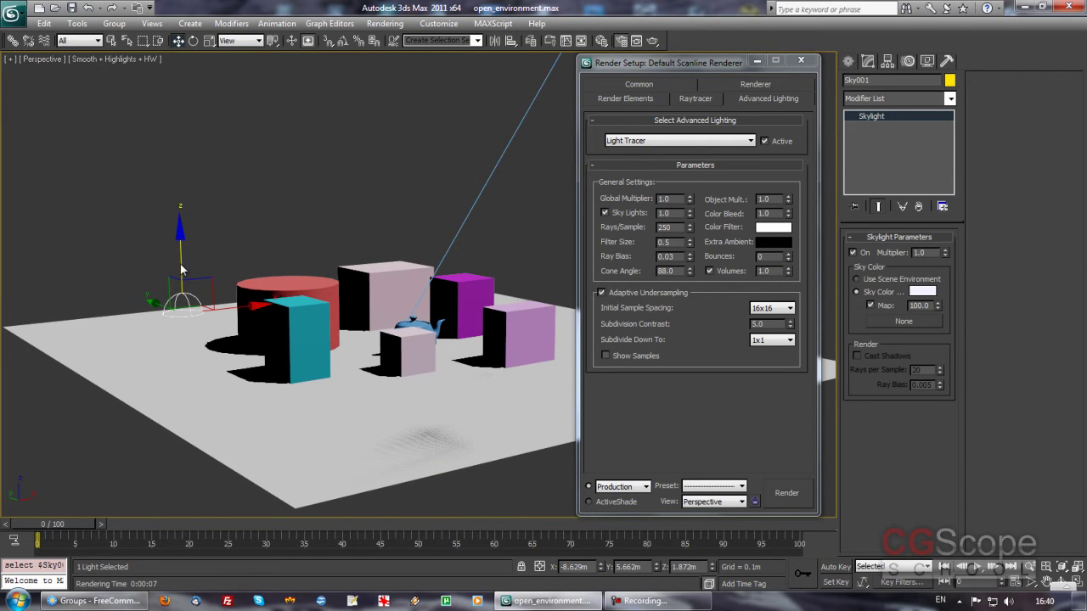
pyautogui.keyDown('alt'); pyautogui.moveTo(181, 270); pyautogui.dragTo(534, 286, button='middle'); pyautogui.keyUp('alt')
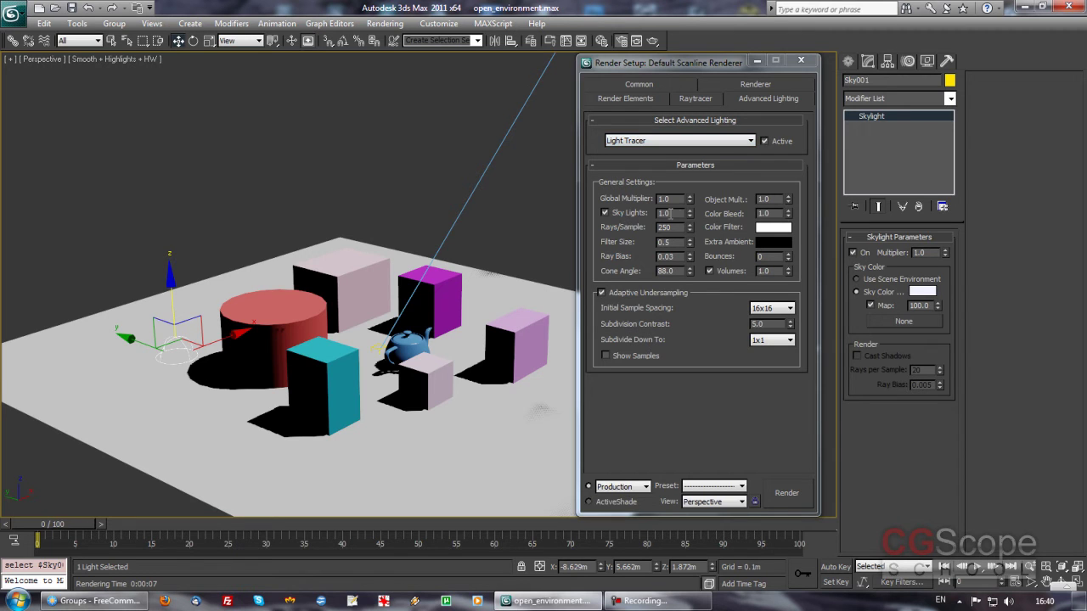
pyautogui.doubleClick(667, 214)
pyautogui.write('0.8')
pyautogui.press('Return')
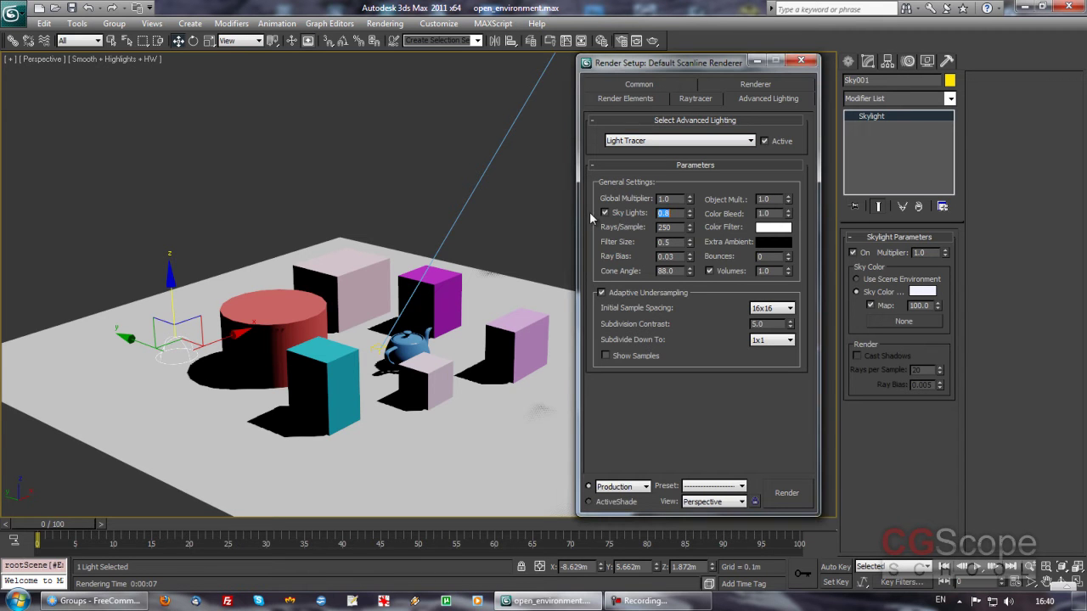
pyautogui.click(798, 499)
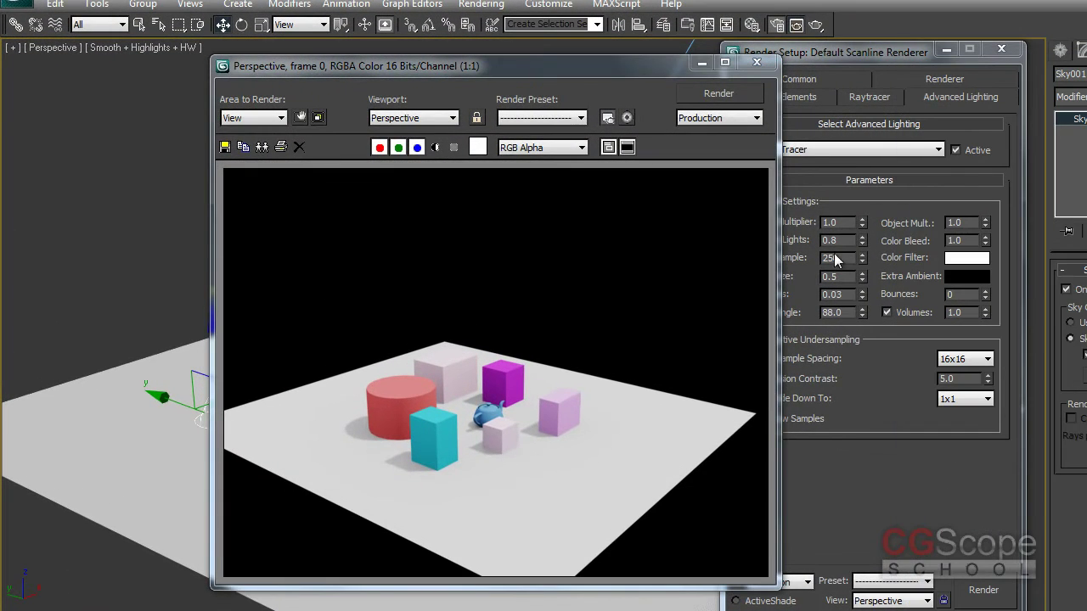
# - Change the Sky Lights value to 0.3 and render again
pyautogui.click(837, 239)
pyautogui.write('0.5')
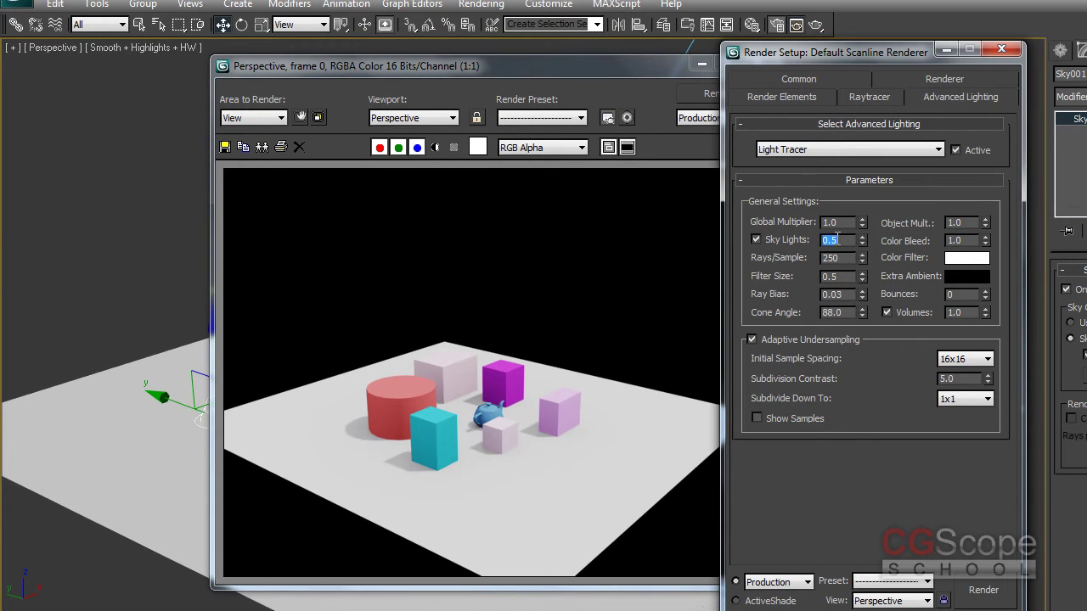
pyautogui.click(647, 73)
pyautogui.click(715, 93)
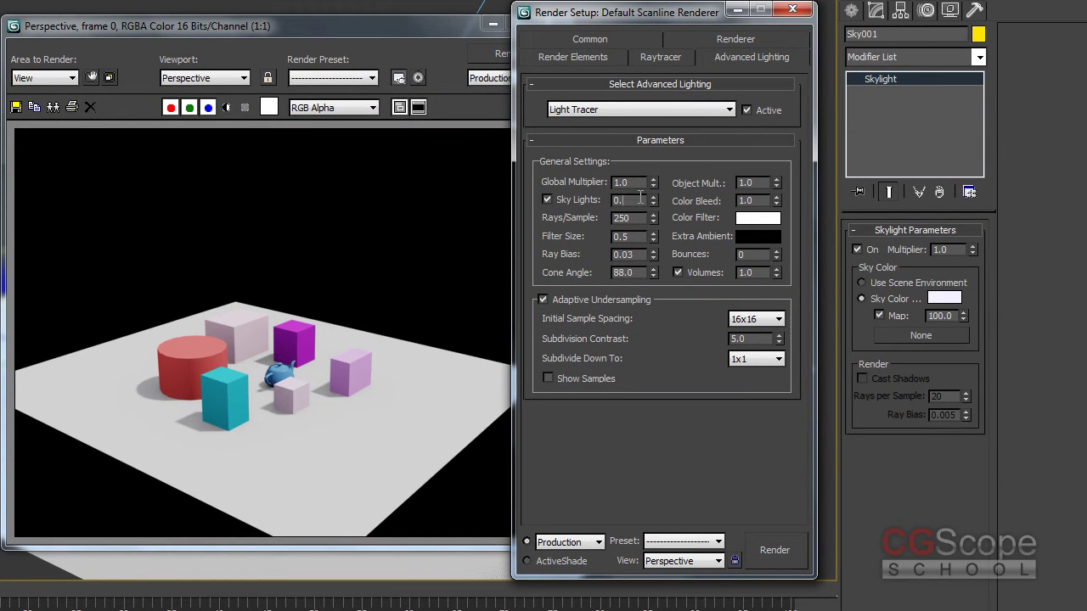
# - Re-render at Sky Lights 0.3 and place the render window right of the viewport
pyautogui.click(480, 53)
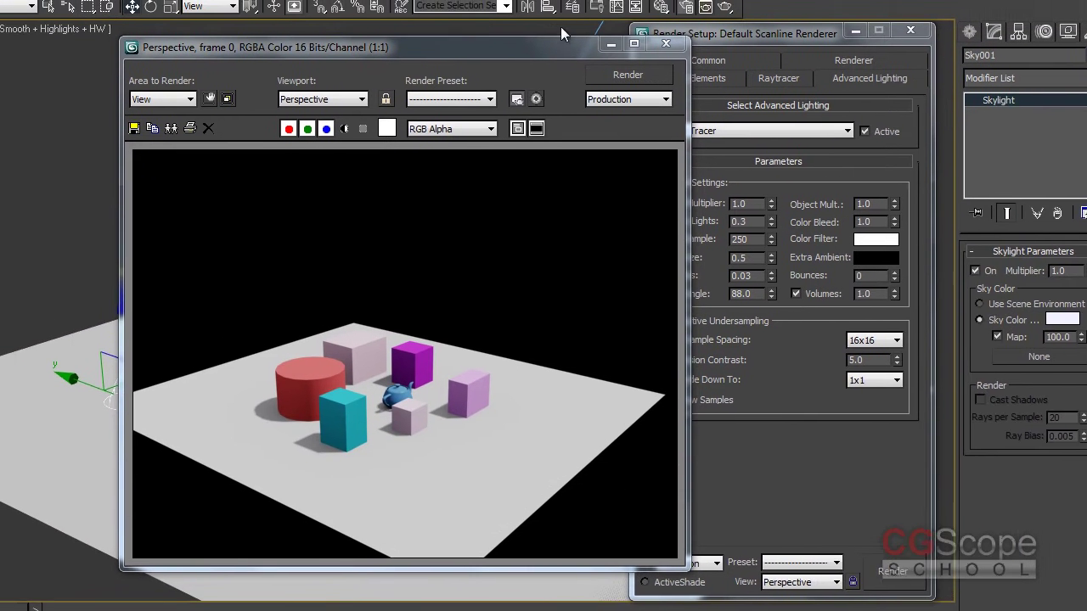
pyautogui.moveTo(470, 37); pyautogui.dragTo(584, 54)
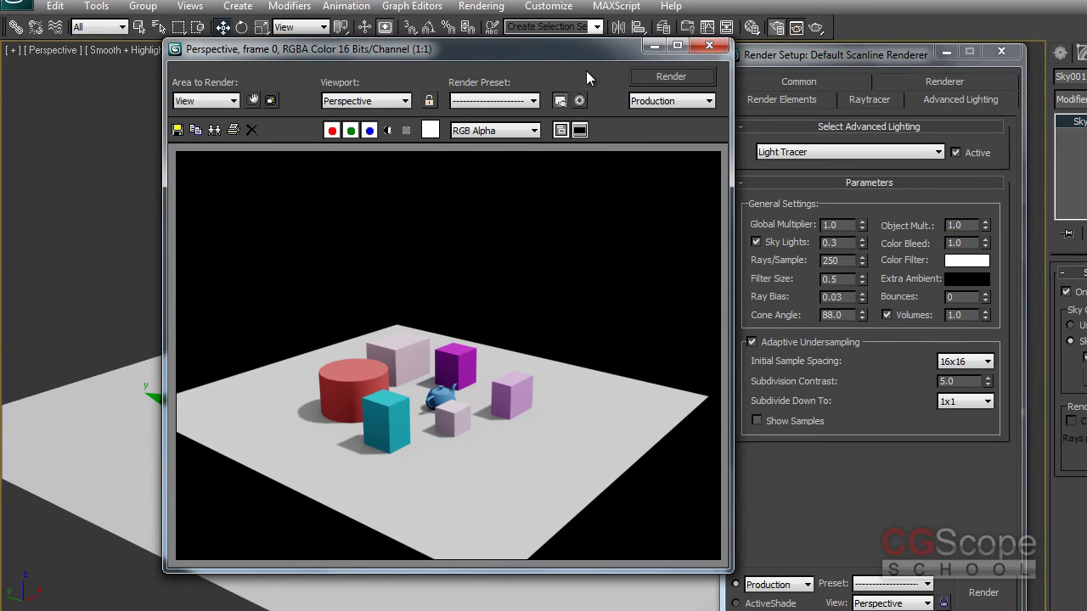
pyautogui.moveTo(560, 49); pyautogui.dragTo(849, 44)
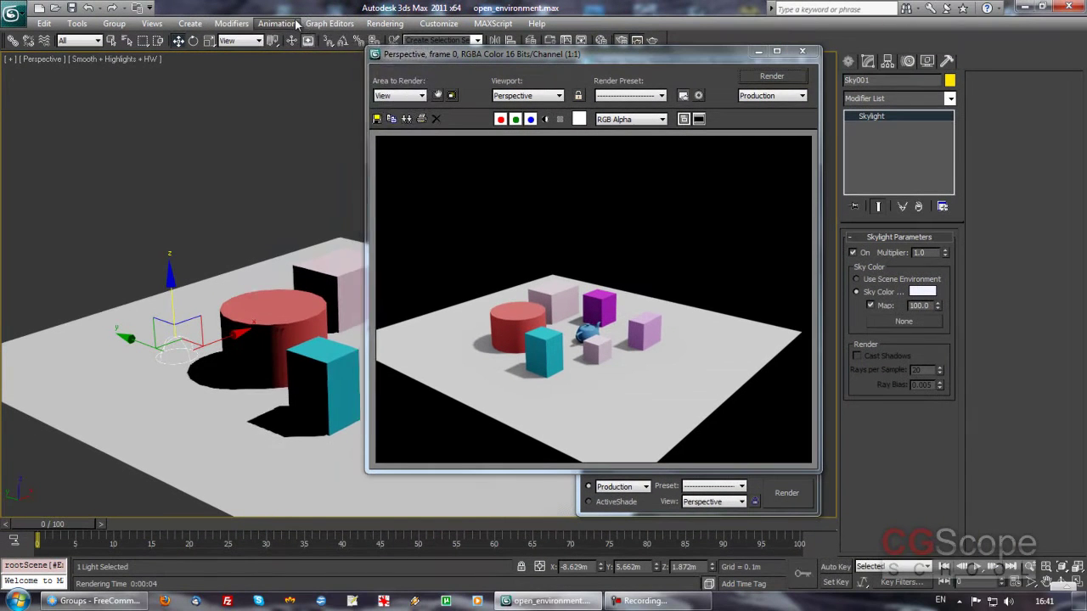
# - Switch exposure control to Automatic Exposure Control and re-render the scene
pyautogui.click(296, 24)
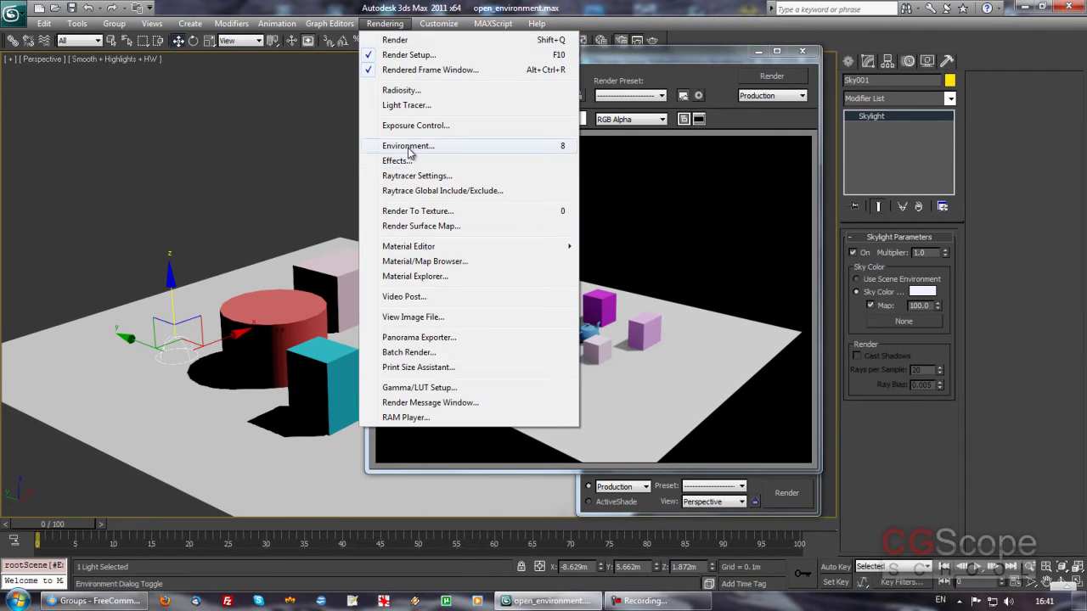
pyautogui.click(416, 125)
pyautogui.moveTo(442, 71); pyautogui.dragTo(235, 67)
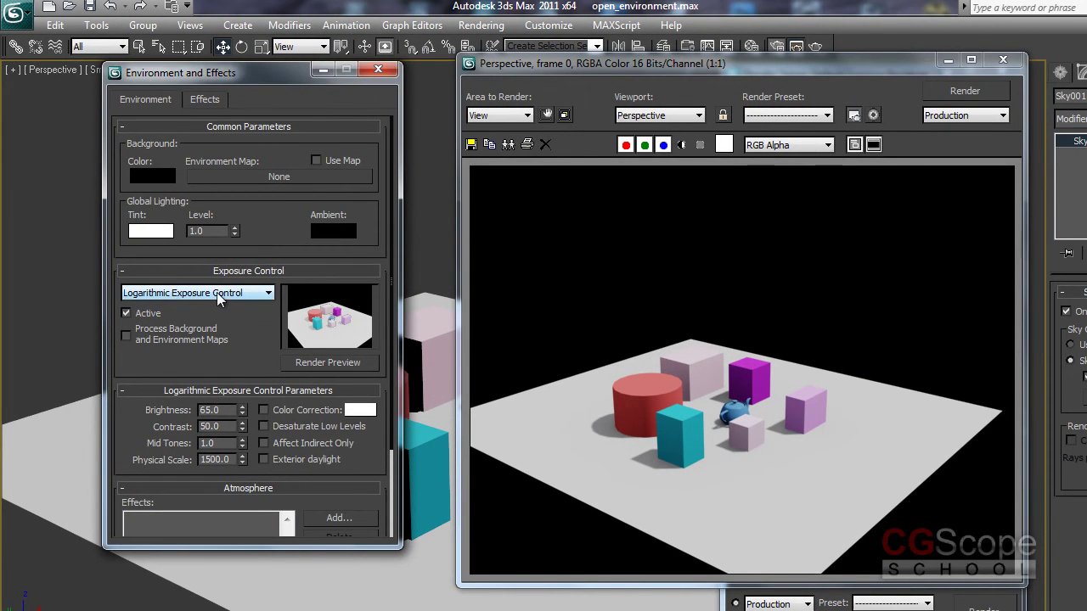
pyautogui.click(238, 291)
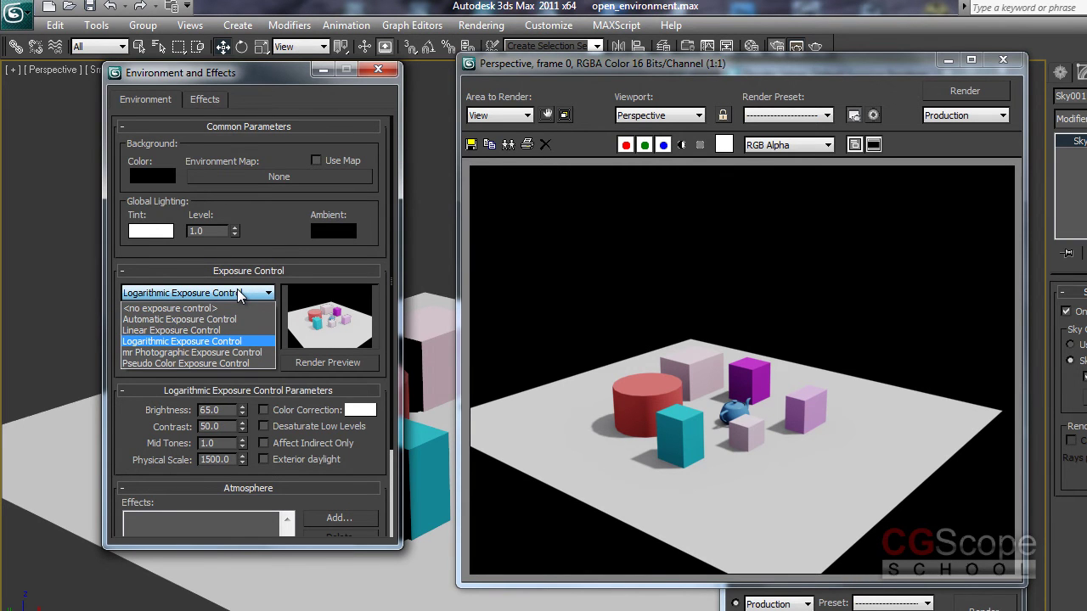
pyautogui.click(196, 321)
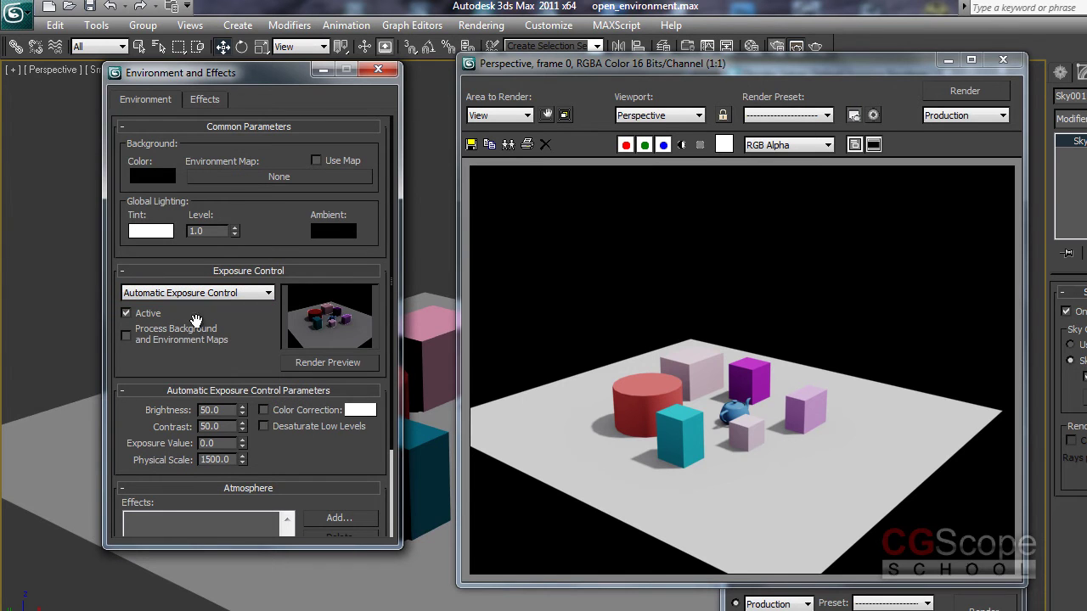
pyautogui.click(324, 362)
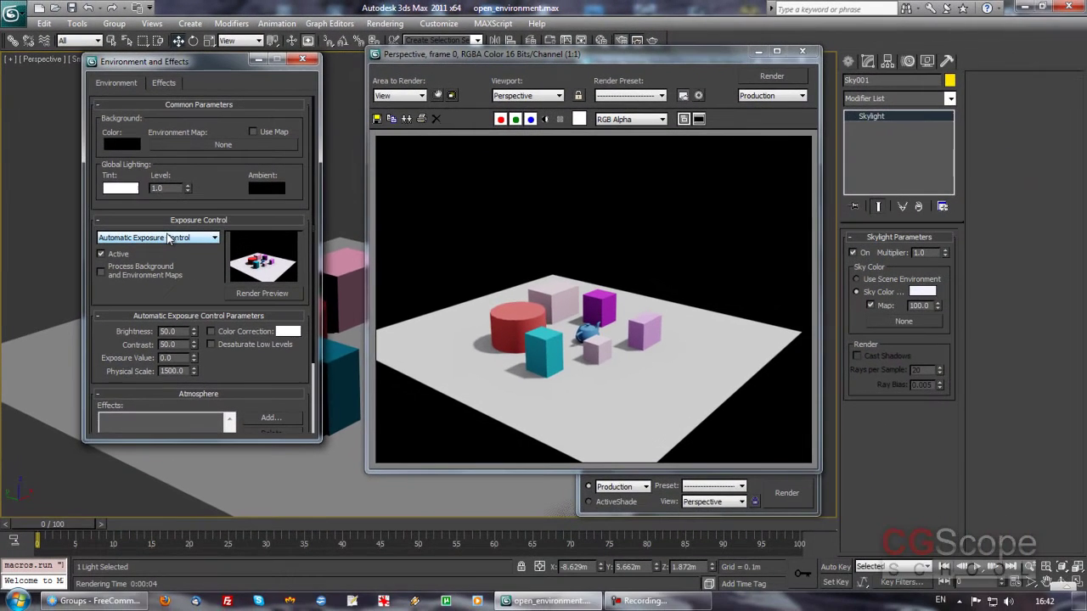
pyautogui.click(771, 76)
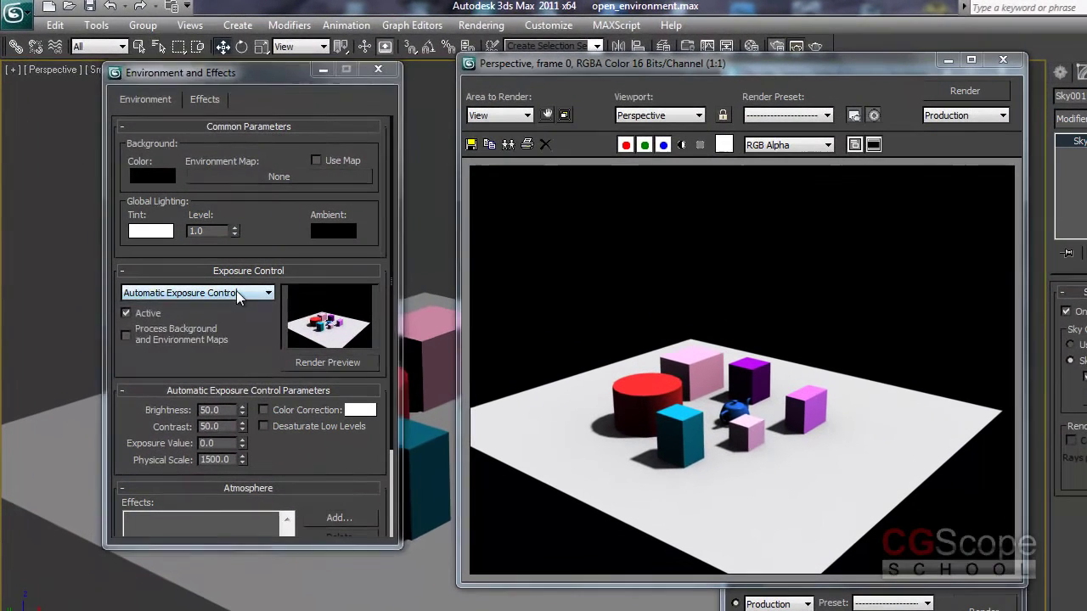
# - Switch to Linear Exposure Control, preview it and render the scene
pyautogui.click(188, 237)
pyautogui.click(197, 330)
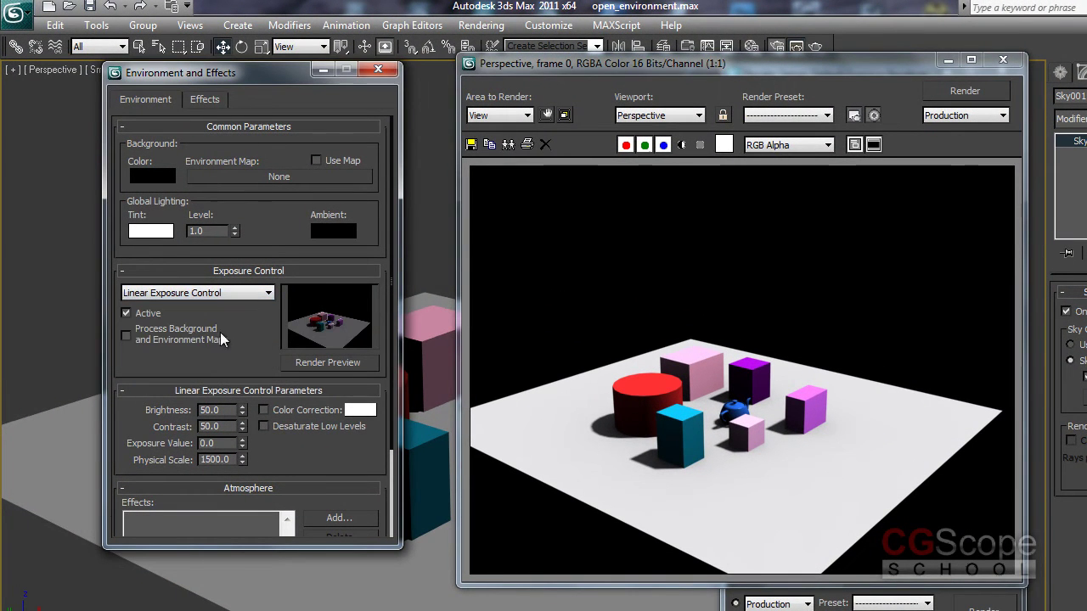
pyautogui.click(315, 363)
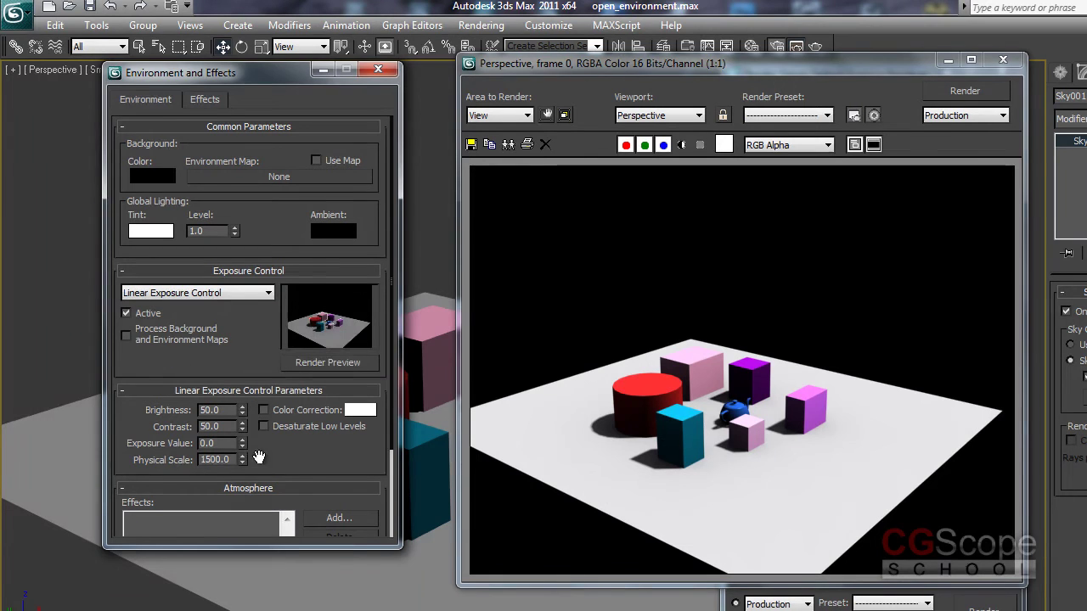
pyautogui.click(959, 92)
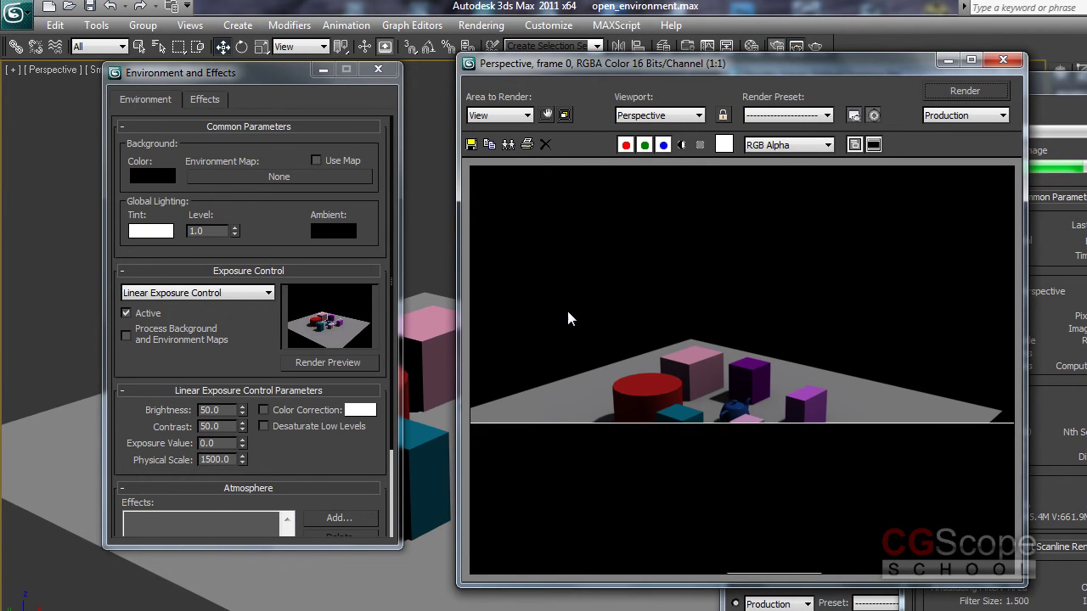
# - Preview Pseudo Color exposure, then return to Logarithmic Exposure Control and preview it
pyautogui.click(218, 292)
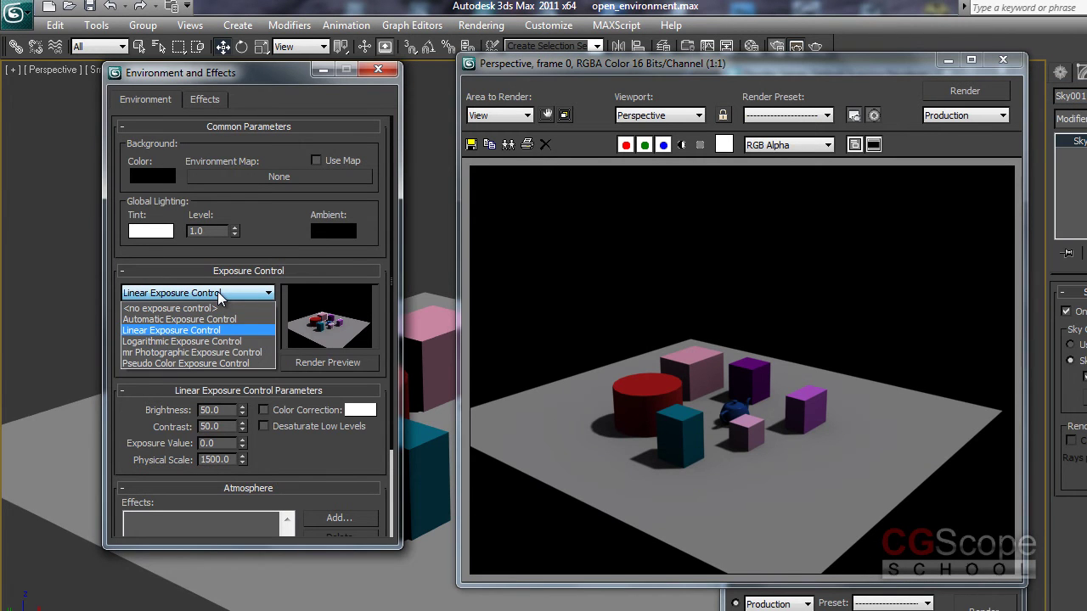
pyautogui.click(196, 361)
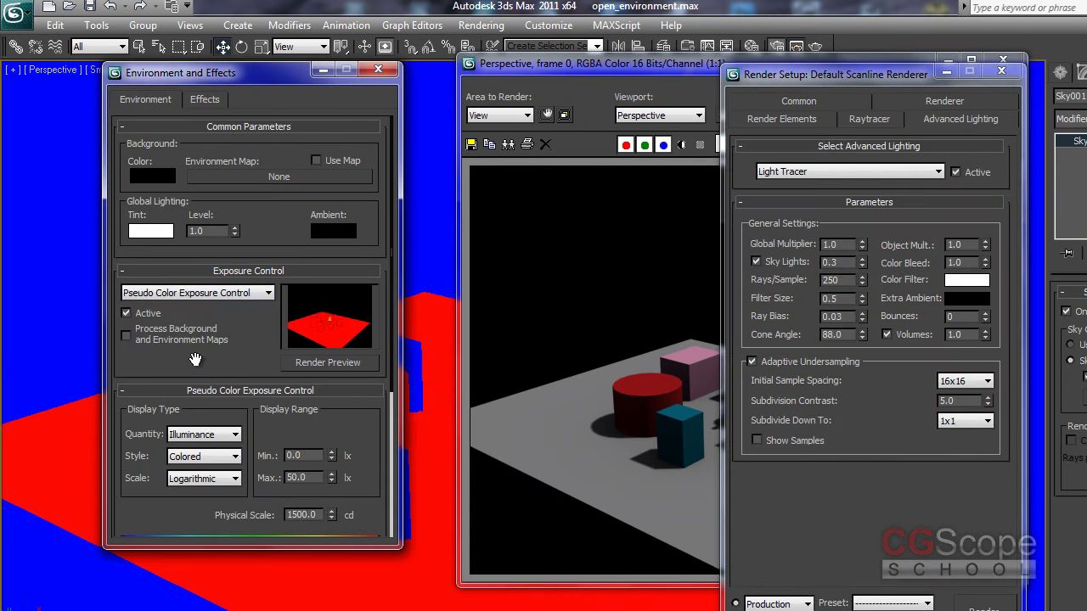
pyautogui.click(309, 362)
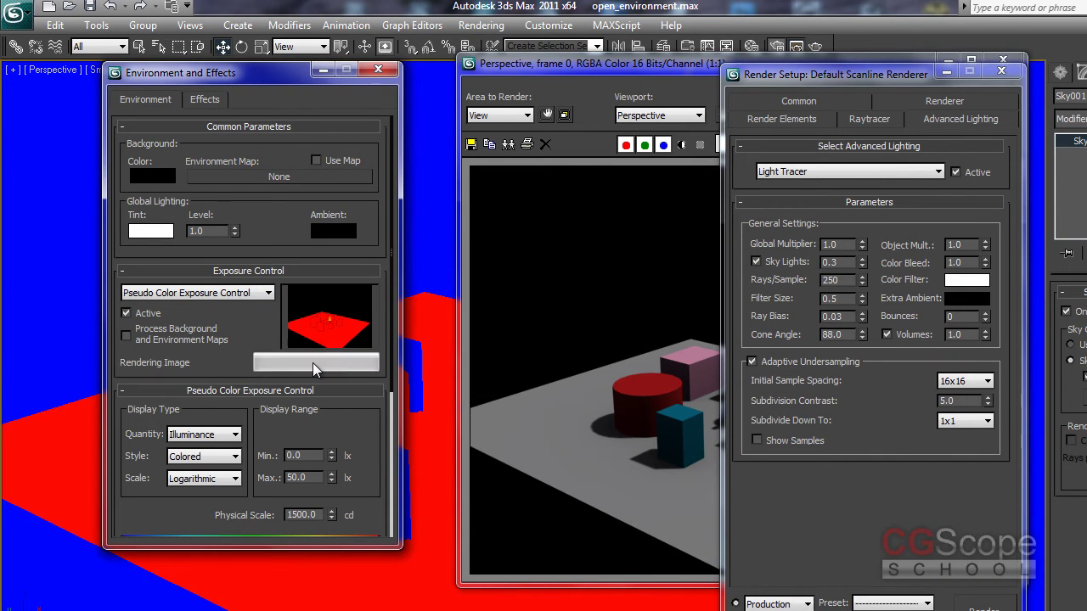
pyautogui.click(236, 293)
pyautogui.click(239, 331)
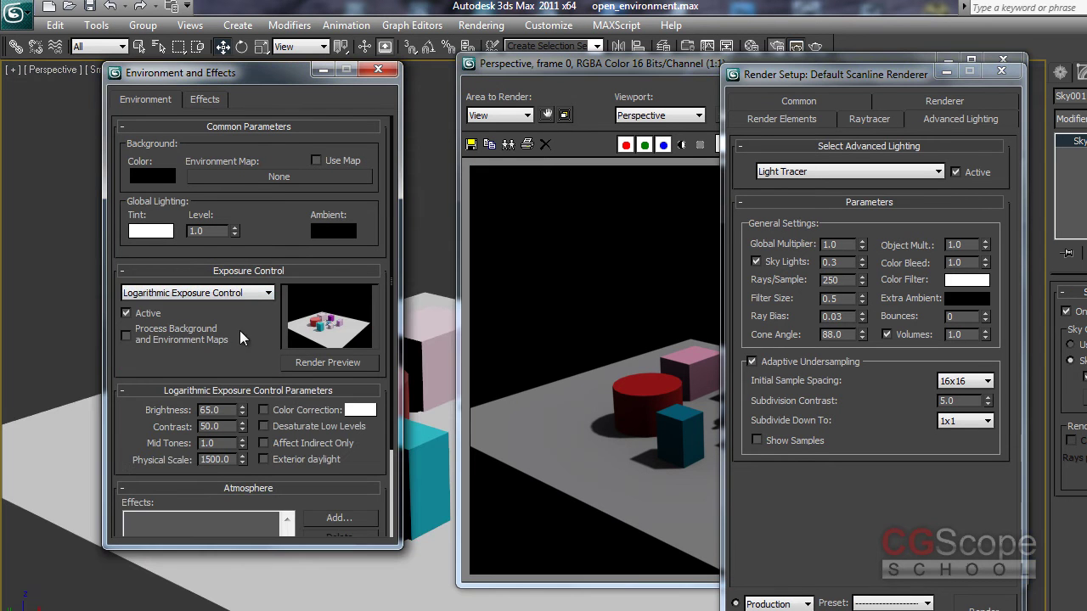
pyautogui.click(324, 362)
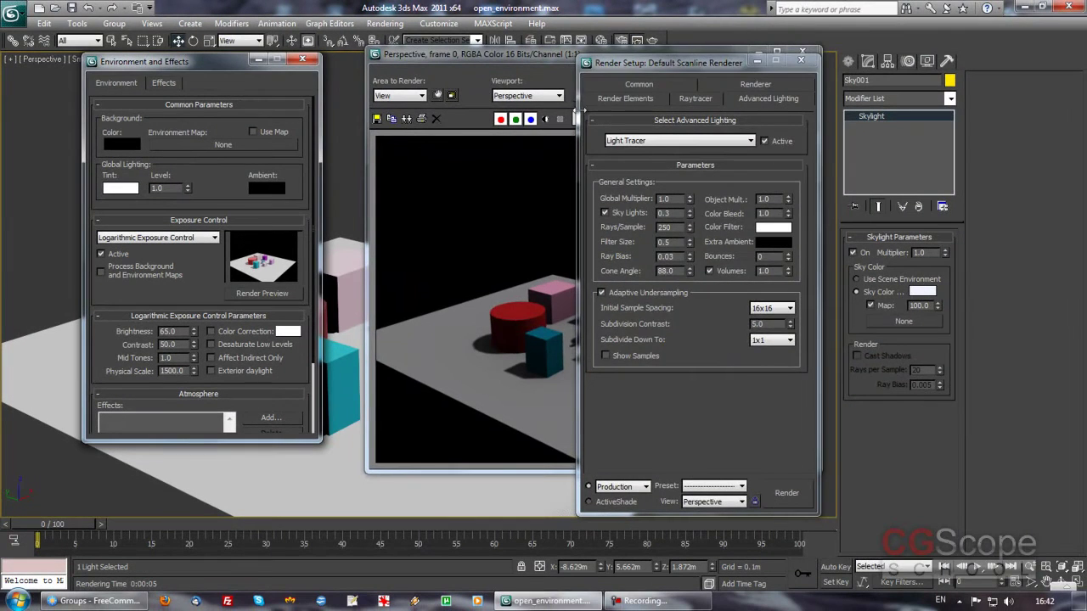
# - Render with logarithmic exposure, toggling Exterior daylight and testing Affect Indirect Only
pyautogui.click(577, 108)
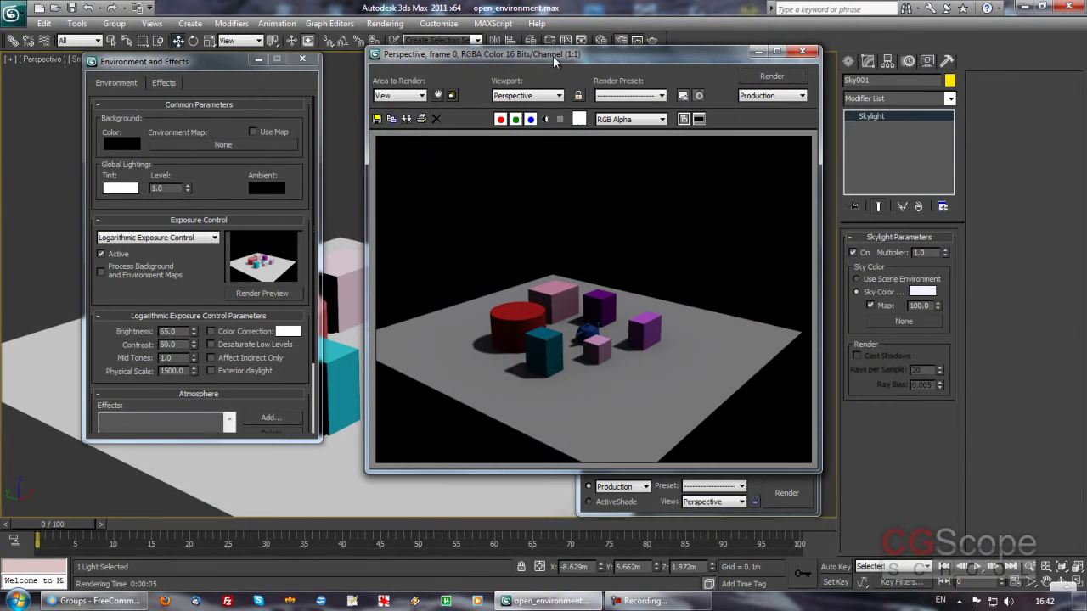
pyautogui.click(772, 76)
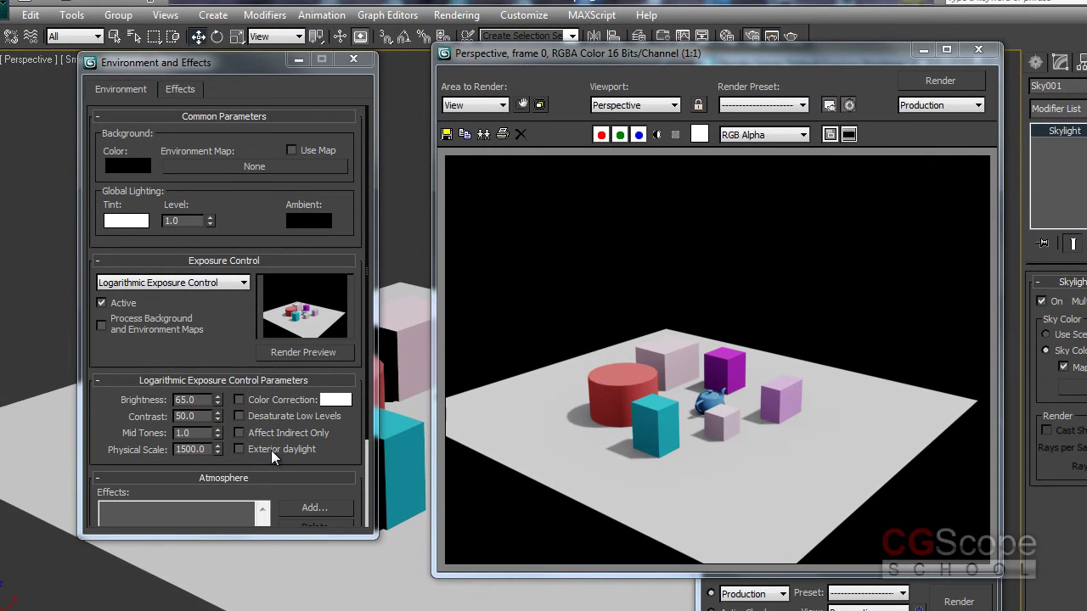
pyautogui.click(260, 455)
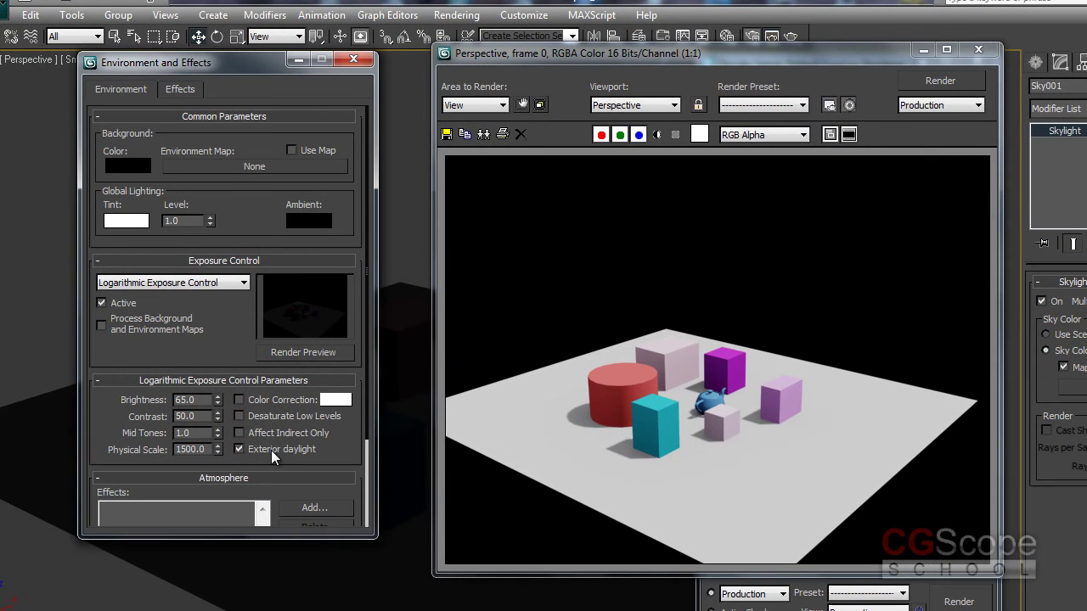
pyautogui.click(260, 455)
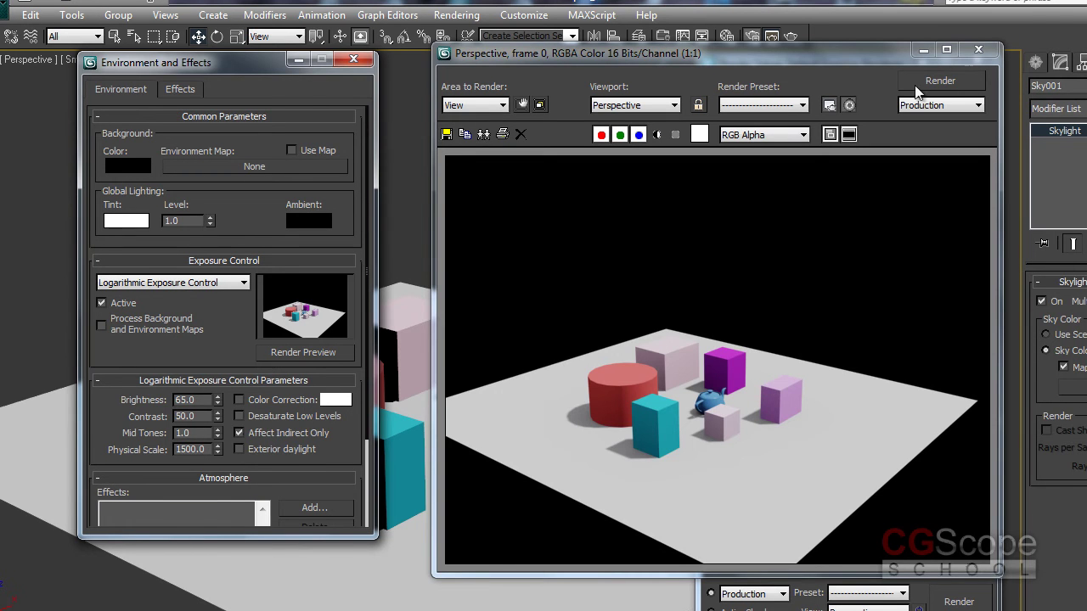
pyautogui.click(954, 85)
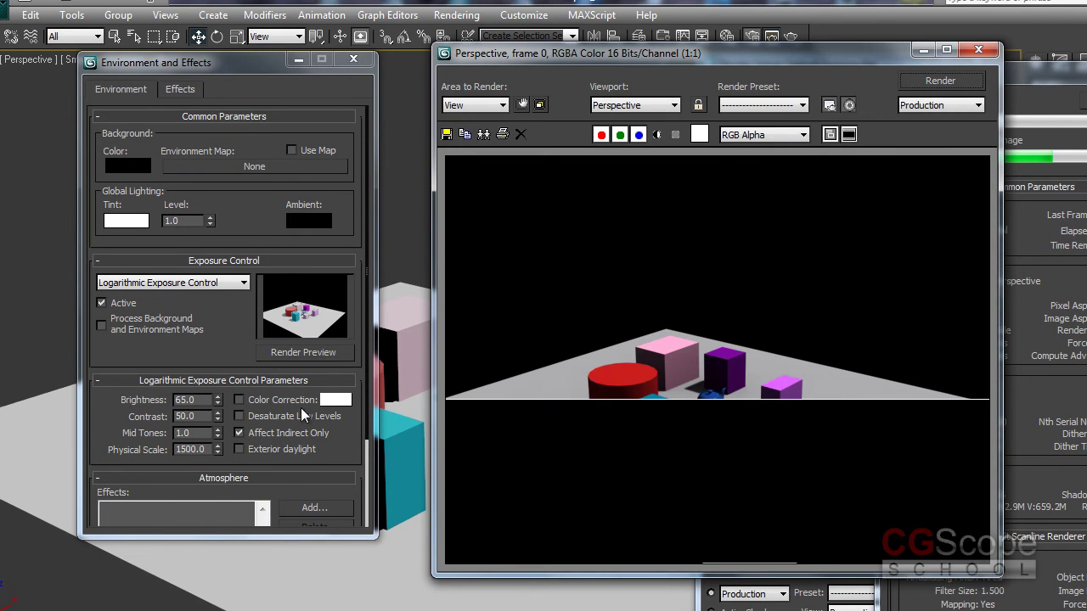
# - Turn off Affect Indirect Only, re-render, and minimize the render window
pyautogui.click(265, 434)
pyautogui.scroll(-1, 335, 428)
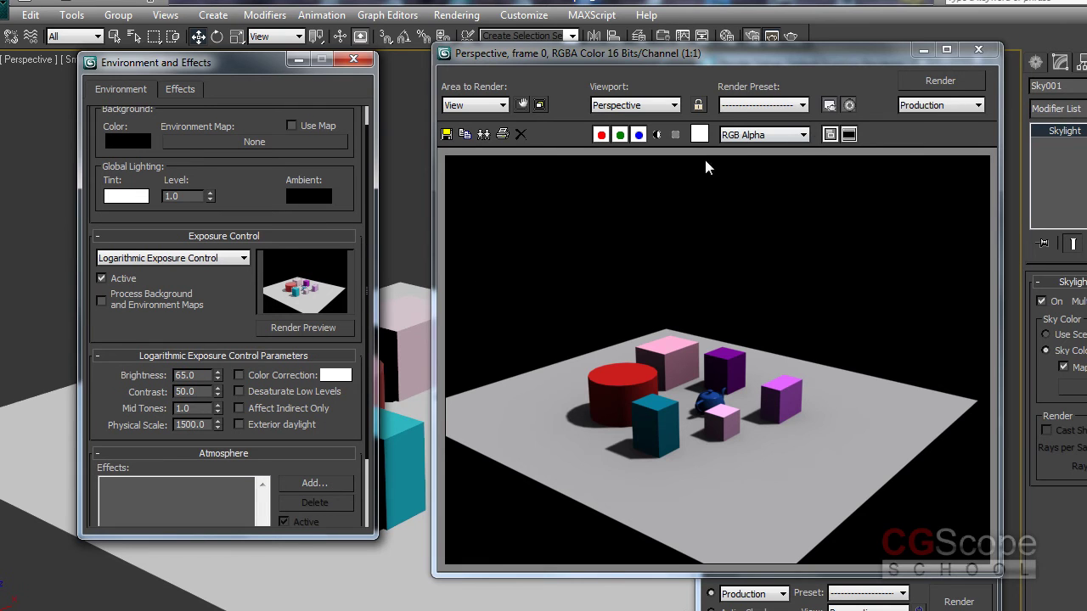
pyautogui.click(952, 82)
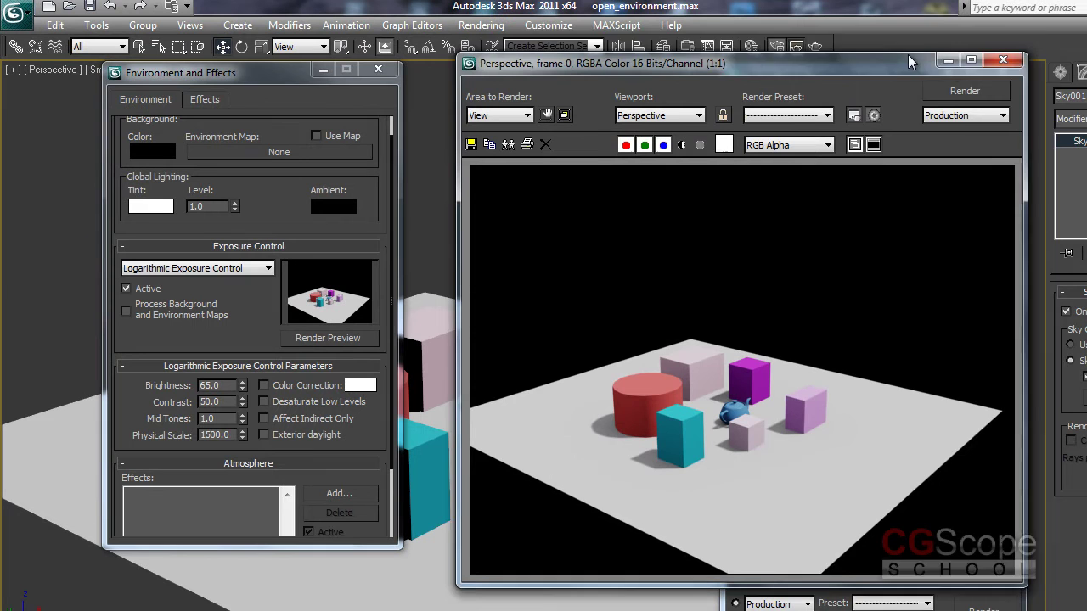
pyautogui.moveTo(886, 63); pyautogui.dragTo(881, 55)
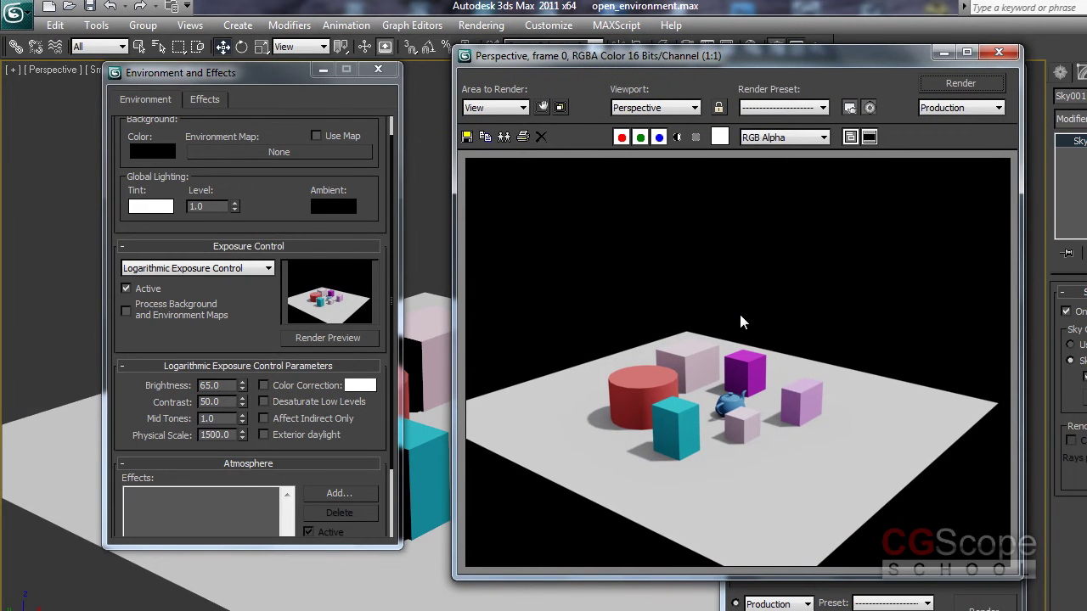
pyautogui.scroll(-2, 237, 349)
pyautogui.scroll(2, 239, 344)
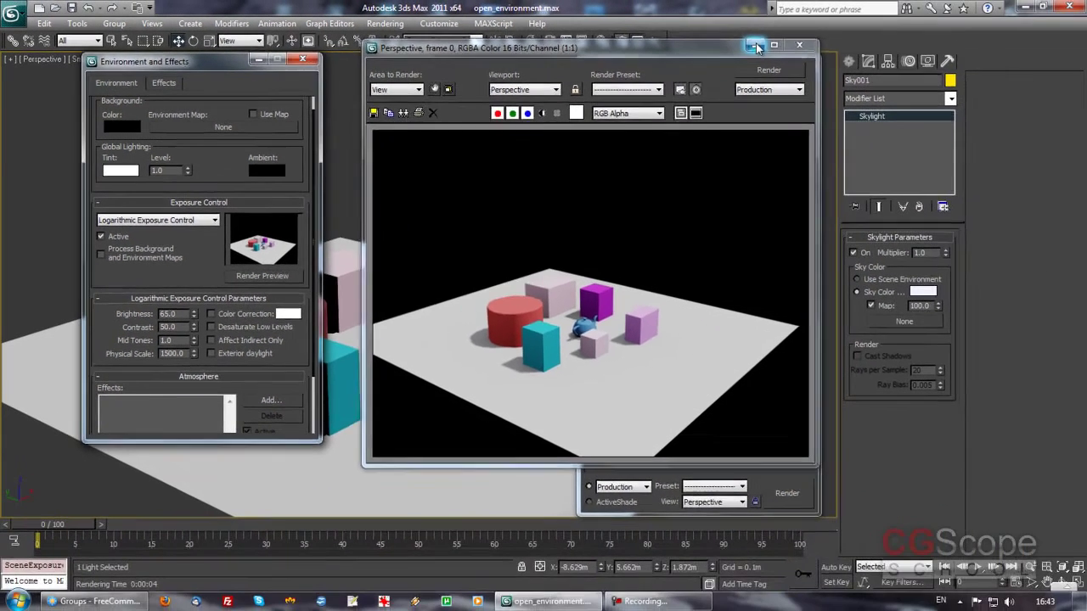
pyautogui.click(942, 56)
pyautogui.moveTo(126, 67)
pyautogui.mouseDown()
pyautogui.moveTo(52, 67)
pyautogui.moveTo(428, 79)
pyautogui.mouseUp()
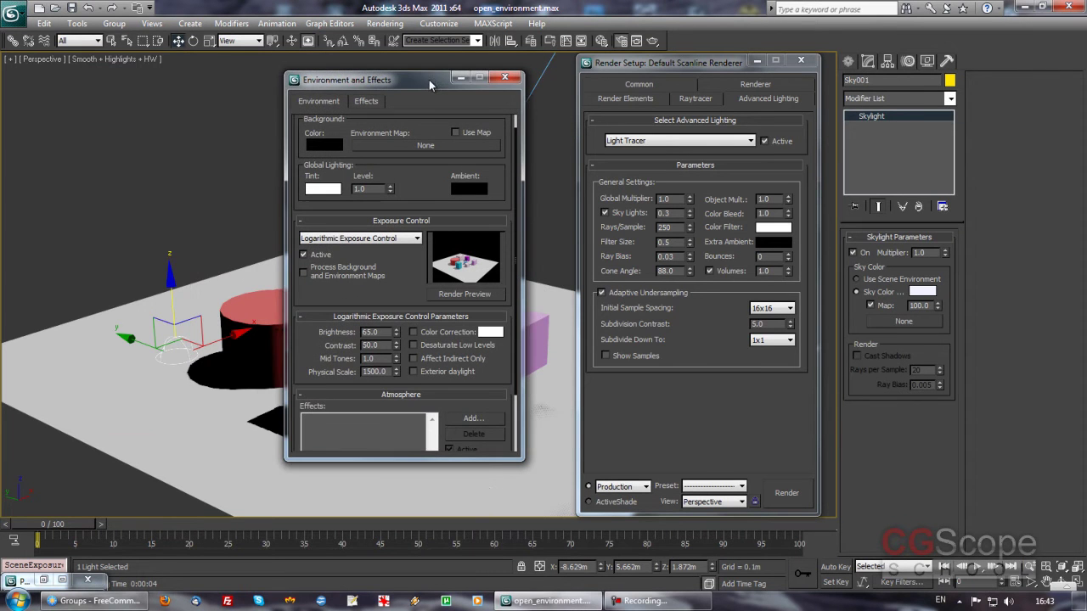
# - Disable Sky Lights in Light Tracer, re-render, and select the Target Directional Light
pyautogui.click(604, 213)
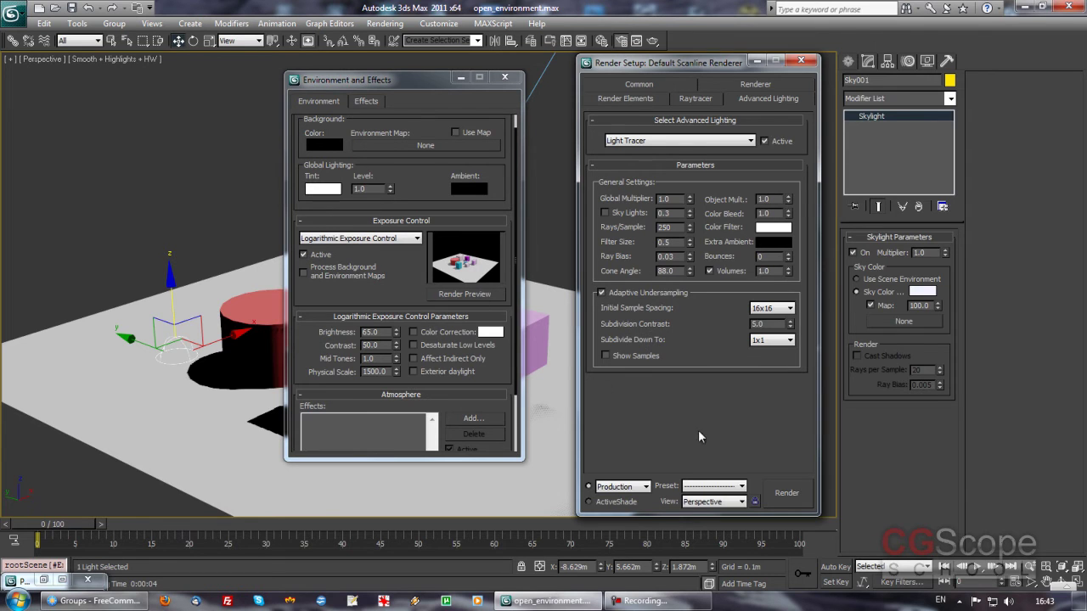
pyautogui.click(787, 494)
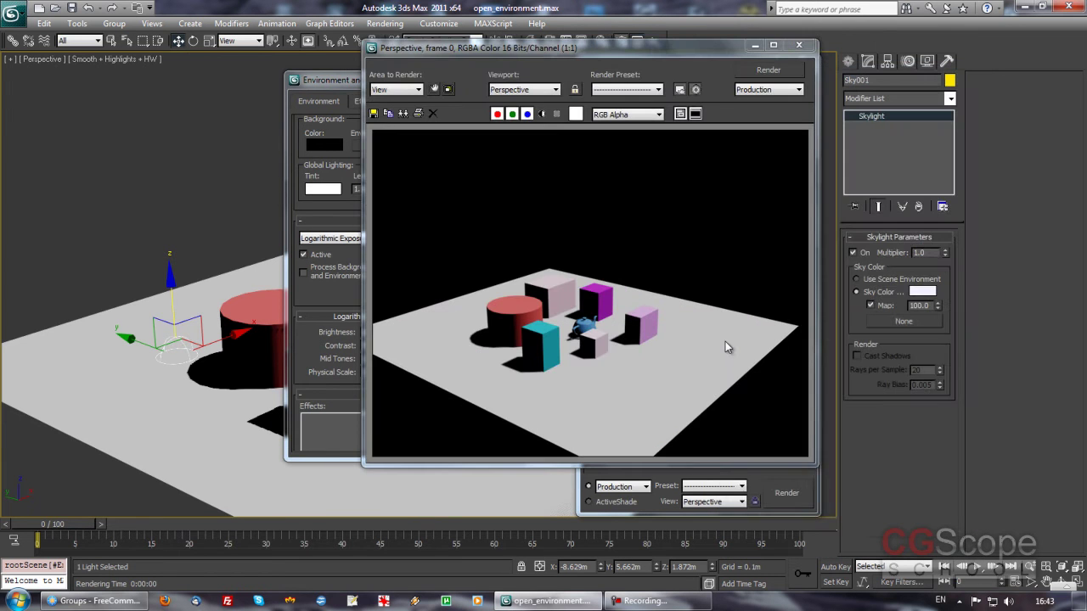
pyautogui.moveTo(684, 53)
pyautogui.mouseDown()
pyautogui.moveTo(682, 71)
pyautogui.moveTo(224, 135)
pyautogui.mouseUp()
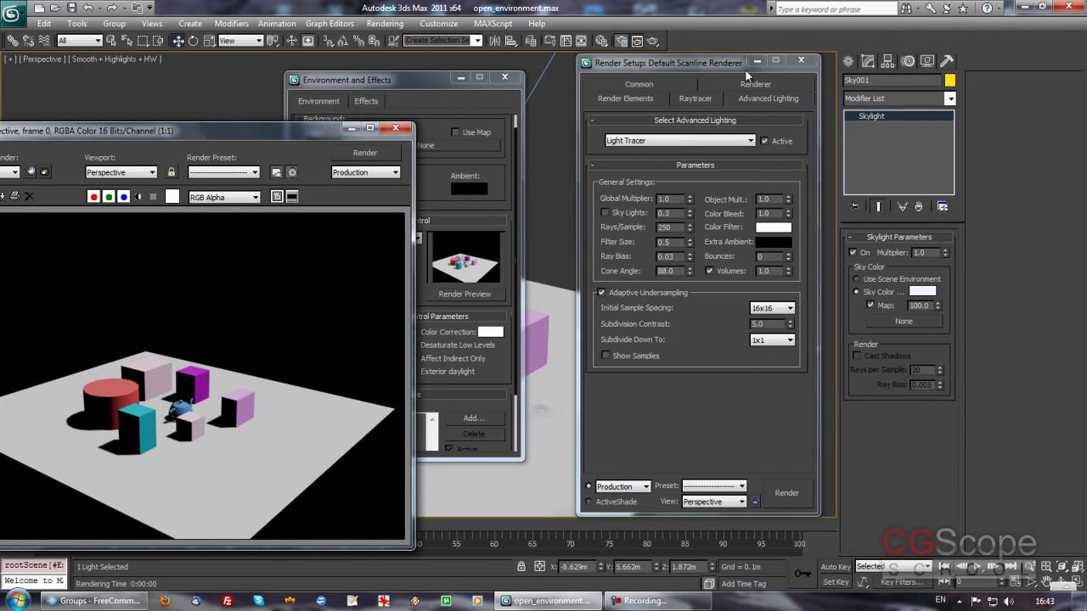
pyautogui.moveTo(721, 199); pyautogui.dragTo(719, 212)
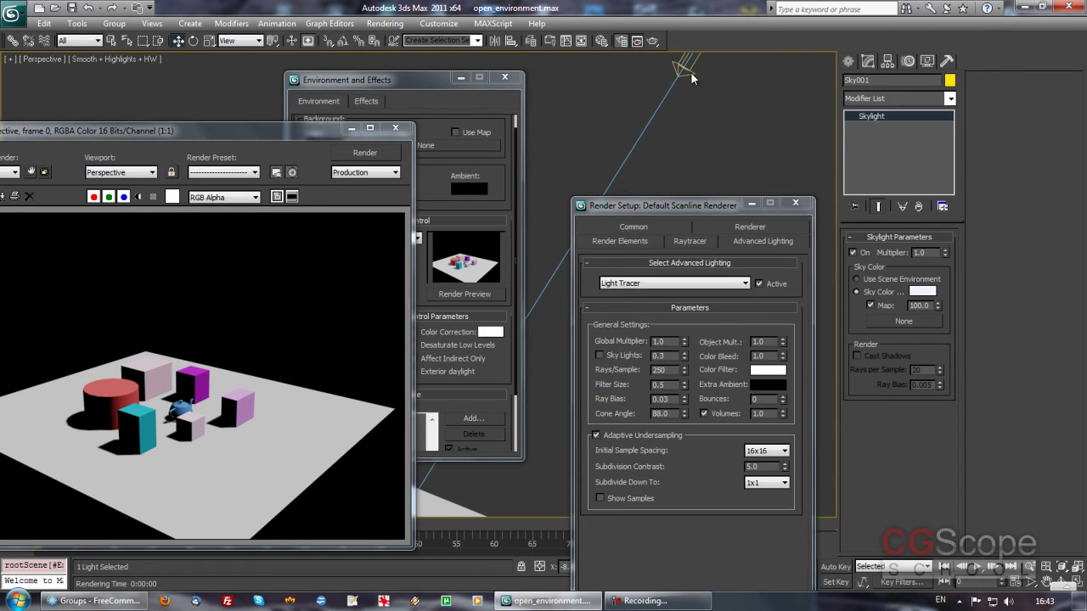
pyautogui.click(689, 75)
pyautogui.moveTo(689, 90)
pyautogui.mouseDown(button='middle')
pyautogui.moveTo(698, 128)
pyautogui.moveTo(715, 111)
pyautogui.moveTo(703, 117)
pyautogui.moveTo(705, 187)
pyautogui.mouseUp(button='middle')
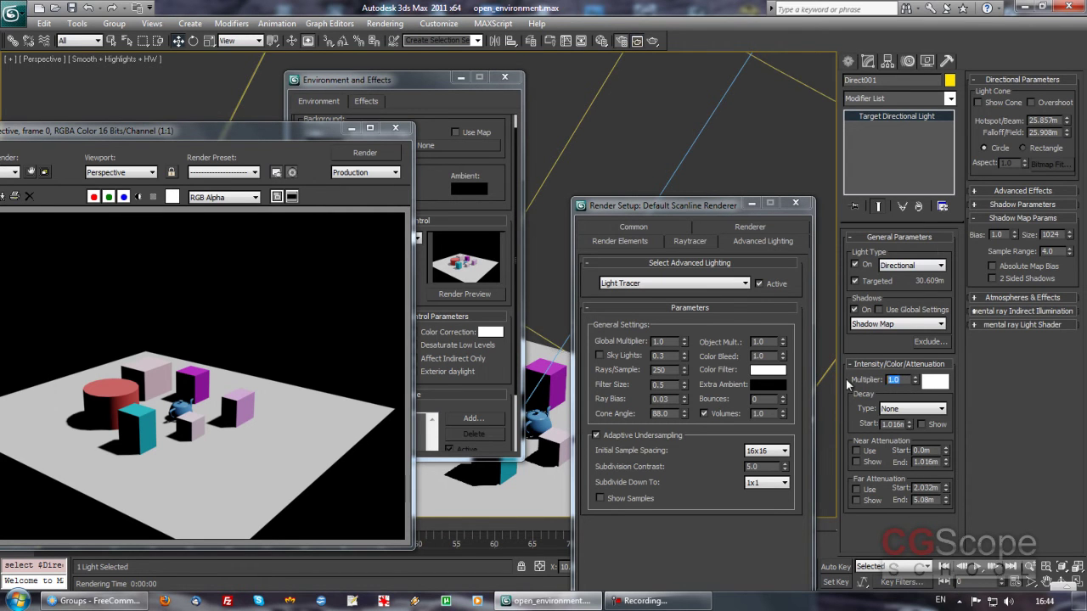
# - Render with the directional light multiplier at 5.0, then again at 1.0
pyautogui.write('5')
pyautogui.press('Return')
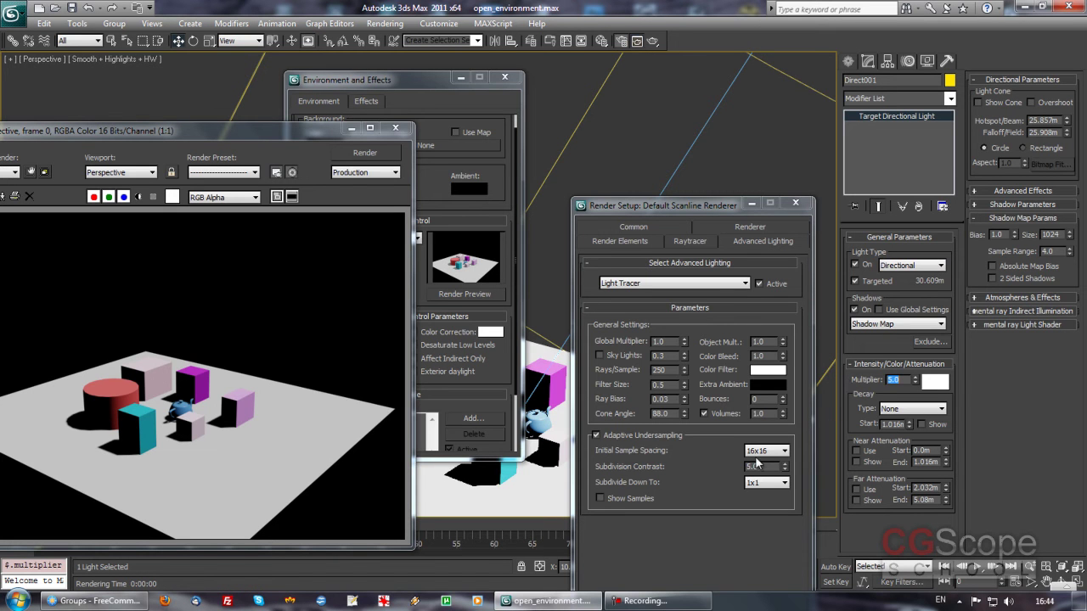
pyautogui.click(484, 266)
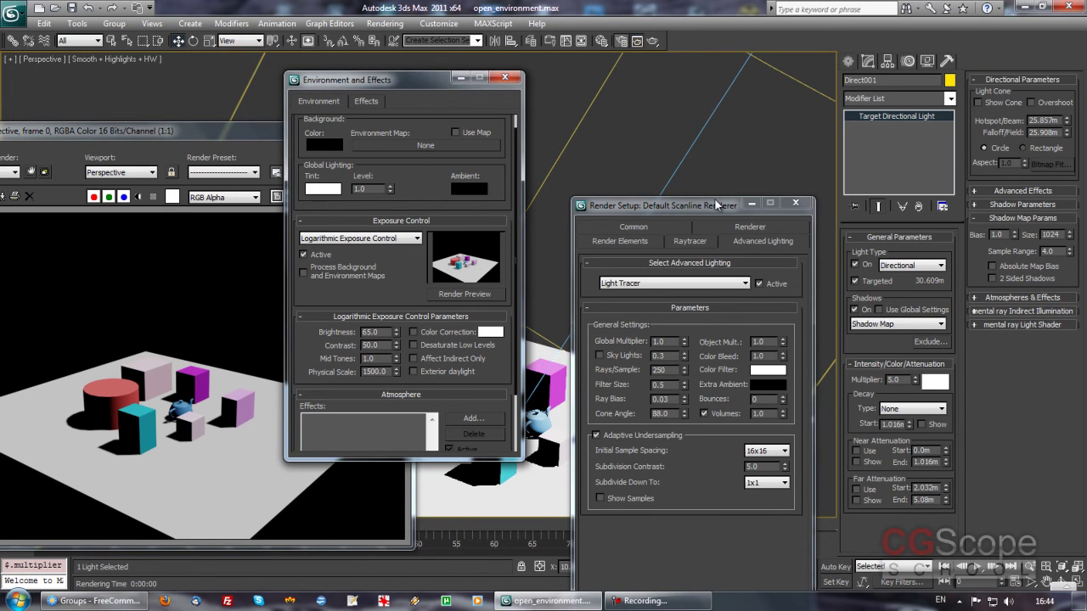
pyautogui.moveTo(719, 207); pyautogui.dragTo(725, 51)
pyautogui.click(782, 481)
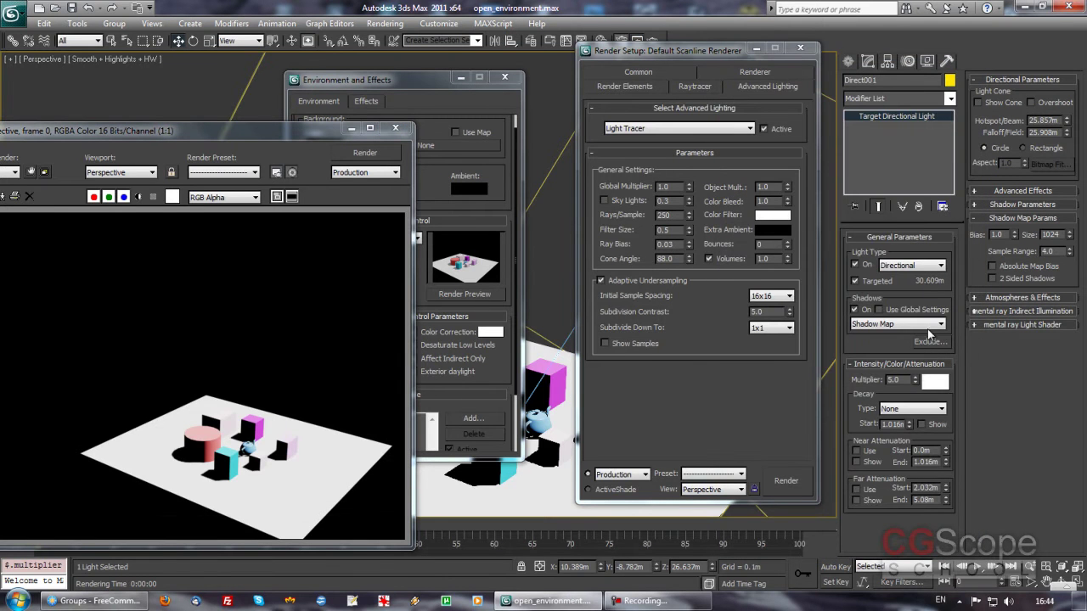
pyautogui.write('1')
pyautogui.press('Return')
pyautogui.click(791, 480)
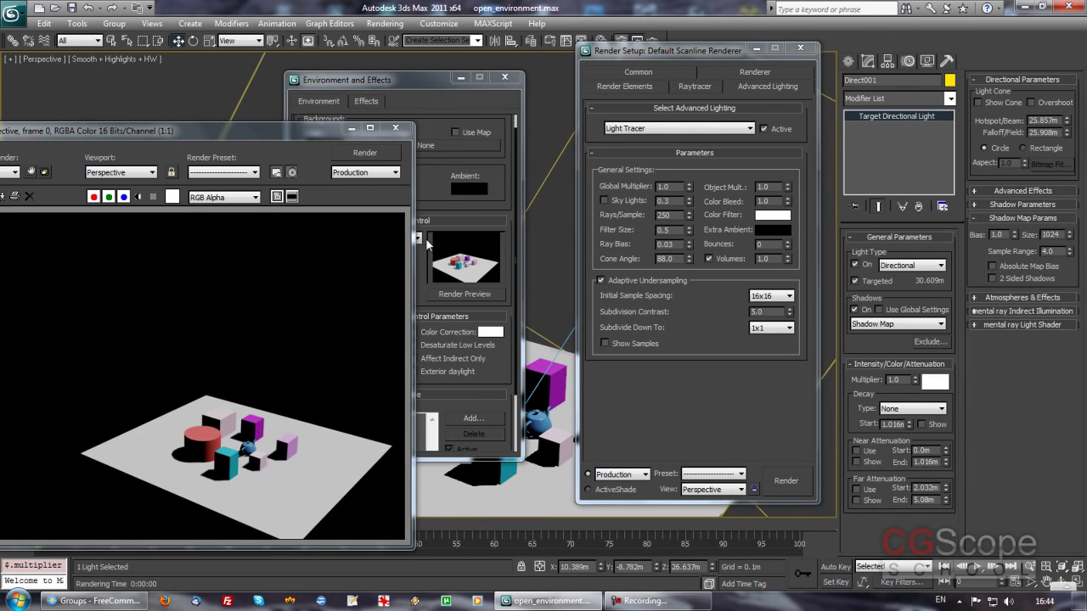
pyautogui.moveTo(268, 130); pyautogui.dragTo(317, 154)
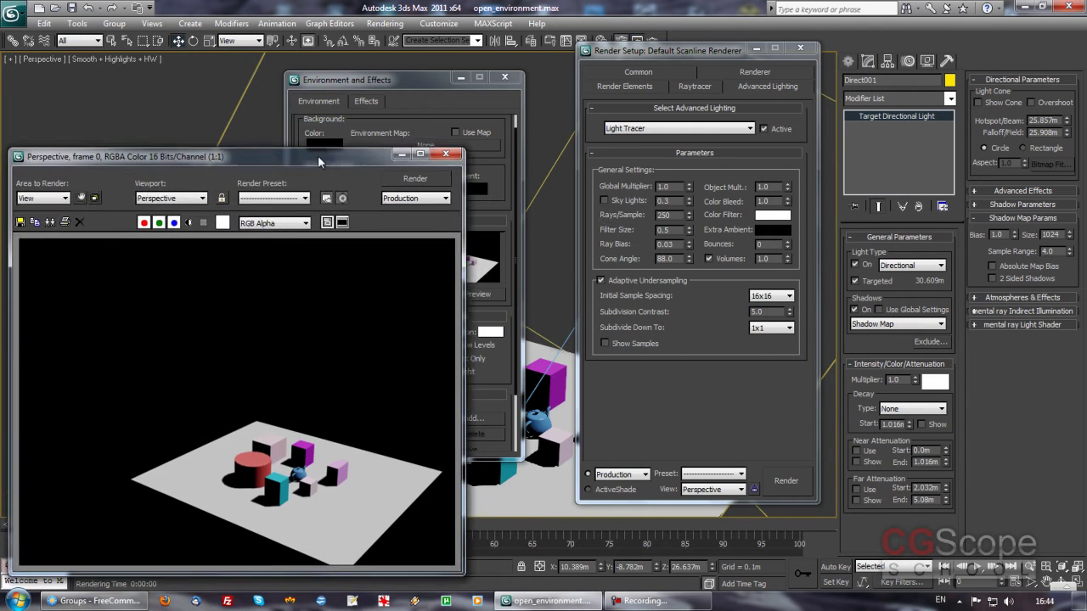
# - Re-enable Sky Lights in Light Tracer and render again
pyautogui.click(606, 201)
pyautogui.click(417, 177)
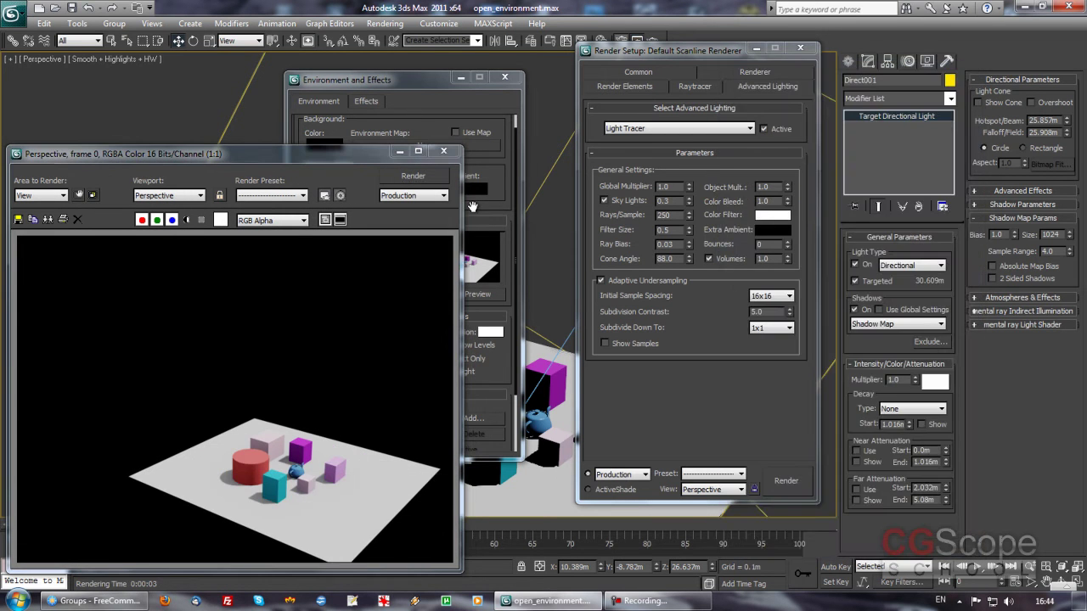
pyautogui.moveTo(406, 80); pyautogui.dragTo(521, 27)
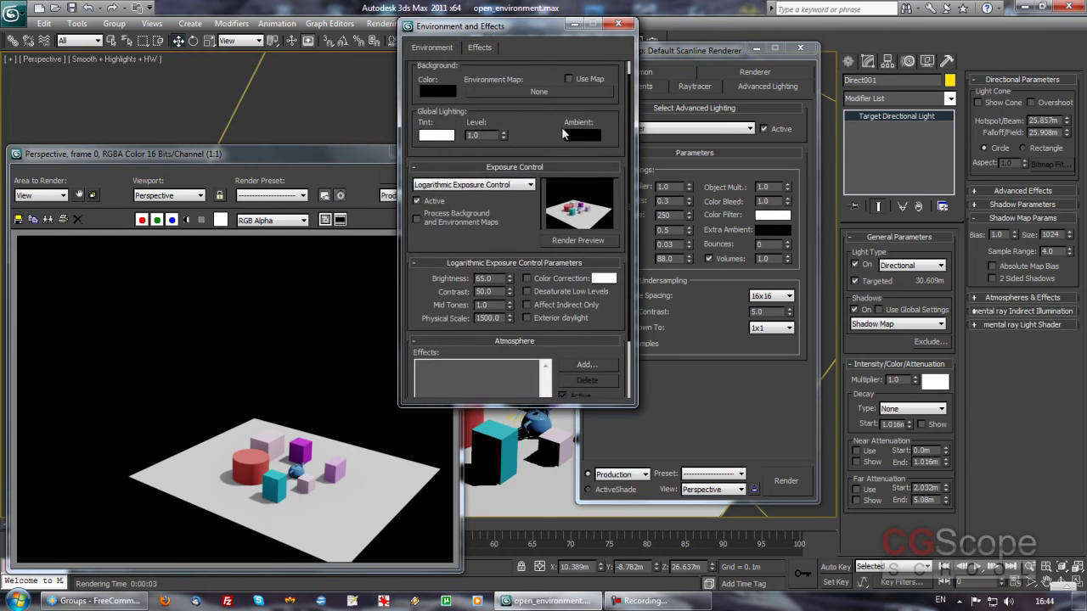
# - Lower exposure brightness to 58.6 and render the scene
pyautogui.scroll(-3, 513, 200)
pyautogui.scroll(-1, 513, 199)
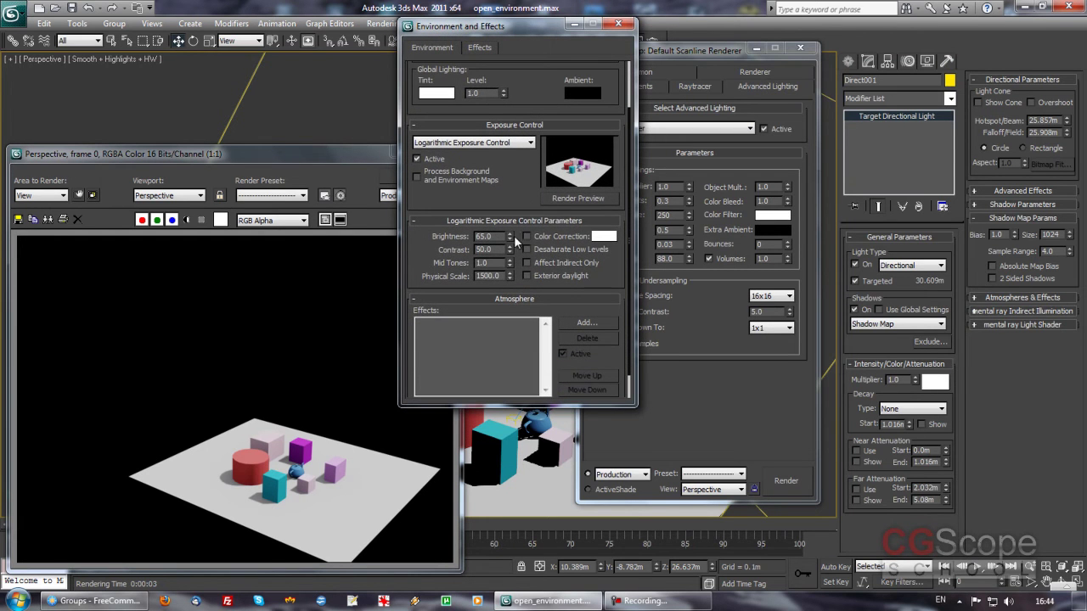
pyautogui.moveTo(510, 218)
pyautogui.mouseDown()
pyautogui.moveTo(512, 265)
pyautogui.moveTo(513, 59)
pyautogui.mouseUp()
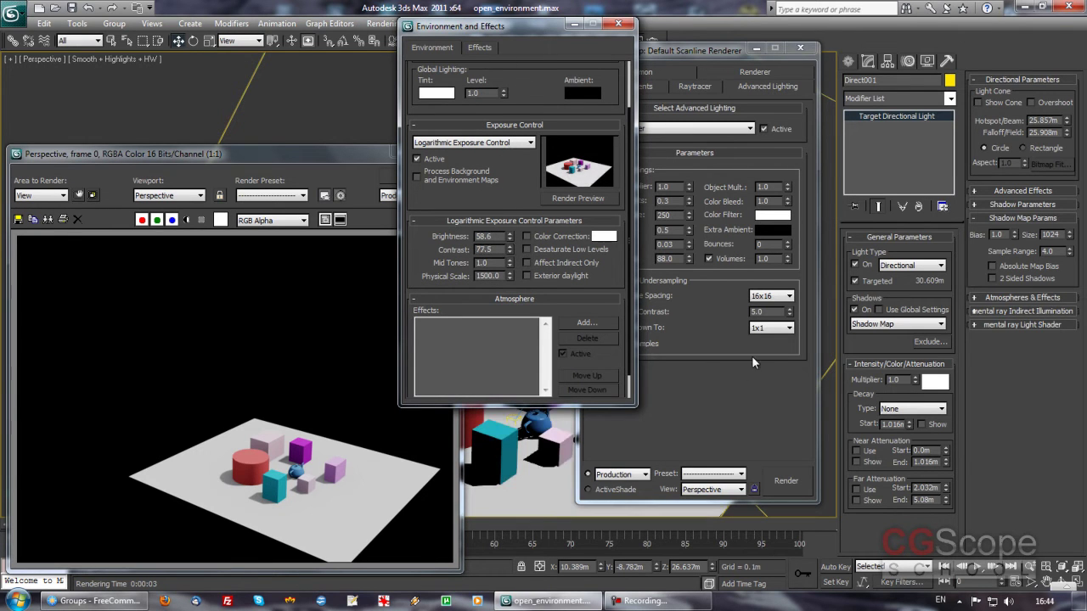
pyautogui.click(785, 481)
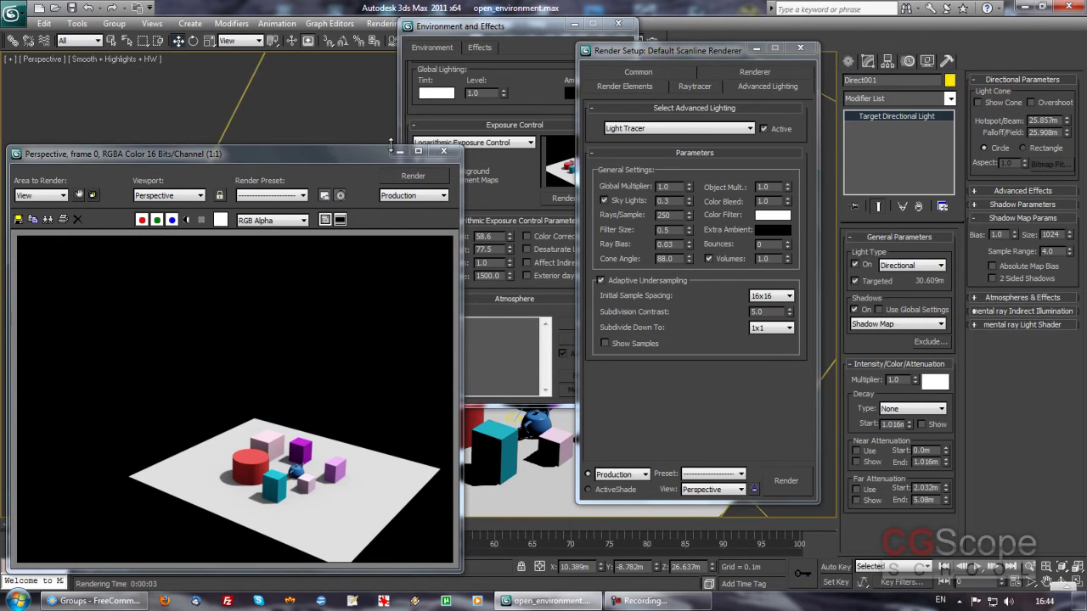
# - Turn exposure control off and re-render the scene
pyautogui.moveTo(376, 152)
pyautogui.mouseDown()
pyautogui.moveTo(371, 78)
pyautogui.moveTo(318, 73)
pyautogui.mouseUp()
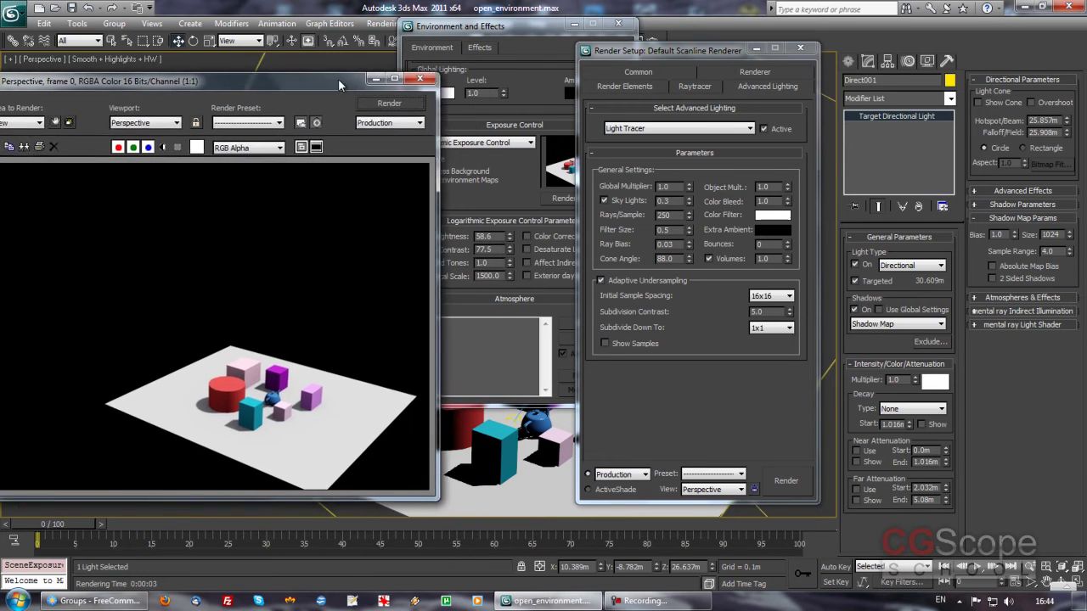
pyautogui.moveTo(542, 27); pyautogui.dragTo(548, 30)
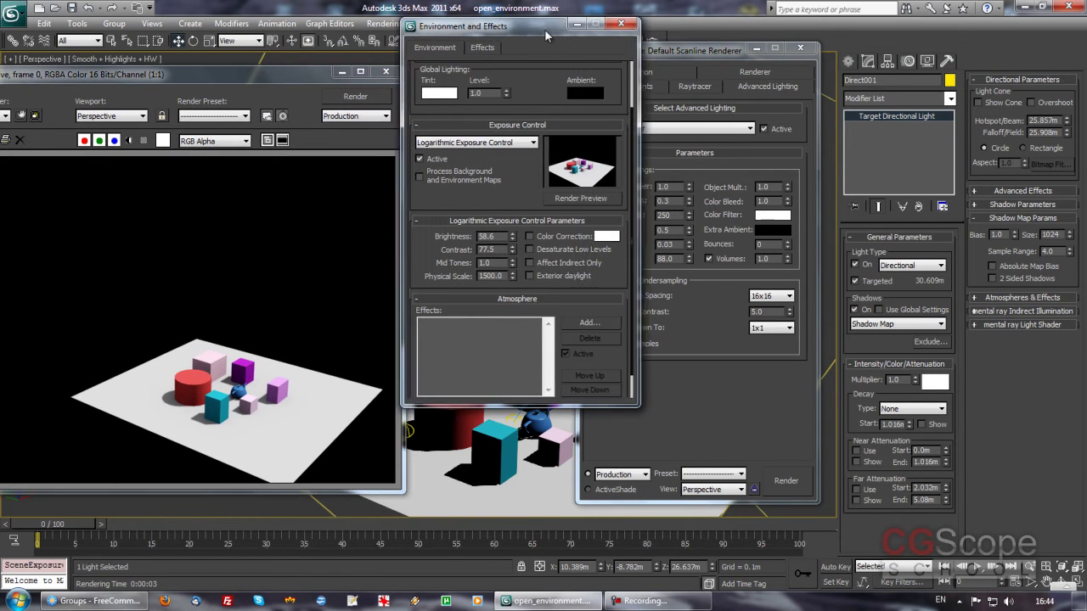
pyautogui.click(436, 164)
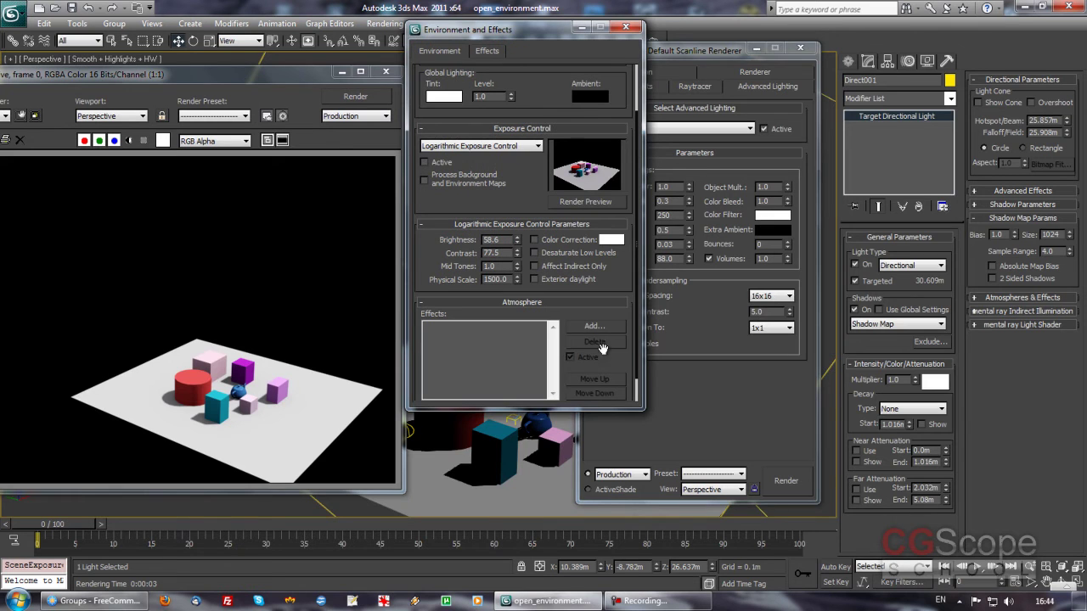
pyautogui.click(781, 483)
pyautogui.click(780, 481)
pyautogui.write('0.7')
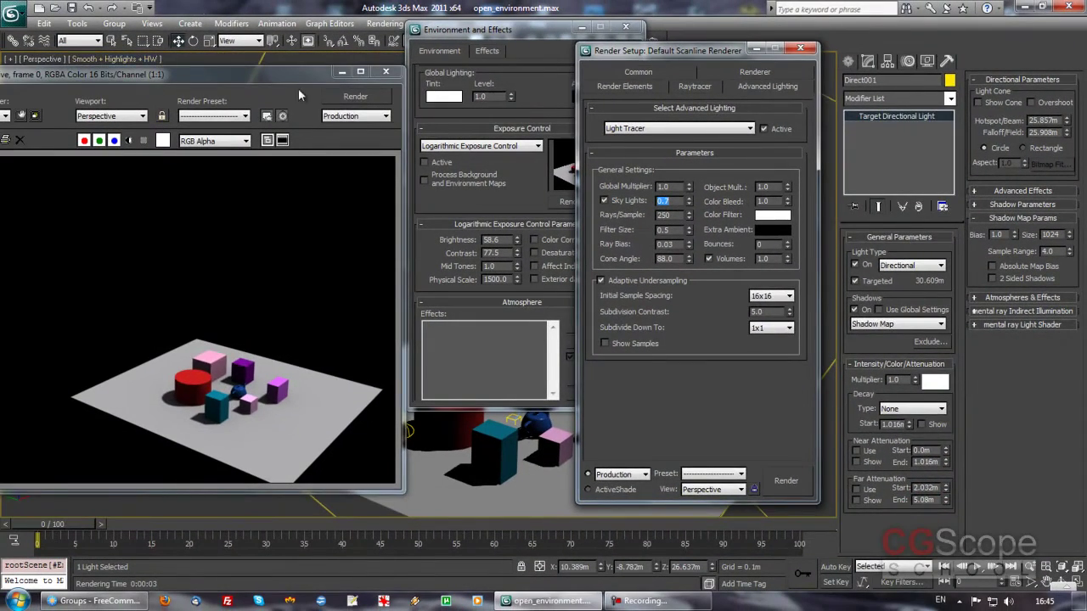
# - Confirm Sky Lights 0.7, re-render, and close the rendered image window
pyautogui.click(345, 99)
pyautogui.click(346, 100)
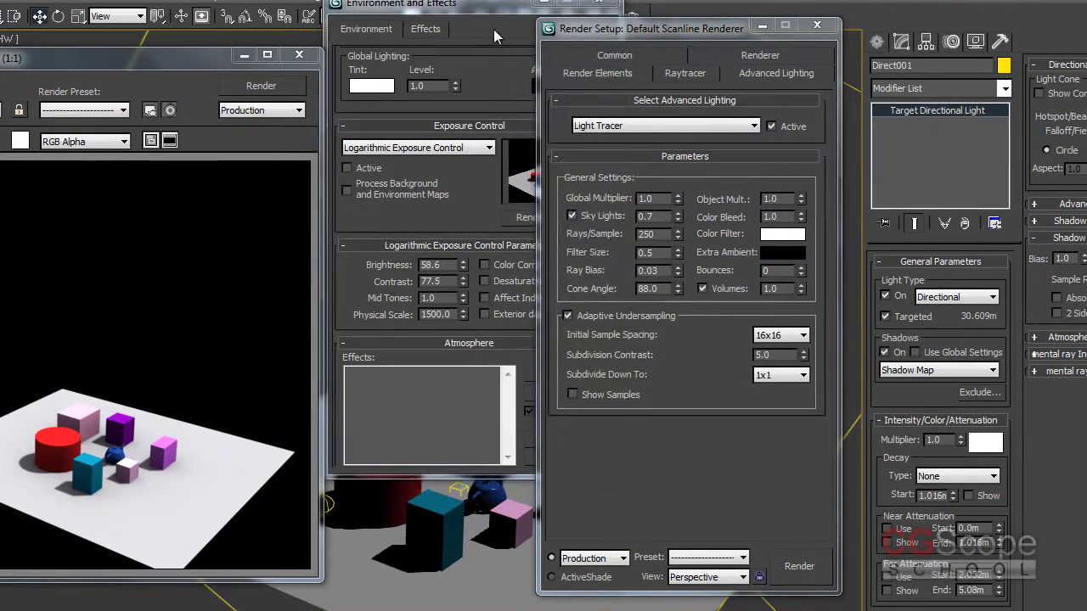
pyautogui.click(534, 36)
pyautogui.moveTo(486, 10); pyautogui.dragTo(476, 10)
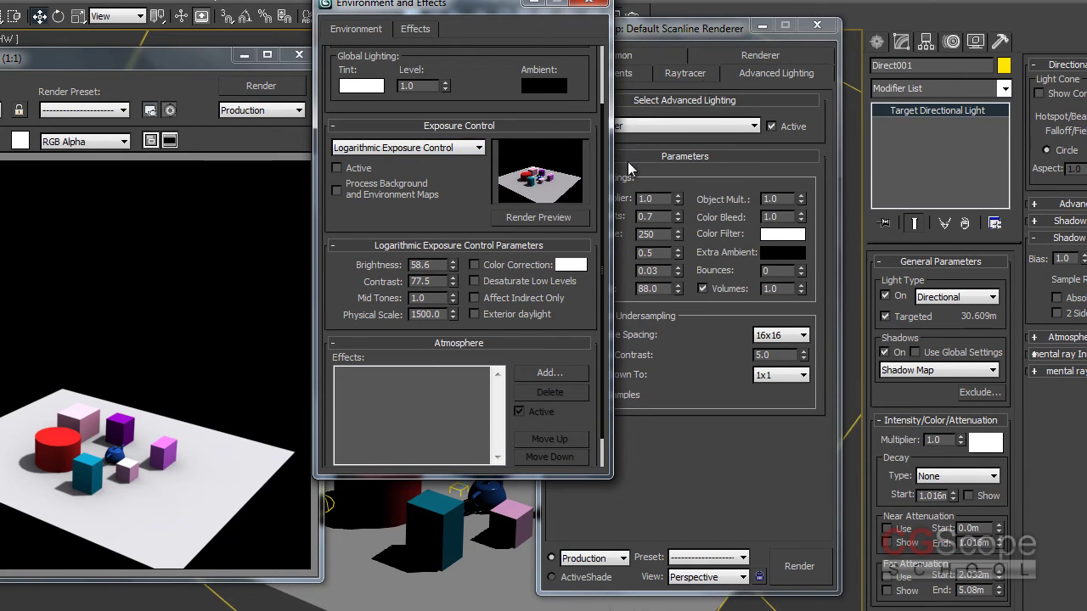
pyautogui.moveTo(711, 33); pyautogui.dragTo(717, 41)
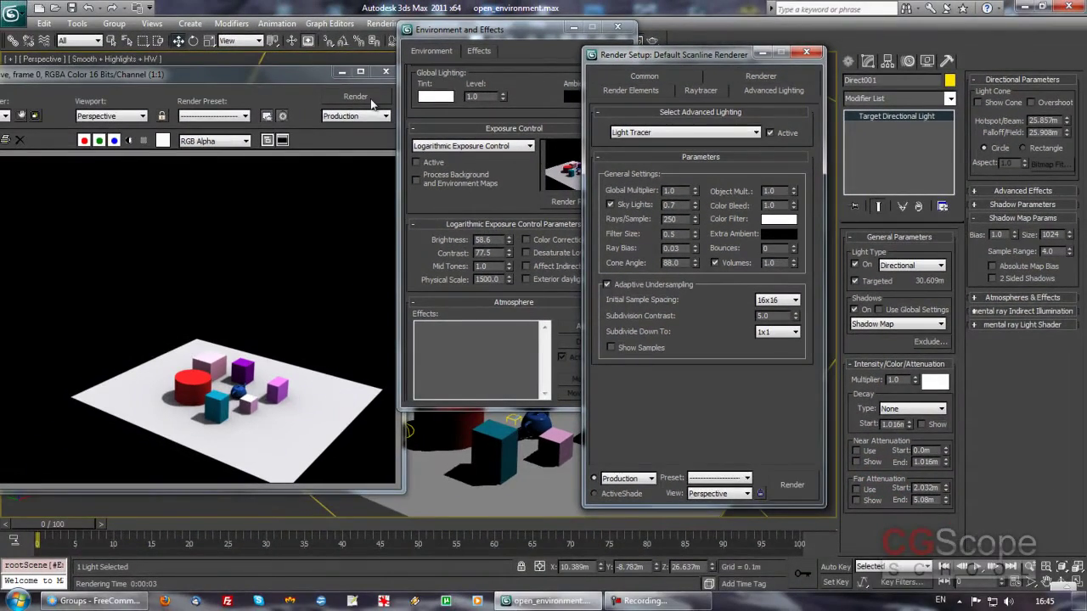
pyautogui.click(371, 100)
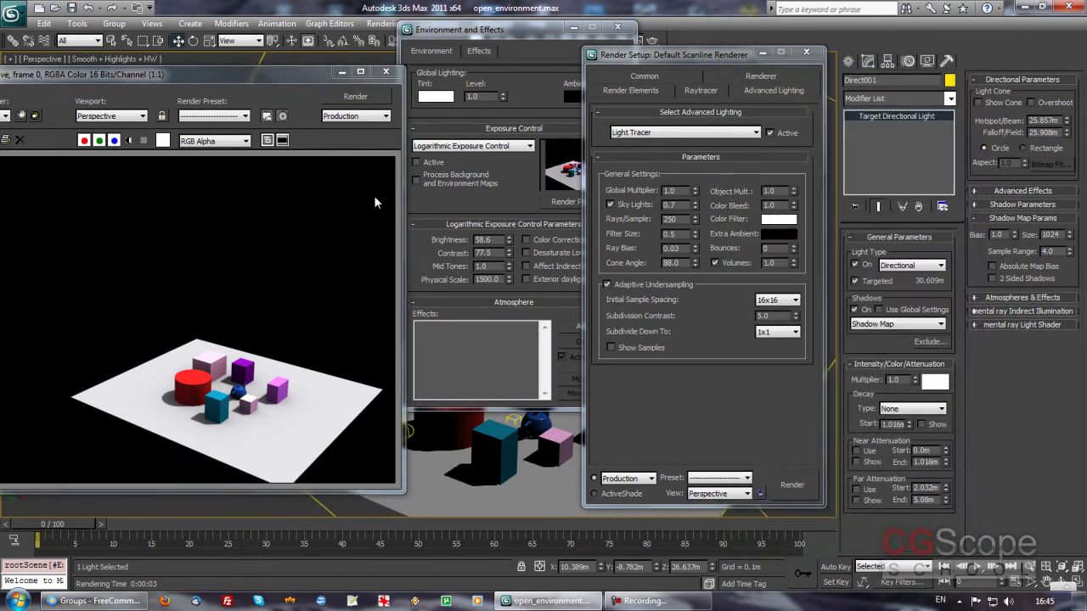
pyautogui.click(385, 71)
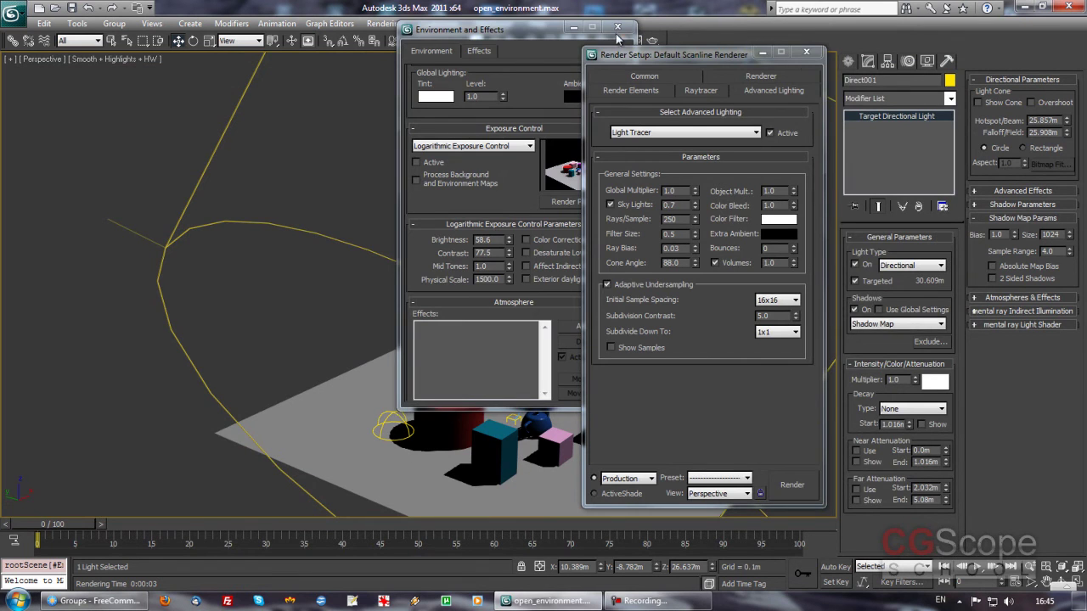
# - Close Environment and Effects, zoom into the Perspective view, and render it with Shift+Q
pyautogui.click(617, 30)
pyautogui.moveTo(679, 54); pyautogui.dragTo(746, 46)
pyautogui.scroll(2, 491, 207)
pyautogui.scroll(2, 450, 249)
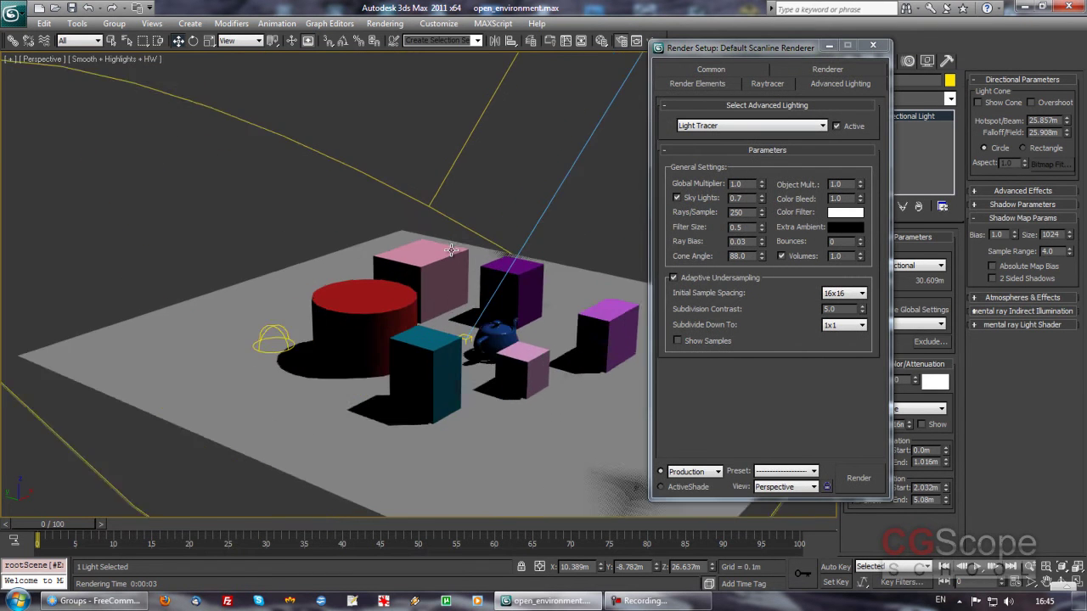
pyautogui.scroll(2, 451, 250)
pyautogui.scroll(1, 448, 262)
pyautogui.scroll(2, 449, 280)
pyautogui.scroll(1, 451, 289)
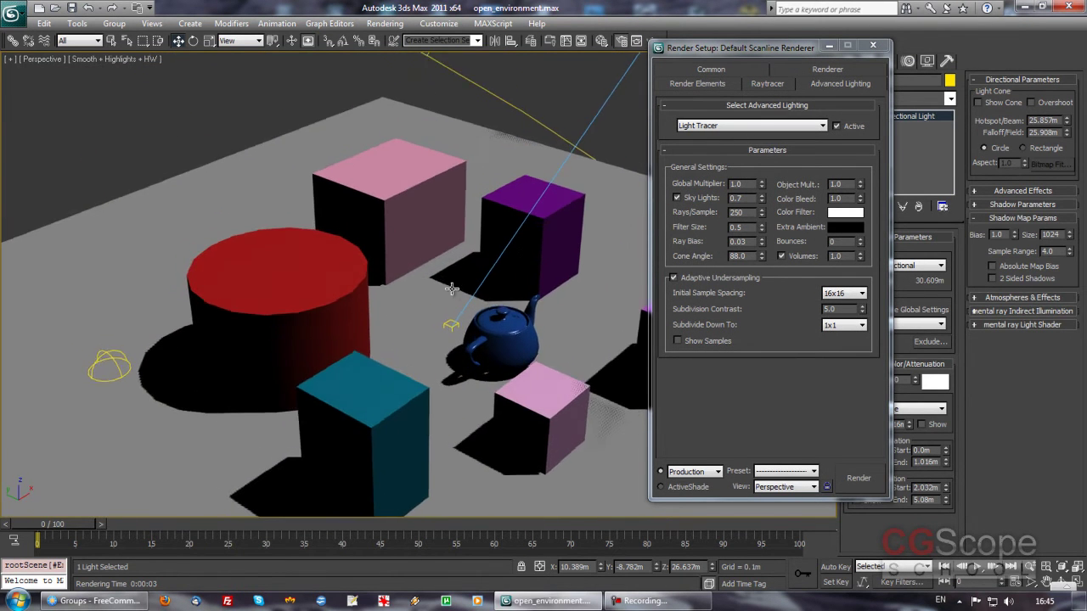
pyautogui.scroll(1, 451, 290)
pyautogui.scroll(1, 436, 247)
pyautogui.scroll(1, 426, 231)
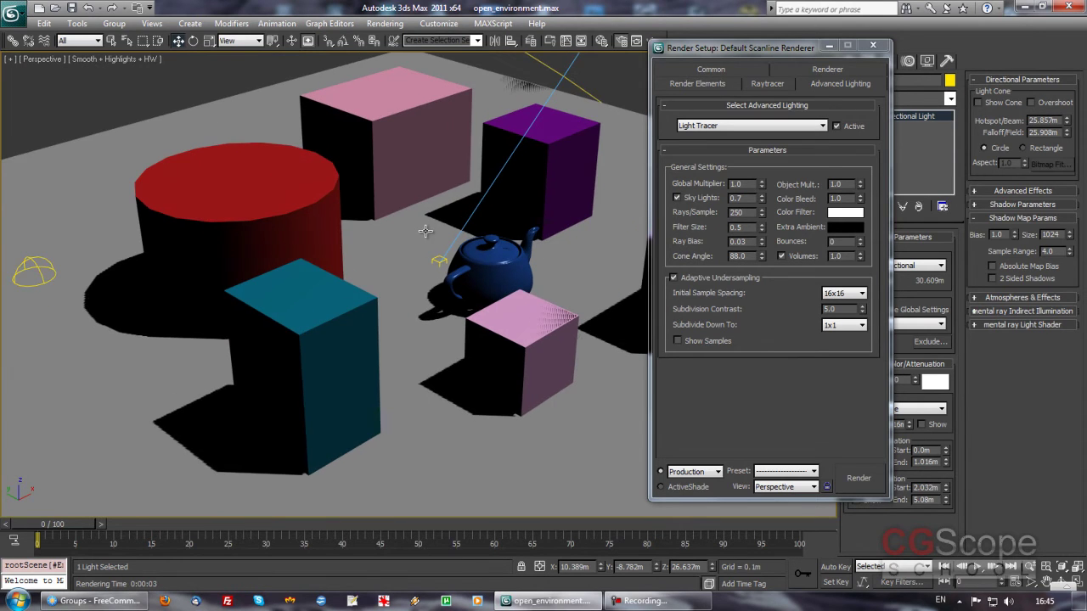
pyautogui.scroll(2, 441, 227)
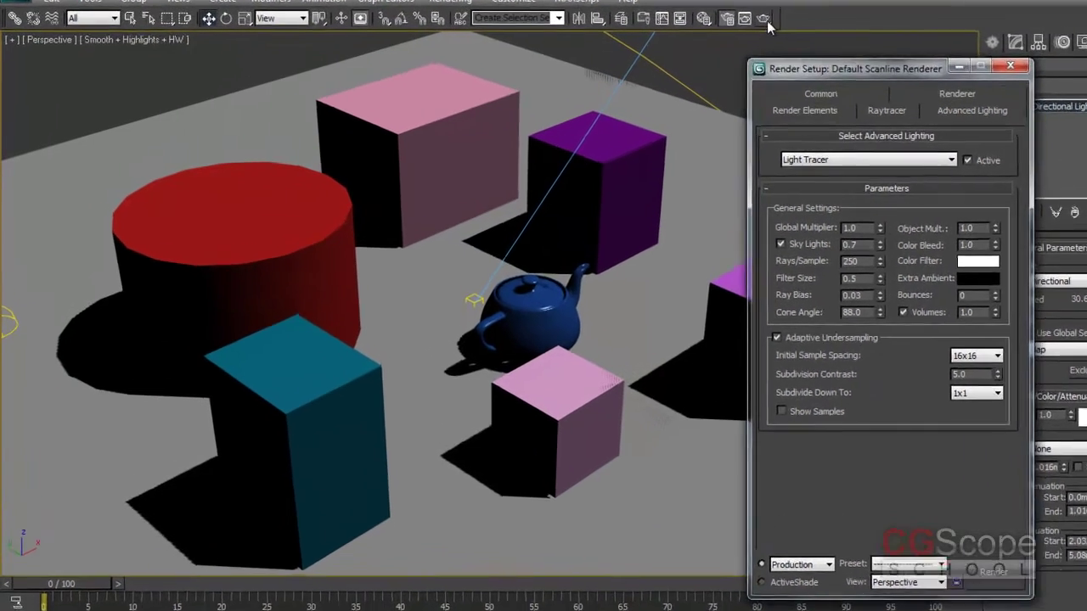
pyautogui.hotkey('shift', 'q')
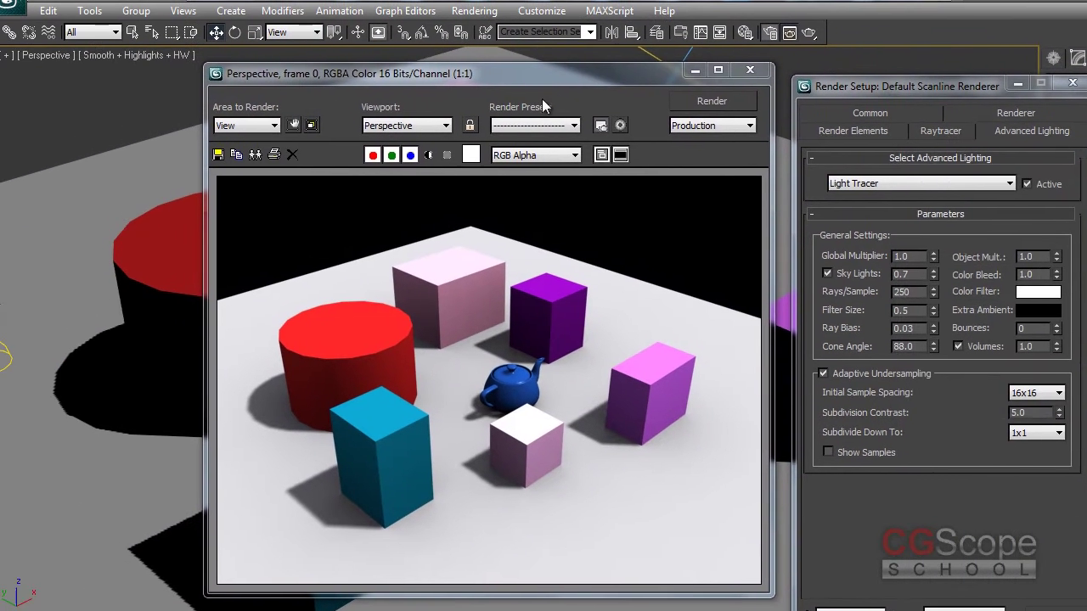
pyautogui.moveTo(588, 74); pyautogui.dragTo(581, 72)
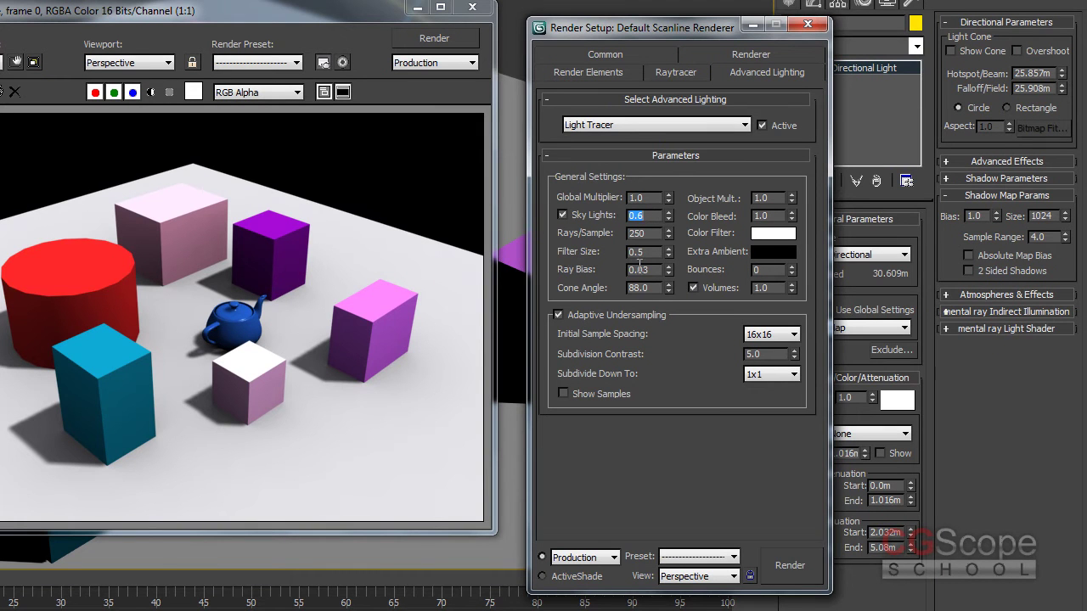
pyautogui.moveTo(281, 32)
pyautogui.mouseDown()
pyautogui.moveTo(197, 146)
pyautogui.moveTo(193, 21)
pyautogui.mouseUp()
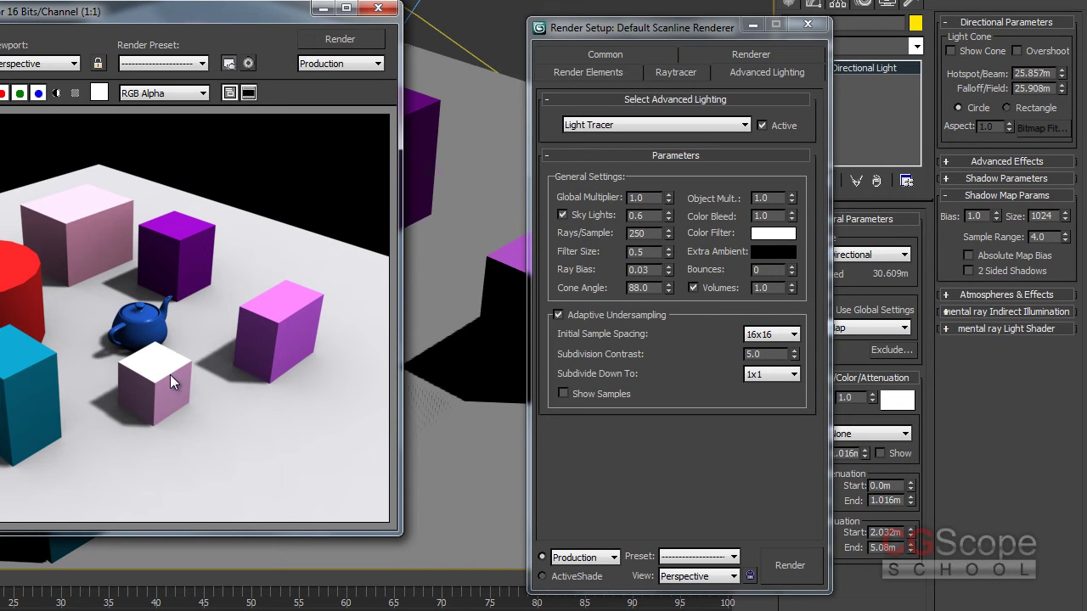
pyautogui.moveTo(682, 33)
pyautogui.mouseDown()
pyautogui.moveTo(611, 7)
pyautogui.moveTo(615, 16)
pyautogui.mouseUp()
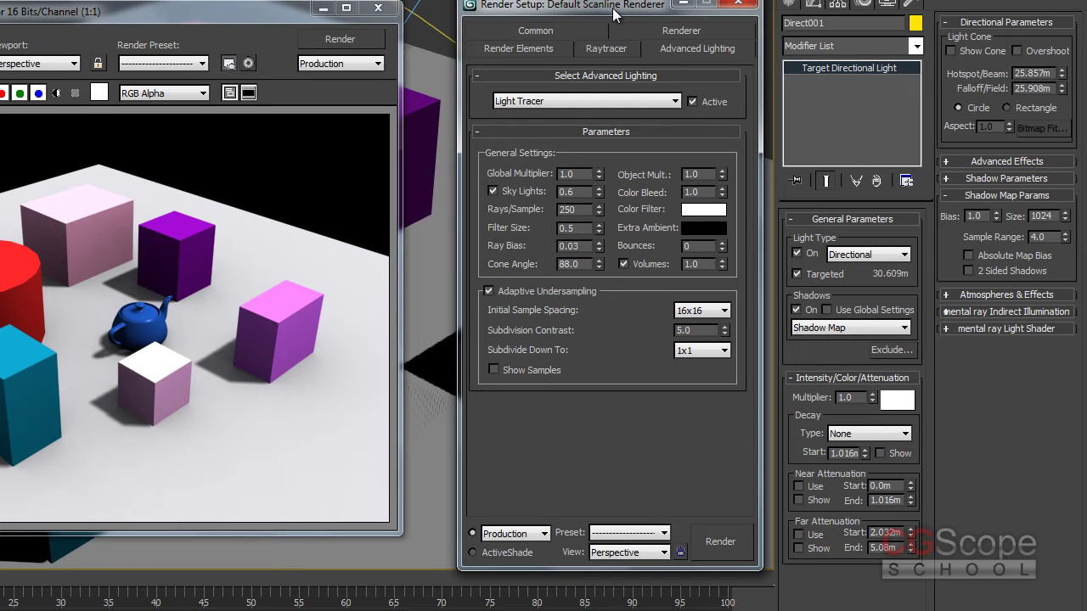
pyautogui.click(276, 19)
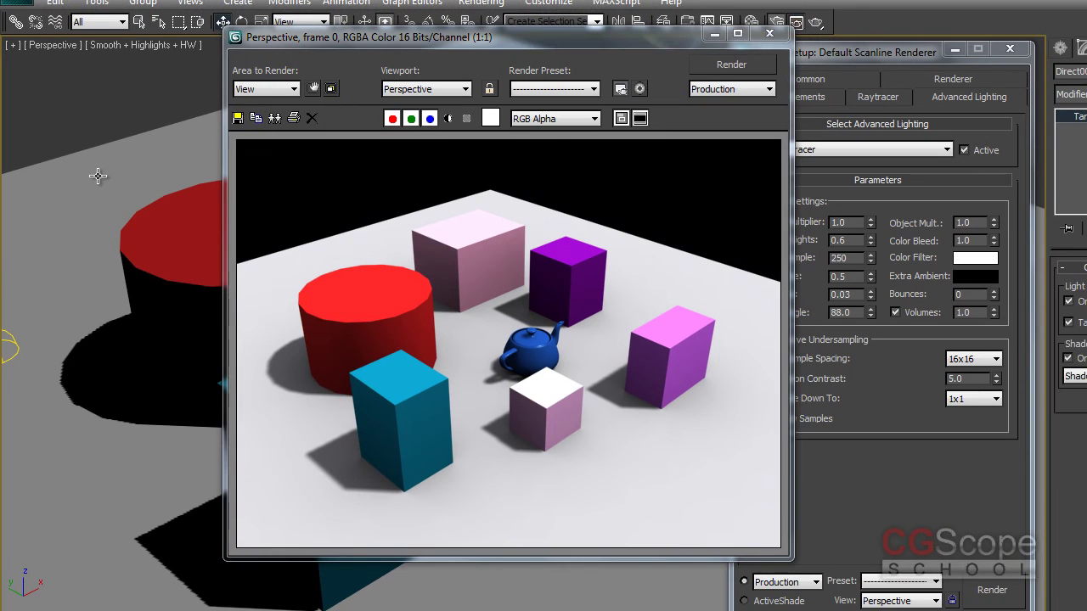
# - Set plane BG's 01 - Default material diffuse to grey value 87 and render
pyautogui.click(96, 180)
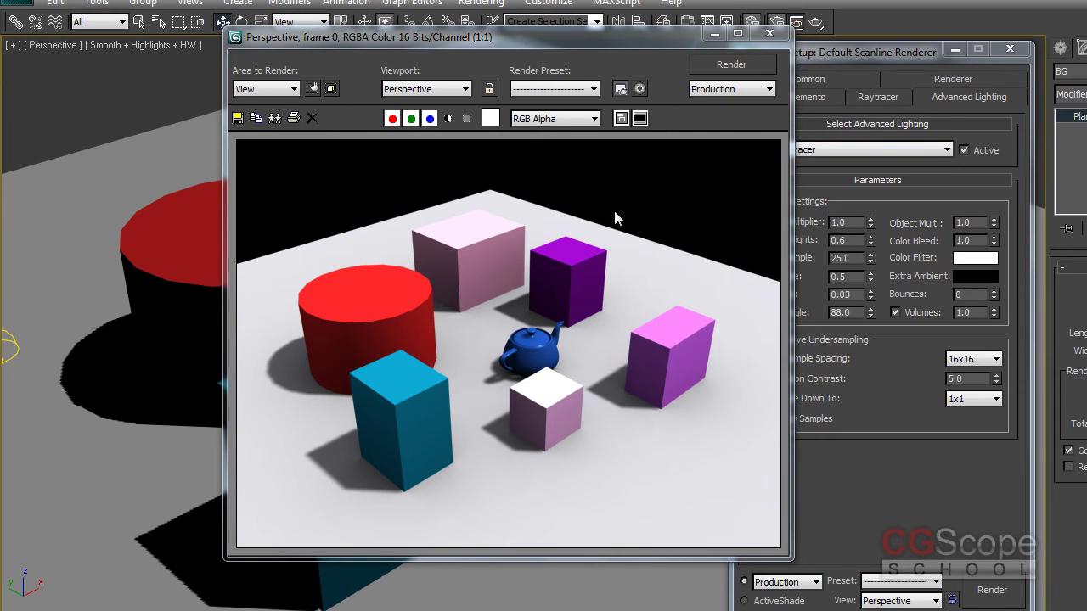
pyautogui.press('m')
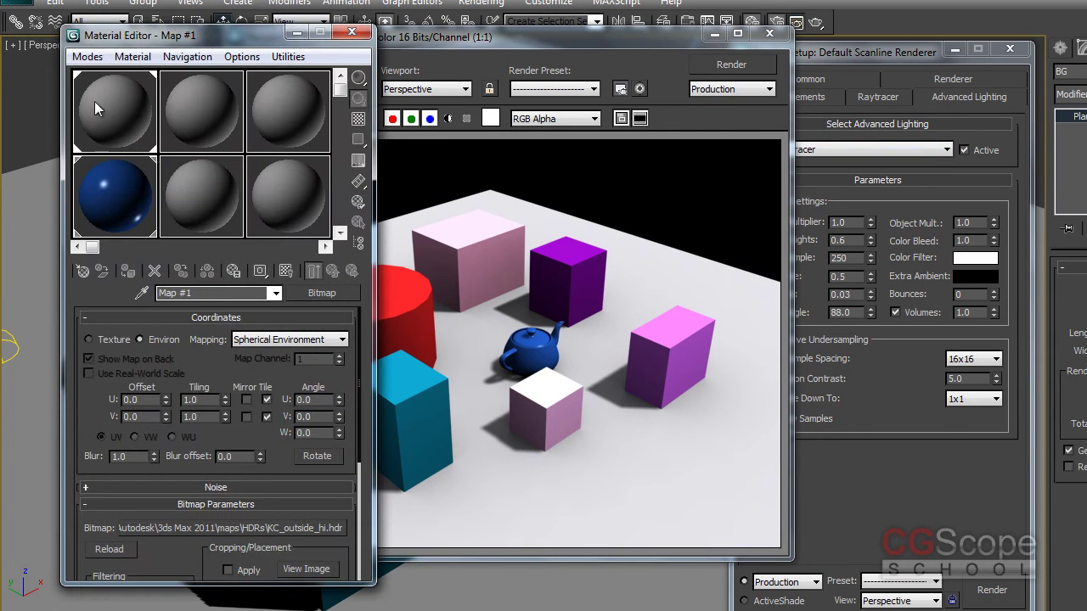
pyautogui.click(94, 101)
pyautogui.click(166, 422)
pyautogui.moveTo(498, 153); pyautogui.dragTo(501, 122)
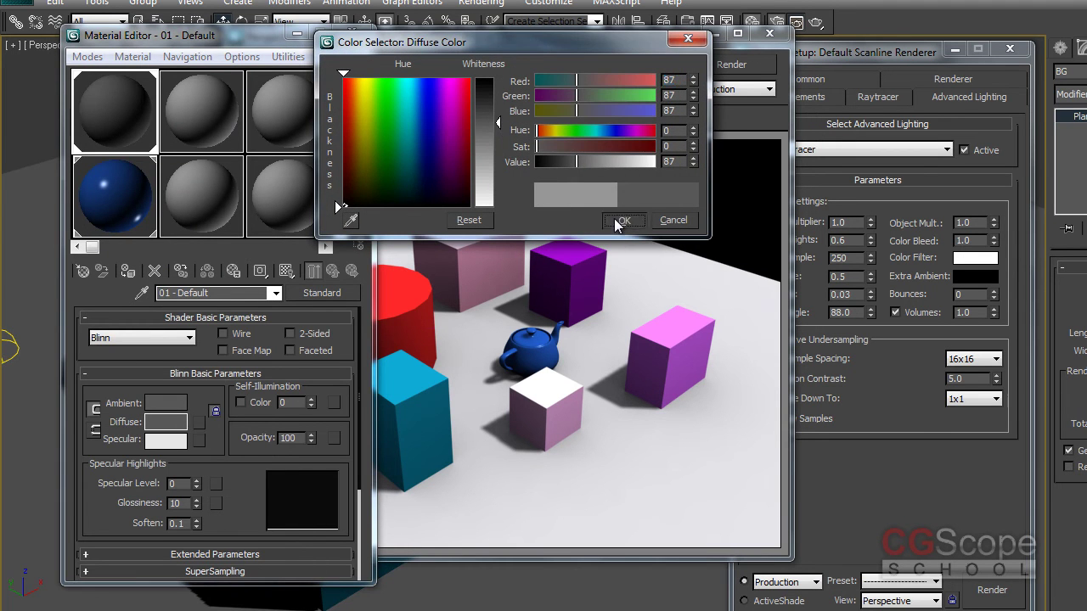
pyautogui.click(620, 219)
pyautogui.click(740, 66)
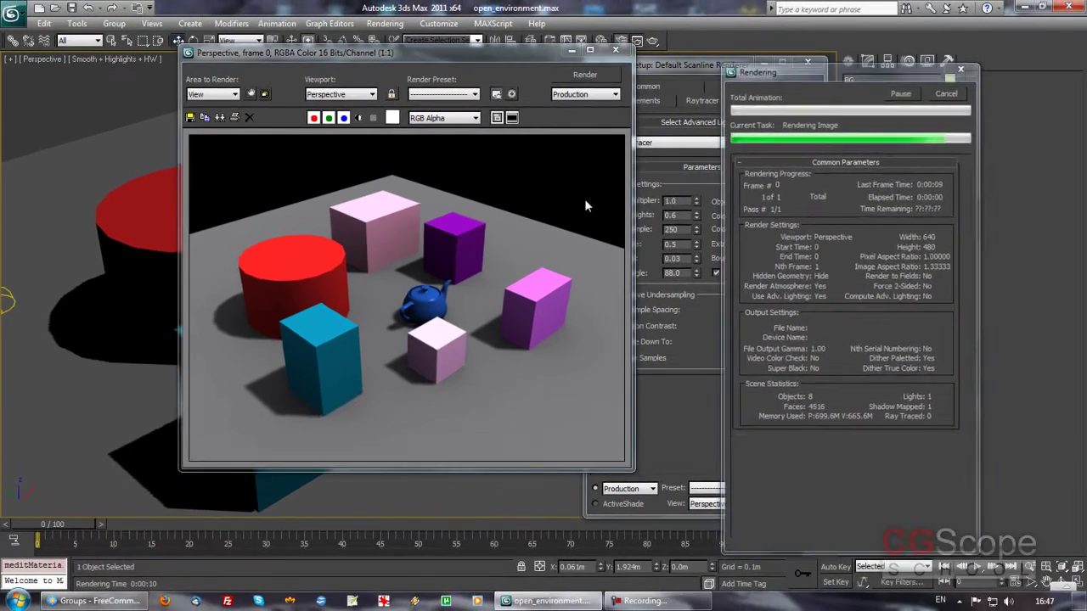
# - Bring the Render Setup window forward to reach the Light Tracer settings
pyautogui.moveTo(724, 63); pyautogui.dragTo(720, 60)
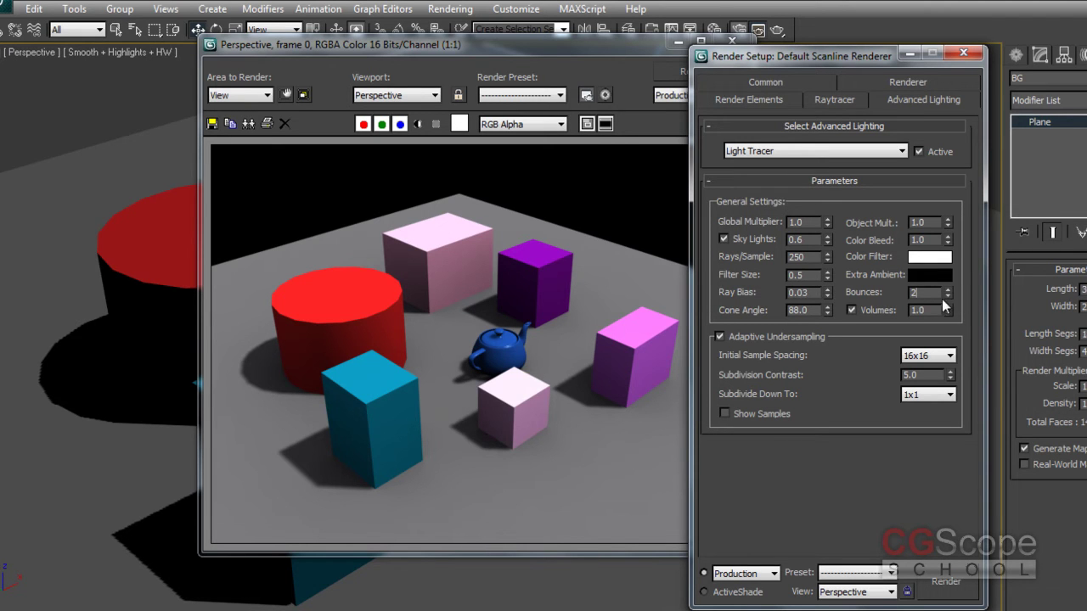
# - Render, raise Light Tracer Bounces from 1 to 2, and render again
pyautogui.moveTo(568, 39); pyautogui.dragTo(456, 25)
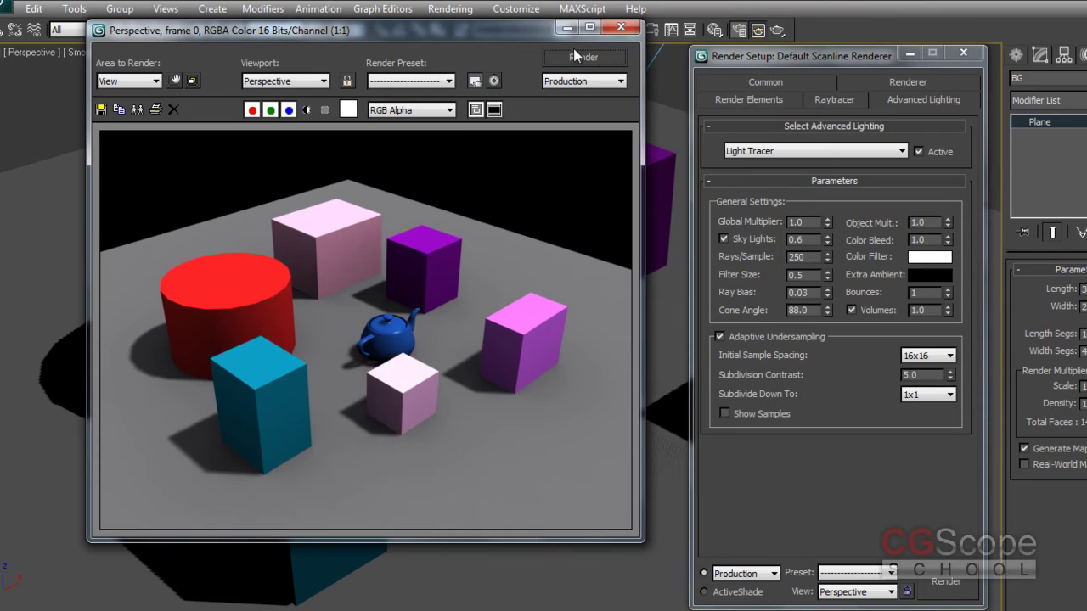
pyautogui.click(598, 57)
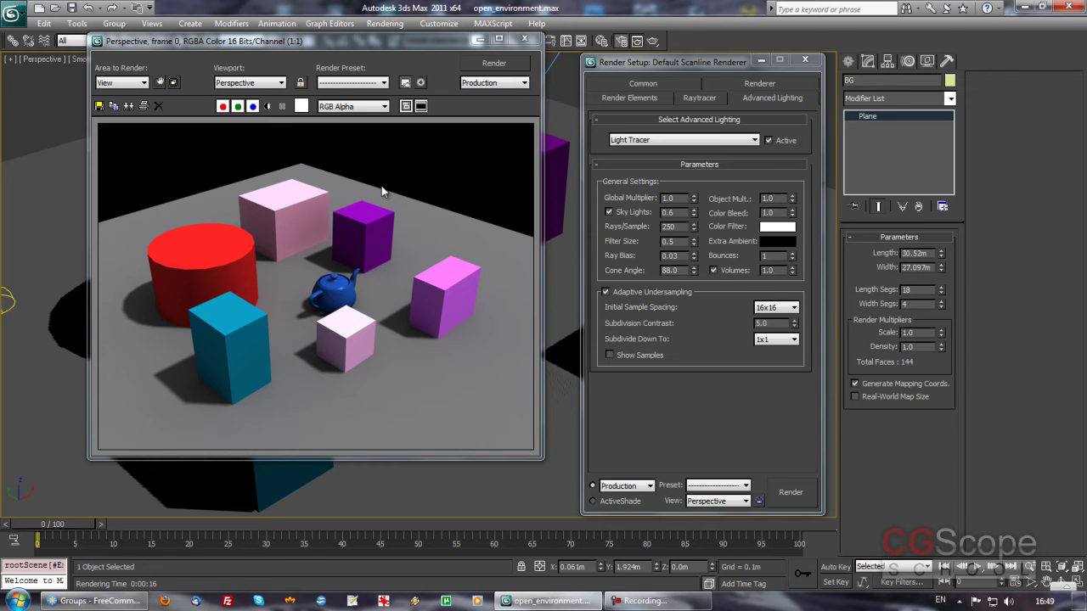
pyautogui.click(792, 255)
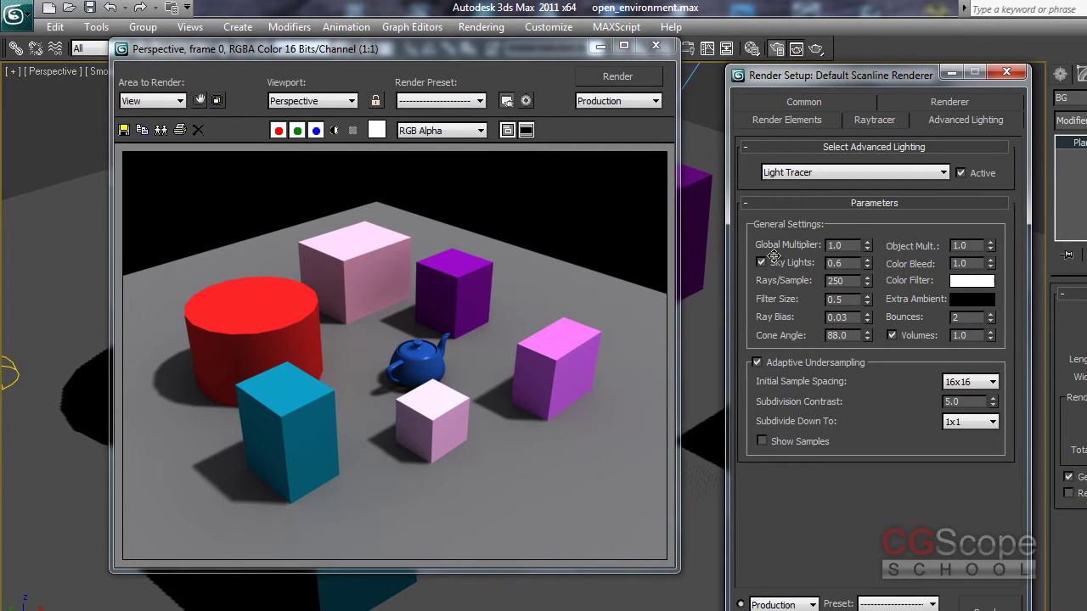
pyautogui.click(606, 81)
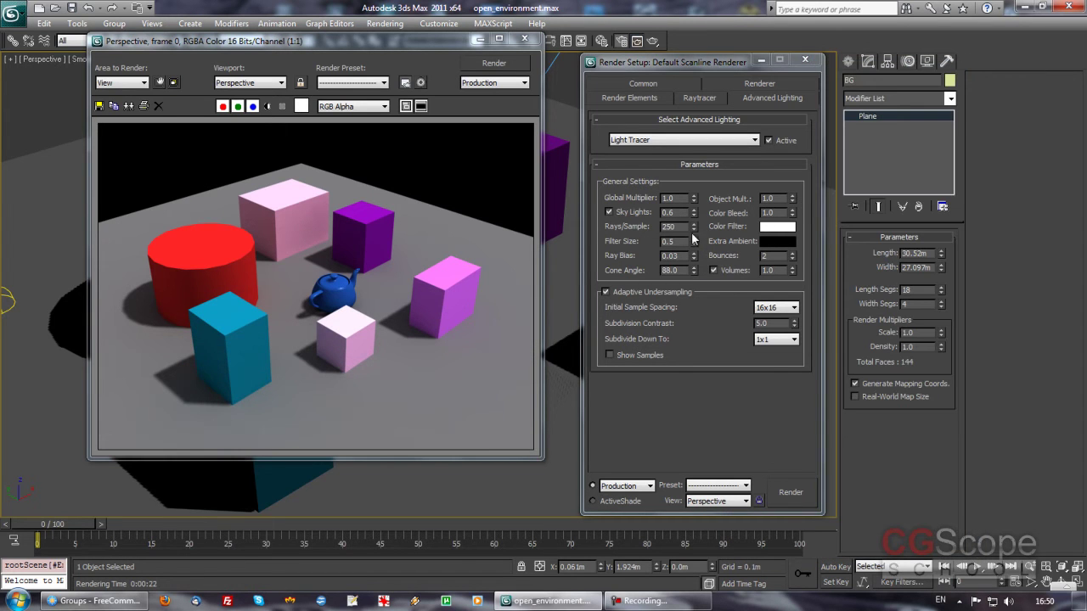
# - Change Light Tracer Sky Lights from 0.6 to 0.5 and re-render the scene
pyautogui.click(677, 212)
pyautogui.press('BackSpace')
pyautogui.write('5')
pyautogui.press('Return')
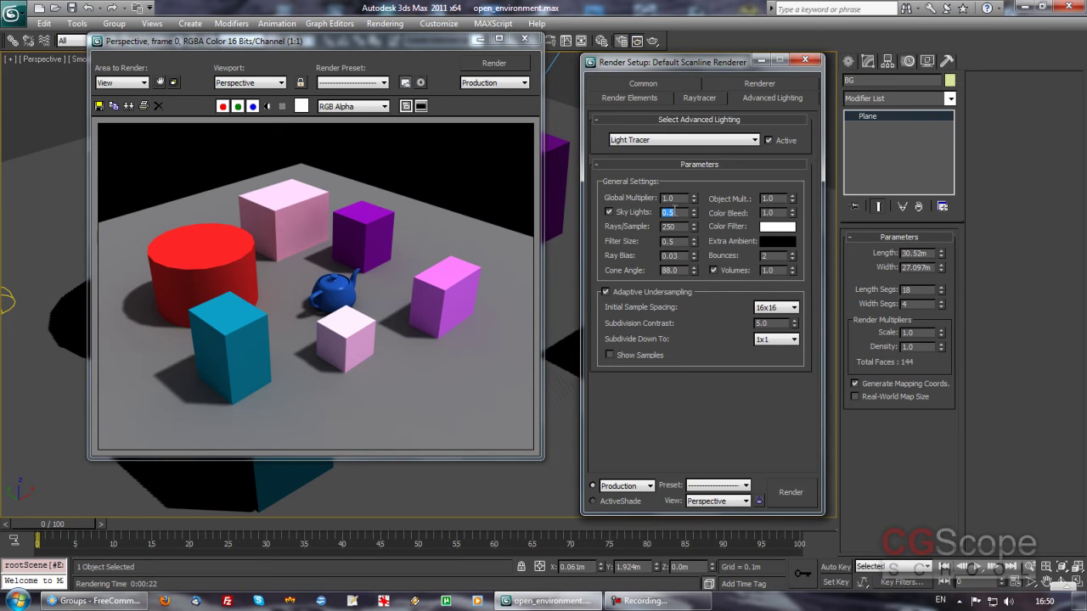
pyautogui.click(472, 64)
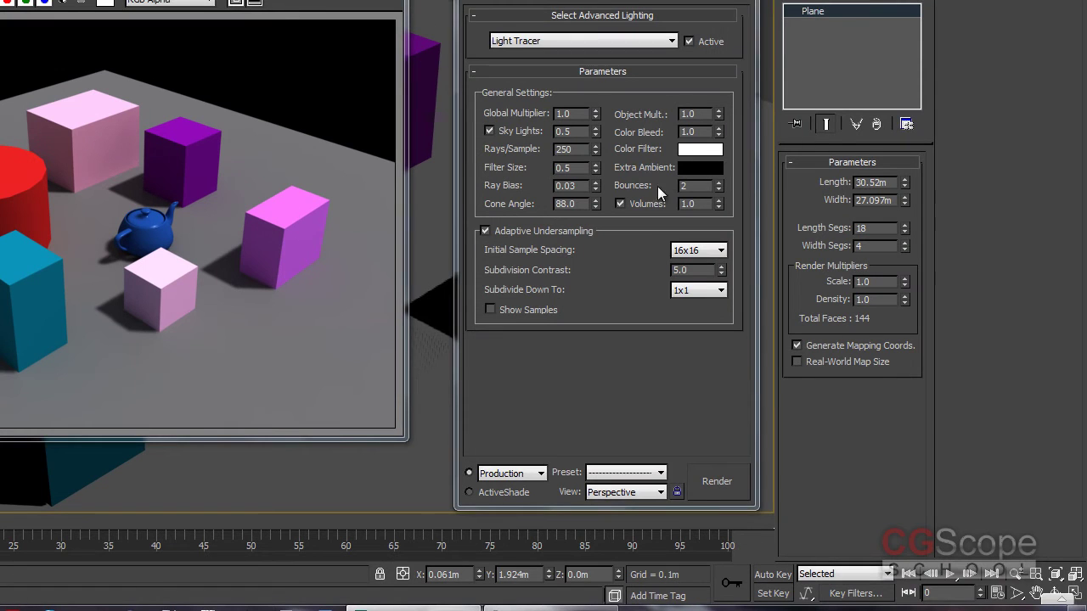
pyautogui.click(689, 186)
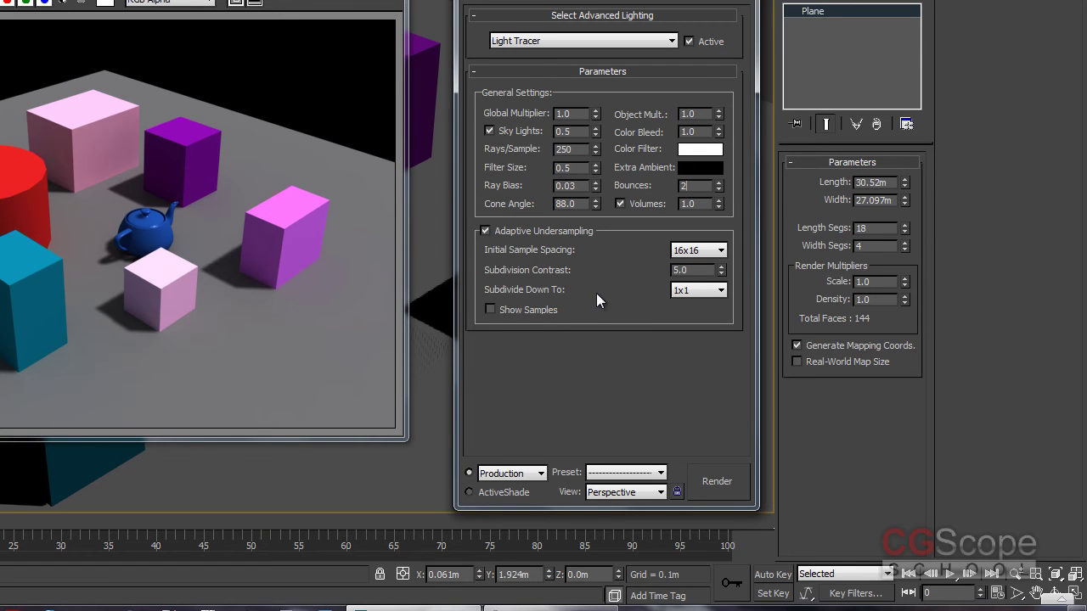
pyautogui.click(573, 150)
pyautogui.hotkey('shift', 'Left')
pyautogui.hotkey('shift', 'Left')
pyautogui.hotkey('shift', 'Left')
pyautogui.click(574, 152)
pyautogui.doubleClick(585, 150)
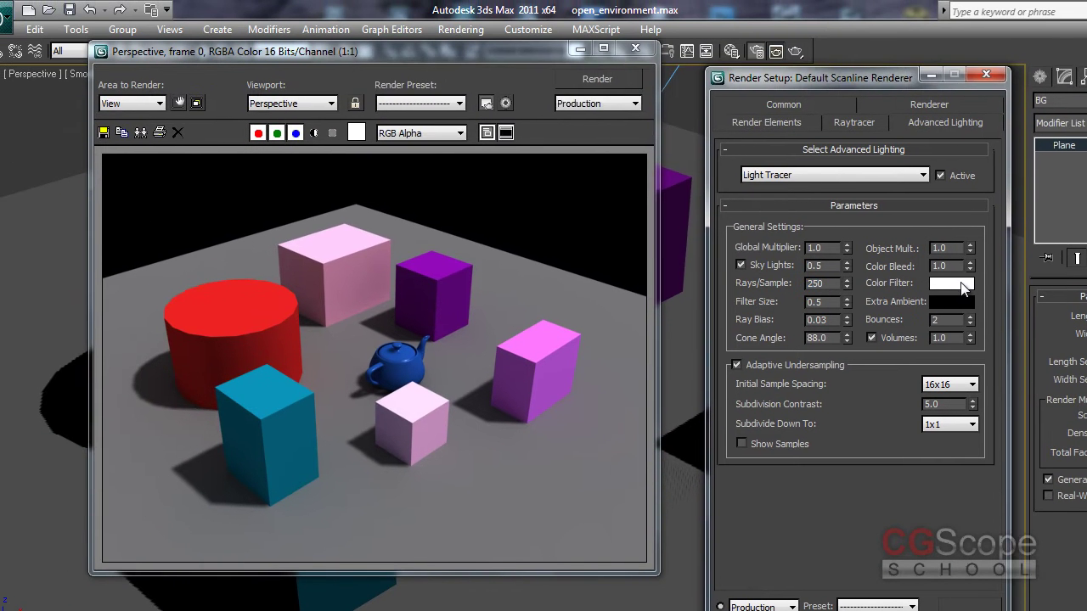
# - Set the Light Tracer Color Filter to a pale blue and re-render
pyautogui.click(881, 243)
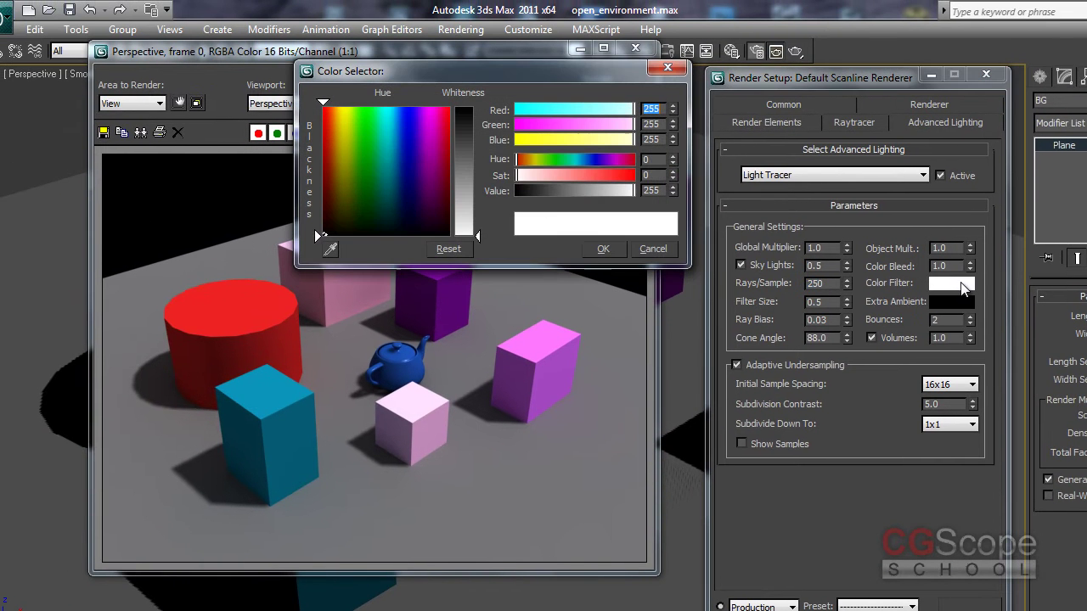
pyautogui.moveTo(701, 74); pyautogui.dragTo(747, 74)
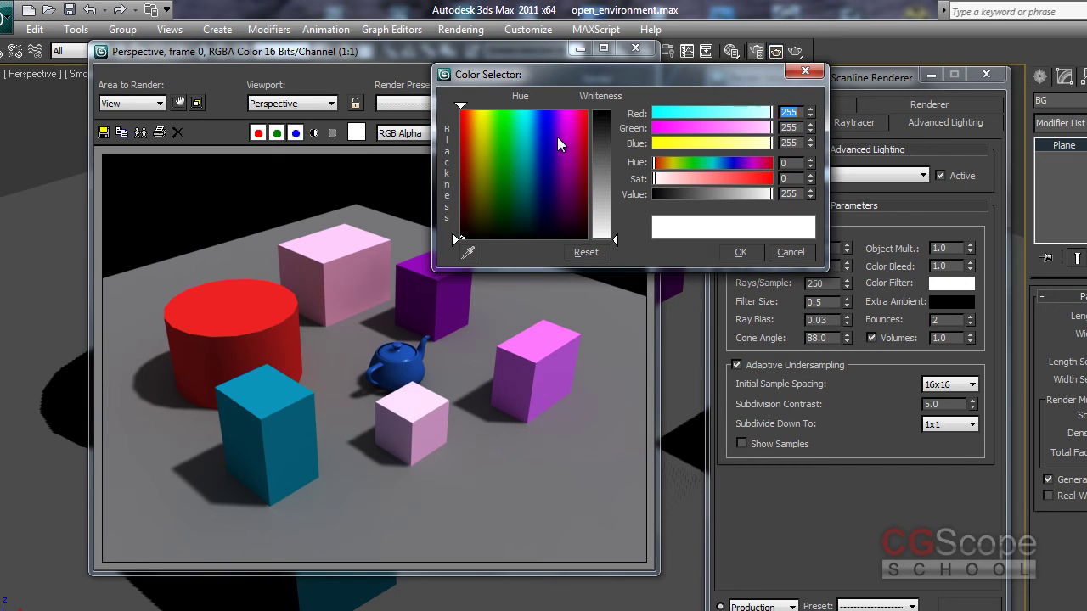
pyautogui.click(537, 107)
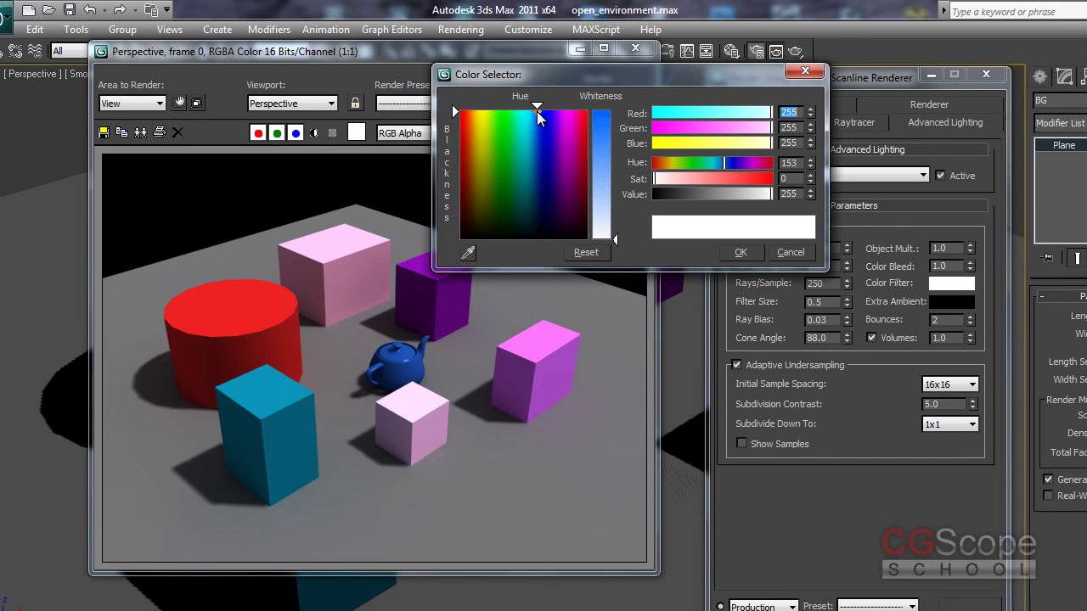
pyautogui.moveTo(614, 240); pyautogui.dragTo(615, 191)
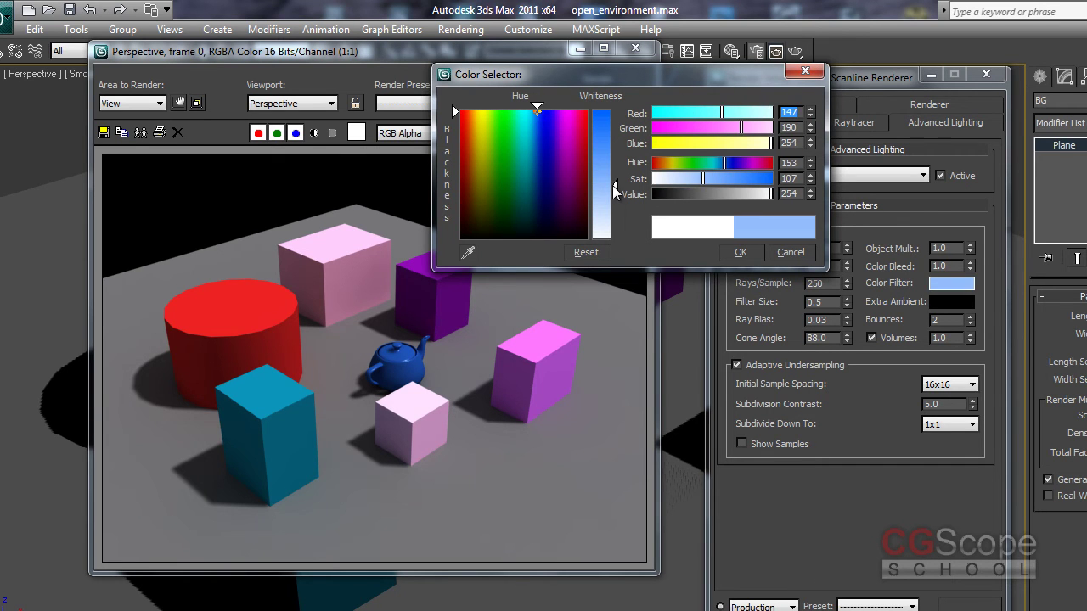
pyautogui.click(740, 252)
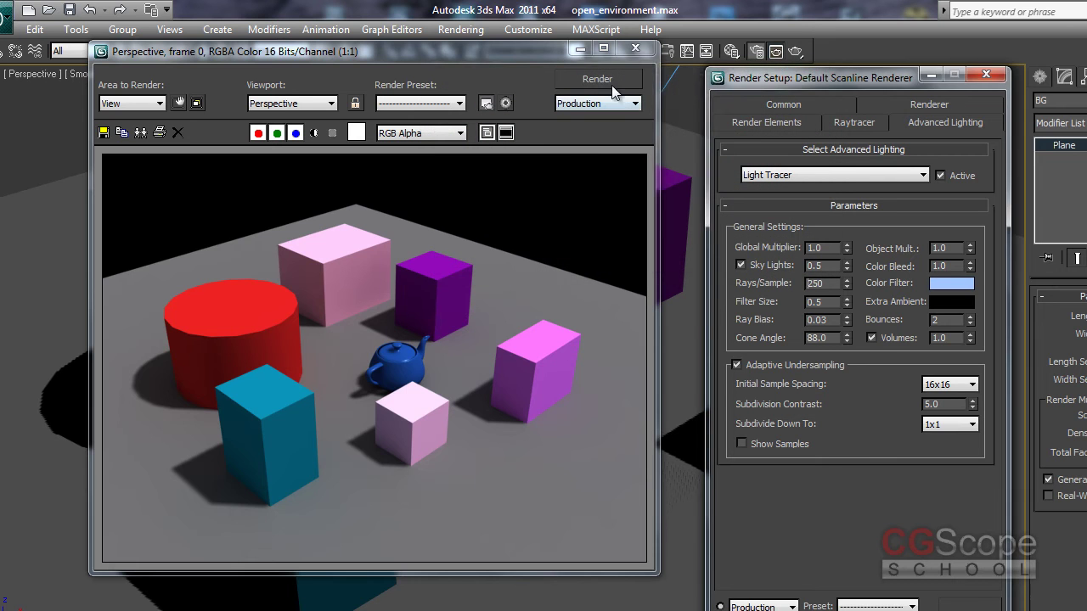
pyautogui.click(600, 78)
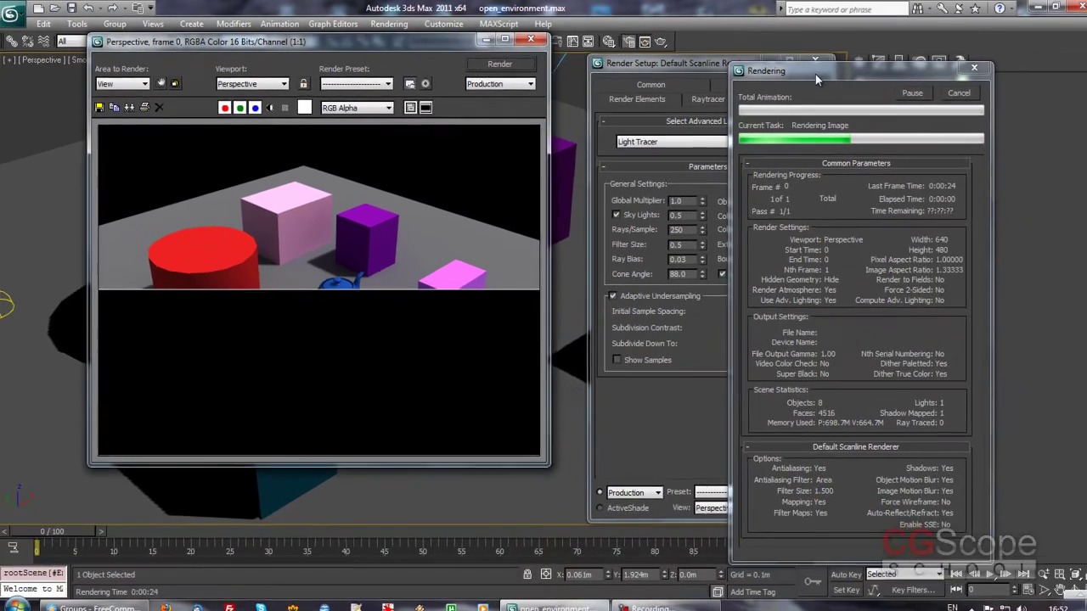
pyautogui.moveTo(815, 74); pyautogui.dragTo(939, 62)
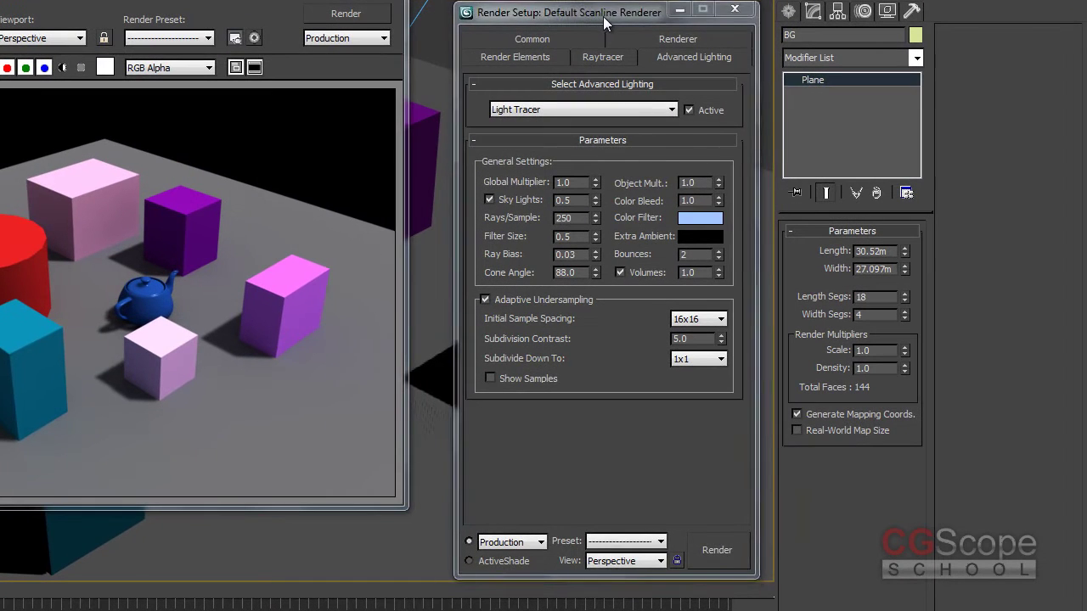
pyautogui.moveTo(602, 16)
pyautogui.mouseDown()
pyautogui.moveTo(584, 18)
pyautogui.moveTo(602, 19)
pyautogui.mouseUp()
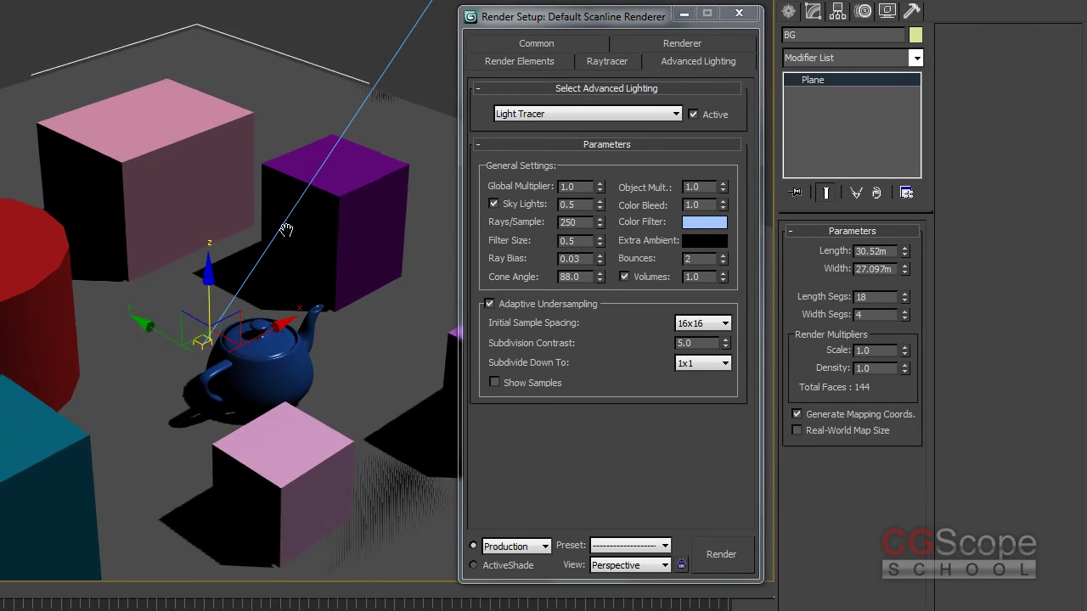
# - Zoom out and select the directional light Direct001
pyautogui.scroll(-3, 285, 236)
pyautogui.scroll(-3, 286, 236)
pyautogui.scroll(-2, 293, 251)
pyautogui.scroll(-1, 315, 236)
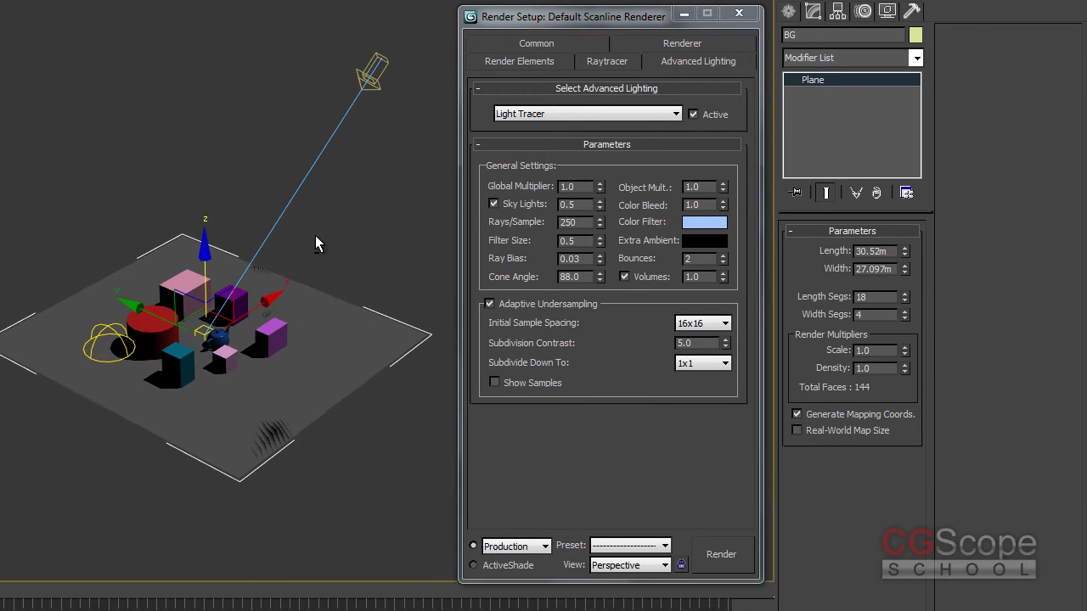
pyautogui.click(355, 192)
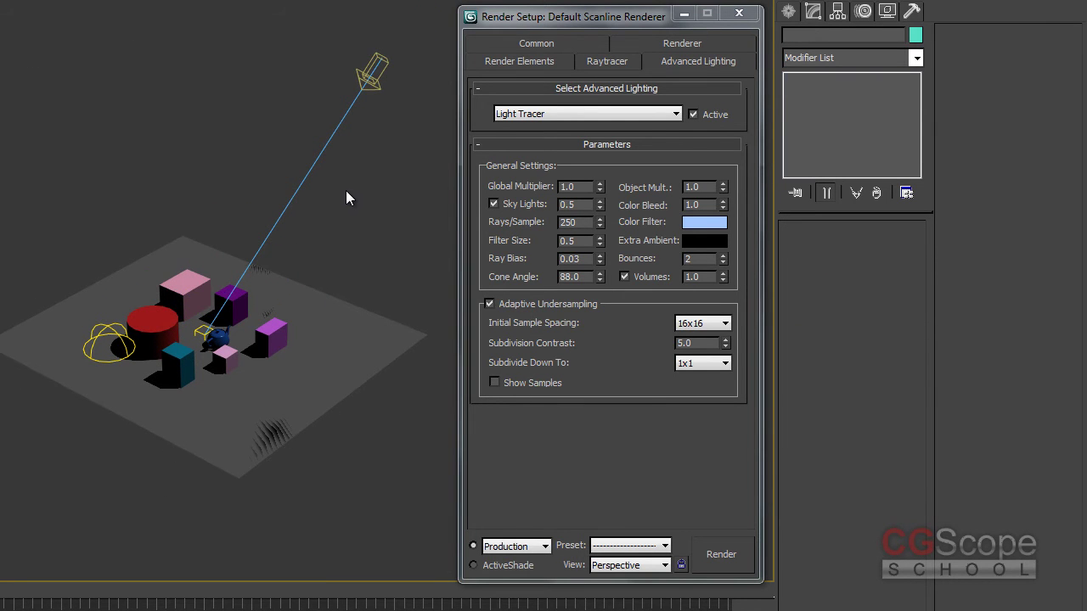
pyautogui.click(371, 72)
# - Orbit the Perspective view, then select plane BG and skylight Sky001
pyautogui.moveTo(337, 274)
pyautogui.keyDown('alt'); pyautogui.mouseDown(button='middle')
pyautogui.moveTo(304, 268)
pyautogui.moveTo(318, 275)
pyautogui.mouseUp(button='middle'); pyautogui.keyUp('alt')
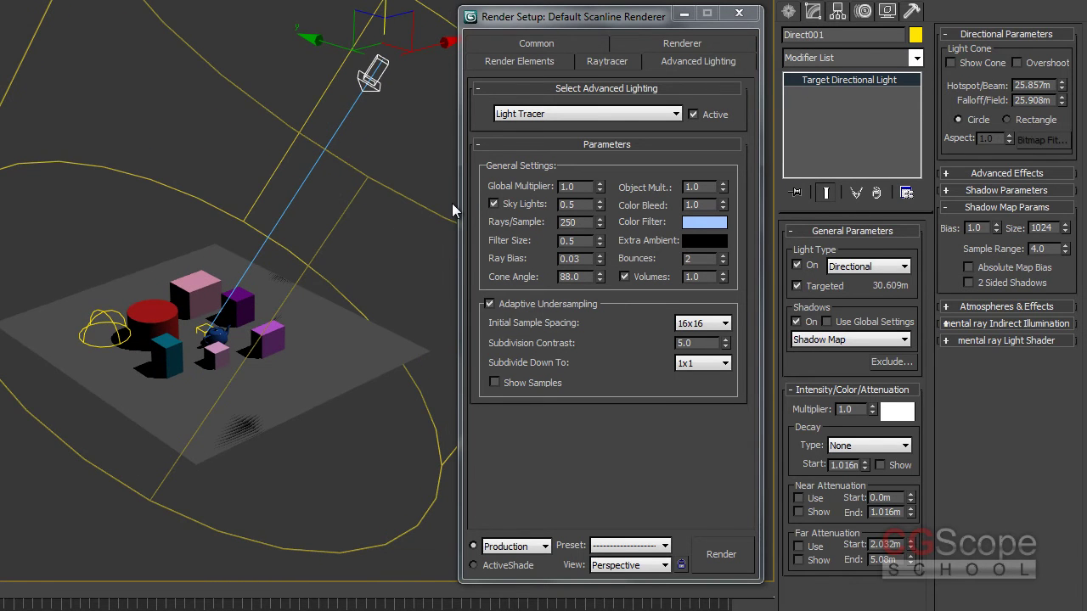
pyautogui.keyDown('alt'); pyautogui.moveTo(421, 176); pyautogui.dragTo(387, 95, button='middle'); pyautogui.keyUp('alt')
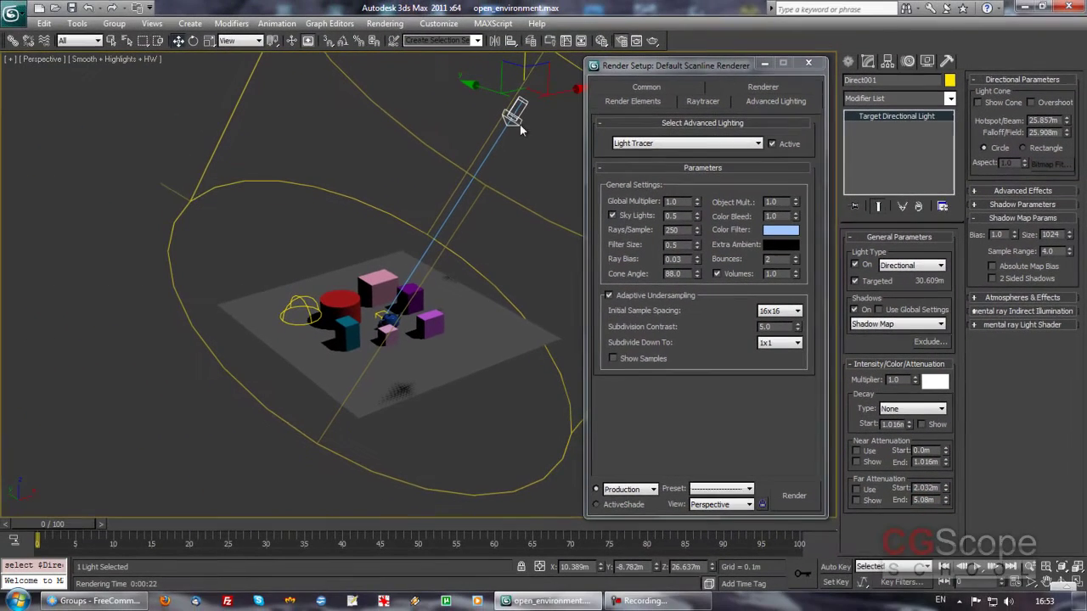
pyautogui.moveTo(492, 230)
pyautogui.keyDown('alt'); pyautogui.mouseDown(button='middle')
pyautogui.moveTo(468, 226)
pyautogui.moveTo(434, 256)
pyautogui.moveTo(284, 298)
pyautogui.moveTo(405, 284)
pyautogui.moveTo(416, 305)
pyautogui.mouseUp(button='middle'); pyautogui.keyUp('alt')
pyautogui.click(285, 297)
pyautogui.click(290, 289)
pyautogui.scroll(2, 406, 283)
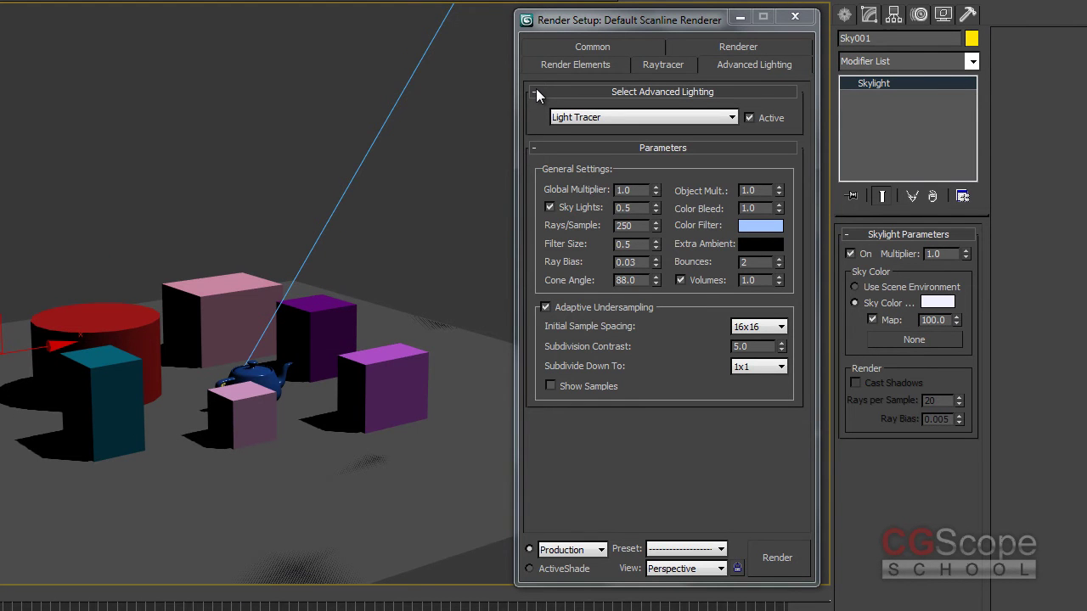
pyautogui.keyDown('alt'); pyautogui.moveTo(138, 259); pyautogui.dragTo(87, 309, button='middle'); pyautogui.keyUp('alt')
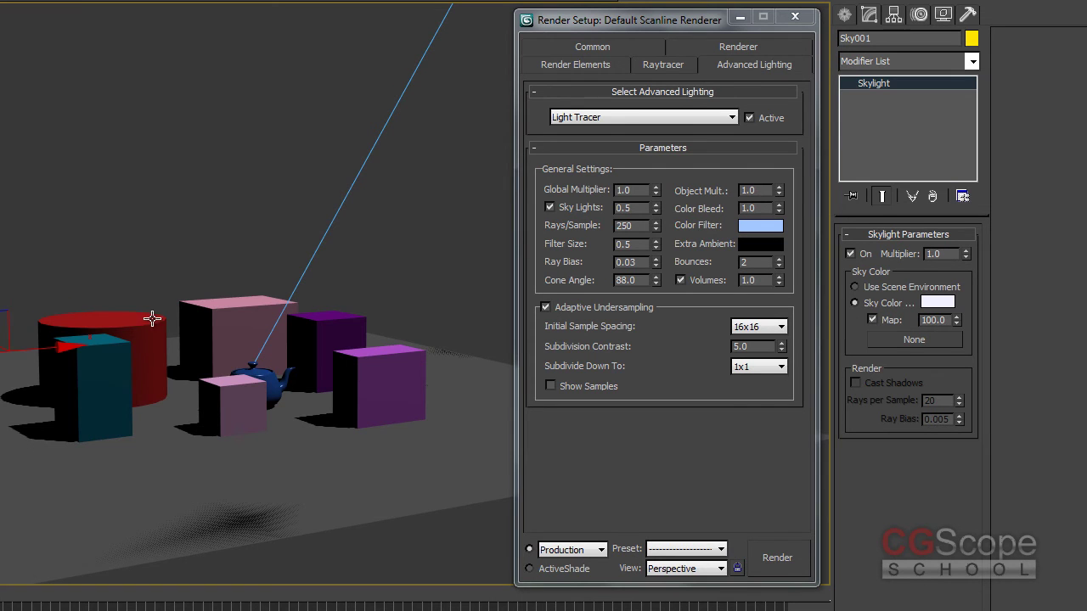
pyautogui.moveTo(201, 301)
pyautogui.keyDown('alt'); pyautogui.mouseDown(button='middle')
pyautogui.moveTo(213, 320)
pyautogui.moveTo(279, 339)
pyautogui.moveTo(276, 294)
pyautogui.mouseUp(button='middle'); pyautogui.keyUp('alt')
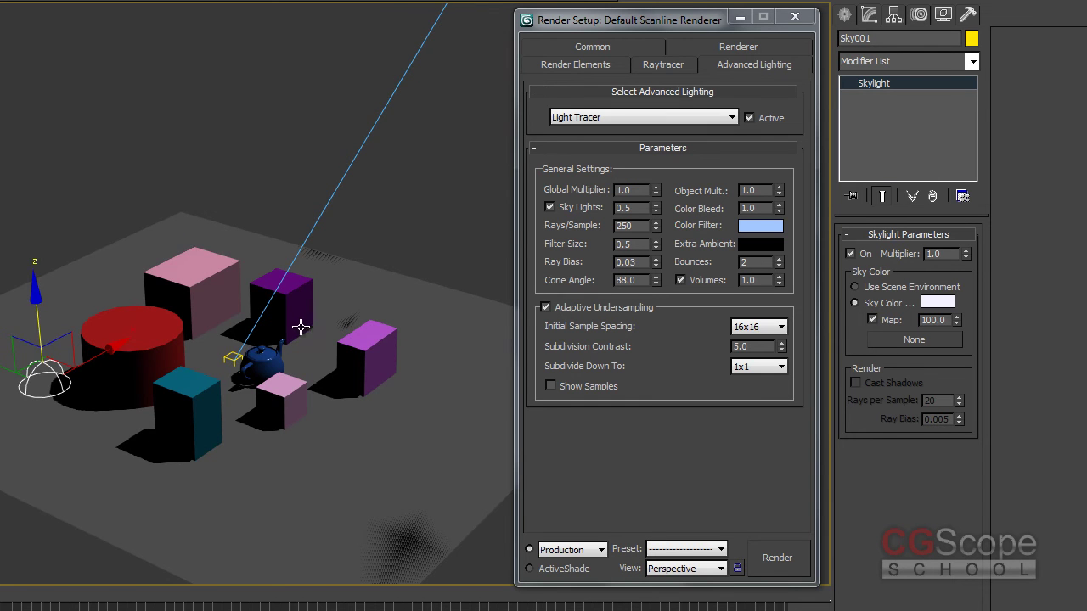
pyautogui.moveTo(306, 349)
pyautogui.keyDown('alt'); pyautogui.mouseDown(button='middle')
pyautogui.moveTo(272, 374)
pyautogui.moveTo(246, 314)
pyautogui.mouseUp(button='middle'); pyautogui.keyUp('alt')
pyautogui.click(246, 314)
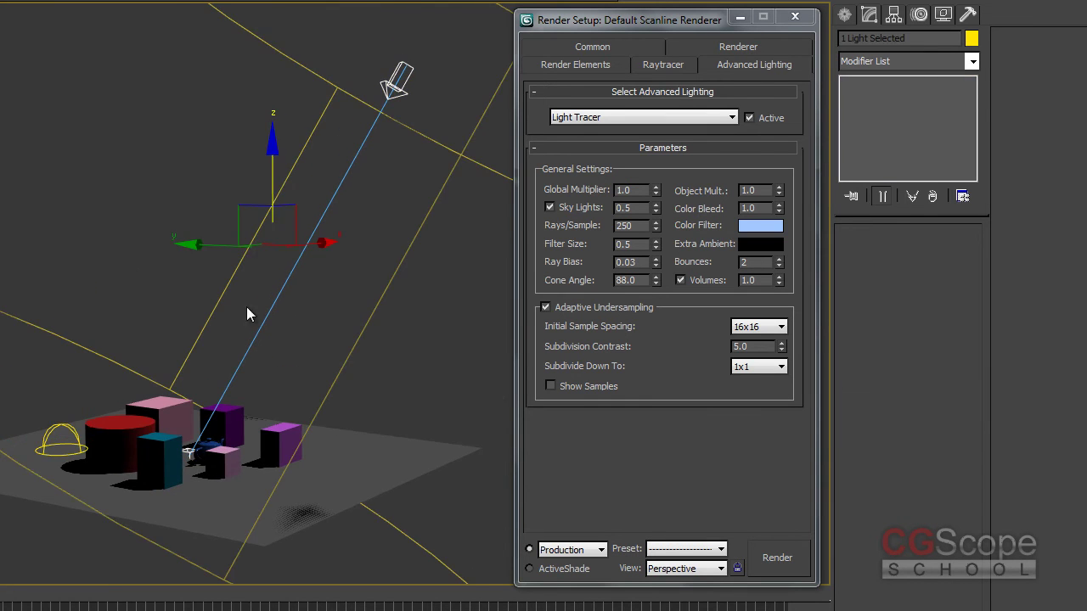
pyautogui.click(56, 429)
pyautogui.keyDown('alt'); pyautogui.moveTo(58, 430); pyautogui.dragTo(48, 379, button='middle'); pyautogui.keyUp('alt')
pyautogui.click(46, 374)
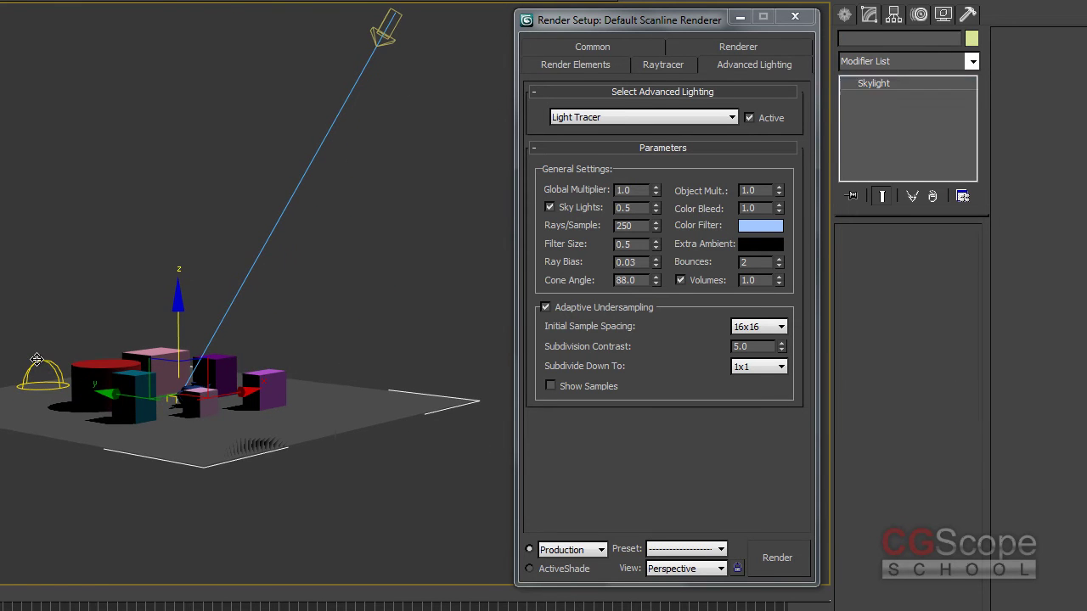
pyautogui.keyDown('alt'); pyautogui.moveTo(439, 176); pyautogui.dragTo(376, 230, button='middle'); pyautogui.keyUp('alt')
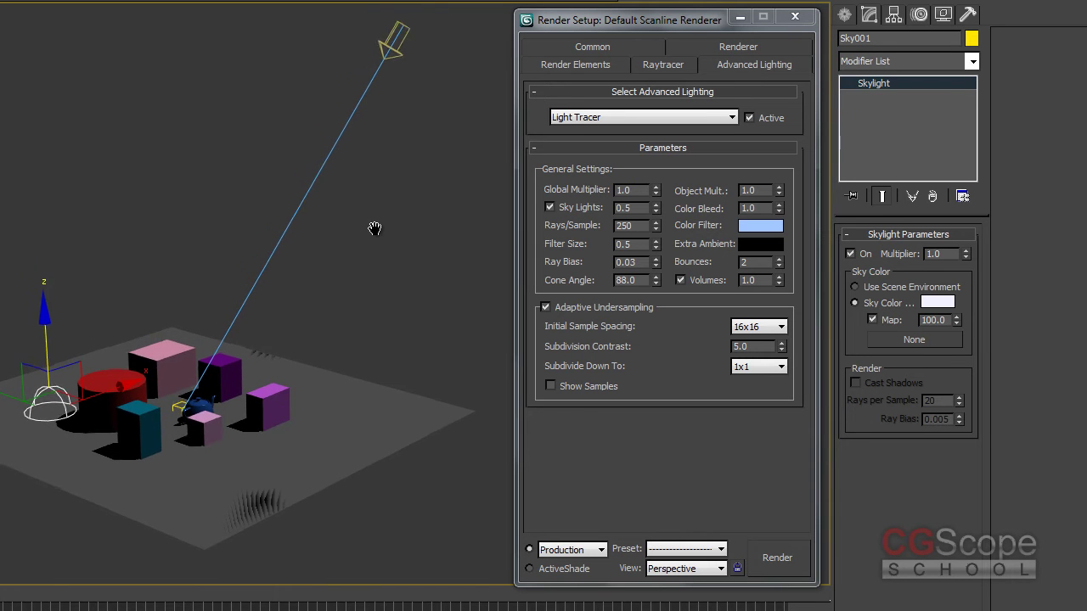
pyautogui.click(399, 53)
pyautogui.keyDown('alt'); pyautogui.moveTo(297, 337); pyautogui.dragTo(279, 355, button='middle'); pyautogui.keyUp('alt')
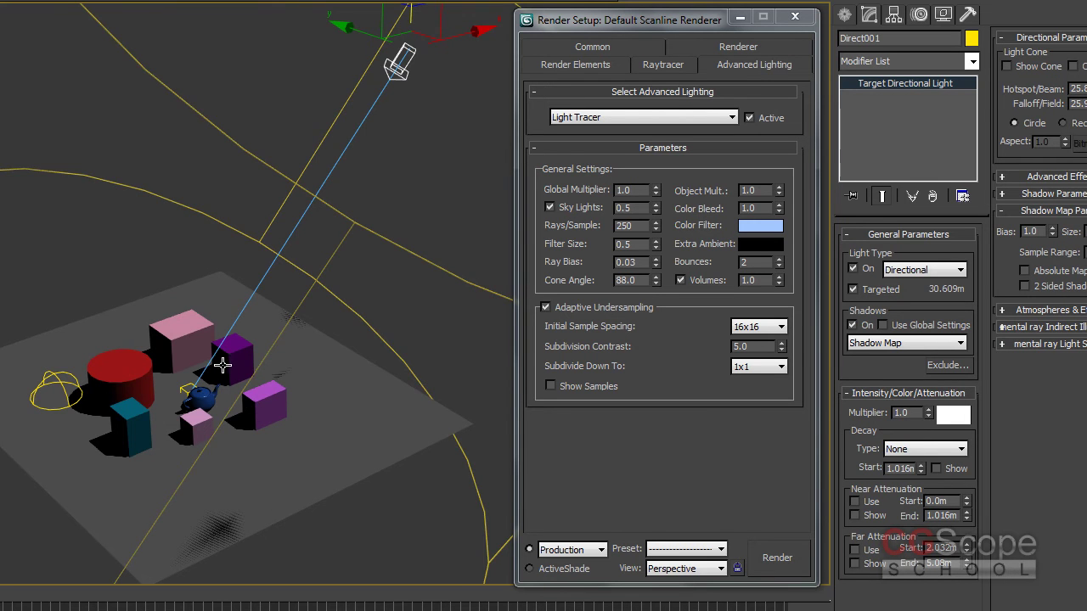
pyautogui.keyDown('alt'); pyautogui.moveTo(176, 406); pyautogui.dragTo(212, 365, button='middle'); pyautogui.keyUp('alt')
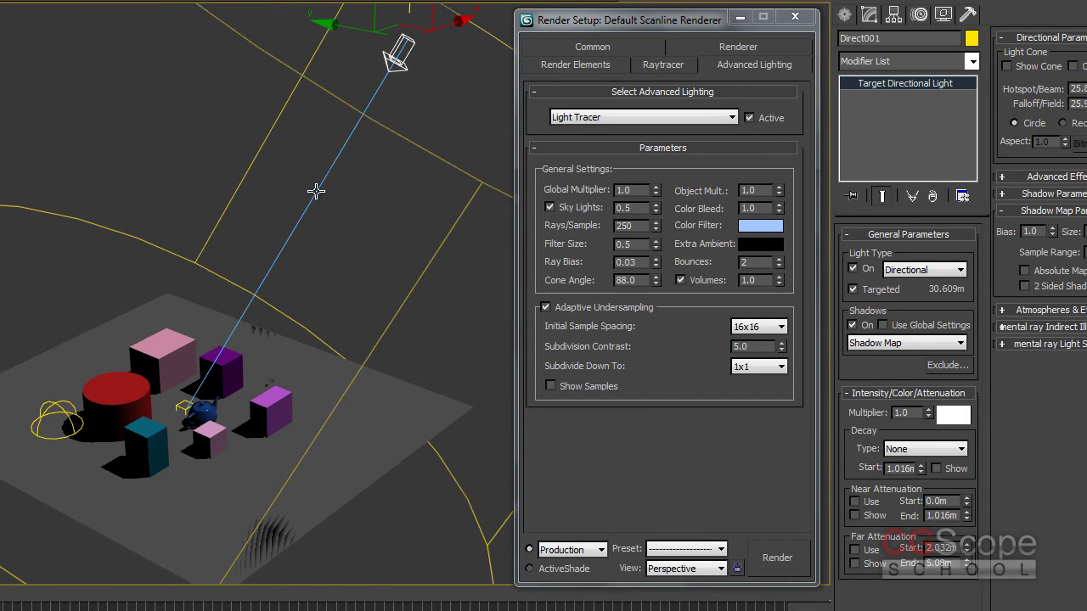
pyautogui.keyDown('alt'); pyautogui.moveTo(310, 335); pyautogui.dragTo(292, 331, button='middle'); pyautogui.keyUp('alt')
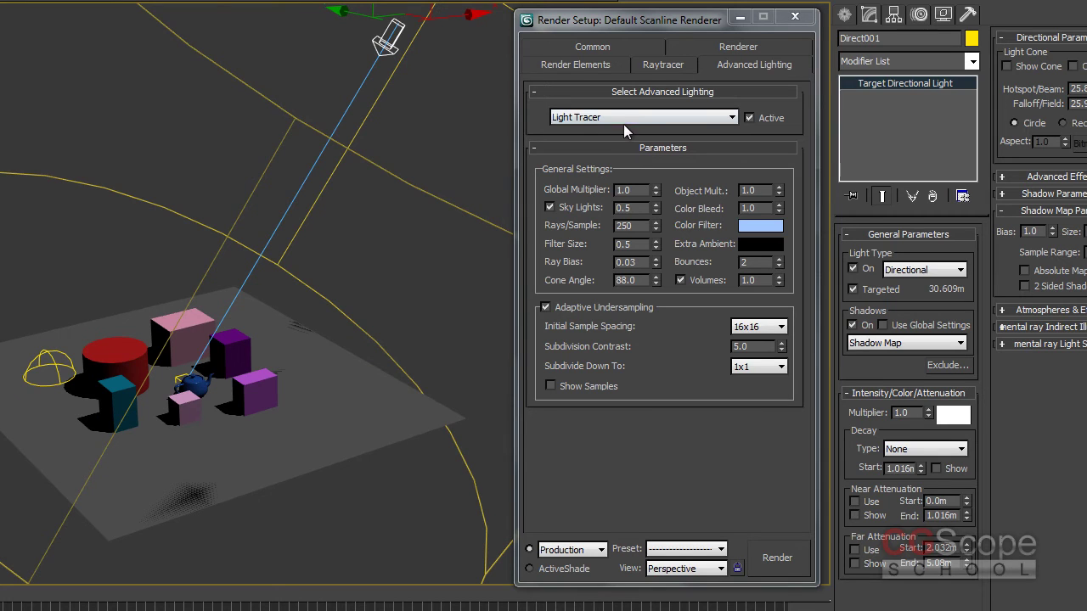
pyautogui.click(628, 190)
pyautogui.press('Tab')
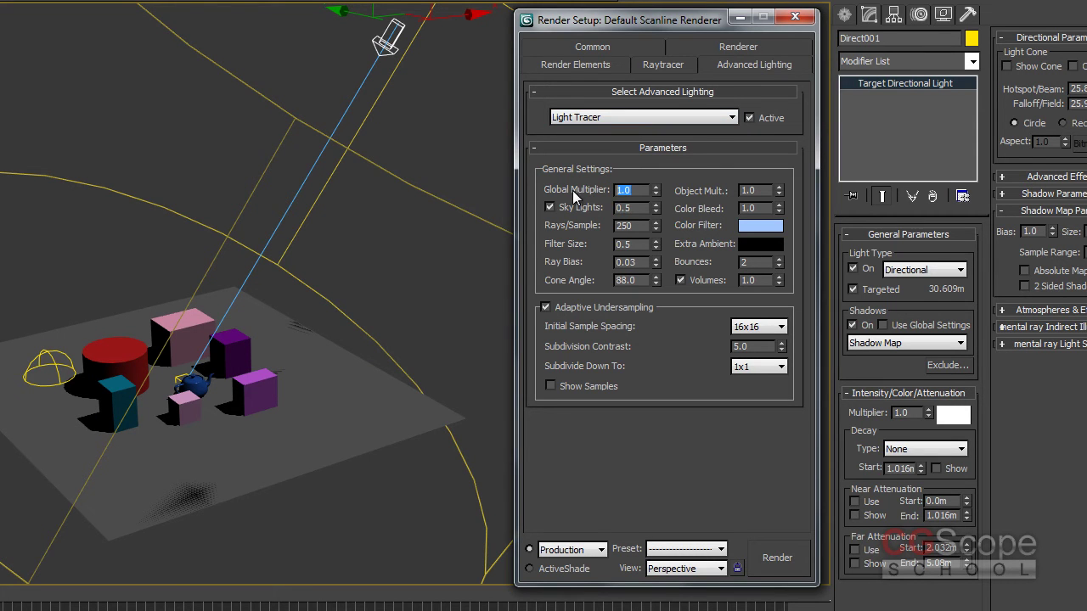
pyautogui.hotkey('shift', 'Tab')
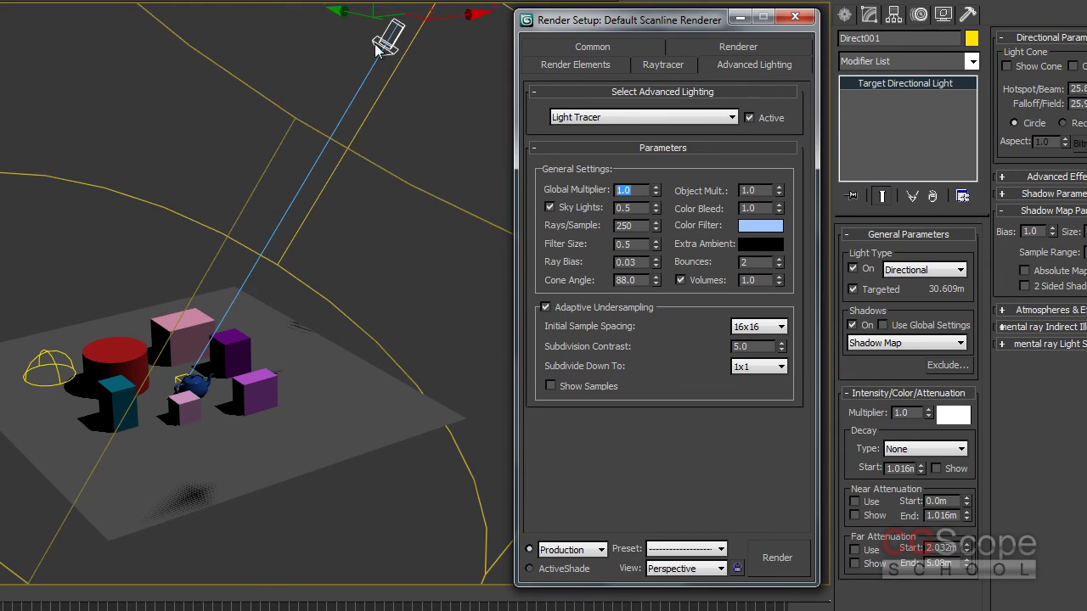
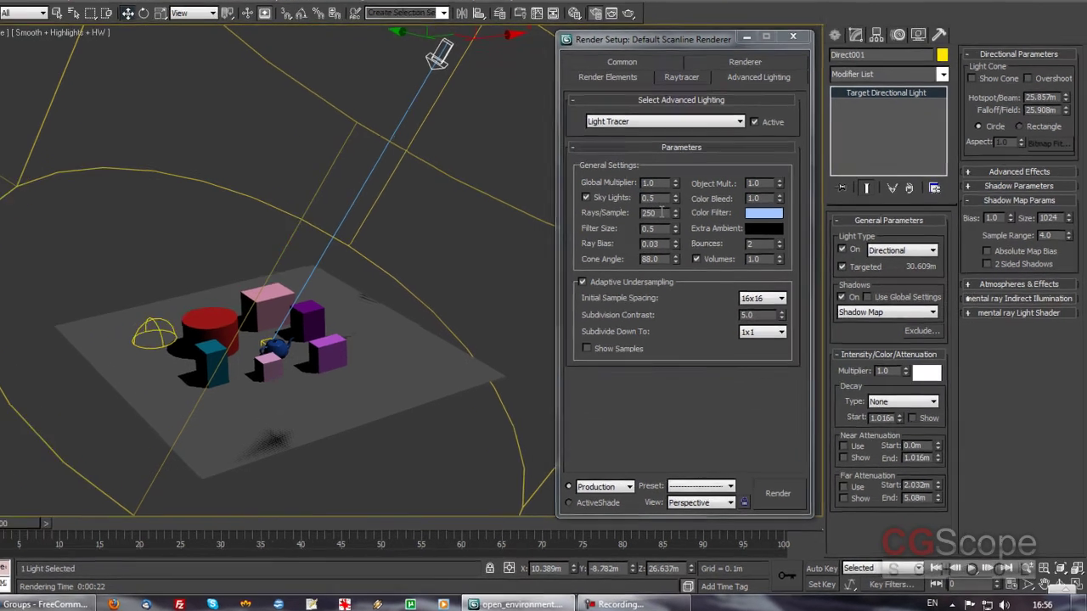
# - Edit the Light Tracer Rays/Sample and Bounces values, then move the settings window aside
pyautogui.doubleClick(662, 213)
pyautogui.click(585, 155)
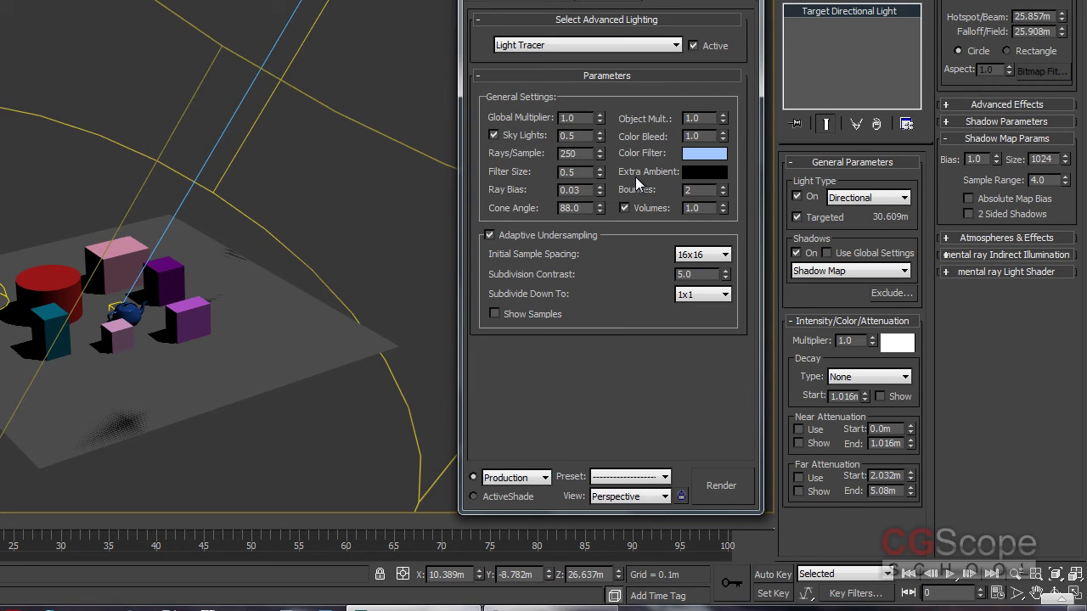
pyautogui.doubleClick(708, 188)
pyautogui.doubleClick(585, 153)
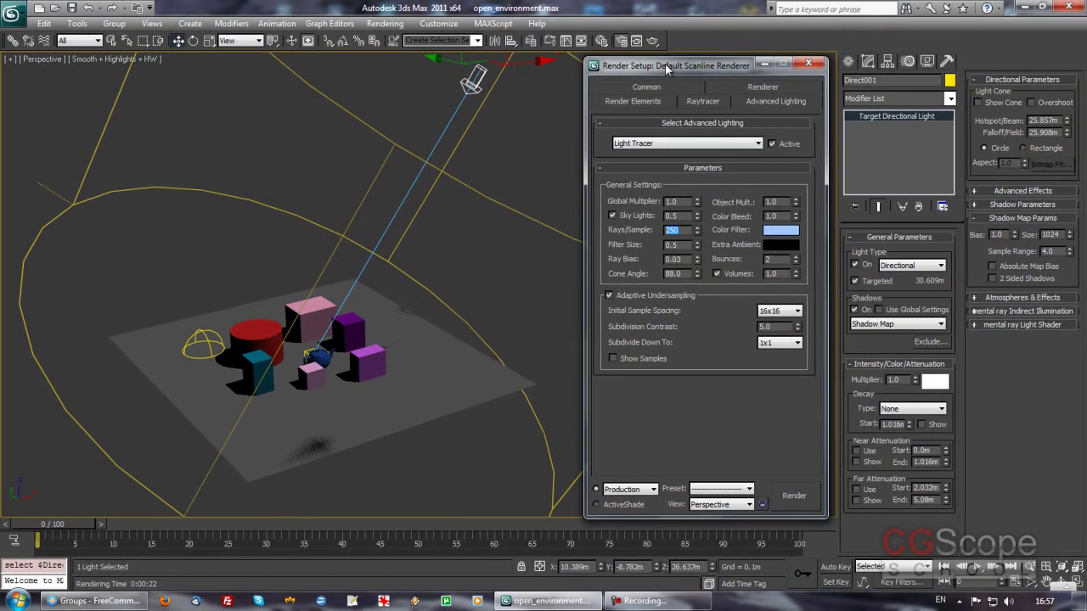
pyautogui.moveTo(675, 47)
pyautogui.mouseDown()
pyautogui.moveTo(623, 66)
pyautogui.moveTo(658, 59)
pyautogui.mouseUp()
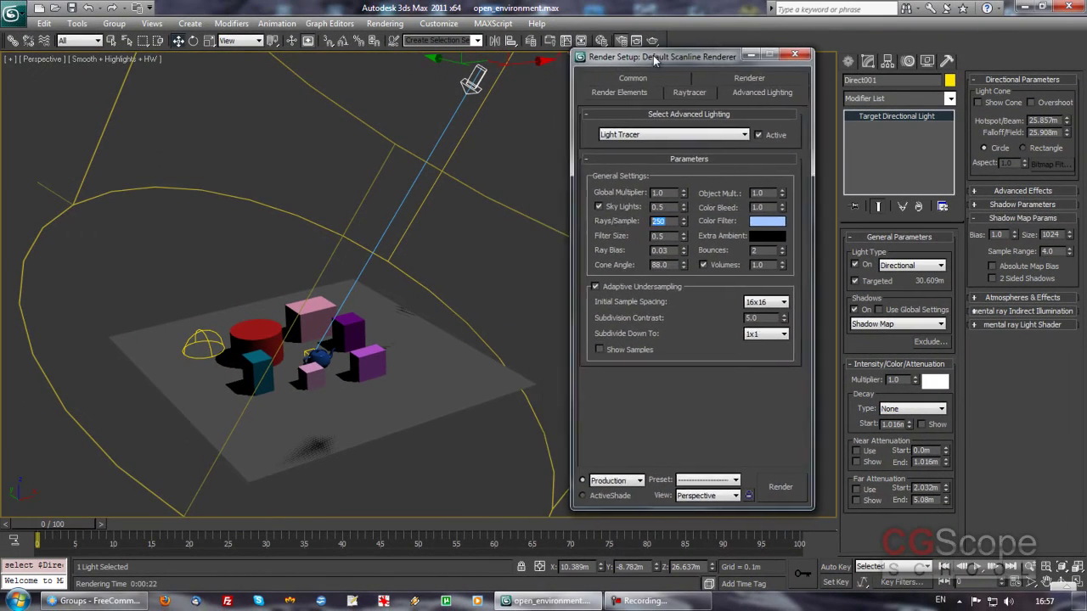
# - Orbit to a lower angle on the scene and light, and clear the selection
pyautogui.moveTo(447, 276)
pyautogui.keyDown('alt'); pyautogui.mouseDown(button='middle')
pyautogui.moveTo(406, 266)
pyautogui.moveTo(434, 256)
pyautogui.moveTo(458, 270)
pyautogui.mouseUp(button='middle'); pyautogui.keyUp('alt')
pyautogui.moveTo(509, 212)
pyautogui.keyDown('alt'); pyautogui.mouseDown(button='middle')
pyautogui.moveTo(494, 225)
pyautogui.moveTo(264, 272)
pyautogui.mouseUp(button='middle'); pyautogui.keyUp('alt')
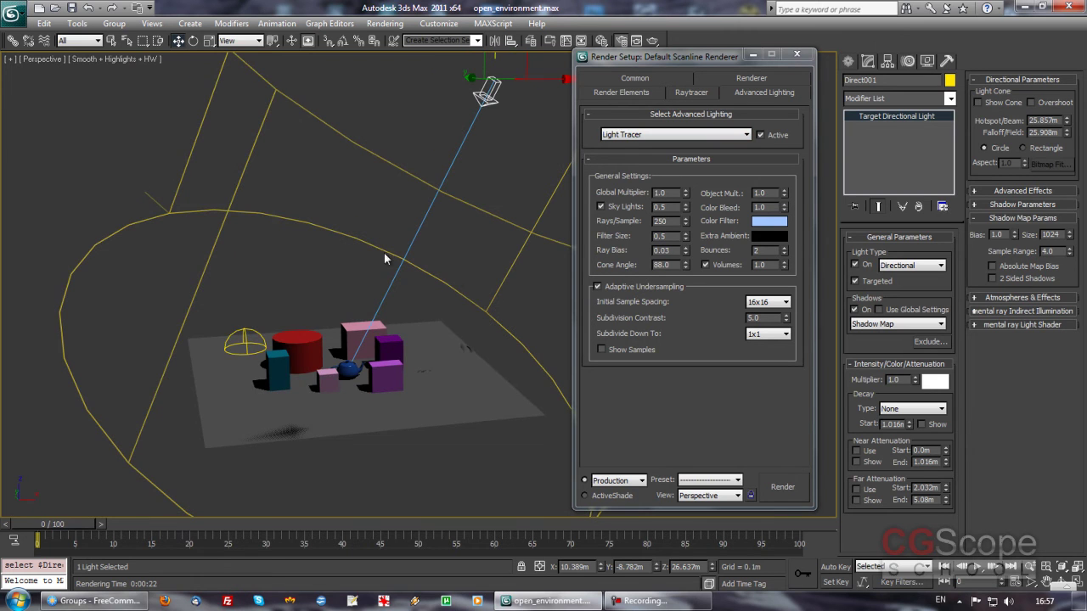
pyautogui.moveTo(374, 340)
pyautogui.keyDown('alt'); pyautogui.mouseDown(button='middle')
pyautogui.moveTo(472, 327)
pyautogui.moveTo(352, 335)
pyautogui.moveTo(493, 321)
pyautogui.moveTo(469, 305)
pyautogui.moveTo(458, 317)
pyautogui.moveTo(472, 322)
pyautogui.mouseUp(button='middle'); pyautogui.keyUp('alt')
pyautogui.click(491, 323)
pyautogui.scroll(2, 465, 314)
pyautogui.scroll(-1, 465, 311)
pyautogui.scroll(-2, 466, 311)
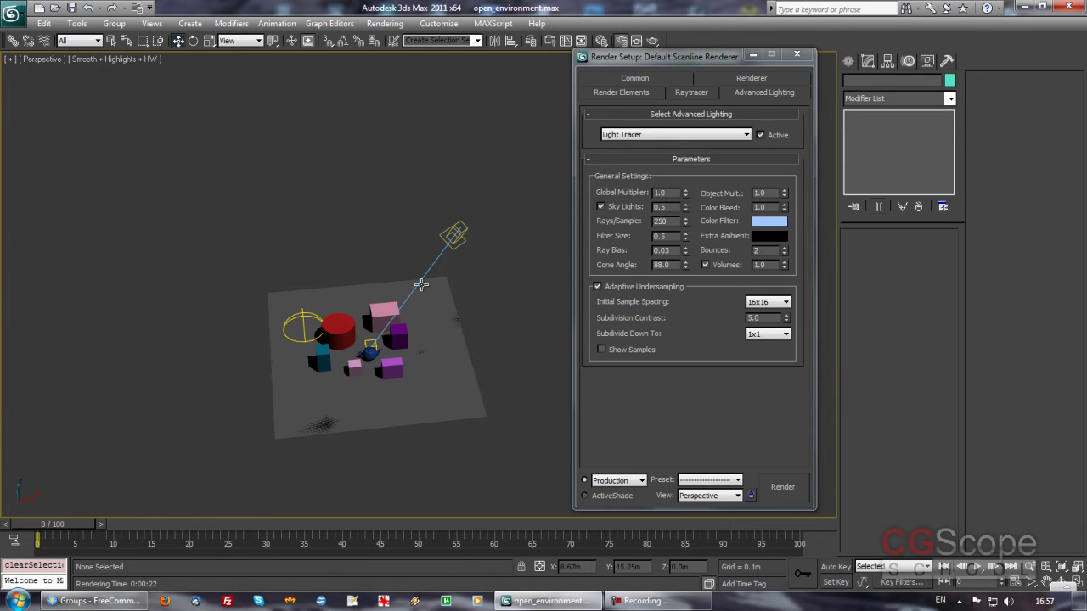
# - Select Direct001, close Render Setup and list the Standard light types
pyautogui.click(457, 233)
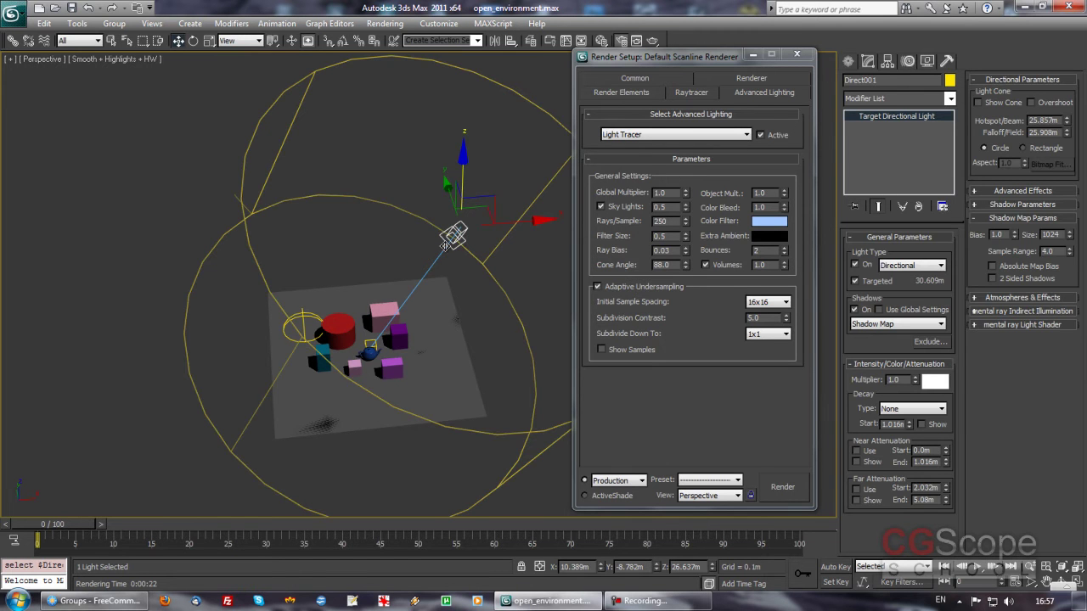
pyautogui.keyDown('alt'); pyautogui.moveTo(410, 307); pyautogui.dragTo(382, 284, button='middle'); pyautogui.keyUp('alt')
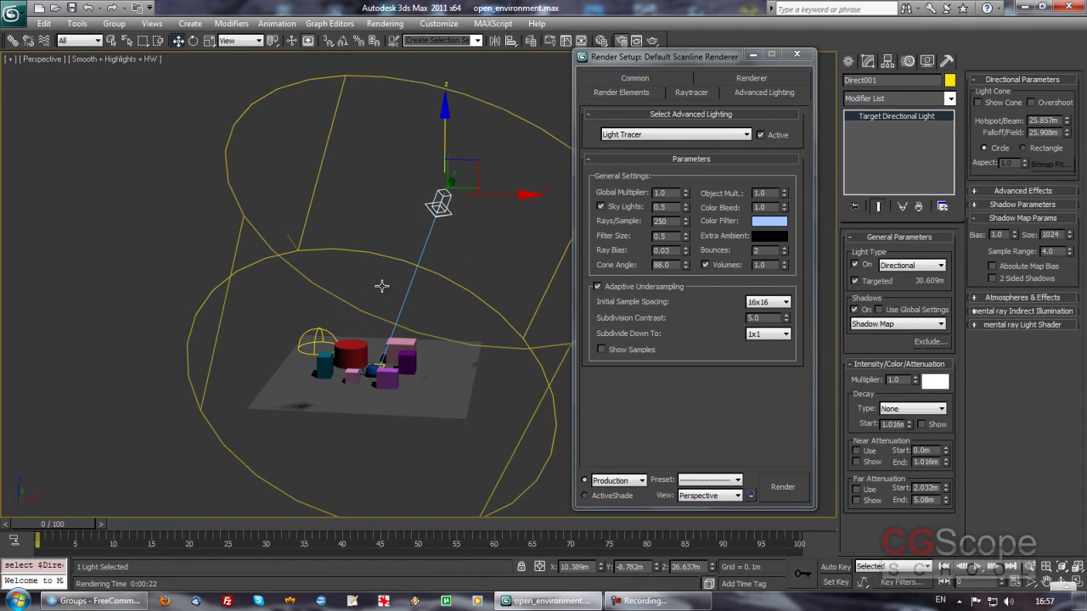
pyautogui.moveTo(316, 331)
pyautogui.keyDown('alt'); pyautogui.mouseDown(button='middle')
pyautogui.moveTo(388, 308)
pyautogui.moveTo(380, 304)
pyautogui.mouseUp(button='middle'); pyautogui.keyUp('alt')
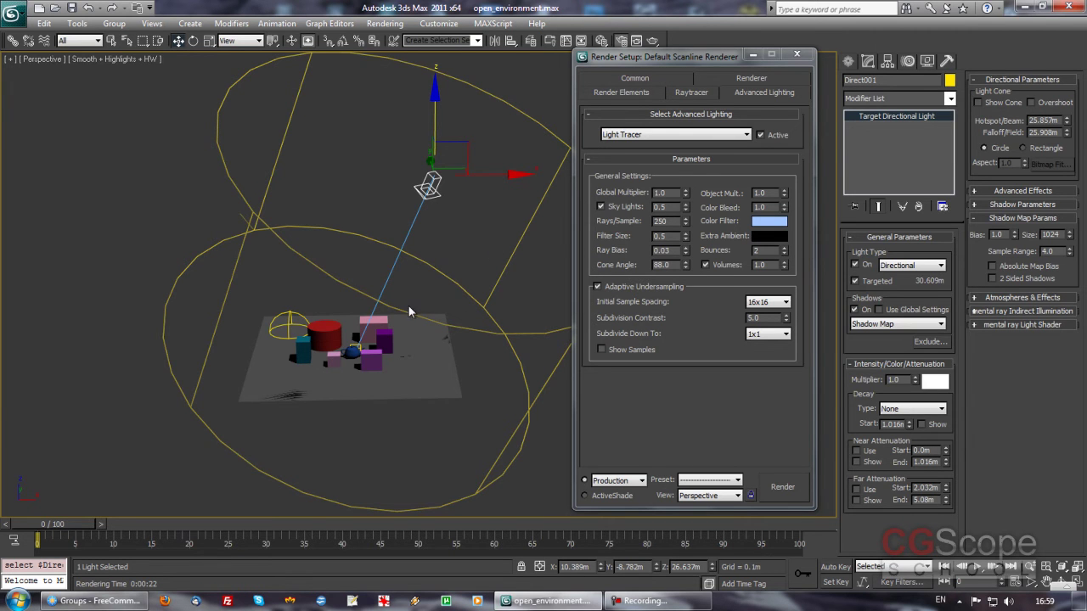
pyautogui.click(754, 55)
pyautogui.click(847, 61)
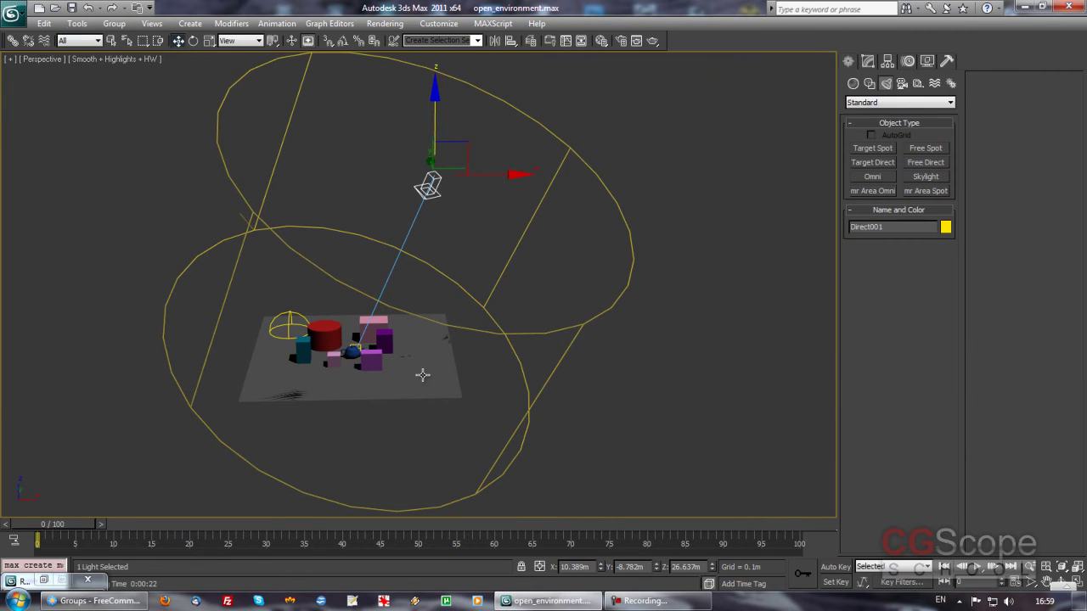
pyautogui.scroll(2, 423, 374)
pyautogui.scroll(4, 396, 339)
pyautogui.scroll(2, 456, 272)
pyautogui.scroll(2, 451, 274)
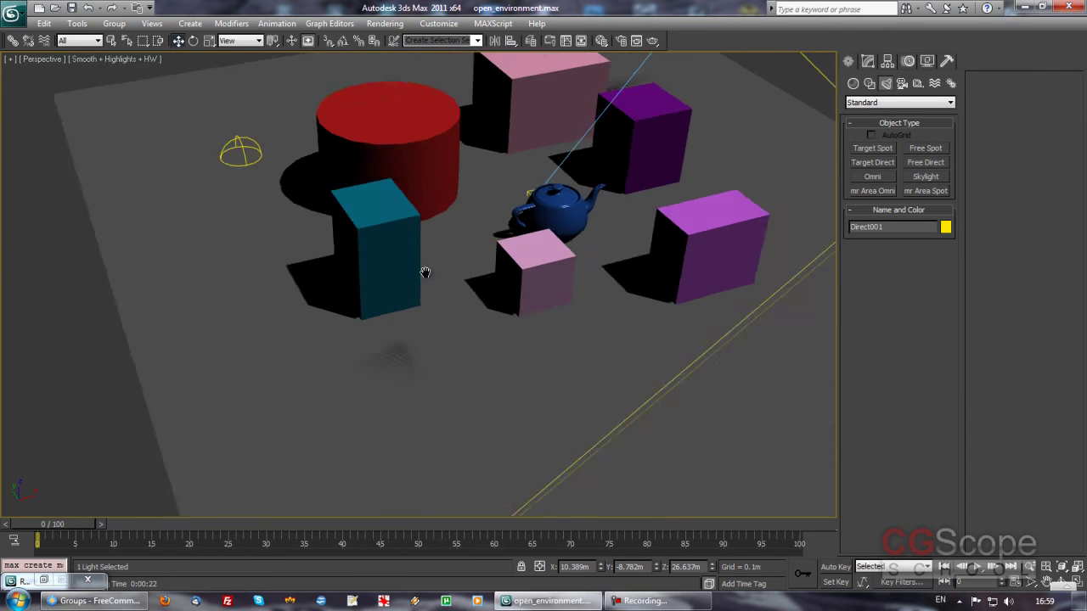
pyautogui.moveTo(424, 271); pyautogui.dragTo(417, 309, button='middle')
pyautogui.click(872, 176)
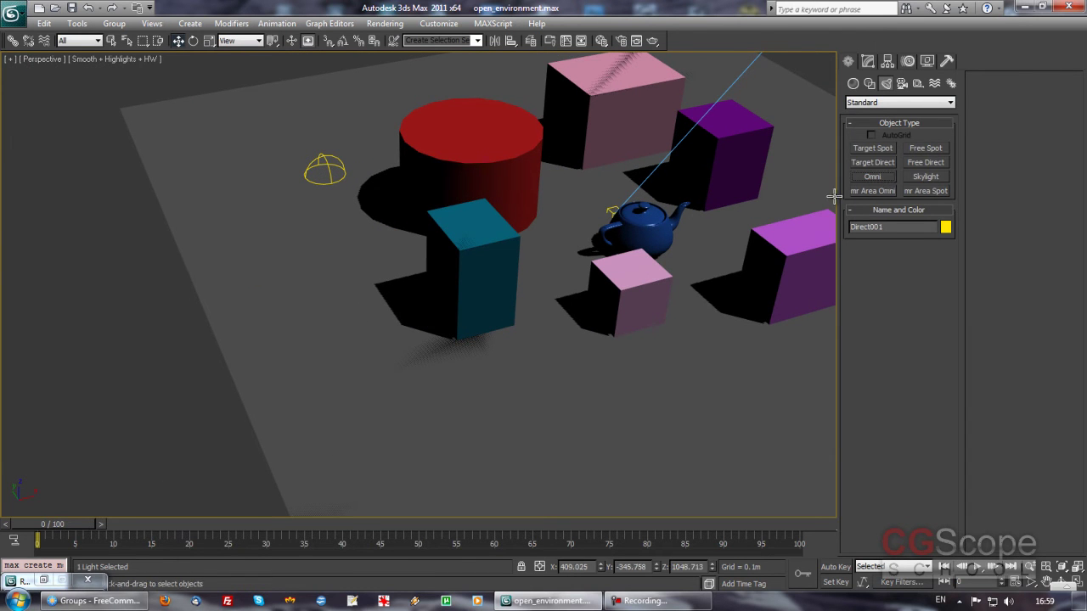
pyautogui.click(389, 367)
pyautogui.press('w')
pyautogui.moveTo(390, 339); pyautogui.dragTo(390, 291)
pyautogui.click(868, 61)
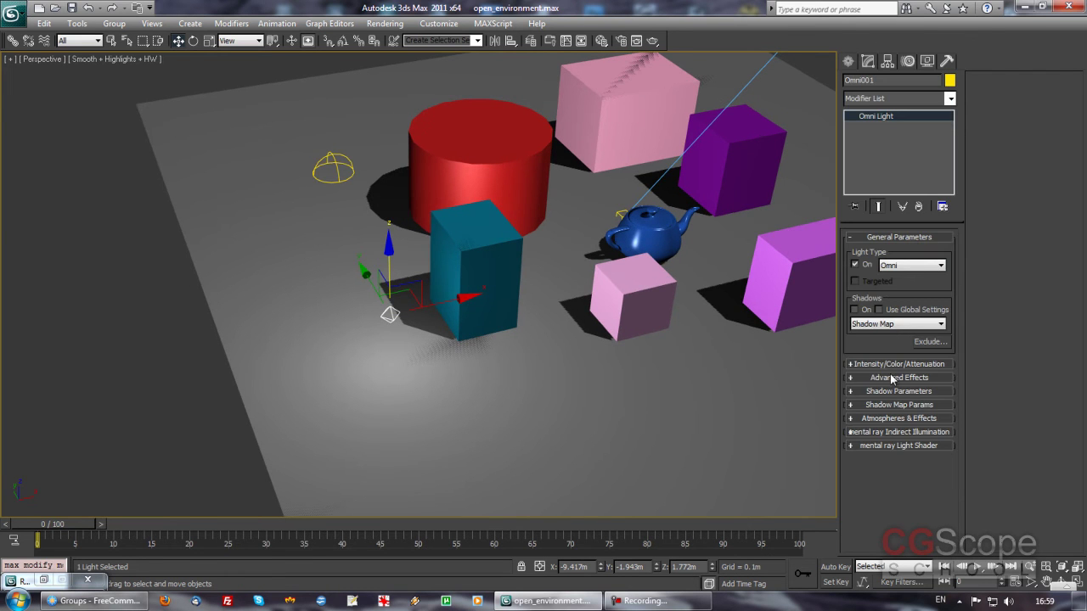
pyautogui.click(902, 365)
pyautogui.click(927, 409)
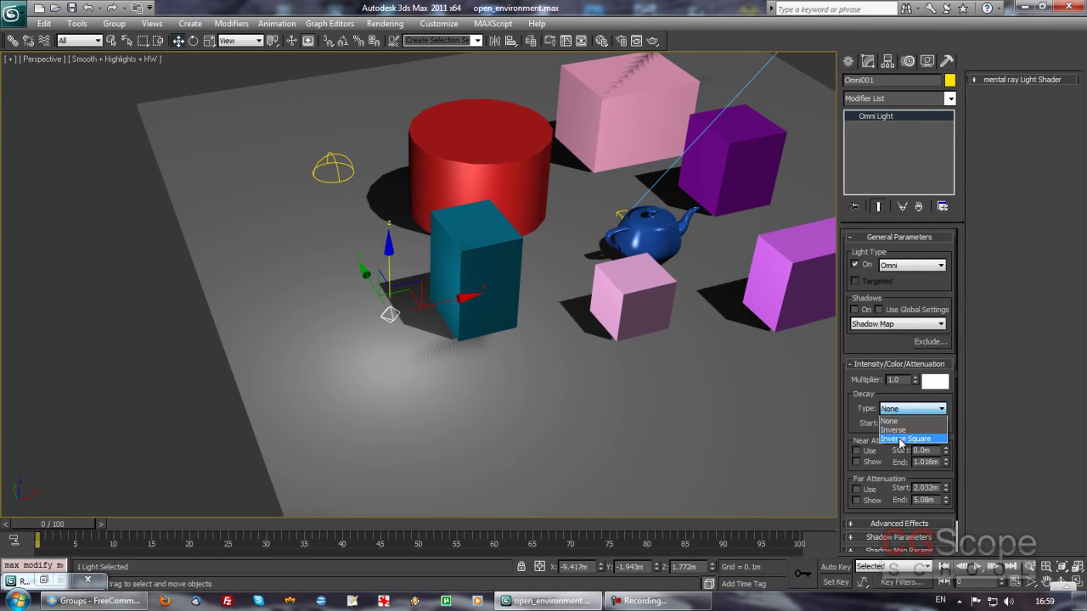
pyautogui.click(902, 439)
pyautogui.moveTo(914, 425)
pyautogui.mouseDown()
pyautogui.moveTo(907, 393)
pyautogui.moveTo(908, 416)
pyautogui.moveTo(920, 406)
pyautogui.moveTo(921, 417)
pyautogui.mouseUp()
pyautogui.moveTo(534, 386)
pyautogui.keyDown('alt'); pyautogui.mouseDown(button='middle')
pyautogui.moveTo(355, 309)
pyautogui.moveTo(412, 330)
pyautogui.mouseUp(button='middle'); pyautogui.keyUp('alt')
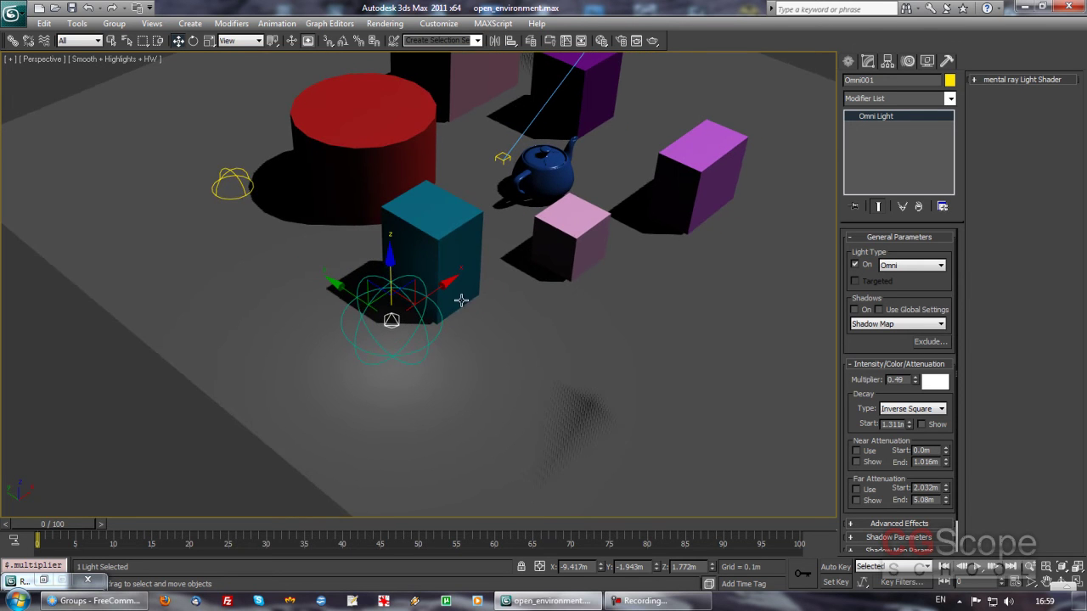
pyautogui.keyDown('alt'); pyautogui.moveTo(461, 300); pyautogui.dragTo(393, 306, button='middle'); pyautogui.keyUp('alt')
pyautogui.keyDown('alt'); pyautogui.moveTo(450, 326); pyautogui.dragTo(420, 325, button='middle'); pyautogui.keyUp('alt')
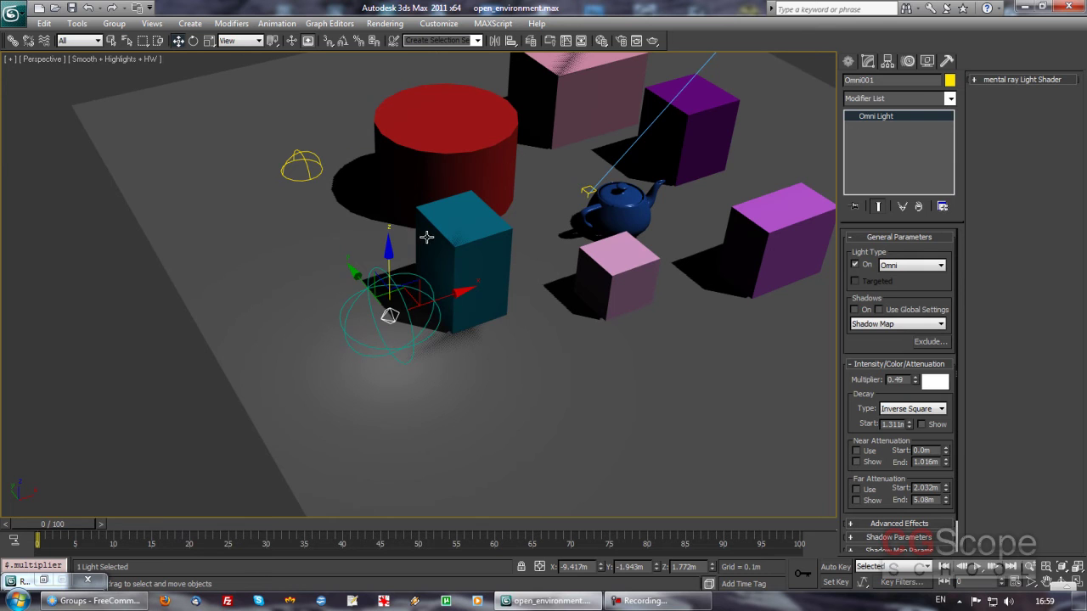
pyautogui.moveTo(508, 316)
pyautogui.keyDown('alt'); pyautogui.mouseDown(button='middle')
pyautogui.moveTo(458, 290)
pyautogui.moveTo(471, 291)
pyautogui.mouseUp(button='middle'); pyautogui.keyUp('alt')
pyautogui.press('Delete')
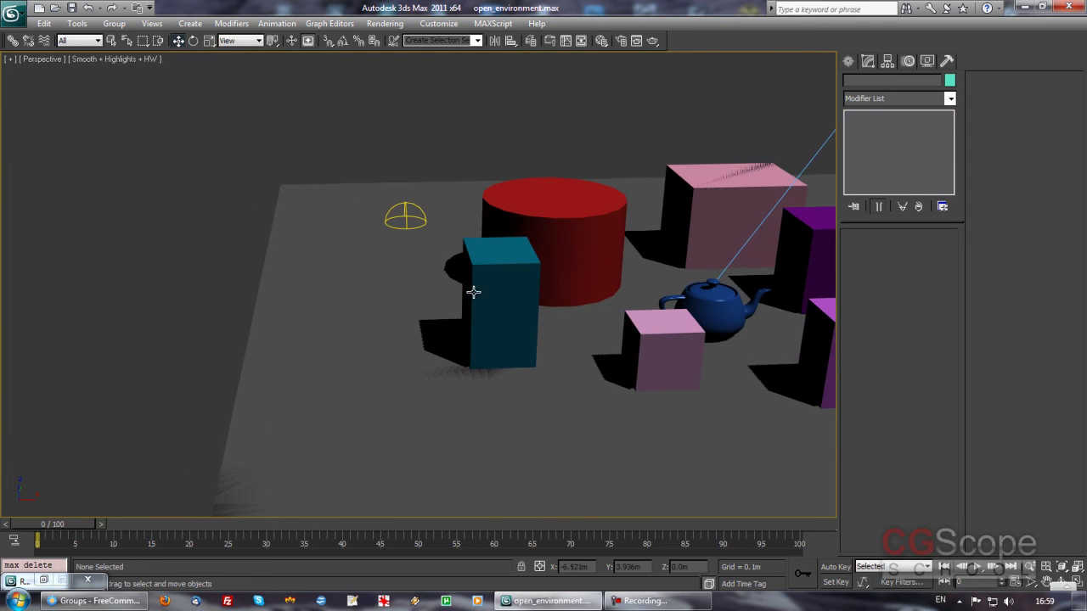
pyautogui.keyDown('alt'); pyautogui.moveTo(619, 286); pyautogui.dragTo(466, 294, button='middle'); pyautogui.keyUp('alt')
pyautogui.scroll(-5, 451, 310)
# - Select the directional light and the BG ground plane, then orbit and zoom in
pyautogui.click(548, 101)
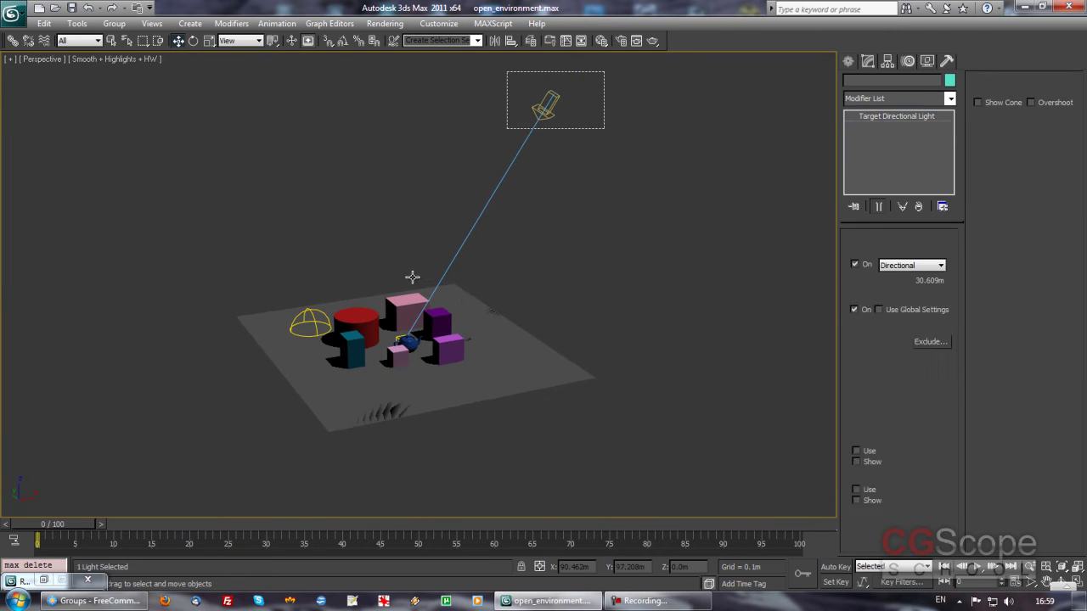
pyautogui.click(312, 310)
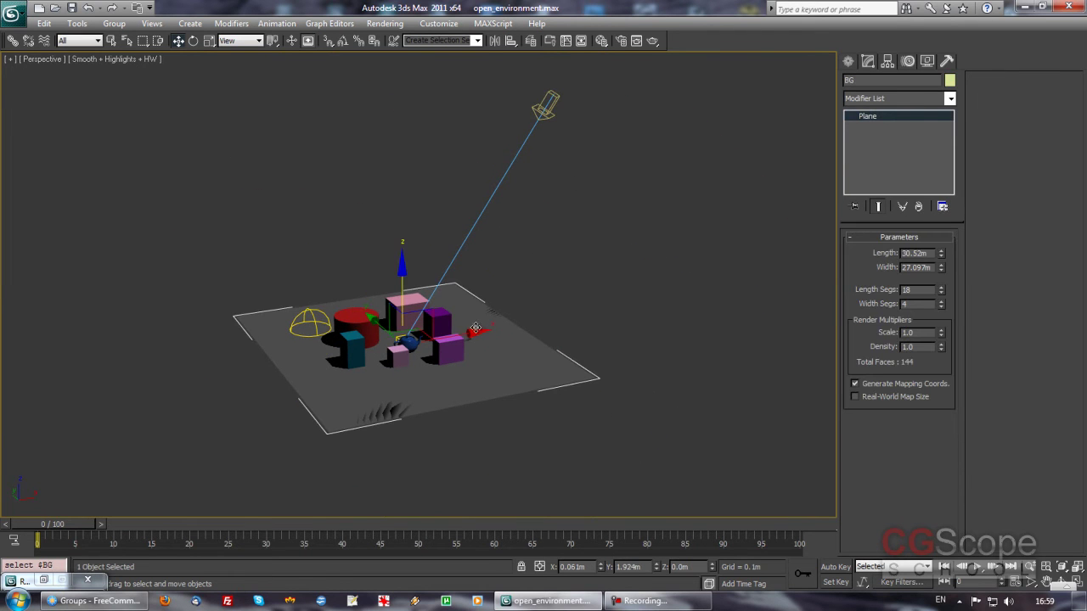
pyautogui.moveTo(538, 339)
pyautogui.keyDown('alt'); pyautogui.mouseDown(button='middle')
pyautogui.moveTo(547, 338)
pyautogui.moveTo(500, 331)
pyautogui.mouseUp(button='middle'); pyautogui.keyUp('alt')
pyautogui.scroll(2, 543, 335)
pyautogui.scroll(2, 517, 327)
pyautogui.scroll(2, 516, 326)
pyautogui.scroll(2, 501, 329)
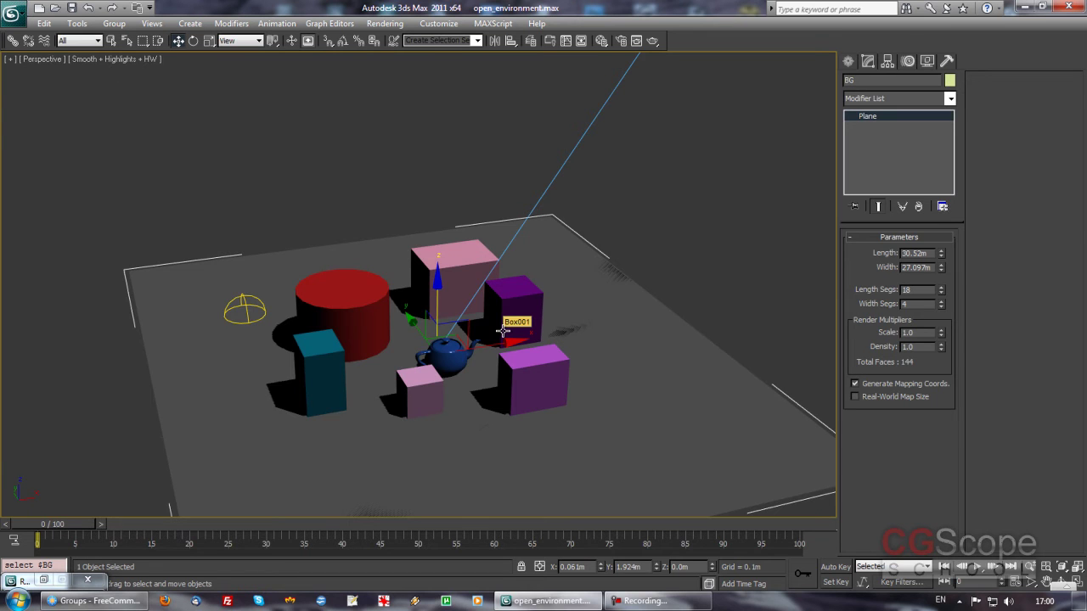
pyautogui.moveTo(503, 331)
pyautogui.keyDown('alt'); pyautogui.mouseDown(button='middle')
pyautogui.moveTo(497, 298)
pyautogui.moveTo(621, 277)
pyautogui.moveTo(553, 281)
pyautogui.moveTo(596, 306)
pyautogui.mouseUp(button='middle'); pyautogui.keyUp('alt')
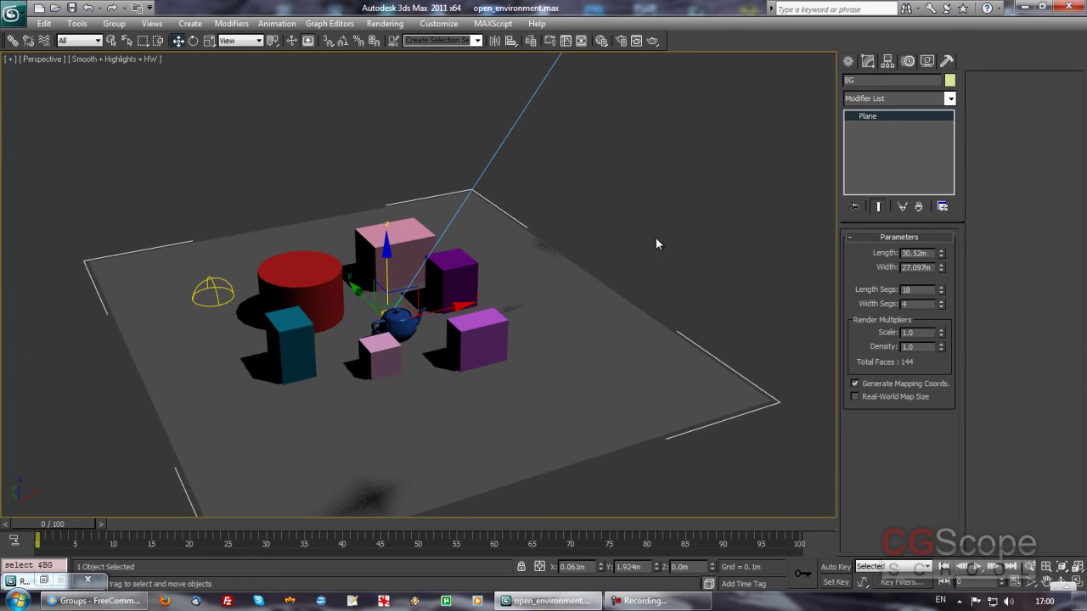
# - Clear the selection, settle on a flatter view, and open the Rendering menu
pyautogui.click(656, 239)
pyautogui.scroll(-5, 599, 253)
pyautogui.scroll(2, 598, 253)
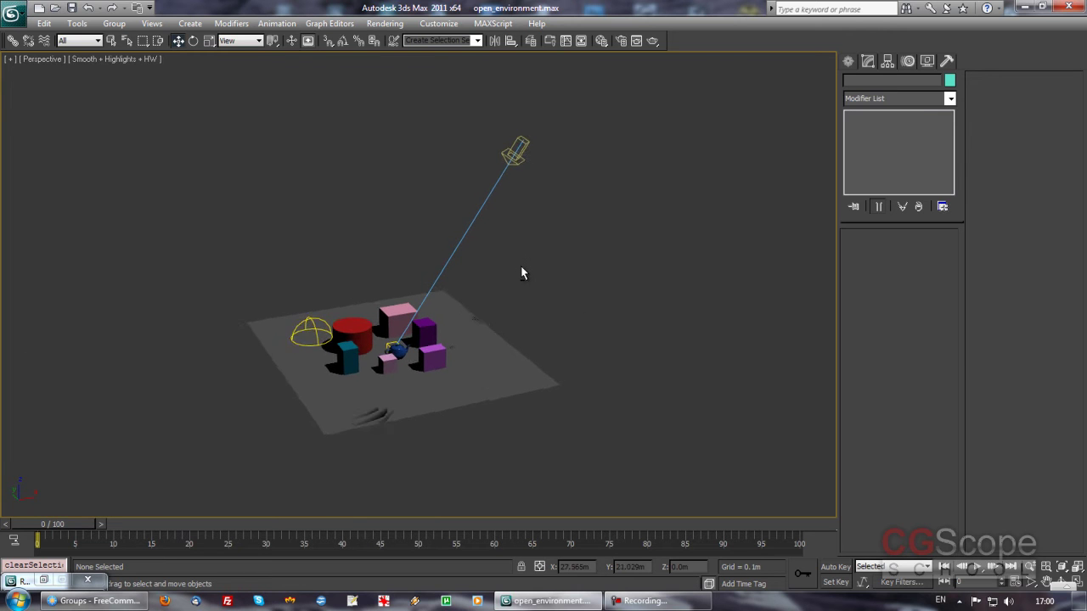
pyautogui.scroll(3, 521, 269)
pyautogui.moveTo(521, 273)
pyautogui.keyDown('alt'); pyautogui.mouseDown(button='middle')
pyautogui.moveTo(513, 267)
pyautogui.moveTo(544, 250)
pyautogui.moveTo(519, 269)
pyautogui.moveTo(531, 263)
pyautogui.moveTo(549, 278)
pyautogui.mouseUp(button='middle'); pyautogui.keyUp('alt')
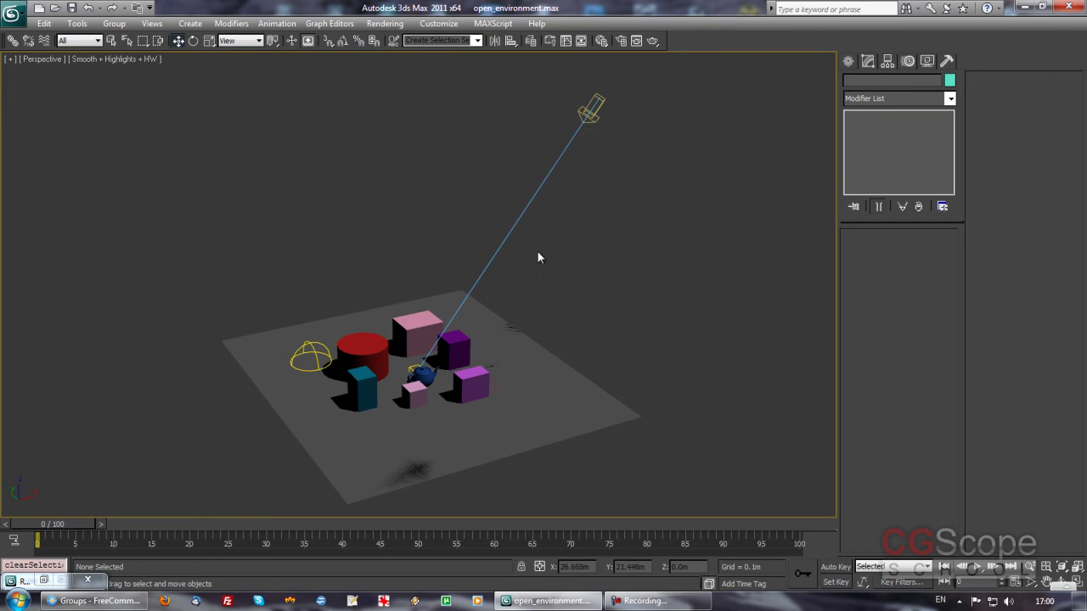
pyautogui.click(384, 23)
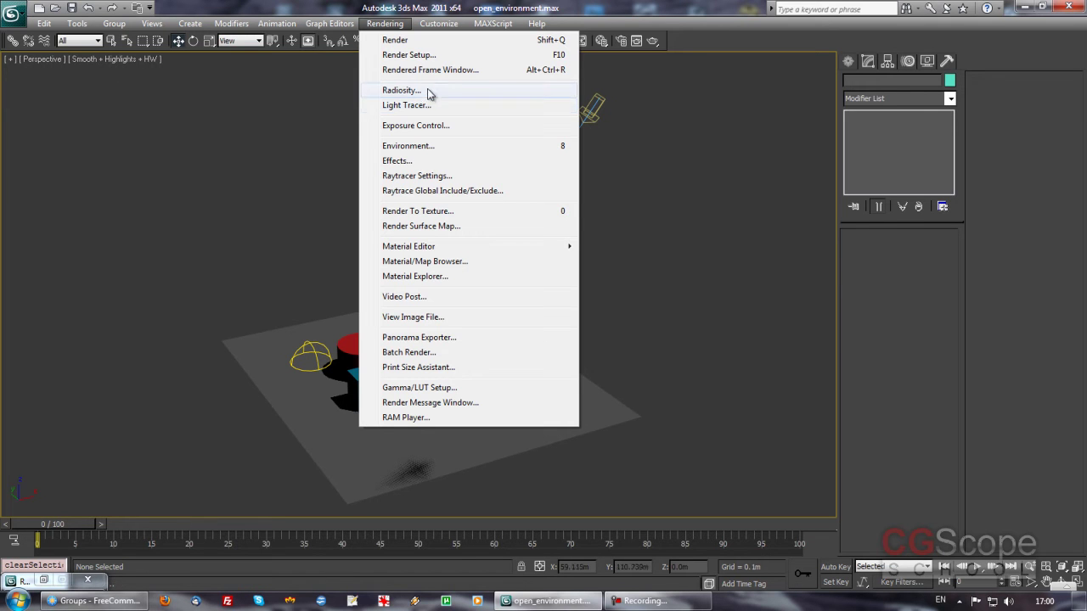
# - Close the Rendering menu and zoom in to a low, flat view of the scene
pyautogui.click(431, 6)
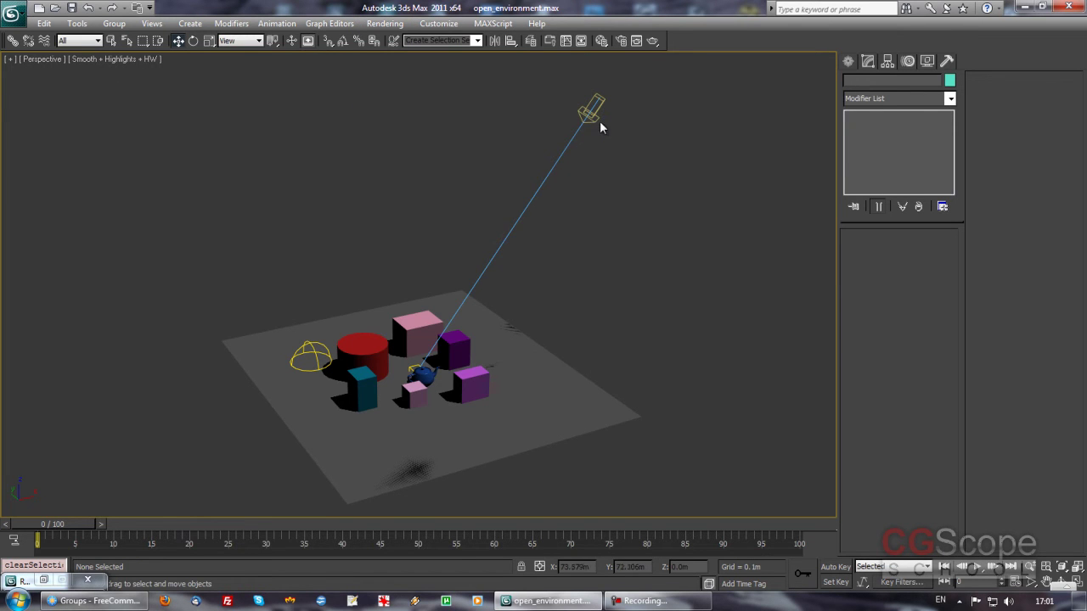
pyautogui.moveTo(528, 318)
pyautogui.keyDown('alt'); pyautogui.mouseDown(button='middle')
pyautogui.moveTo(517, 323)
pyautogui.moveTo(533, 310)
pyautogui.moveTo(483, 314)
pyautogui.moveTo(475, 290)
pyautogui.moveTo(513, 314)
pyautogui.moveTo(551, 290)
pyautogui.moveTo(534, 305)
pyautogui.moveTo(516, 303)
pyautogui.moveTo(524, 262)
pyautogui.moveTo(516, 316)
pyautogui.mouseUp(button='middle'); pyautogui.keyUp('alt')
pyautogui.scroll(2, 504, 315)
pyautogui.scroll(1, 529, 305)
pyautogui.scroll(1, 516, 316)
pyautogui.scroll(1, 516, 314)
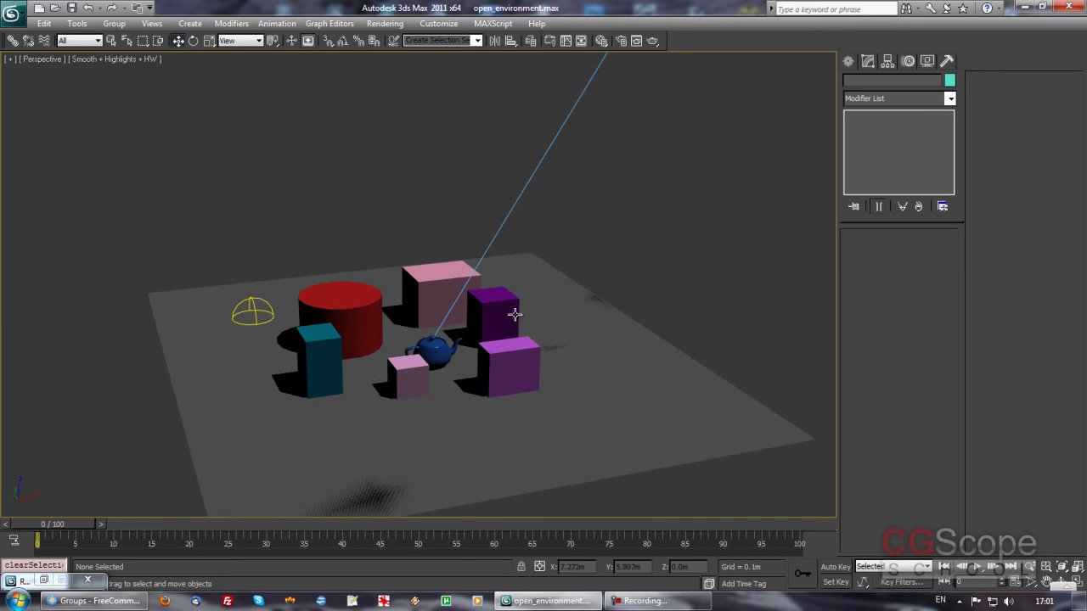
pyautogui.scroll(1, 517, 313)
pyautogui.scroll(1, 530, 316)
pyautogui.scroll(1, 529, 310)
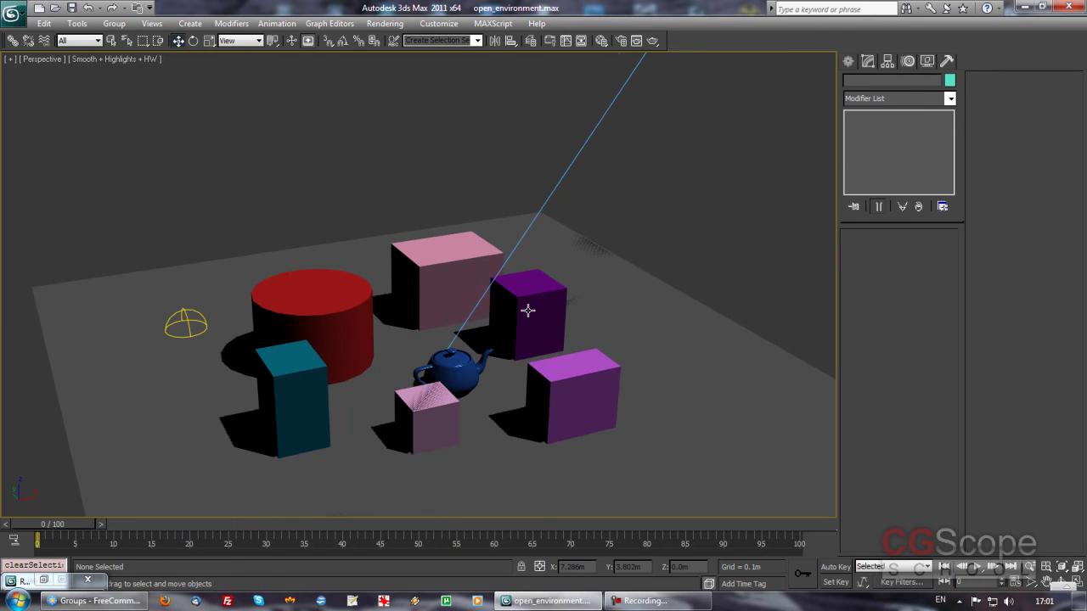
pyautogui.scroll(1, 530, 323)
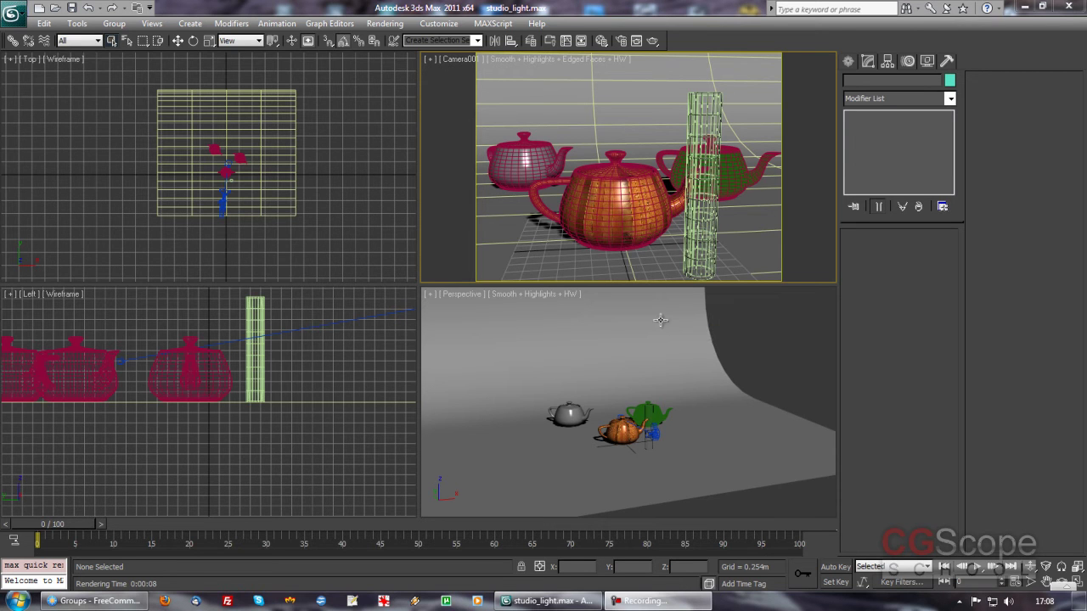
# - Orbit the Perspective view around the teapots and toggle the grid in the Camera001 view
pyautogui.click(658, 371)
pyautogui.moveTo(660, 369)
pyautogui.keyDown('alt'); pyautogui.mouseDown(button='middle')
pyautogui.moveTo(730, 415)
pyautogui.moveTo(594, 407)
pyautogui.mouseUp(button='middle'); pyautogui.keyUp('alt')
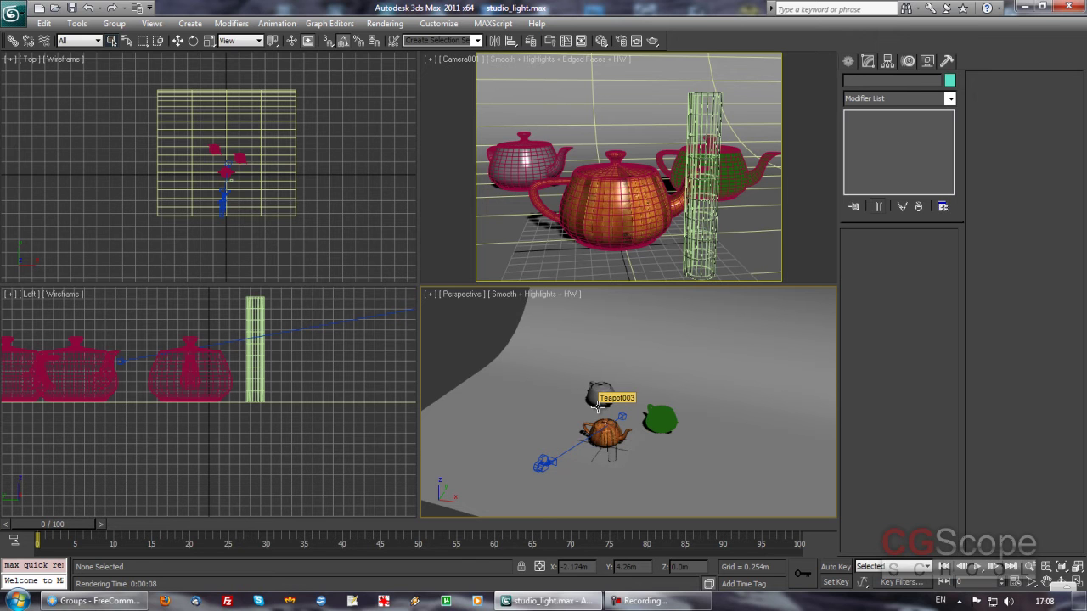
pyautogui.rightClick(624, 153)
pyautogui.press('g')
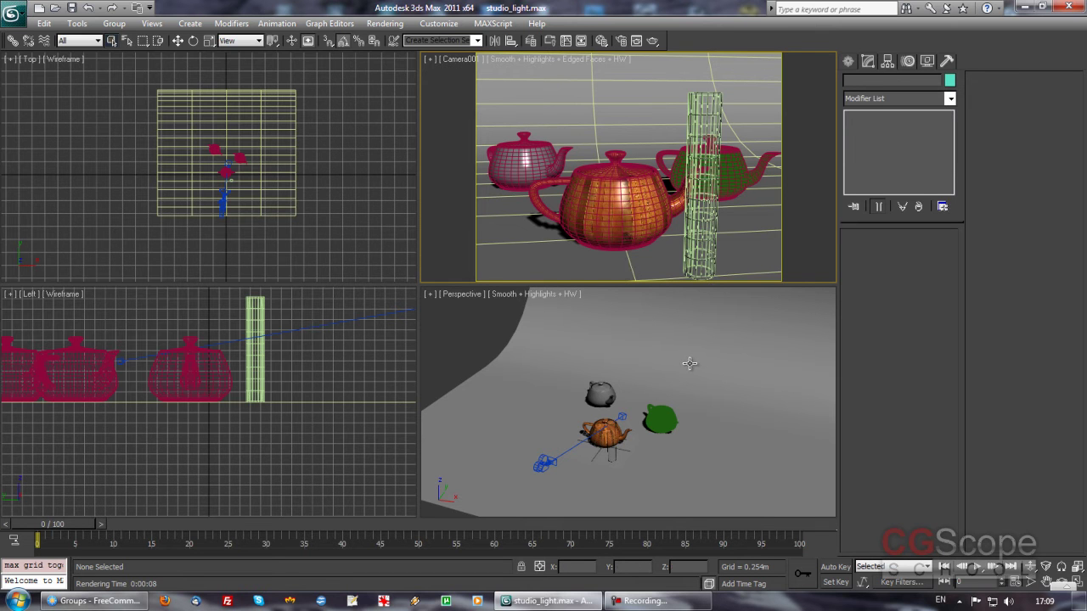
pyautogui.moveTo(627, 380)
pyautogui.keyDown('alt'); pyautogui.mouseDown(button='middle')
pyautogui.moveTo(649, 397)
pyautogui.moveTo(640, 406)
pyautogui.mouseUp(button='middle'); pyautogui.keyUp('alt')
# - Zoom in on the teapots in Perspective with Edged Faces turned off
pyautogui.press('F4')
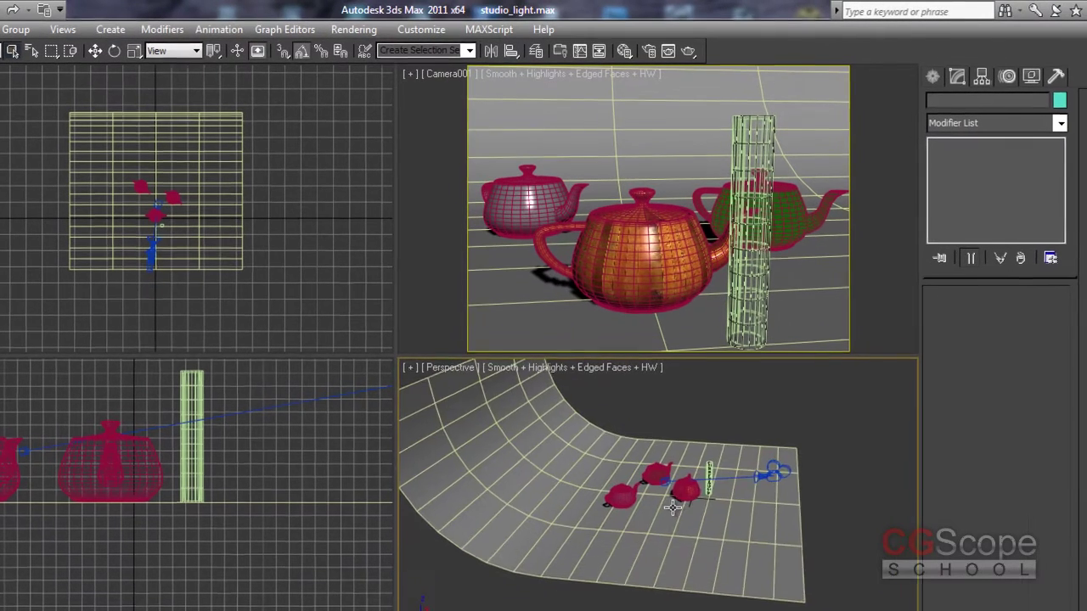
pyautogui.scroll(2, 672, 507)
pyautogui.scroll(4, 662, 504)
pyautogui.scroll(2, 655, 502)
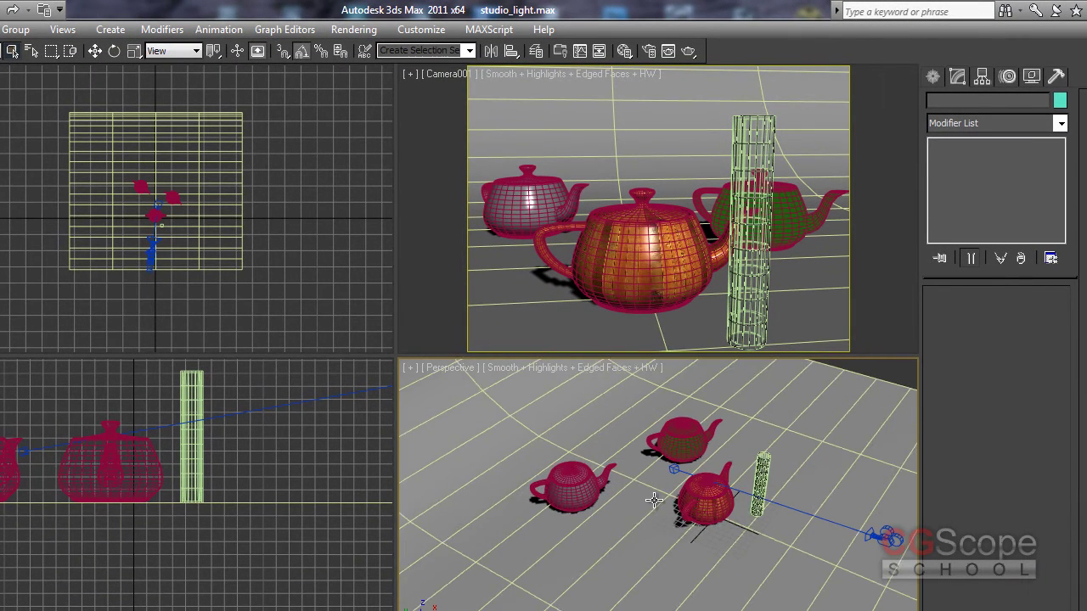
pyautogui.press('F4')
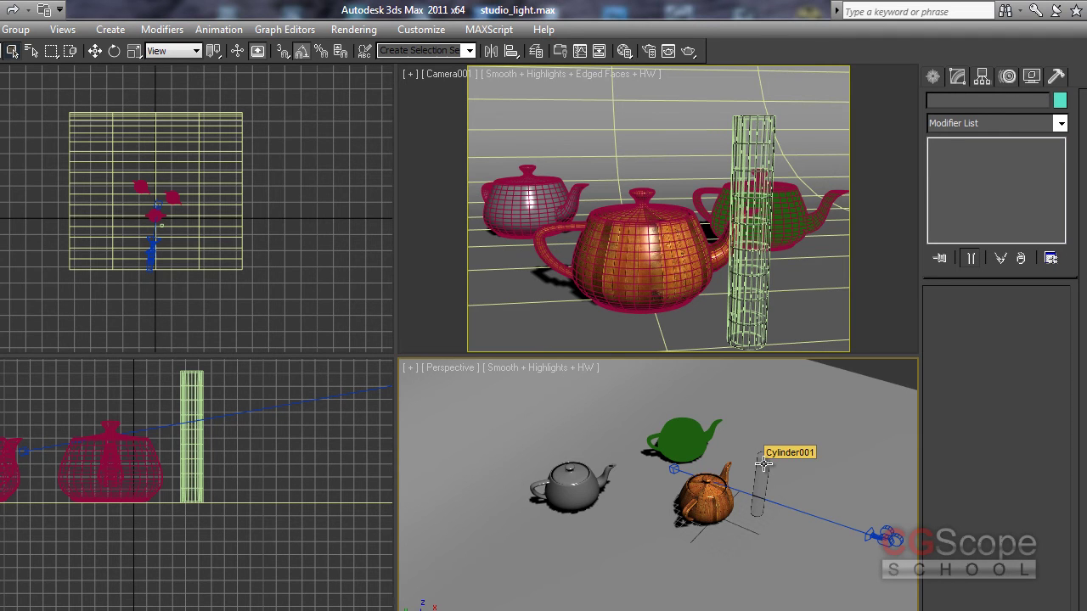
# - Check the grey, orange and green teapots, orbit to the floor edge, and activate Camera001
pyautogui.click(570, 485)
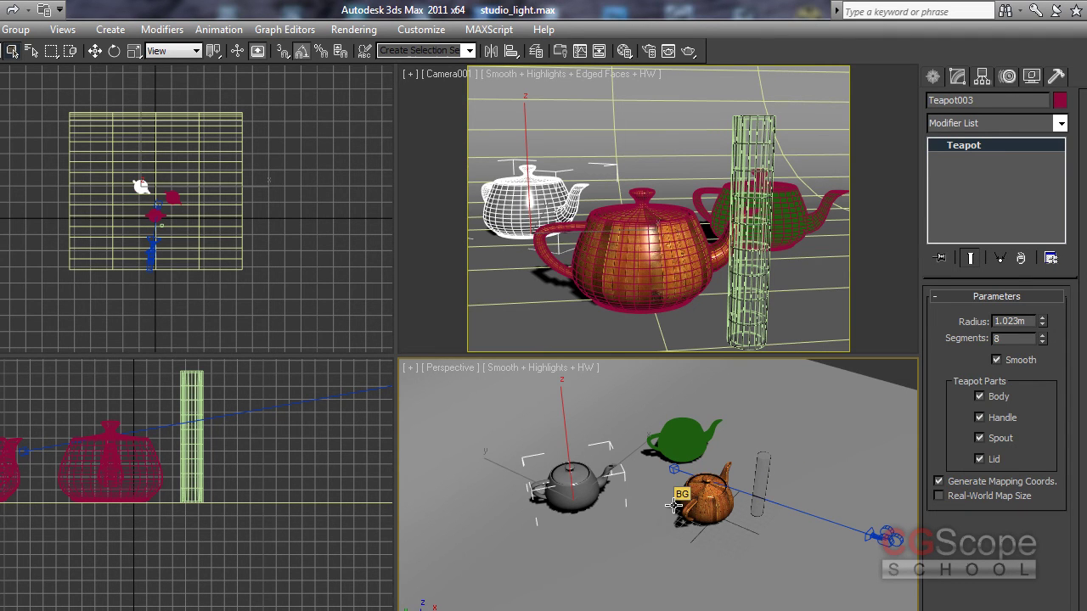
pyautogui.click(709, 499)
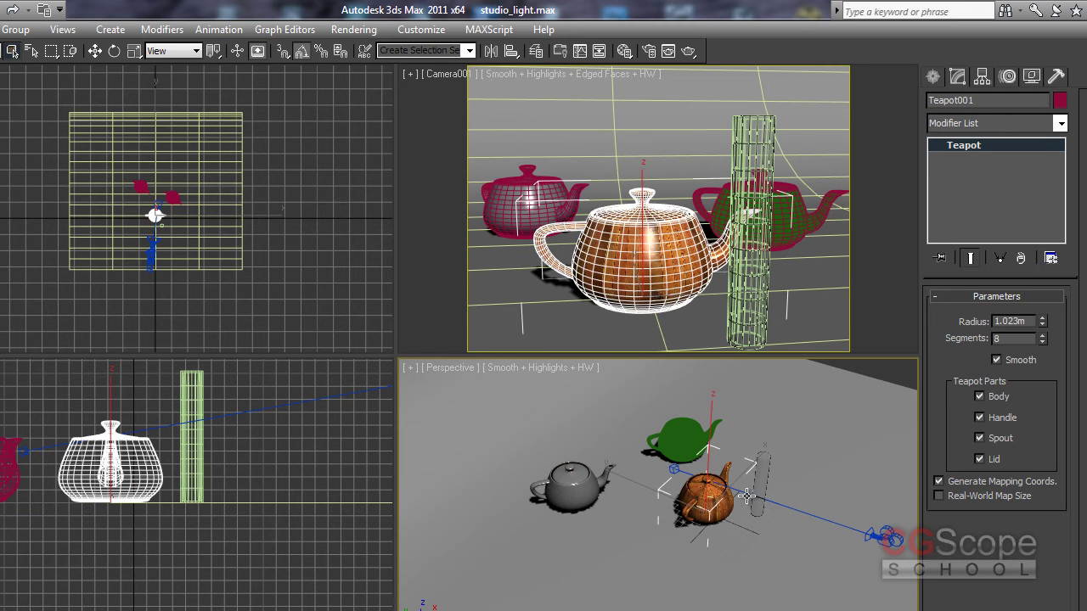
pyautogui.keyDown('alt'); pyautogui.moveTo(836, 414); pyautogui.dragTo(736, 457, button='middle'); pyautogui.keyUp('alt')
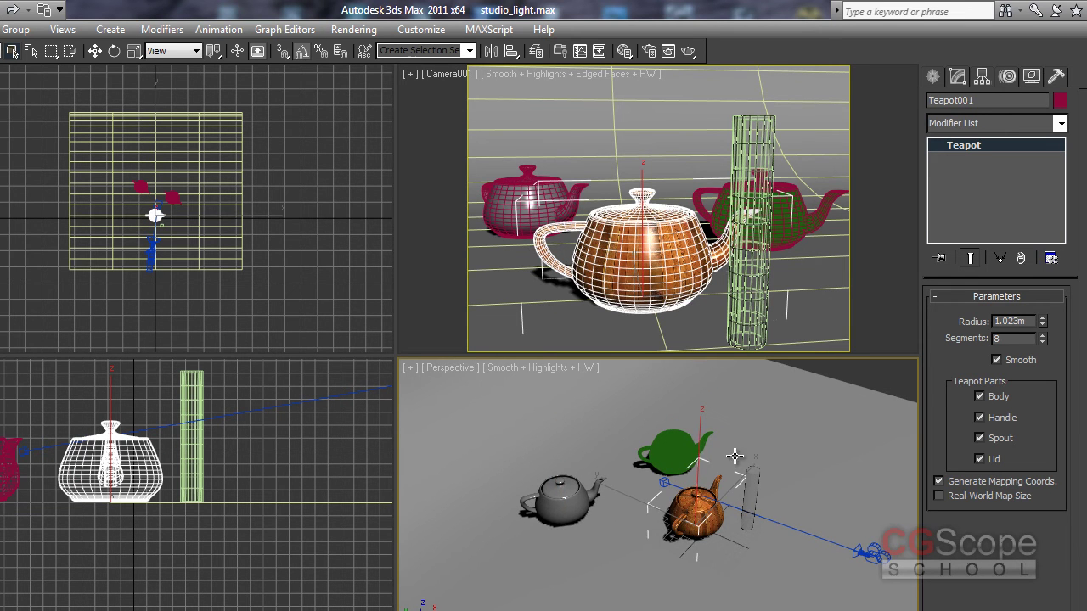
pyautogui.click(687, 447)
pyautogui.click(890, 383)
pyautogui.keyDown('alt'); pyautogui.moveTo(891, 384); pyautogui.dragTo(658, 211, button='middle'); pyautogui.keyUp('alt')
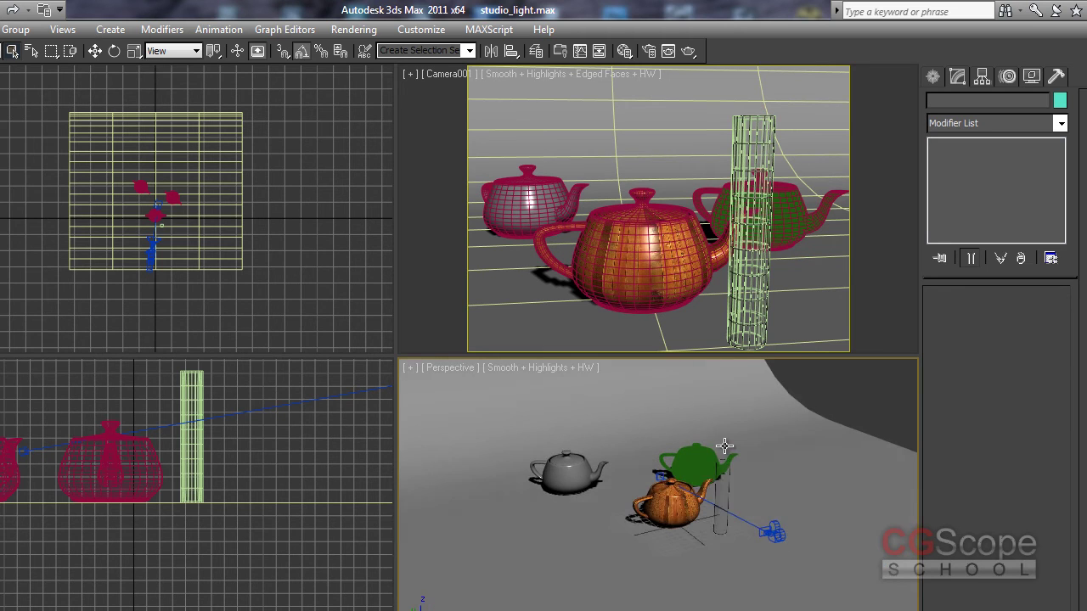
pyautogui.click(648, 157)
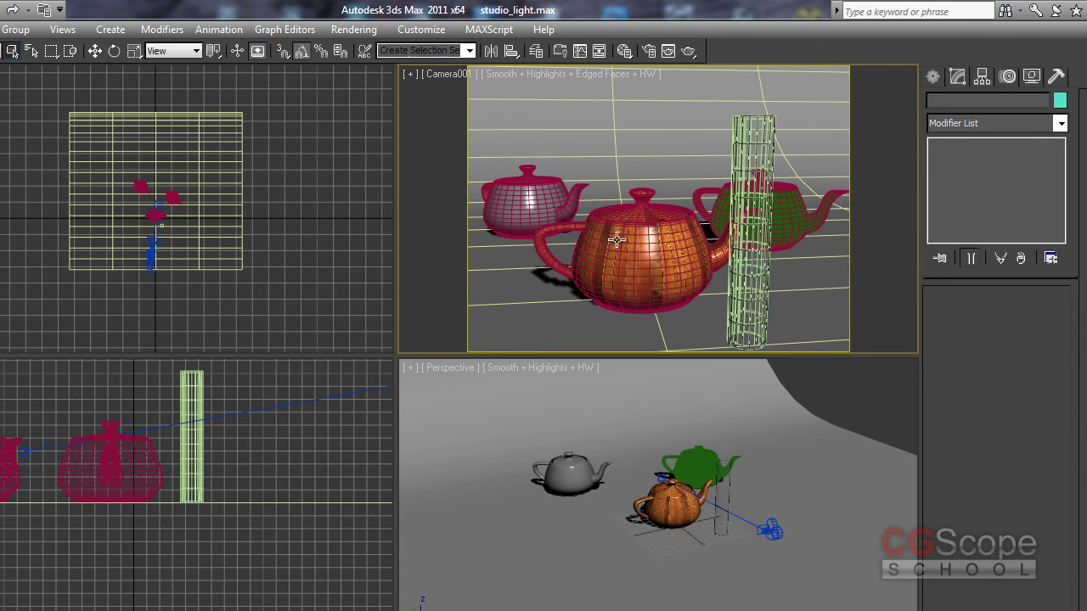
# - Render Camera001 showing the wood teapot and glass cylinder, then close the frame
pyautogui.click(689, 53)
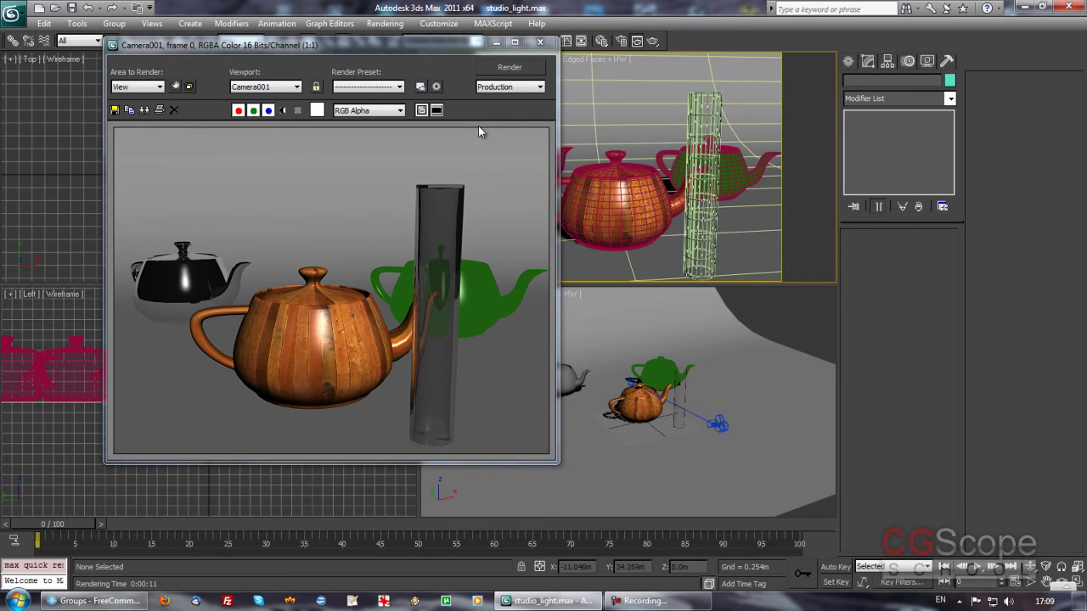
pyautogui.click(544, 45)
pyautogui.moveTo(609, 398)
pyautogui.keyDown('alt'); pyautogui.mouseDown(button='middle')
pyautogui.moveTo(645, 399)
pyautogui.moveTo(598, 417)
pyautogui.mouseUp(button='middle'); pyautogui.keyUp('alt')
pyautogui.click(595, 421)
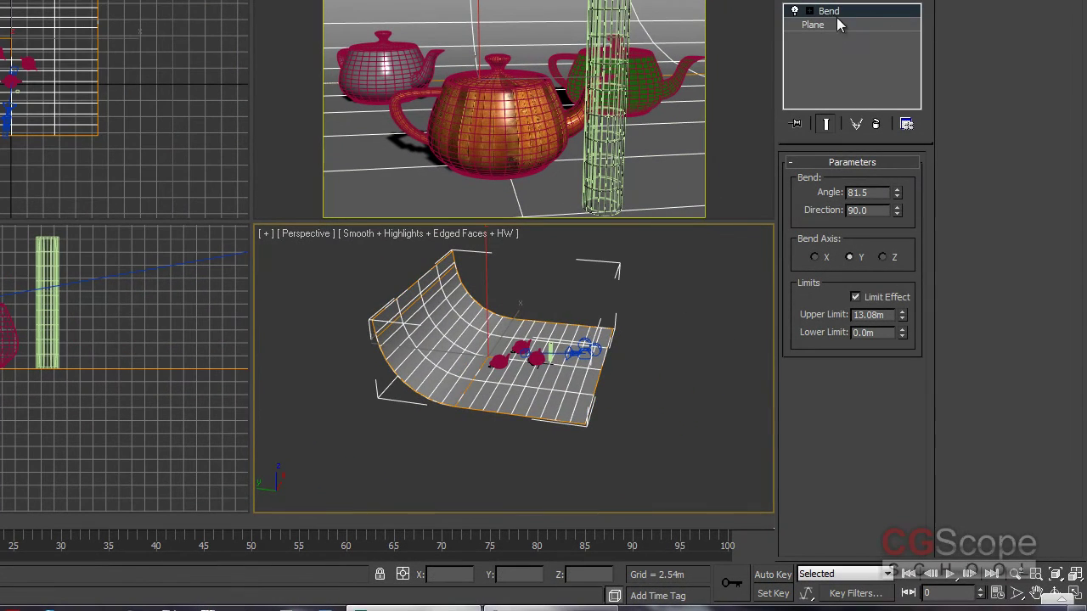
pyautogui.moveTo(550, 303)
pyautogui.keyDown('alt'); pyautogui.mouseDown(button='middle')
pyautogui.moveTo(569, 301)
pyautogui.moveTo(573, 323)
pyautogui.mouseUp(button='middle'); pyautogui.keyUp('alt')
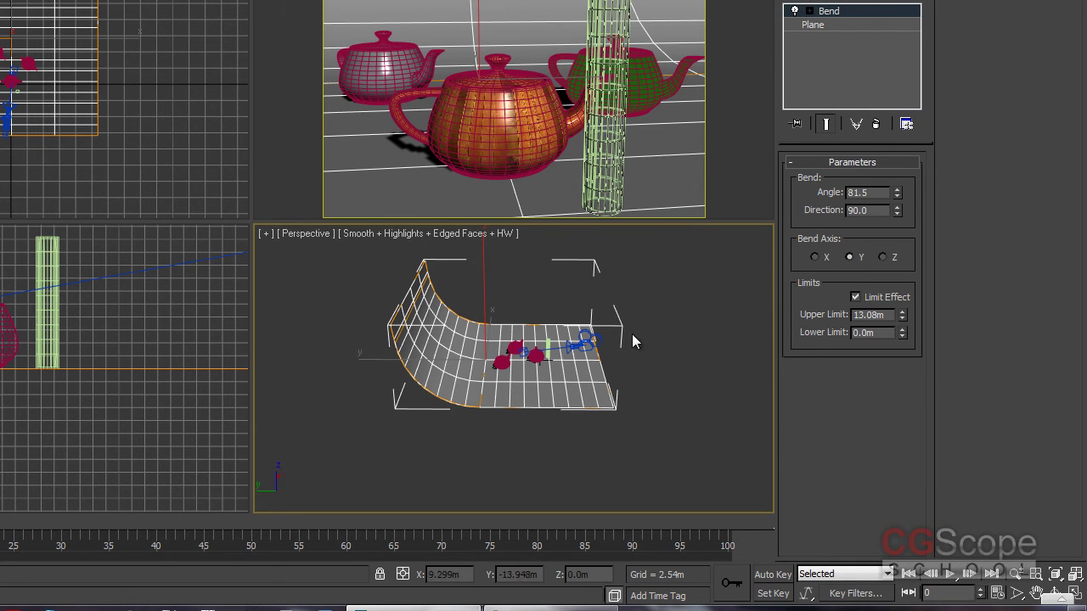
pyautogui.keyDown('alt'); pyautogui.moveTo(632, 336); pyautogui.dragTo(552, 341, button='middle'); pyautogui.keyUp('alt')
pyautogui.click(704, 322)
pyautogui.moveTo(705, 322)
pyautogui.keyDown('alt'); pyautogui.mouseDown(button='middle')
pyautogui.moveTo(494, 368)
pyautogui.moveTo(545, 388)
pyautogui.moveTo(541, 336)
pyautogui.moveTo(550, 368)
pyautogui.moveTo(572, 369)
pyautogui.mouseUp(button='middle'); pyautogui.keyUp('alt')
pyautogui.scroll(5, 547, 387)
# - Hide edge wires and grid in Perspective and pick Target Spot from the Standard lights
pyautogui.press('F4')
pyautogui.press('g')
pyautogui.click(852, 1)
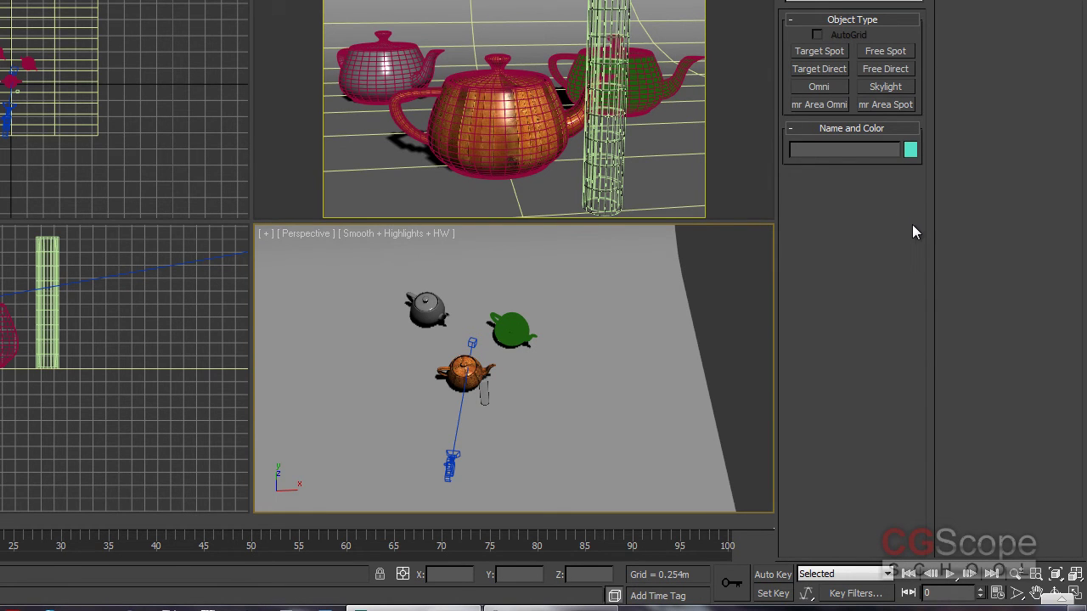
pyautogui.keyDown('alt'); pyautogui.moveTo(595, 371); pyautogui.dragTo(577, 339, button='middle'); pyautogui.keyUp('alt')
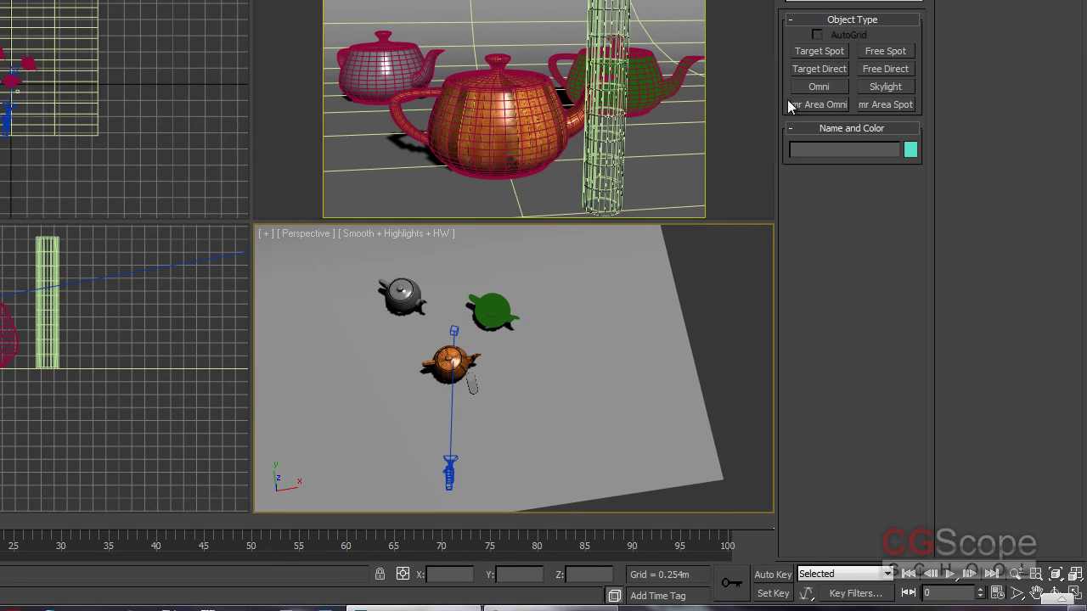
pyautogui.click(820, 52)
pyautogui.moveTo(621, 429)
pyautogui.keyDown('alt'); pyautogui.mouseDown(button='middle')
pyautogui.moveTo(603, 444)
pyautogui.moveTo(602, 408)
pyautogui.moveTo(582, 439)
pyautogui.moveTo(577, 428)
pyautogui.moveTo(583, 417)
pyautogui.moveTo(599, 437)
pyautogui.mouseUp(button='middle'); pyautogui.keyUp('alt')
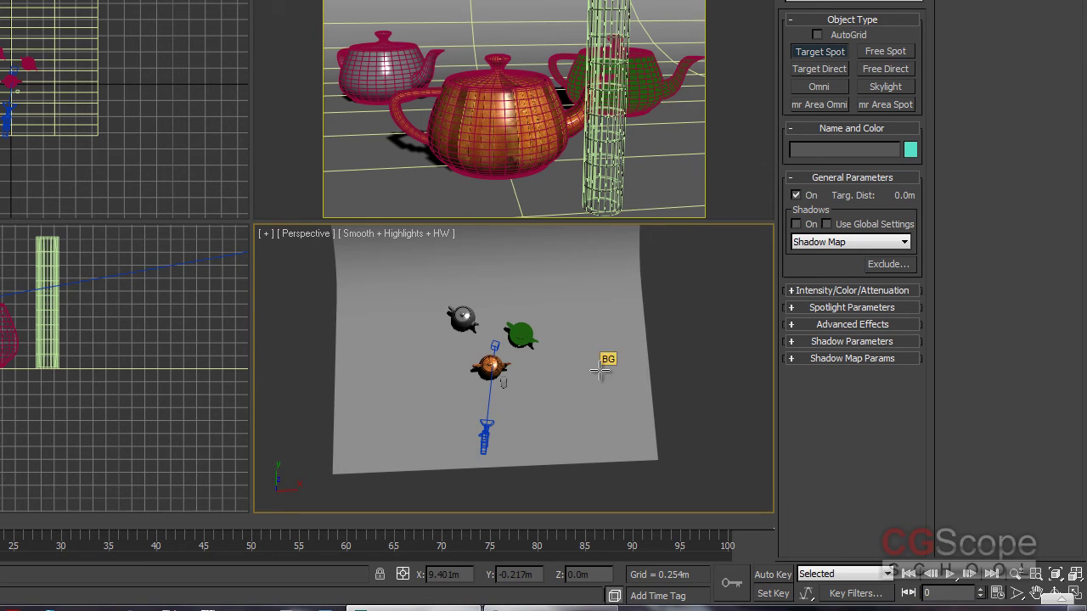
# - Draw Spot001 aimed at the teapots and move it about 9 m up and sideways
pyautogui.moveTo(563, 453); pyautogui.dragTo(503, 346)
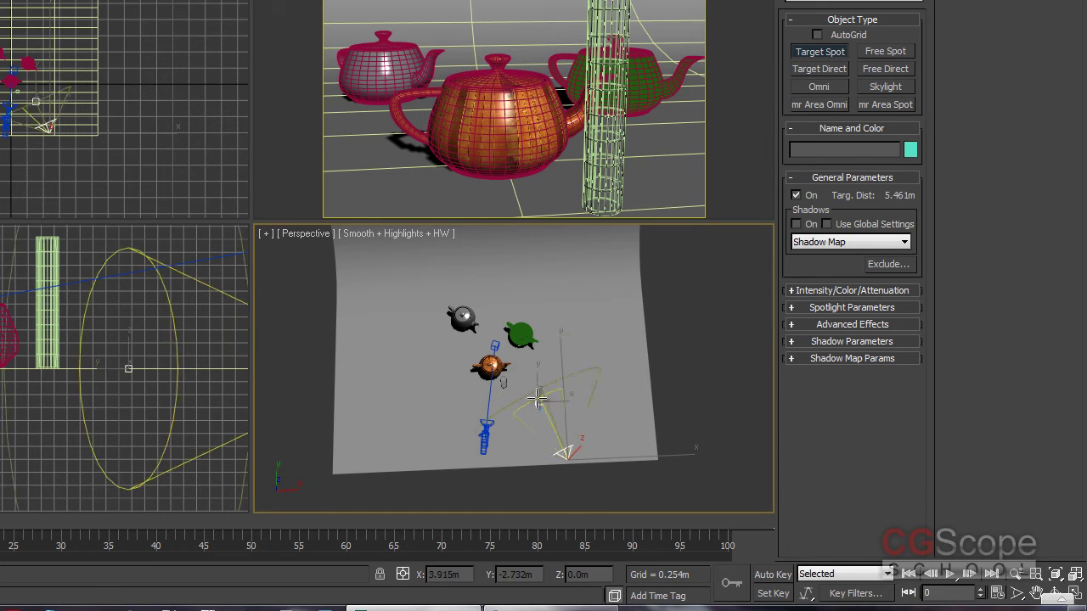
pyautogui.rightClick(553, 456)
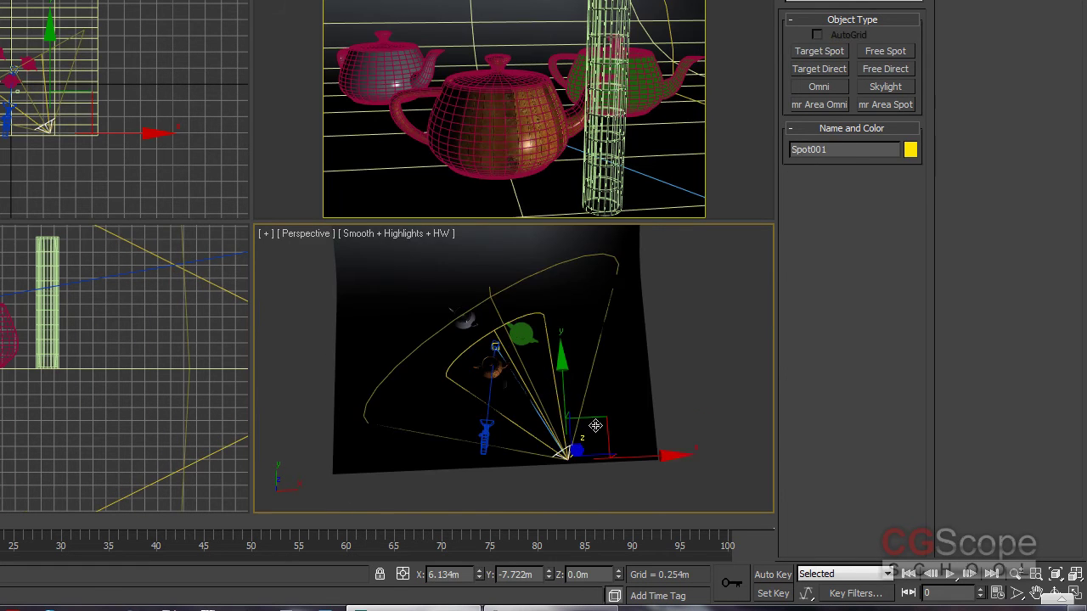
pyautogui.keyDown('alt'); pyautogui.moveTo(589, 427); pyautogui.dragTo(657, 340, button='middle'); pyautogui.keyUp('alt')
pyautogui.moveTo(657, 339)
pyautogui.mouseDown()
pyautogui.moveTo(585, 208)
pyautogui.moveTo(585, 223)
pyautogui.mouseUp()
pyautogui.keyDown('alt'); pyautogui.moveTo(594, 356); pyautogui.dragTo(610, 376, button='middle'); pyautogui.keyUp('alt')
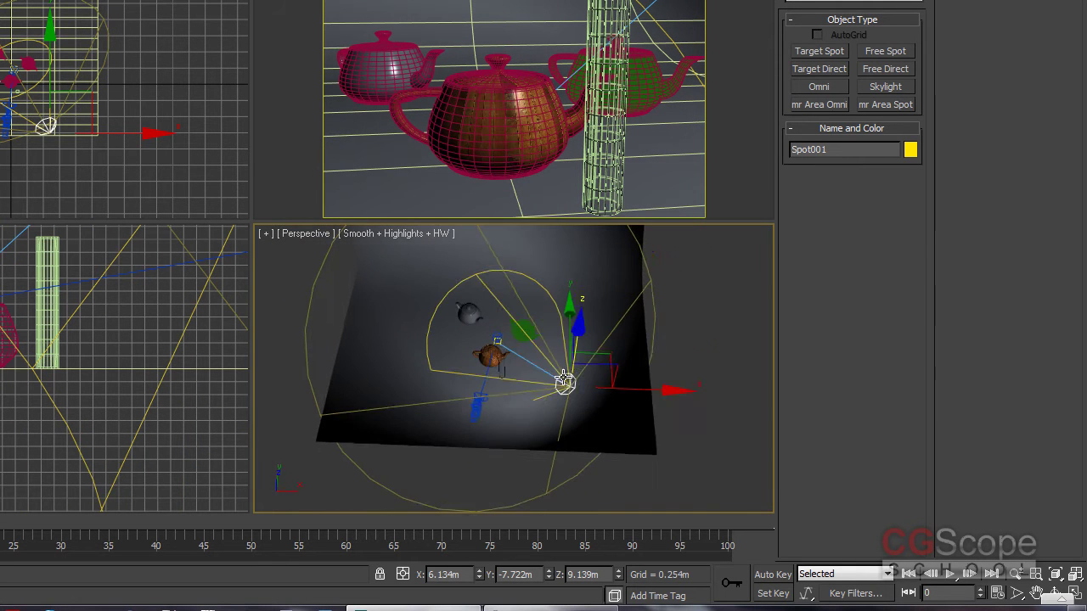
pyautogui.moveTo(610, 376); pyautogui.dragTo(592, 380)
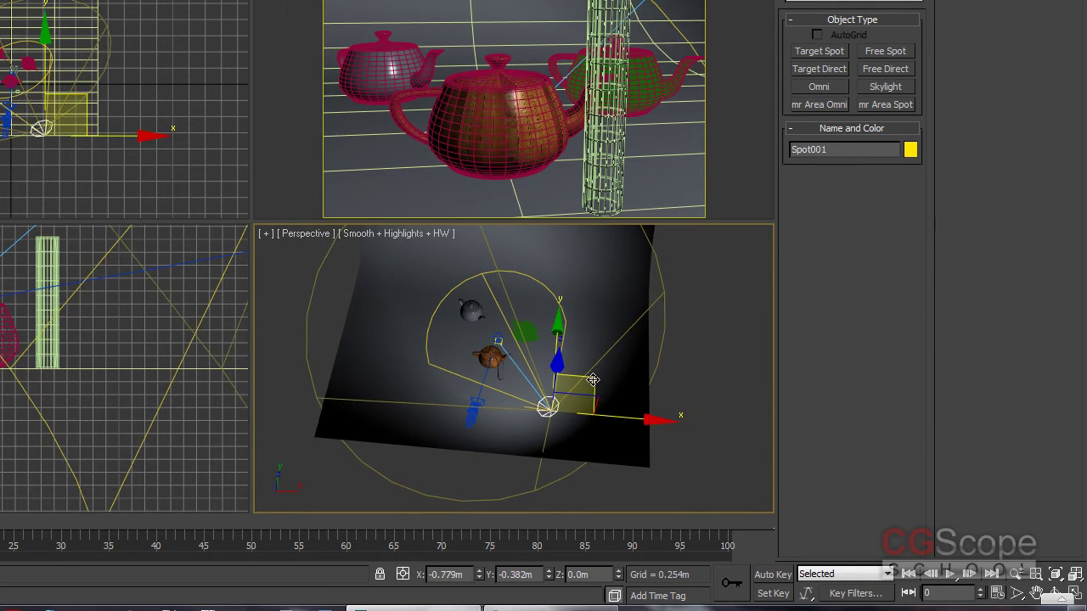
pyautogui.moveTo(611, 328)
pyautogui.keyDown('alt'); pyautogui.mouseDown(button='middle')
pyautogui.moveTo(714, 303)
pyautogui.moveTo(709, 311)
pyautogui.mouseUp(button='middle'); pyautogui.keyUp('alt')
pyautogui.click(560, 74)
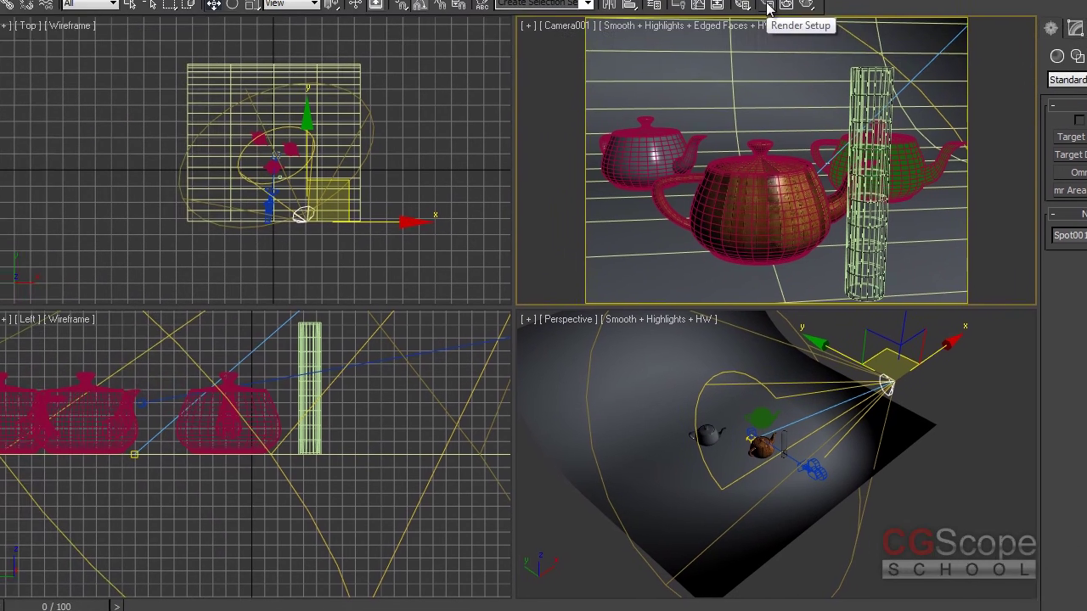
# - Uncheck Enable Raytracing on the Render Setup Raytracer tab and close the dialog
pyautogui.click(772, 7)
pyautogui.moveTo(871, 17); pyautogui.dragTo(325, 34)
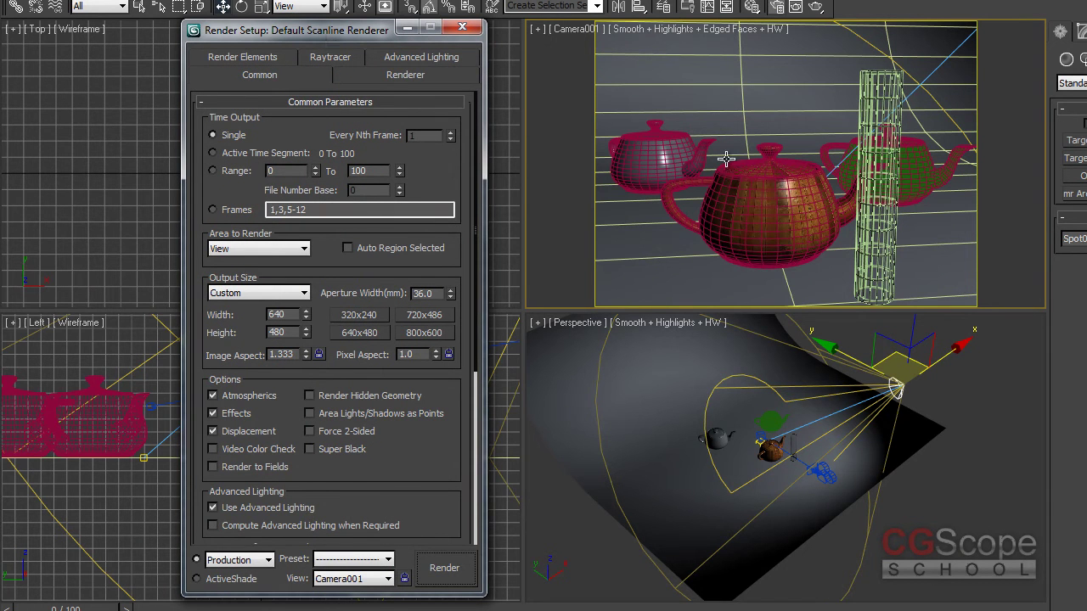
pyautogui.moveTo(343, 32); pyautogui.dragTo(335, 29)
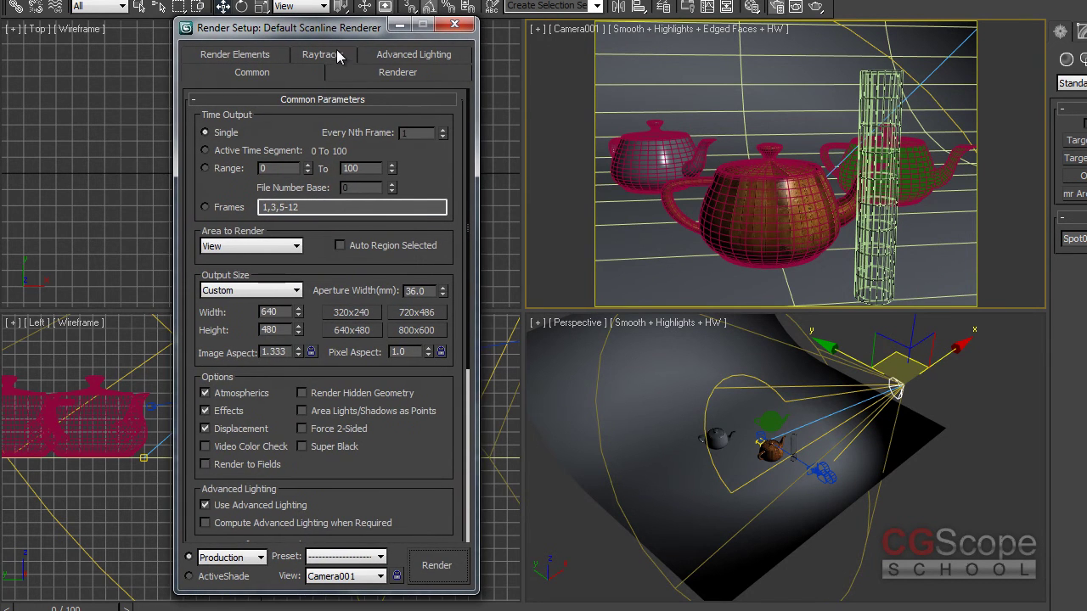
pyautogui.click(334, 56)
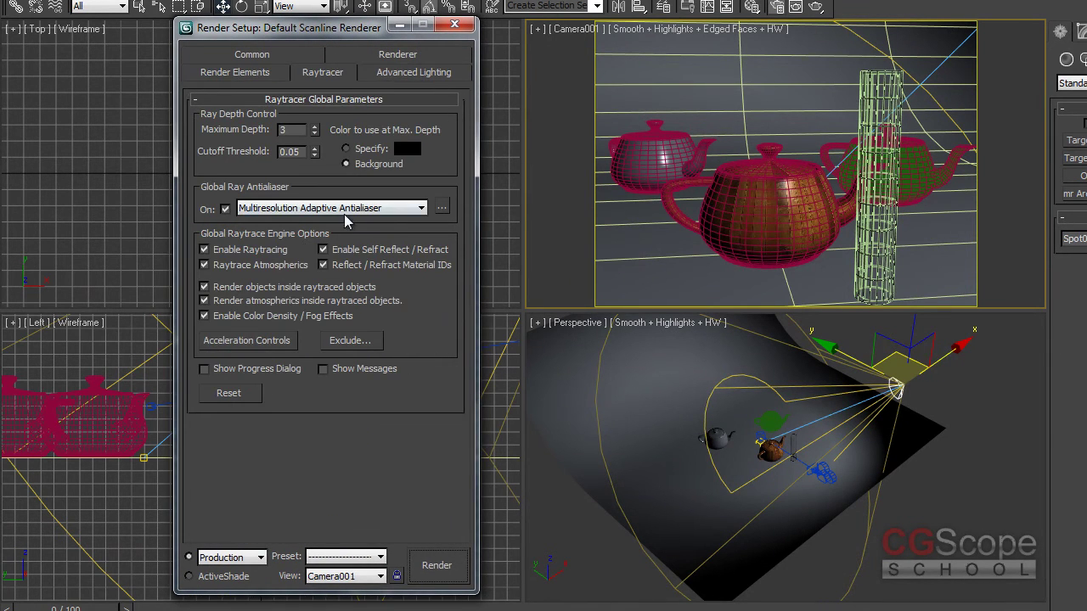
pyautogui.click(245, 250)
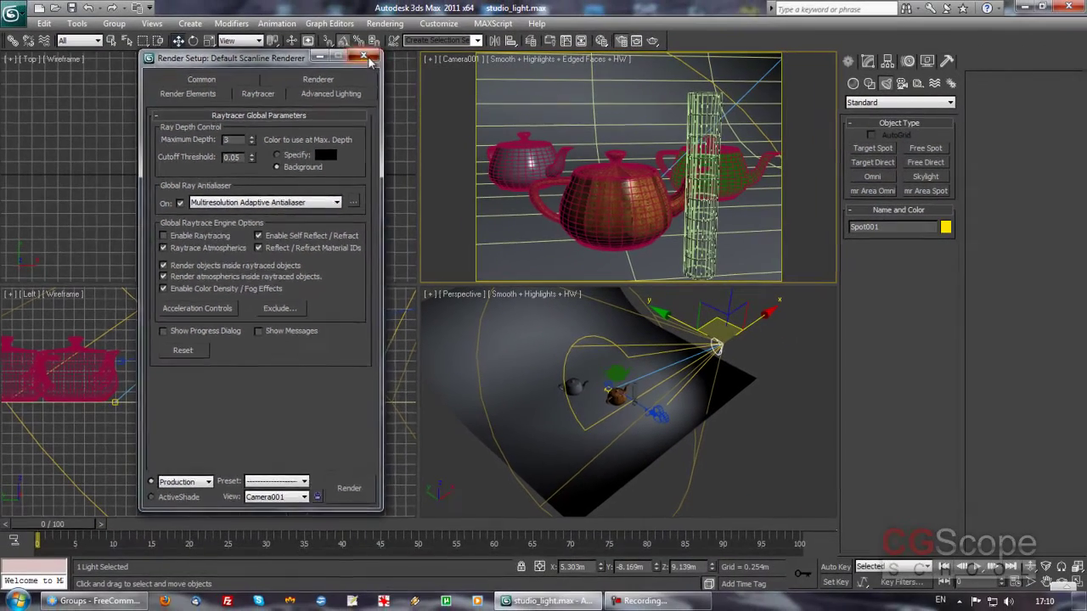
pyautogui.click(363, 57)
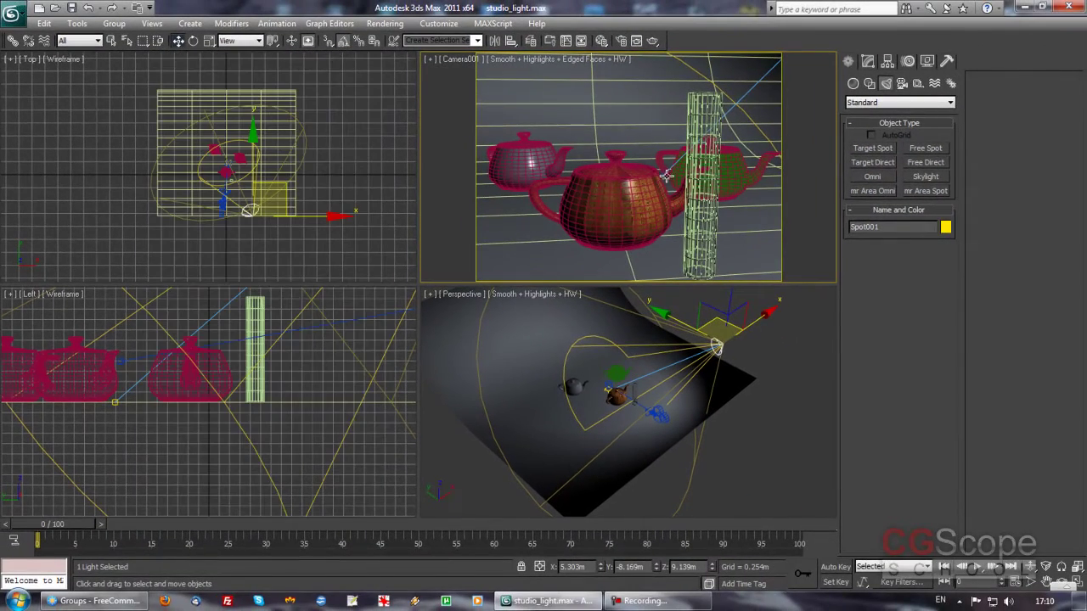
# - Render Camera001 lit by Spot001 and review the frame beside the viewports
pyautogui.click(652, 41)
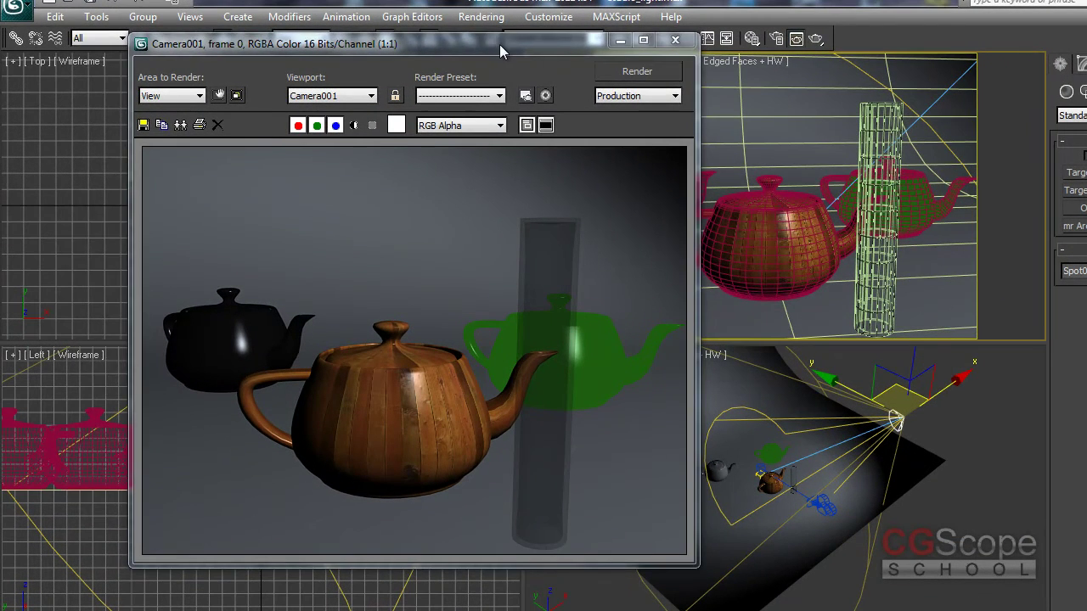
pyautogui.moveTo(501, 51); pyautogui.dragTo(448, 56)
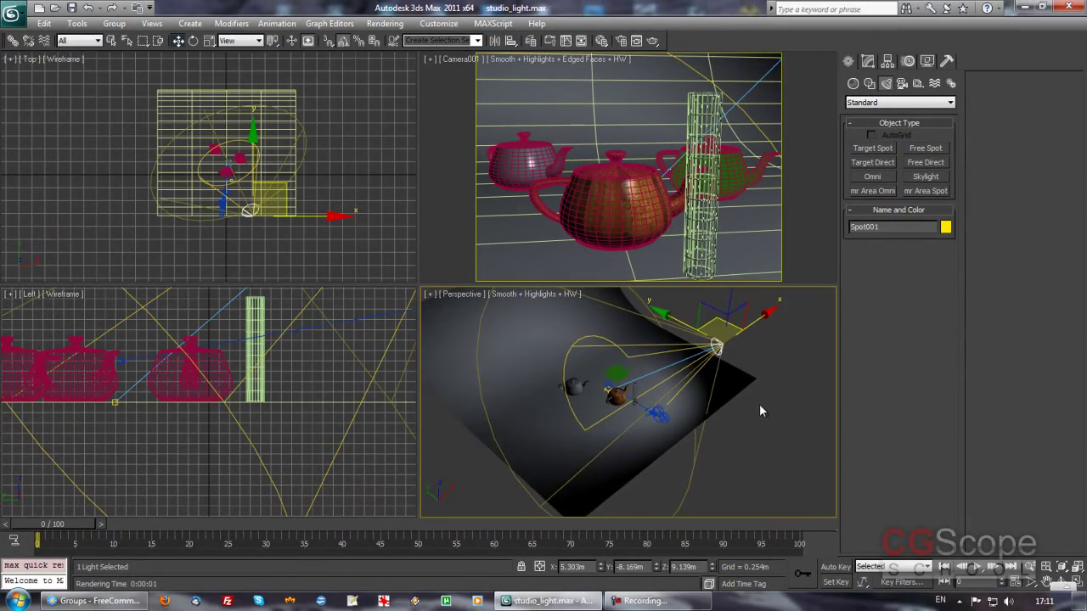
pyautogui.moveTo(758, 405)
pyautogui.keyDown('alt'); pyautogui.mouseDown(button='middle')
pyautogui.moveTo(766, 381)
pyautogui.moveTo(735, 308)
pyautogui.moveTo(716, 349)
pyautogui.mouseUp(button='middle'); pyautogui.keyUp('alt')
# - Reposition Spot001 and set its intensity Multiplier to 1.0
pyautogui.moveTo(716, 349); pyautogui.dragTo(729, 395)
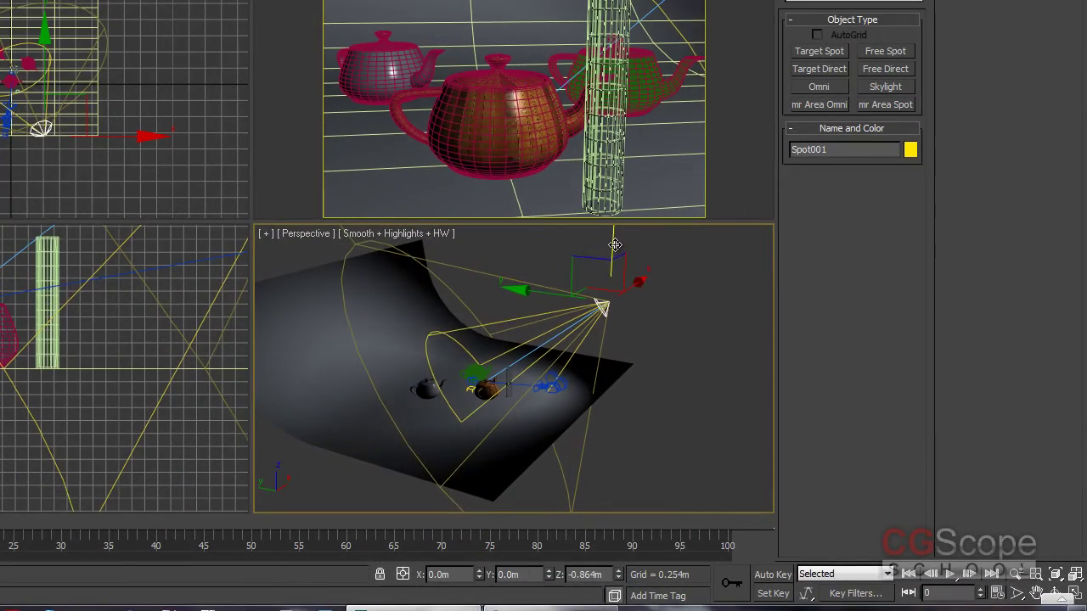
pyautogui.moveTo(560, 299); pyautogui.dragTo(579, 303)
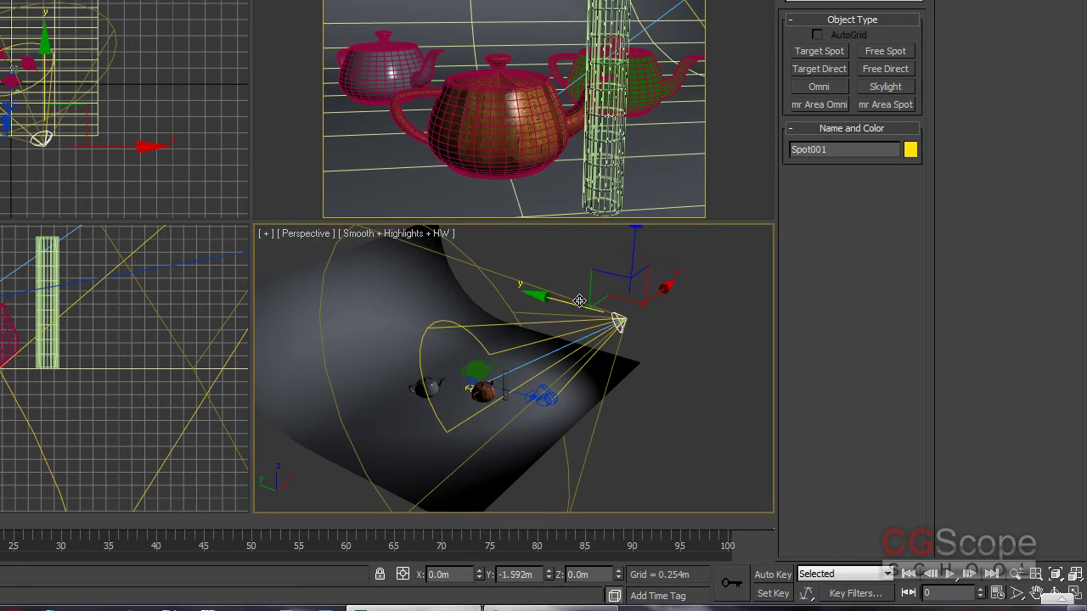
pyautogui.click(807, 2)
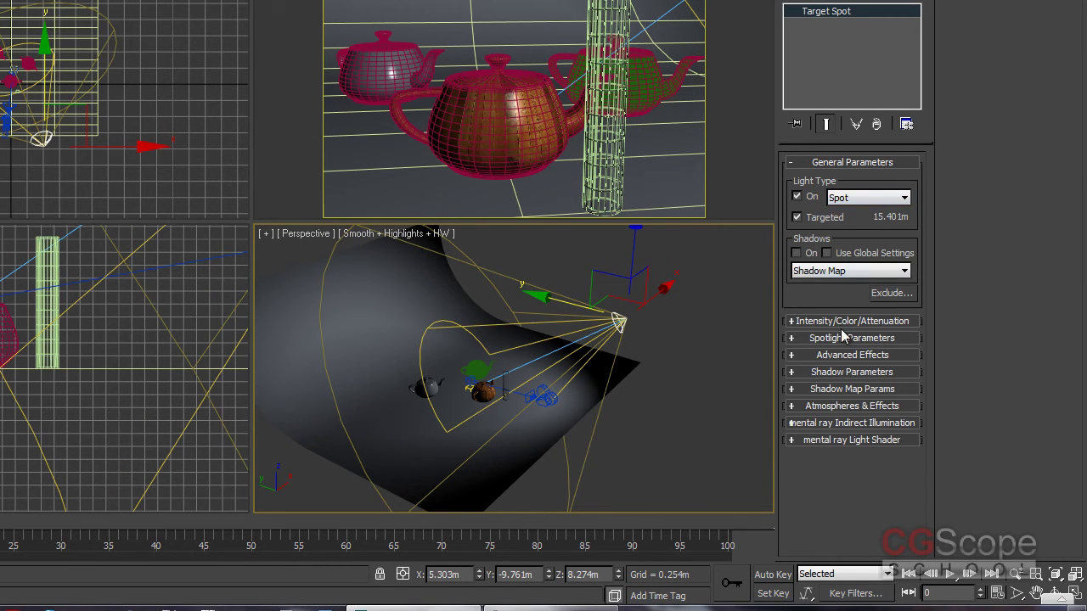
pyautogui.click(846, 321)
pyautogui.click(859, 340)
pyautogui.write('1.0')
pyautogui.press('Return')
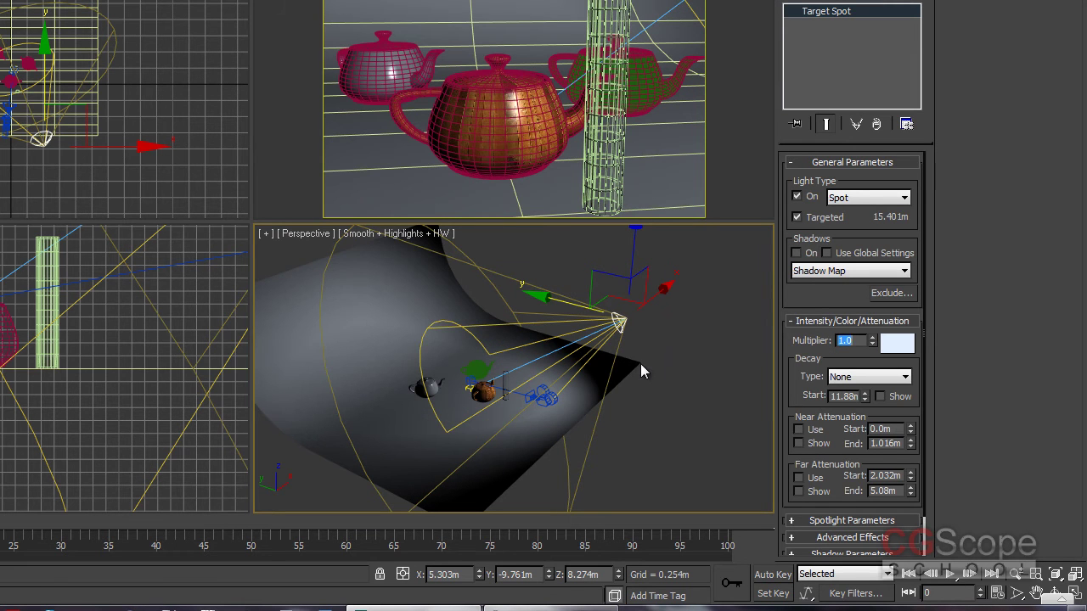
# - Make Spot001's light colour pure white and turn its shadows on
pyautogui.click(898, 342)
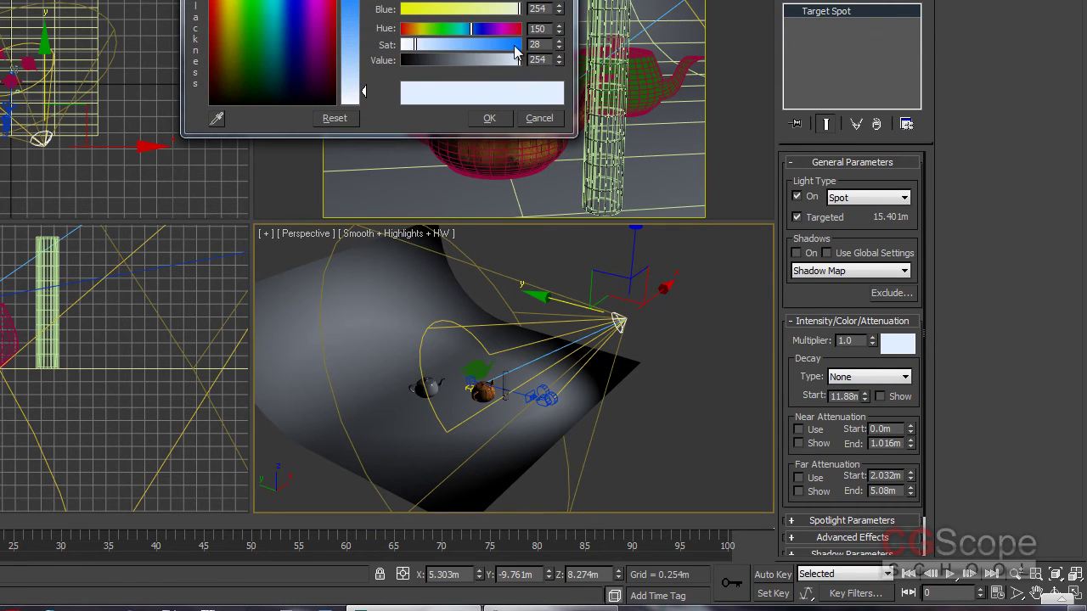
pyautogui.moveTo(371, 100); pyautogui.dragTo(367, 109)
pyautogui.click(206, 106)
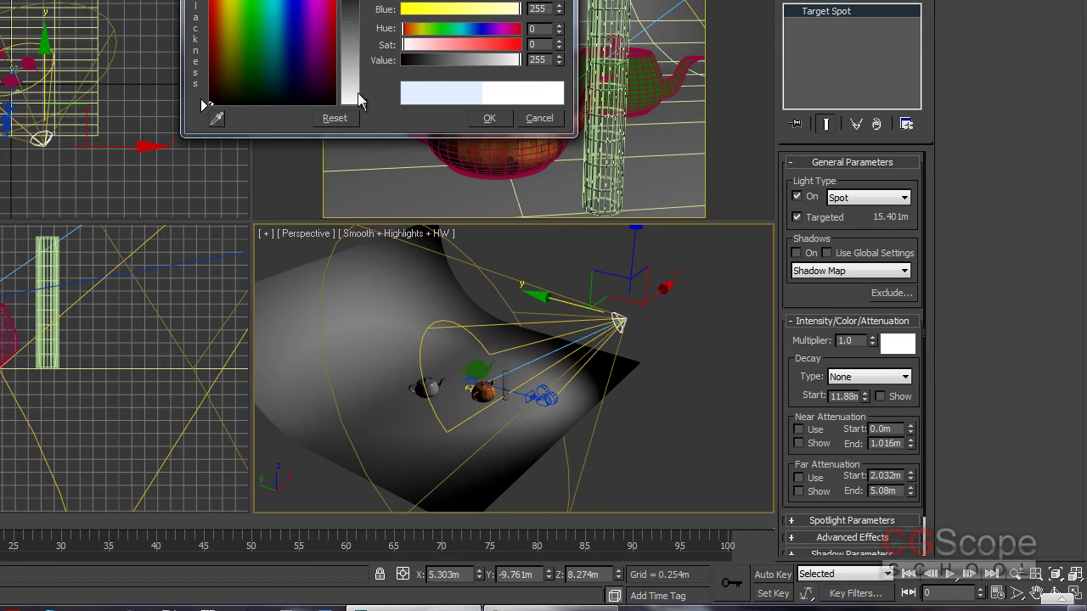
pyautogui.click(488, 120)
pyautogui.click(804, 253)
pyautogui.moveTo(815, 296); pyautogui.dragTo(824, 236)
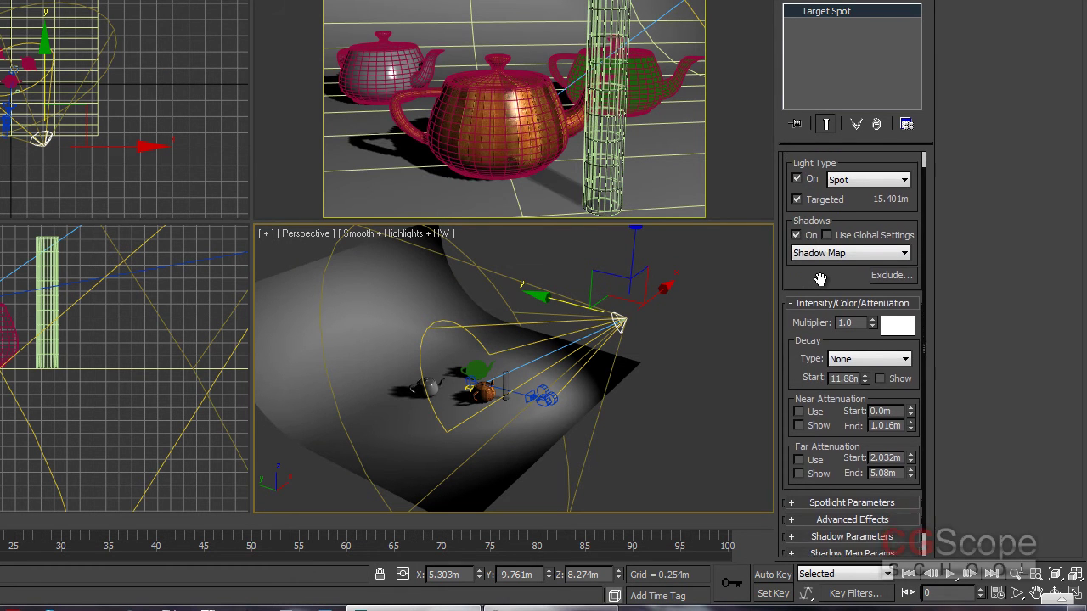
# - Leave decay and shadow type as they are and set the shadow map Size to 1024
pyautogui.click(846, 336)
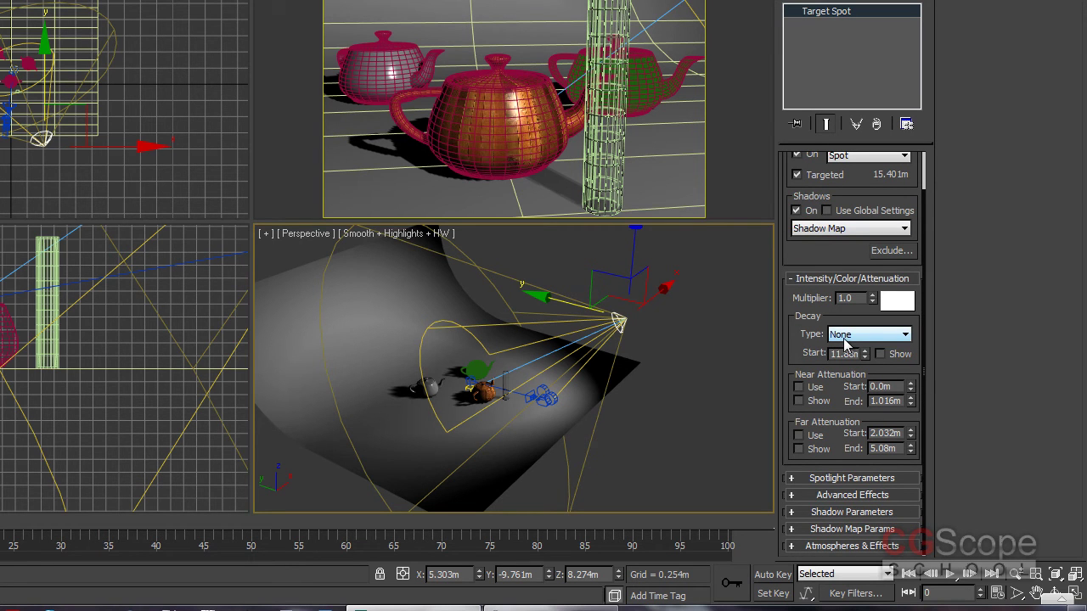
pyautogui.click(800, 297)
pyautogui.click(832, 230)
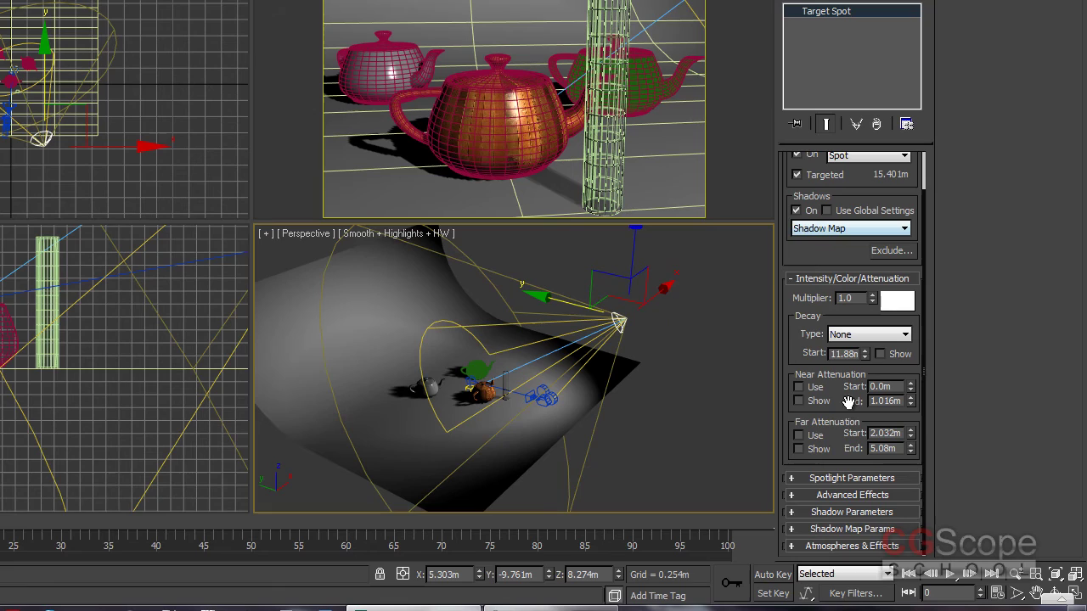
pyautogui.click(847, 531)
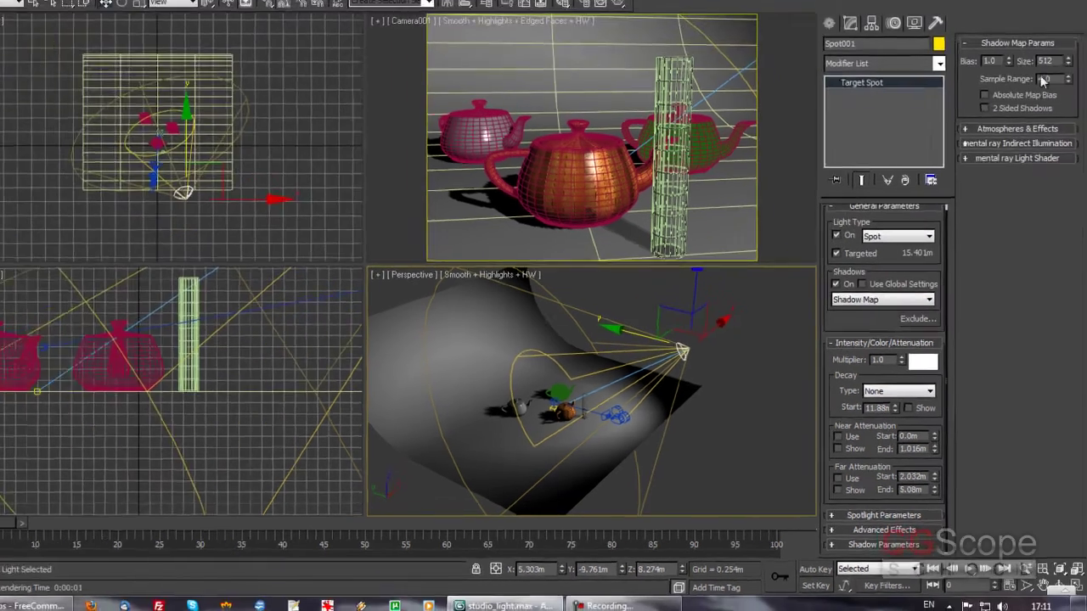
pyautogui.write('3')
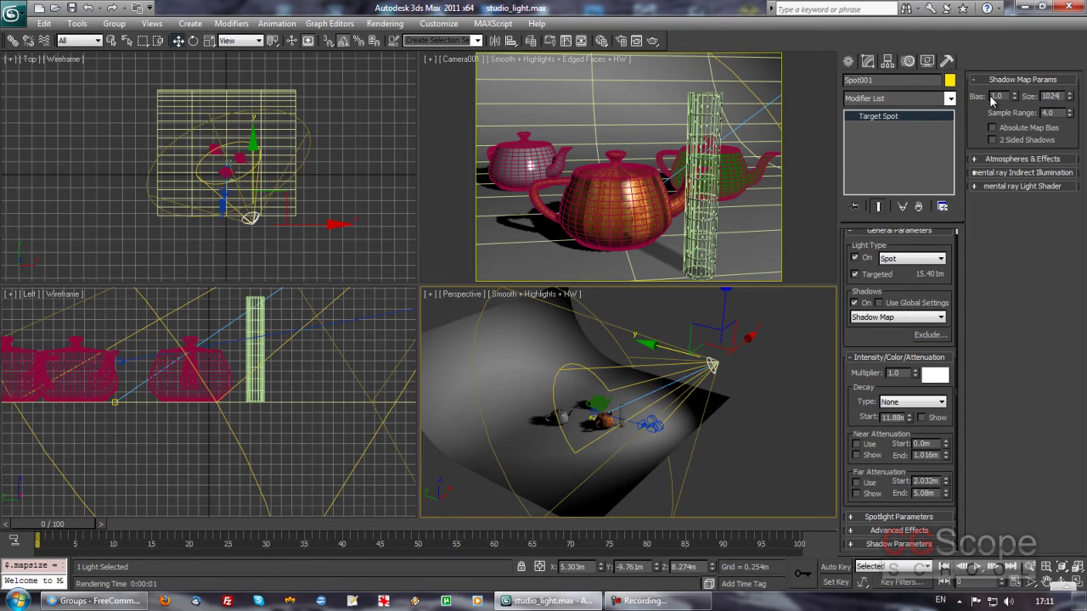
pyautogui.rightClick(594, 124)
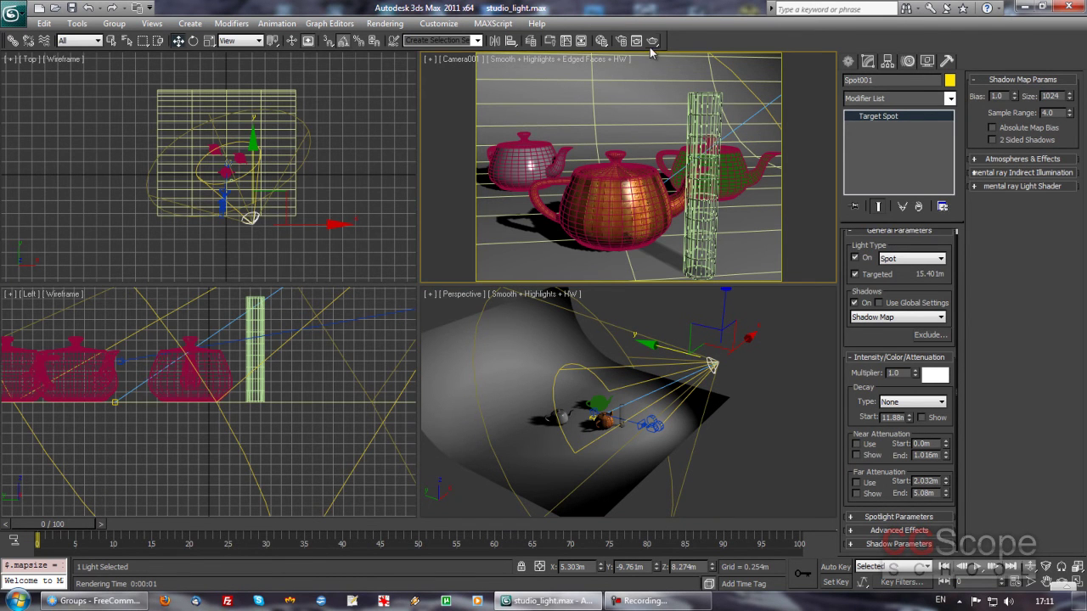
pyautogui.click(652, 41)
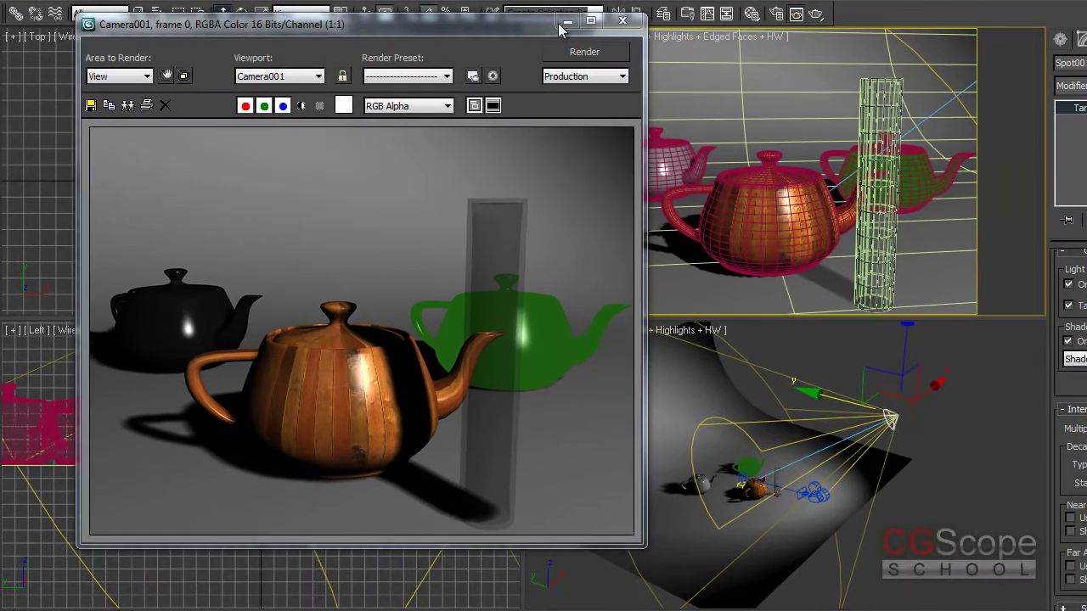
pyautogui.moveTo(558, 29)
pyautogui.mouseDown()
pyautogui.moveTo(509, 43)
pyautogui.moveTo(513, 53)
pyautogui.mouseUp()
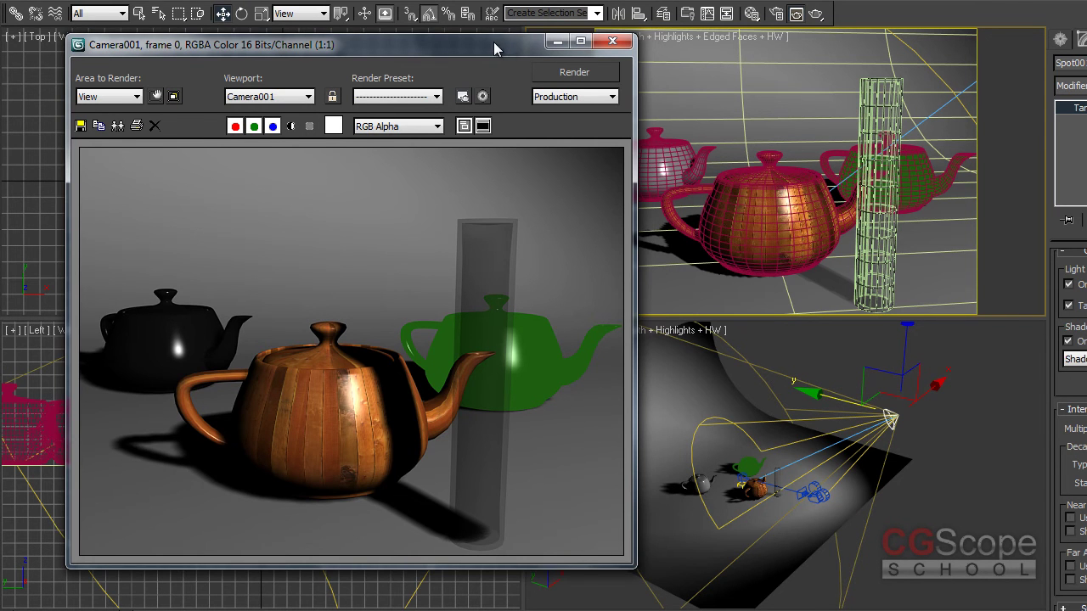
pyautogui.moveTo(509, 53); pyautogui.dragTo(502, 45)
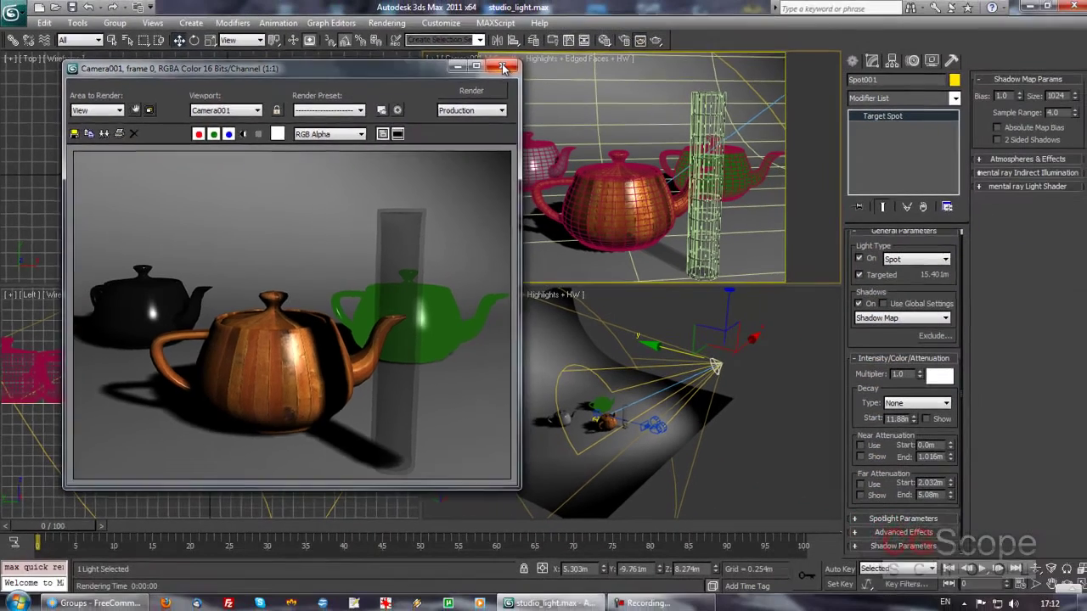
pyautogui.click(623, 49)
# - Choose Inverse Square decay, drag its Start to 19.721m, and render Camera001 to check
pyautogui.click(912, 406)
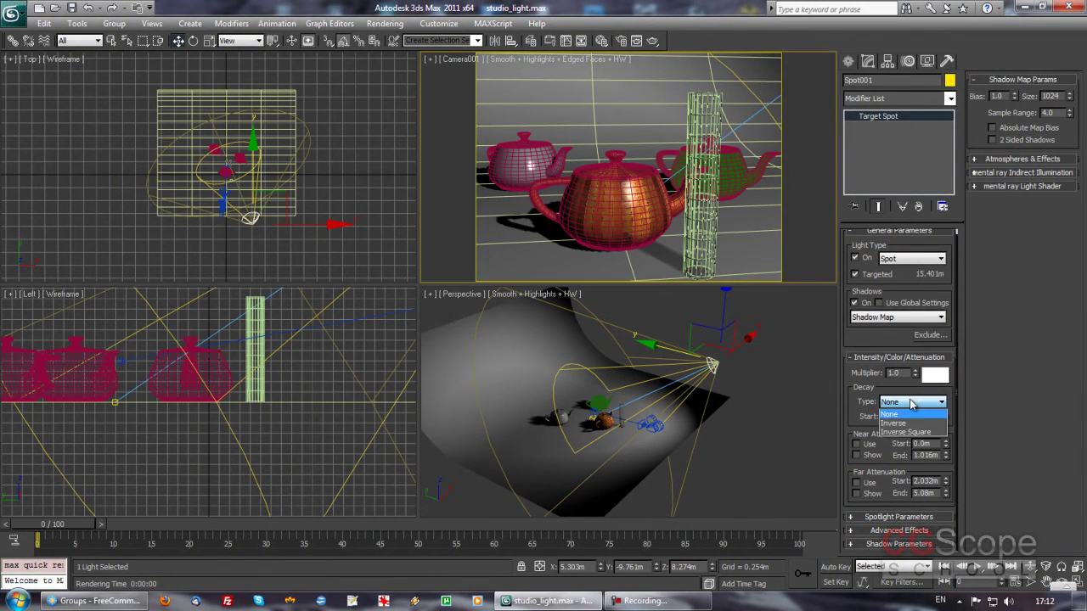
pyautogui.click(906, 436)
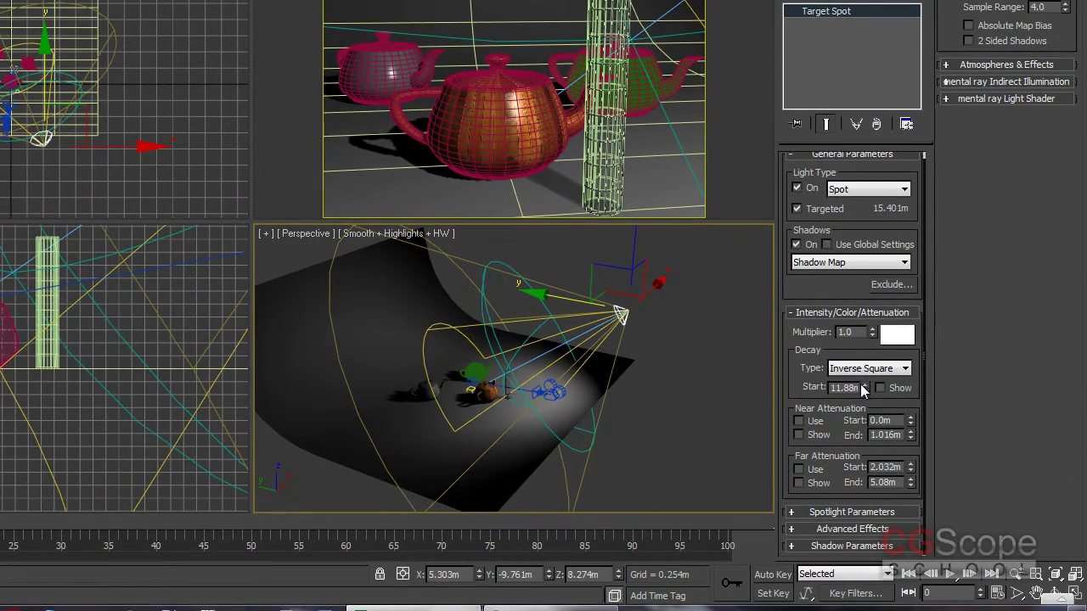
pyautogui.moveTo(863, 389); pyautogui.dragTo(846, 328)
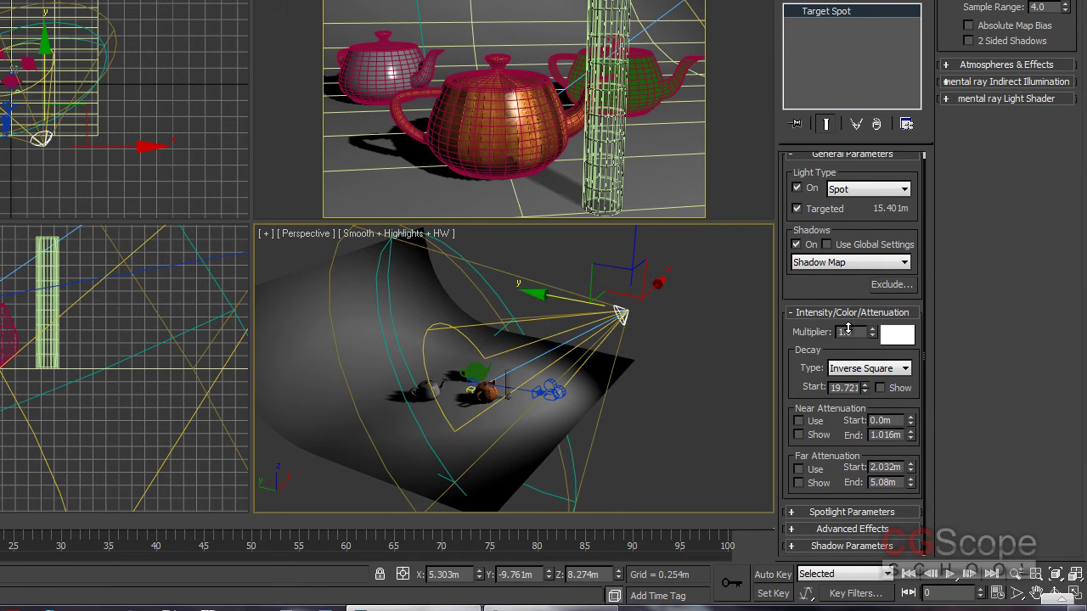
pyautogui.moveTo(476, 357)
pyautogui.keyDown('alt'); pyautogui.mouseDown(button='middle')
pyautogui.moveTo(503, 351)
pyautogui.moveTo(559, 399)
pyautogui.mouseUp(button='middle'); pyautogui.keyUp('alt')
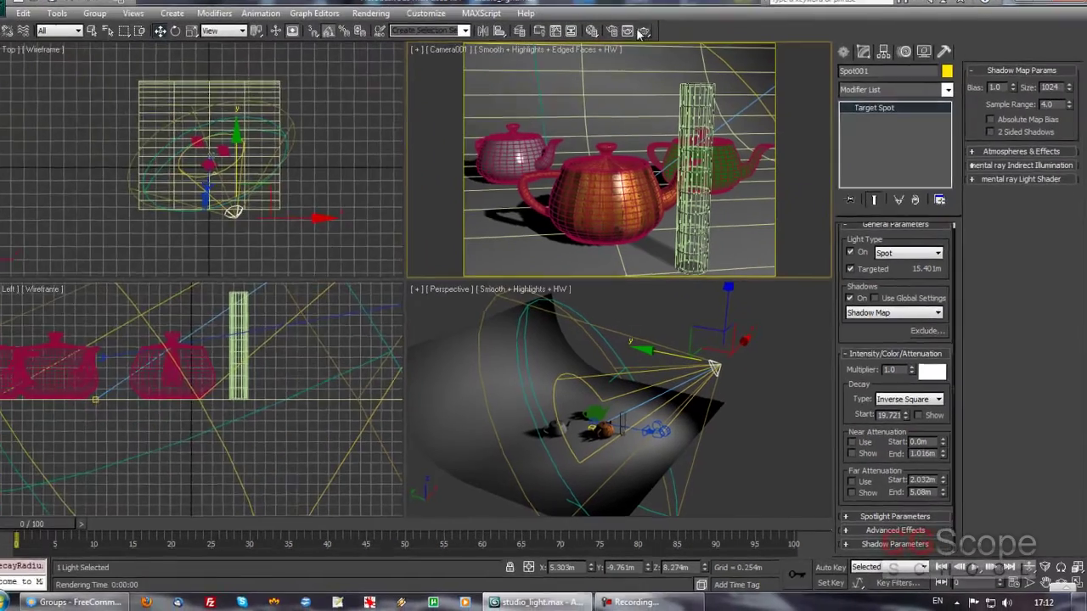
pyautogui.hotkey('shift', 'q')
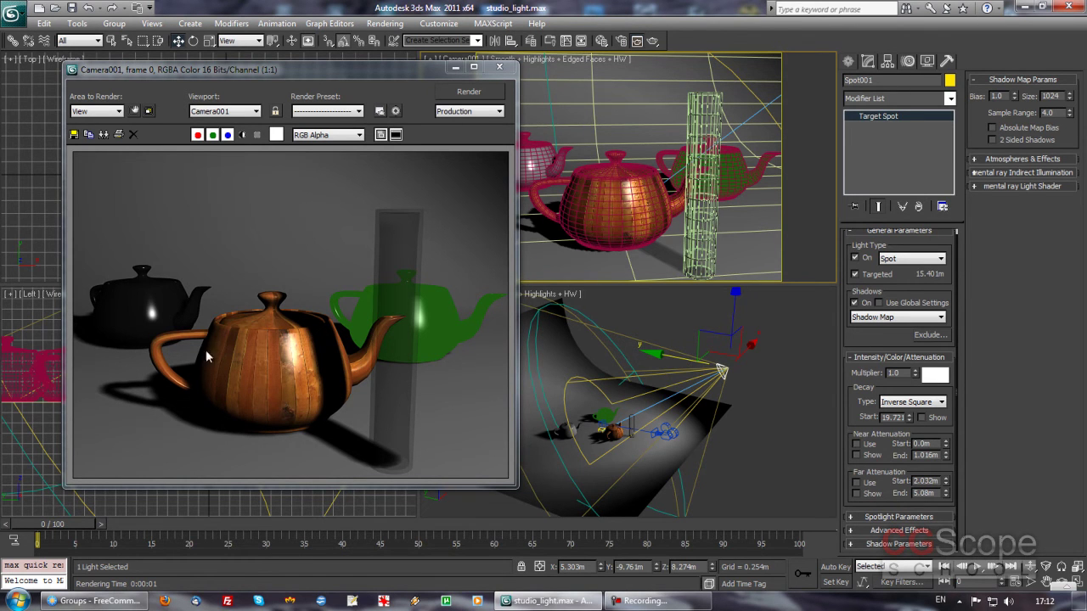
# - Close the render and orbit the Perspective view around the spotlight
pyautogui.click(499, 66)
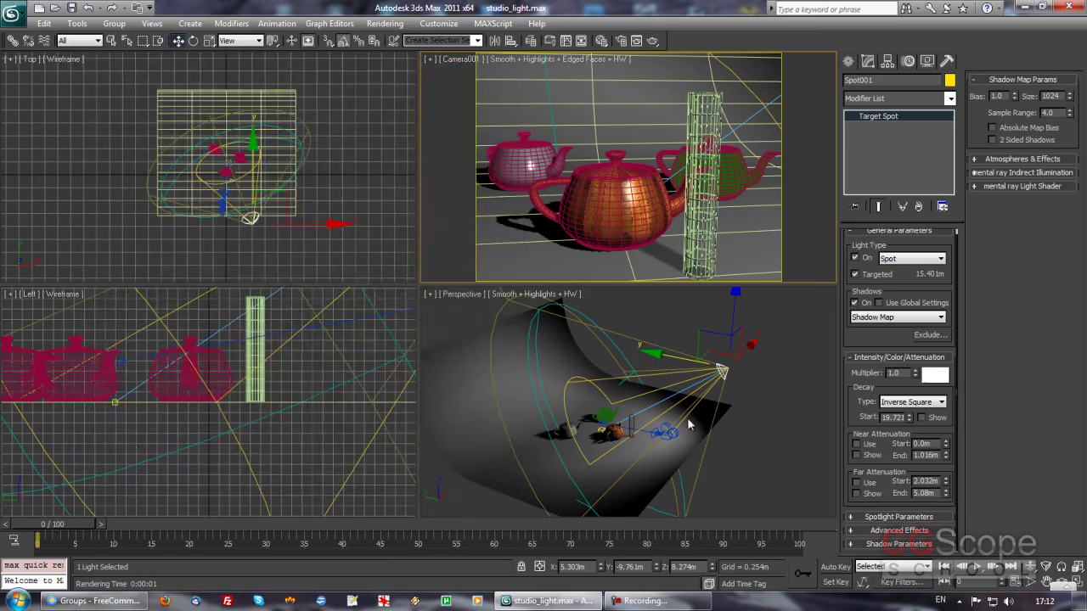
pyautogui.keyDown('alt'); pyautogui.moveTo(634, 425); pyautogui.dragTo(699, 455, button='middle'); pyautogui.keyUp('alt')
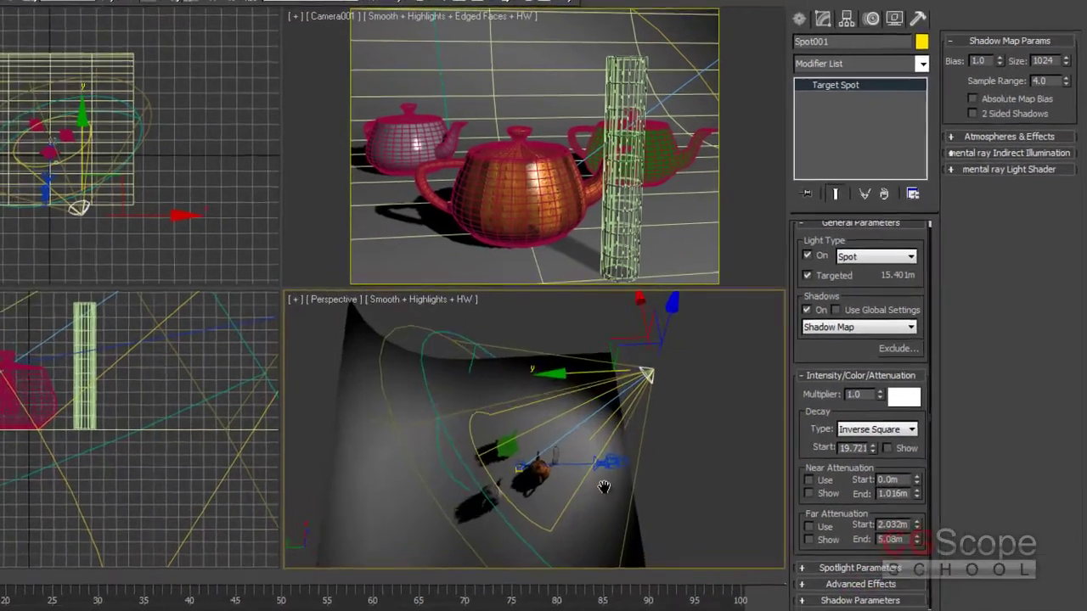
pyautogui.keyDown('alt'); pyautogui.moveTo(601, 504); pyautogui.dragTo(492, 479, button='middle'); pyautogui.keyUp('alt')
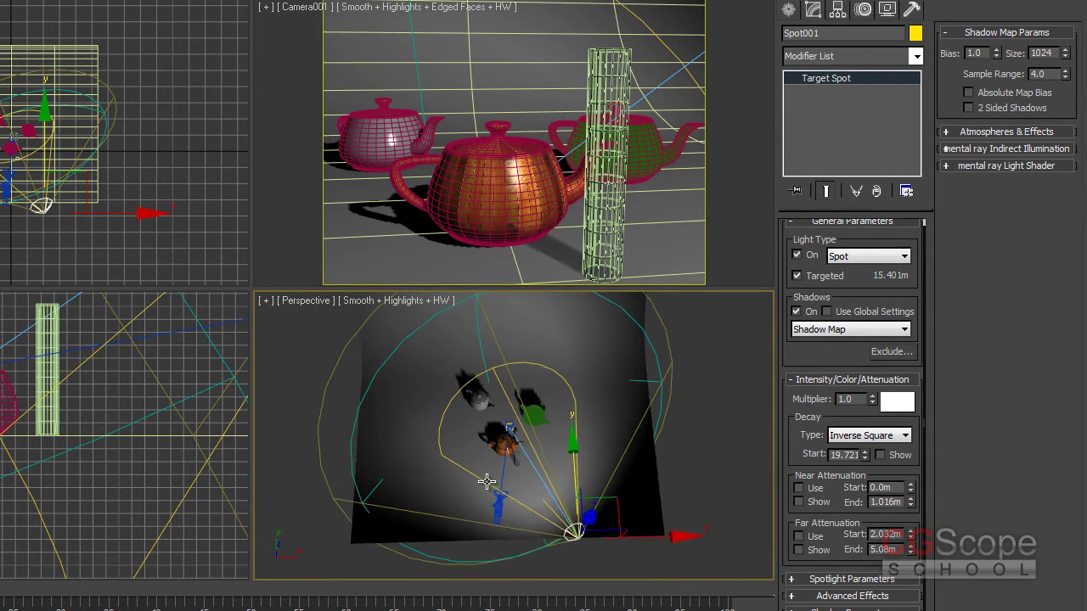
pyautogui.moveTo(478, 451)
pyautogui.keyDown('alt'); pyautogui.mouseDown(button='middle')
pyautogui.moveTo(467, 467)
pyautogui.moveTo(468, 450)
pyautogui.mouseUp(button='middle'); pyautogui.keyUp('alt')
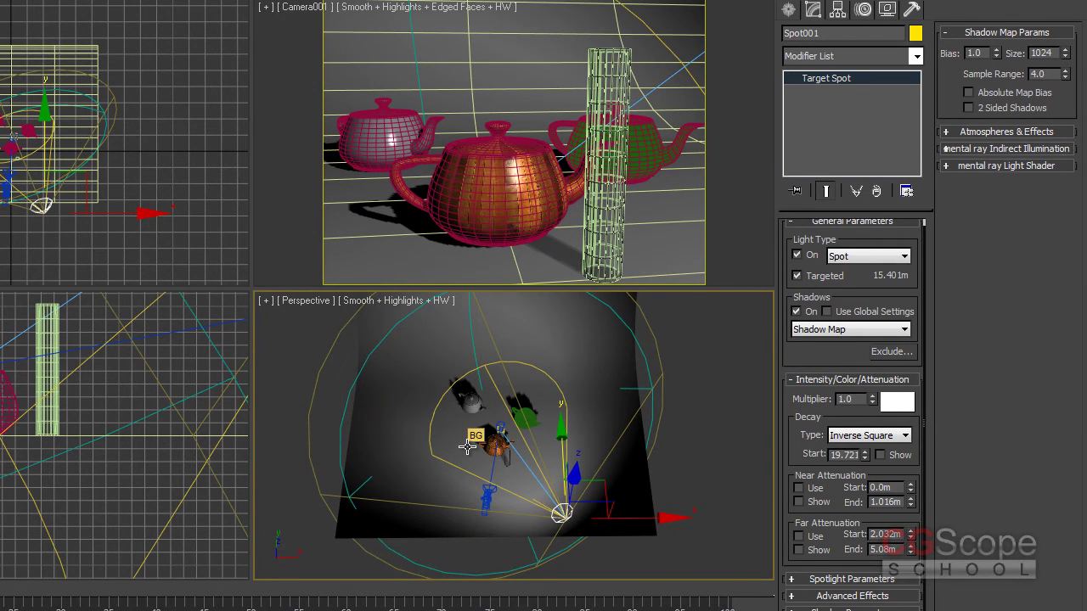
pyautogui.moveTo(467, 448)
pyautogui.keyDown('alt'); pyautogui.mouseDown(button='middle')
pyautogui.moveTo(454, 431)
pyautogui.moveTo(485, 434)
pyautogui.mouseUp(button='middle'); pyautogui.keyUp('alt')
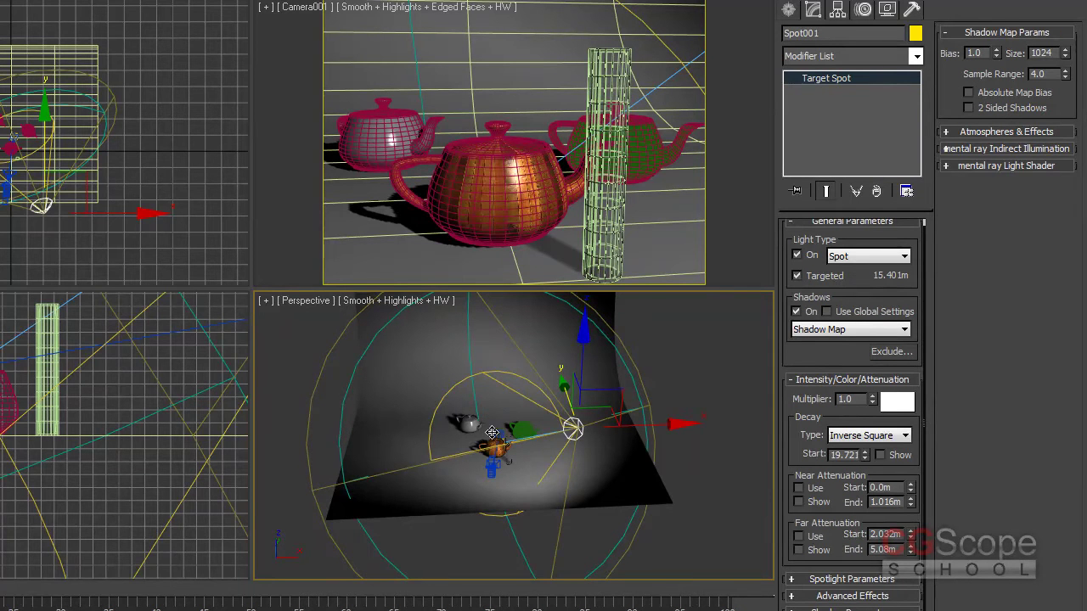
pyautogui.moveTo(571, 457)
pyautogui.keyDown('alt'); pyautogui.mouseDown(button='middle')
pyautogui.moveTo(594, 449)
pyautogui.moveTo(639, 461)
pyautogui.mouseUp(button='middle'); pyautogui.keyUp('alt')
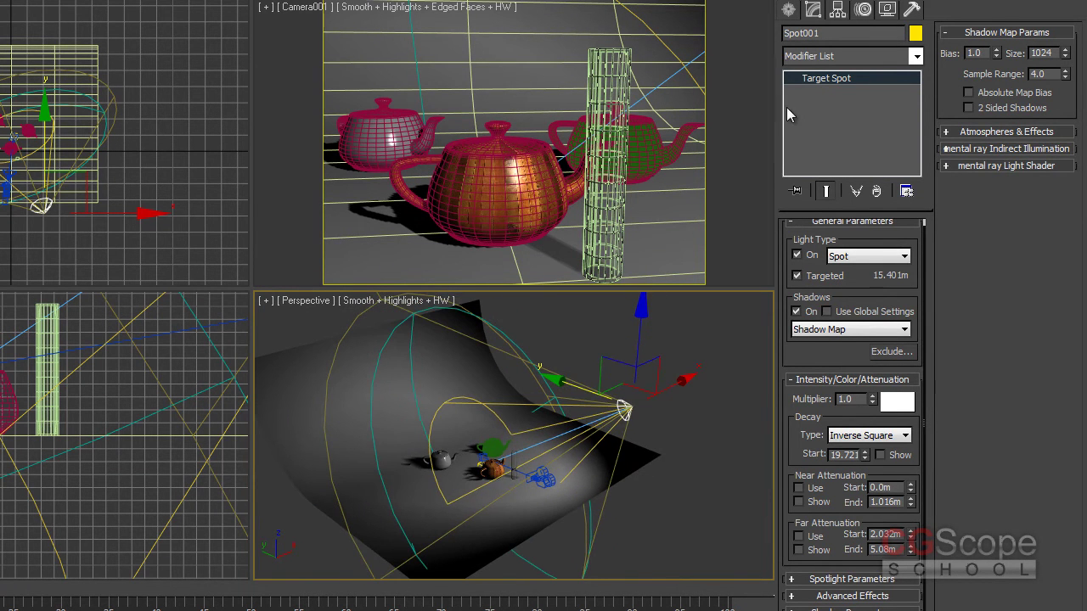
pyautogui.moveTo(677, 407)
pyautogui.keyDown('alt'); pyautogui.mouseDown(button='middle')
pyautogui.moveTo(643, 456)
pyautogui.moveTo(637, 430)
pyautogui.mouseUp(button='middle'); pyautogui.keyUp('alt')
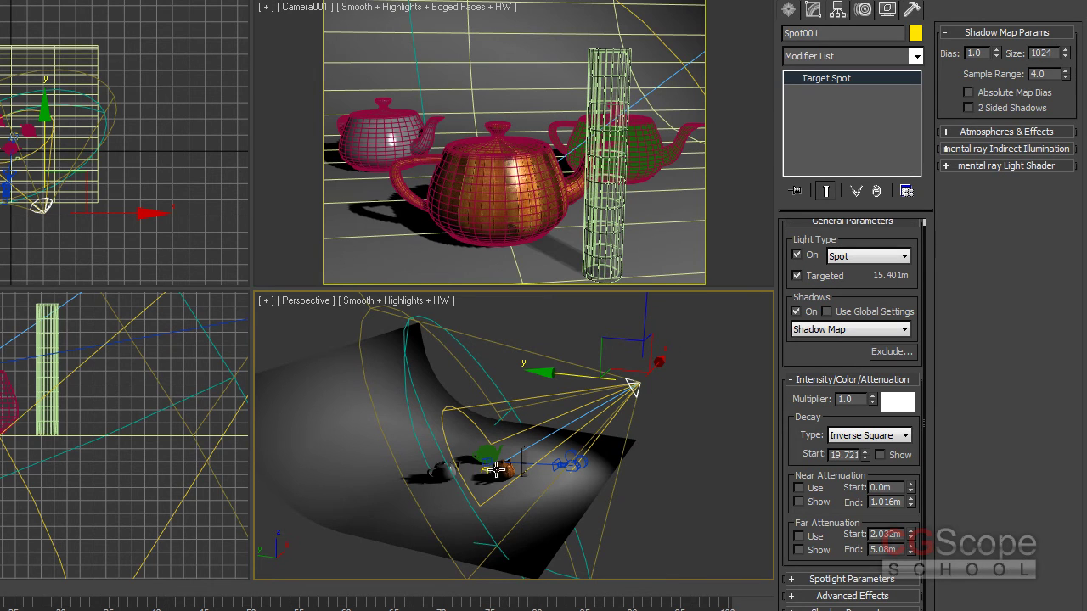
# - Rename Spot001 to MainSpot and move it along X to 6.168m
pyautogui.click(834, 29)
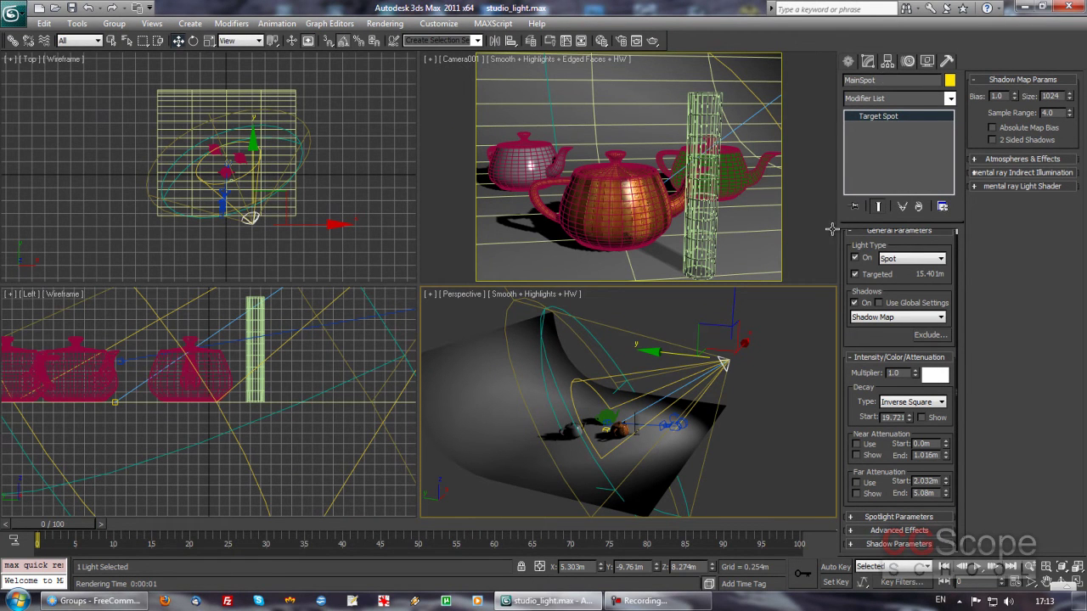
pyautogui.moveTo(749, 388)
pyautogui.keyDown('alt'); pyautogui.mouseDown(button='middle')
pyautogui.moveTo(646, 445)
pyautogui.moveTo(675, 467)
pyautogui.mouseUp(button='middle'); pyautogui.keyUp('alt')
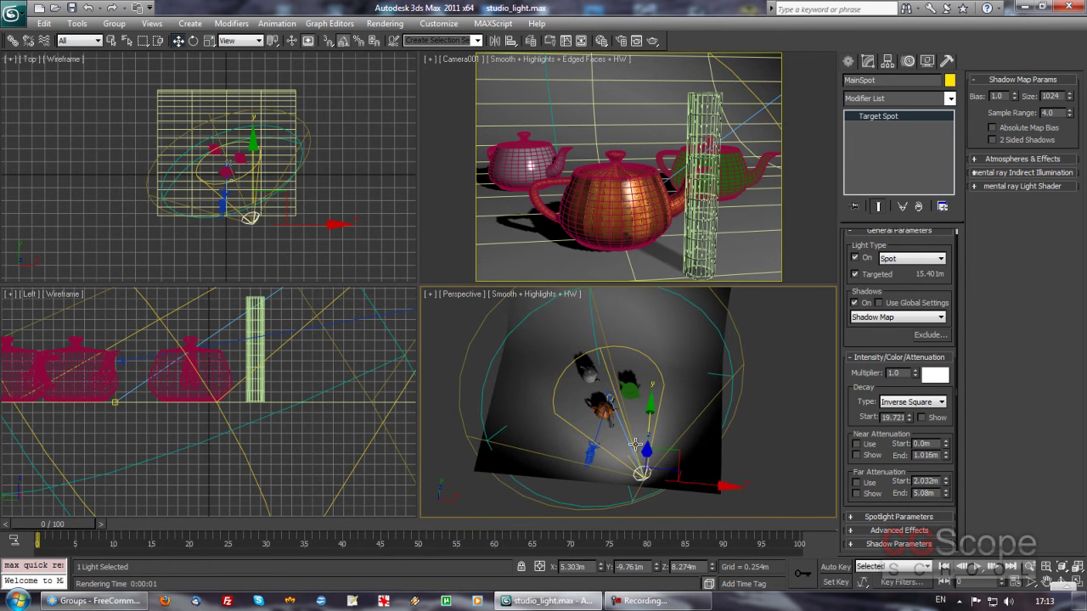
pyautogui.moveTo(689, 482); pyautogui.dragTo(698, 481)
pyautogui.keyDown('alt'); pyautogui.moveTo(698, 481); pyautogui.dragTo(726, 366, button='middle'); pyautogui.keyUp('alt')
pyautogui.moveTo(764, 386)
pyautogui.keyDown('alt'); pyautogui.mouseDown(button='middle')
pyautogui.moveTo(689, 419)
pyautogui.moveTo(647, 416)
pyautogui.moveTo(613, 467)
pyautogui.mouseUp(button='middle'); pyautogui.keyUp('alt')
# - Render the Camera001 view, then orbit the Perspective view around MainSpot
pyautogui.rightClick(621, 80)
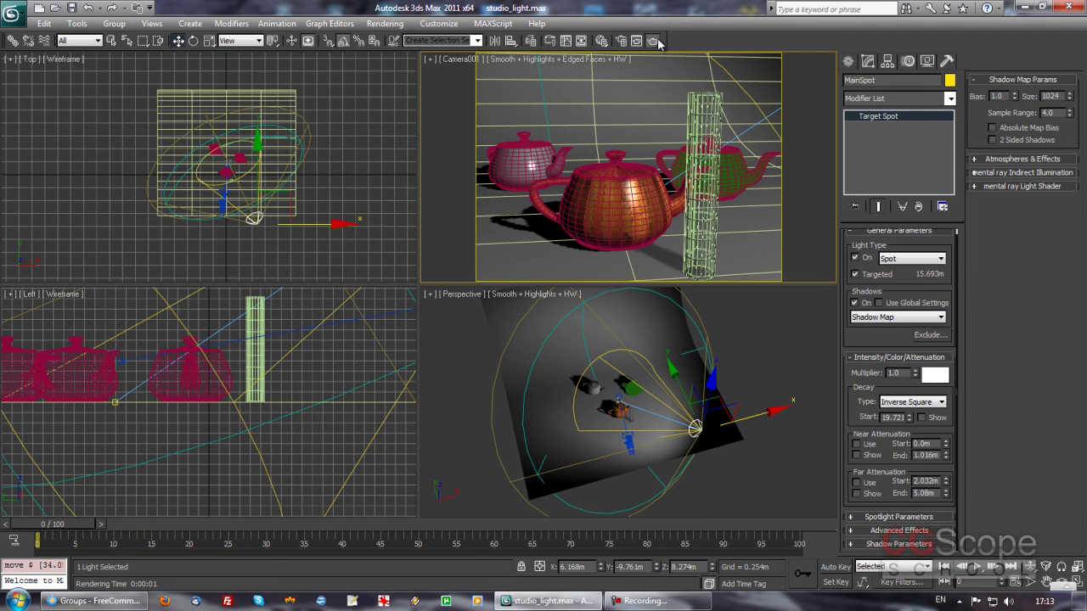
pyautogui.click(654, 41)
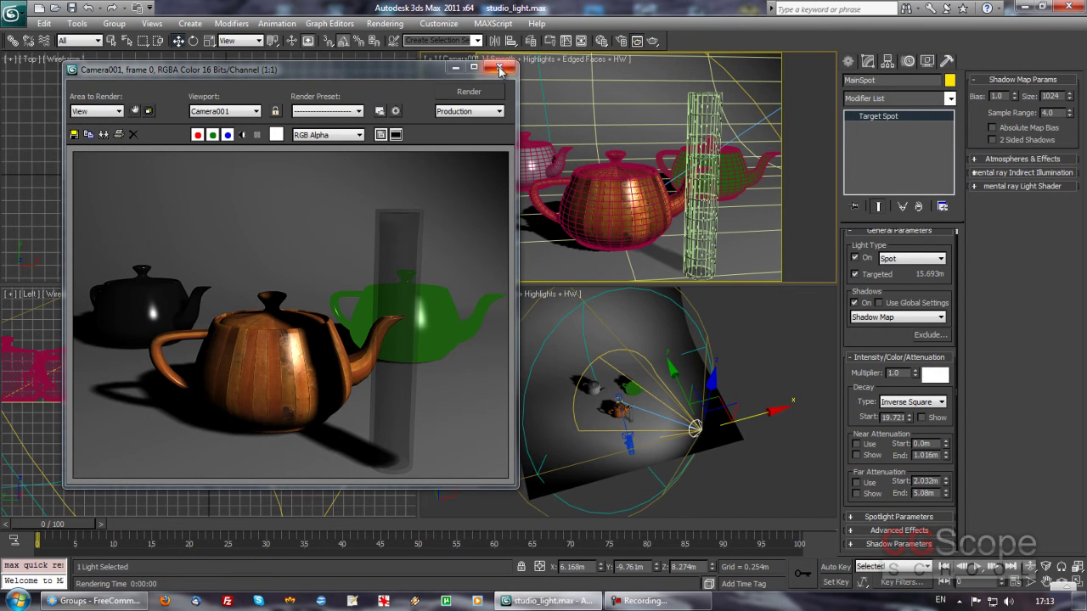
pyautogui.rightClick(638, 394)
pyautogui.keyDown('alt'); pyautogui.moveTo(647, 388); pyautogui.dragTo(643, 413, button='middle'); pyautogui.keyUp('alt')
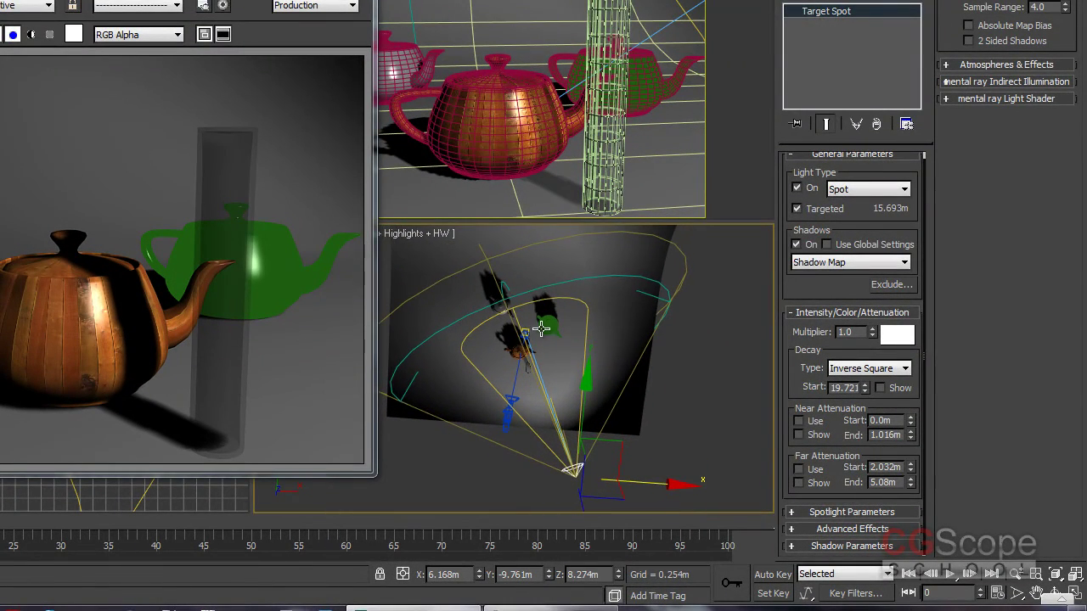
pyautogui.keyDown('alt'); pyautogui.moveTo(558, 381); pyautogui.dragTo(564, 344, button='middle'); pyautogui.keyUp('alt')
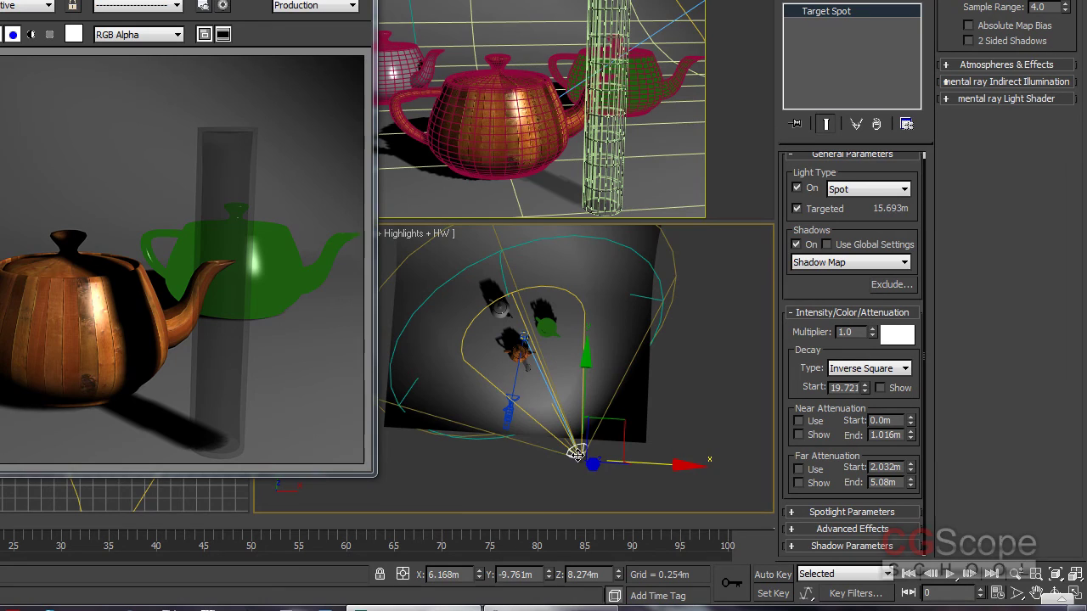
# - Shift MainSpot left along X and re-render the Camera001 view
pyautogui.moveTo(576, 454); pyautogui.dragTo(517, 447)
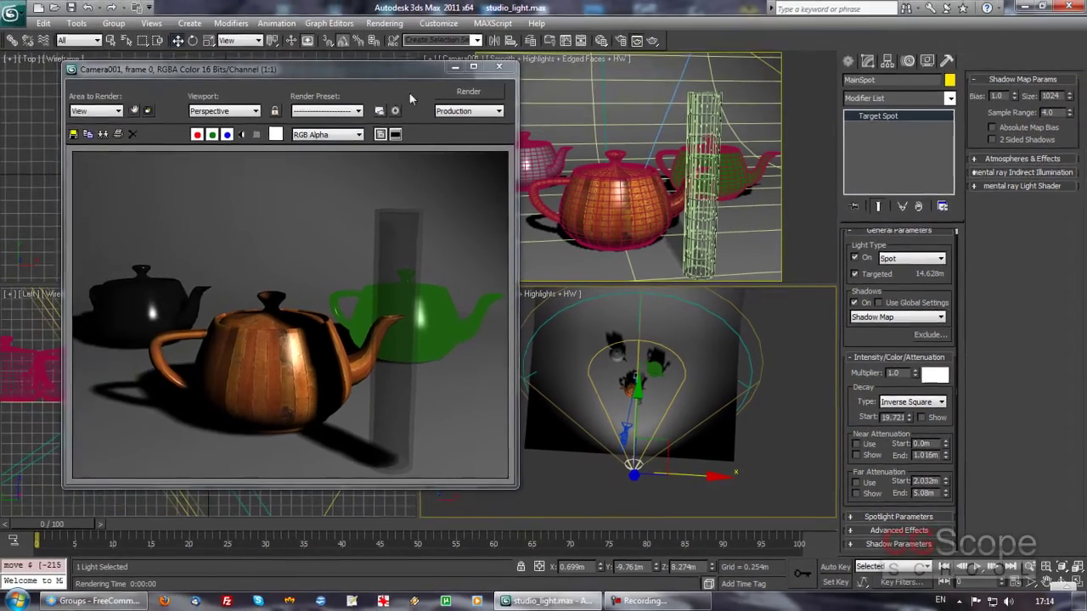
pyautogui.click(469, 91)
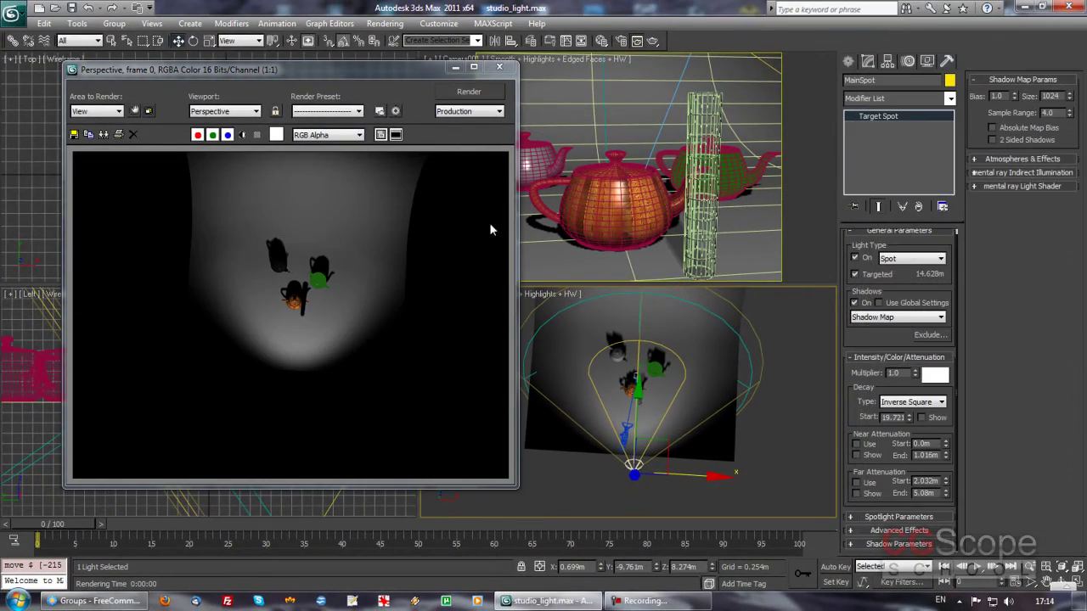
pyautogui.click(459, 91)
pyautogui.click(472, 95)
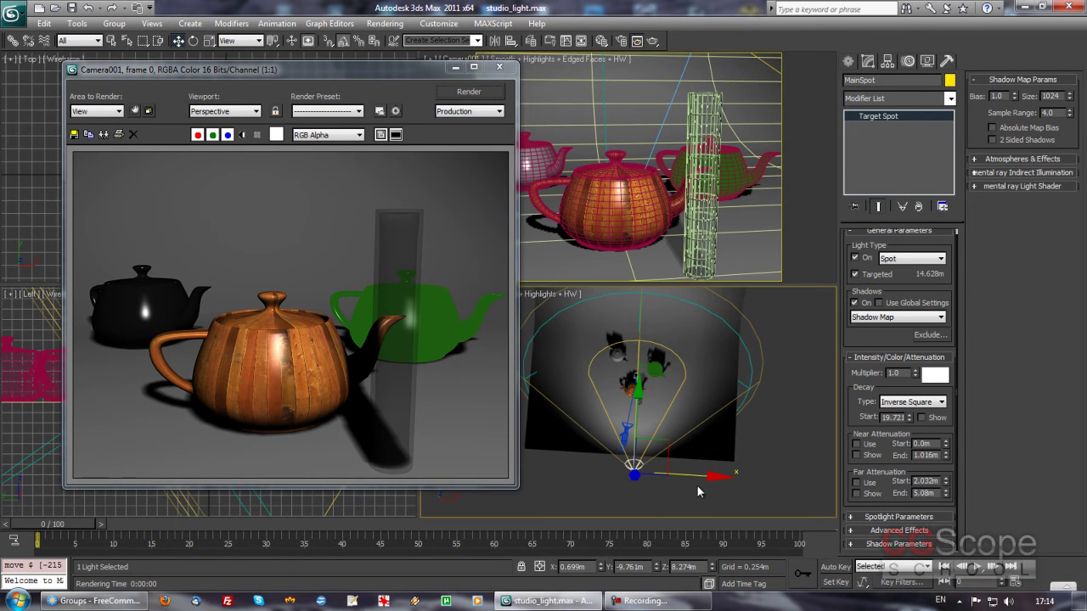
# - Move MainSpot right along X, re-render from Camera001, and close the render
pyautogui.moveTo(694, 476); pyautogui.dragTo(733, 478)
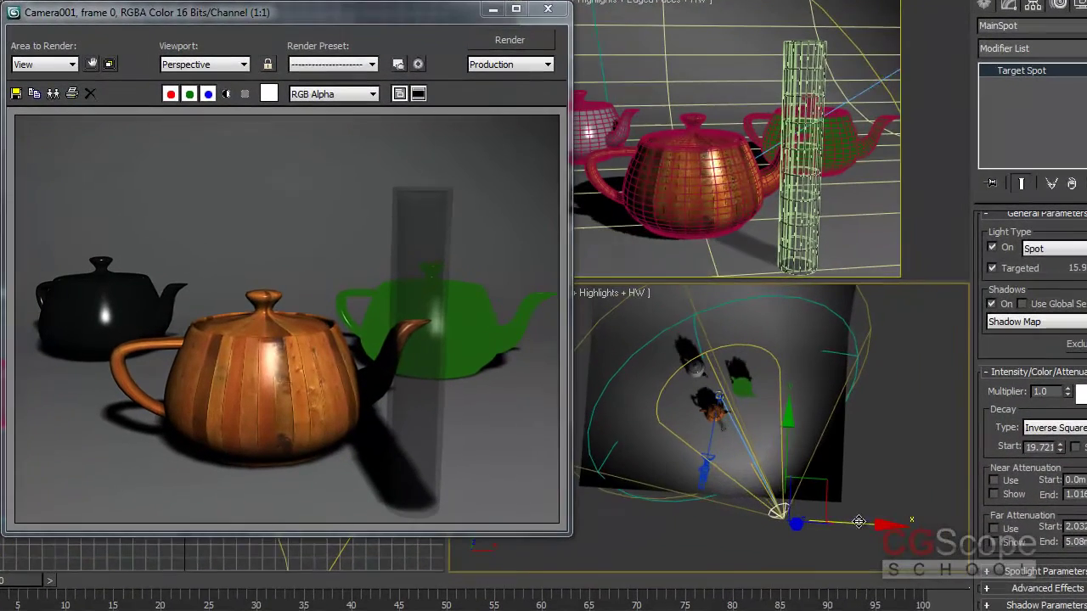
pyautogui.moveTo(799, 505); pyautogui.dragTo(825, 506)
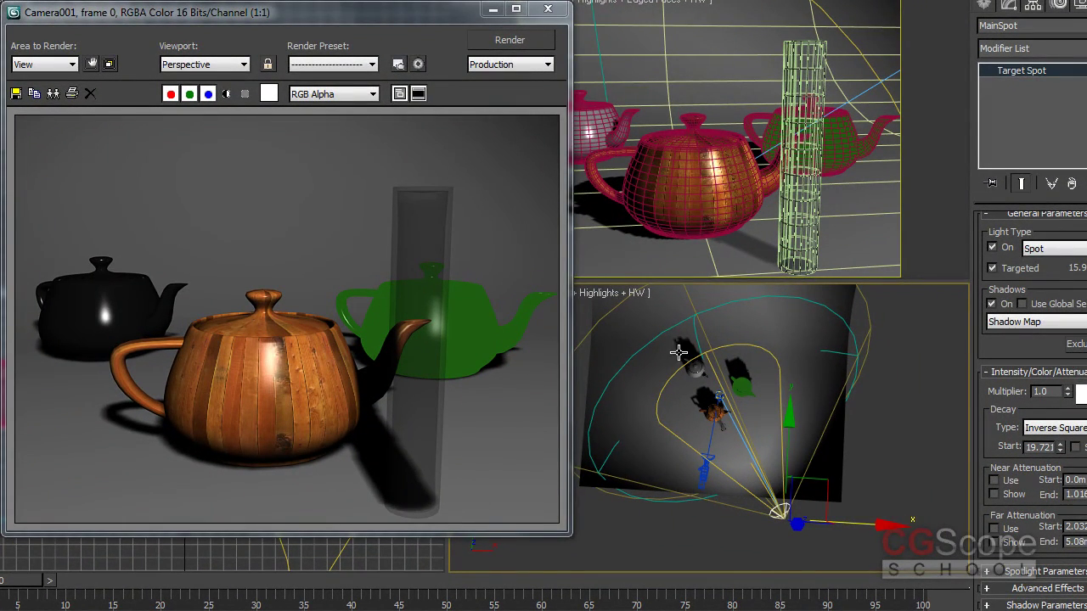
pyautogui.rightClick(649, 107)
pyautogui.click(509, 40)
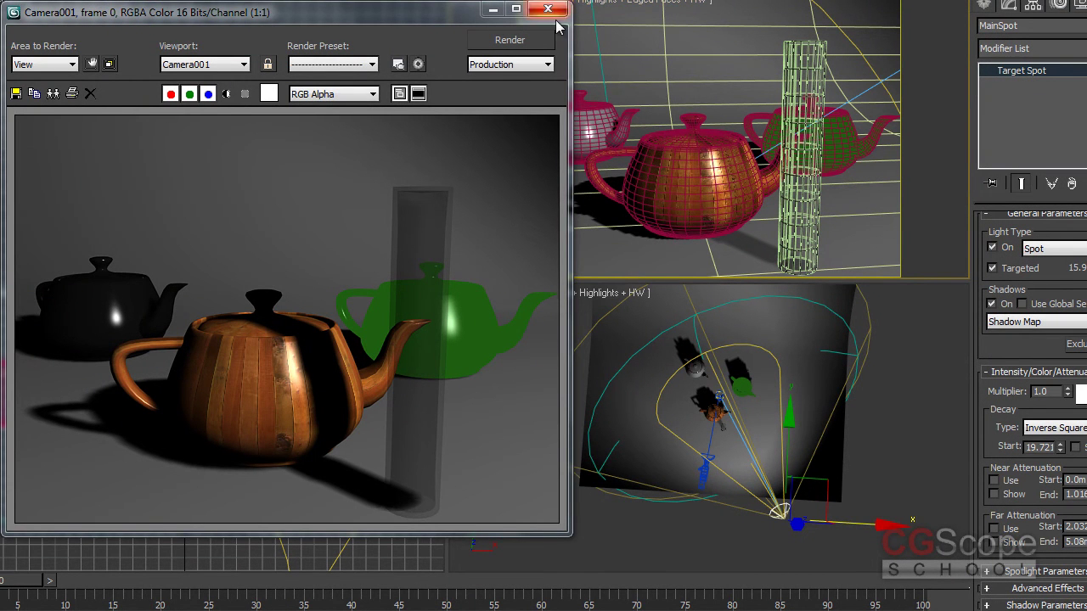
pyautogui.click(547, 8)
# - Shift-drag MainSpot along X to create a copied spotlight named SideSpot
pyautogui.keyDown('alt'); pyautogui.moveTo(905, 445); pyautogui.dragTo(872, 344, button='middle'); pyautogui.keyUp('alt')
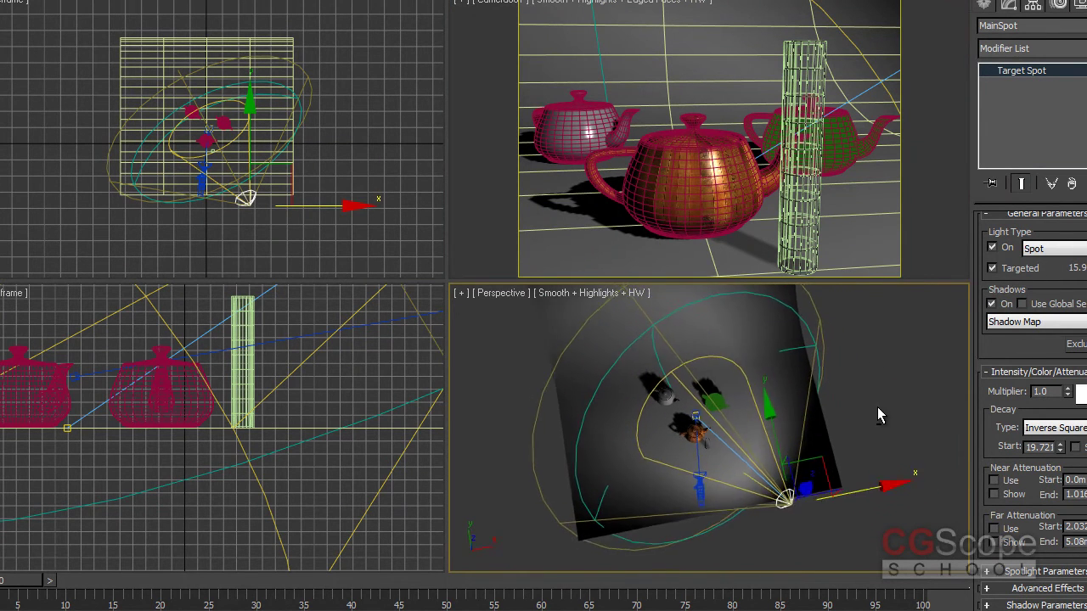
pyautogui.keyDown('alt'); pyautogui.moveTo(872, 345); pyautogui.dragTo(821, 443, button='middle'); pyautogui.keyUp('alt')
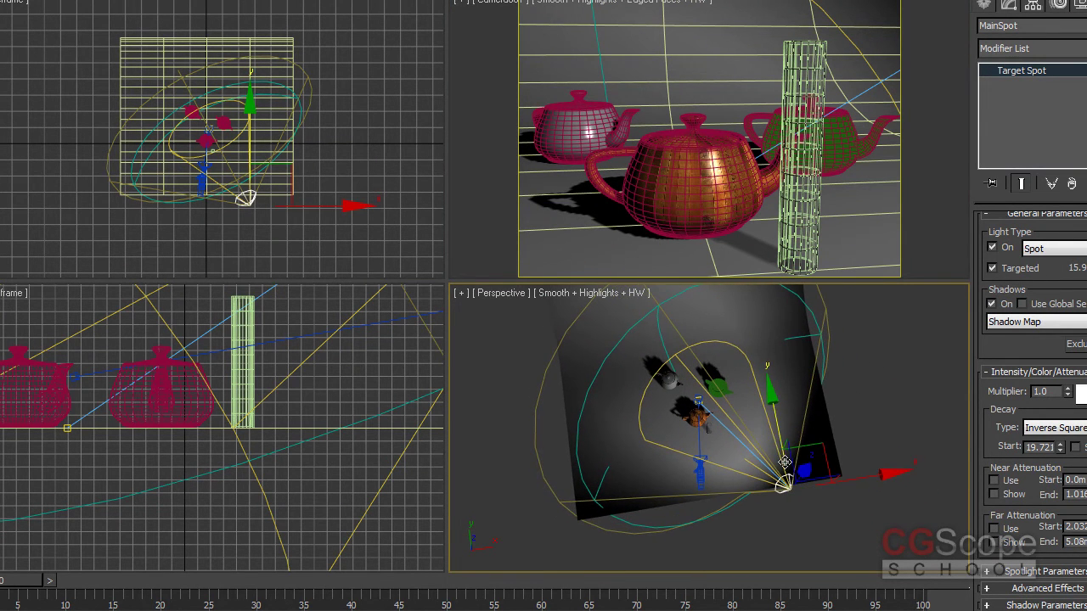
pyautogui.keyDown('shift'); pyautogui.moveTo(871, 481); pyautogui.dragTo(717, 494); pyautogui.keyUp('shift')
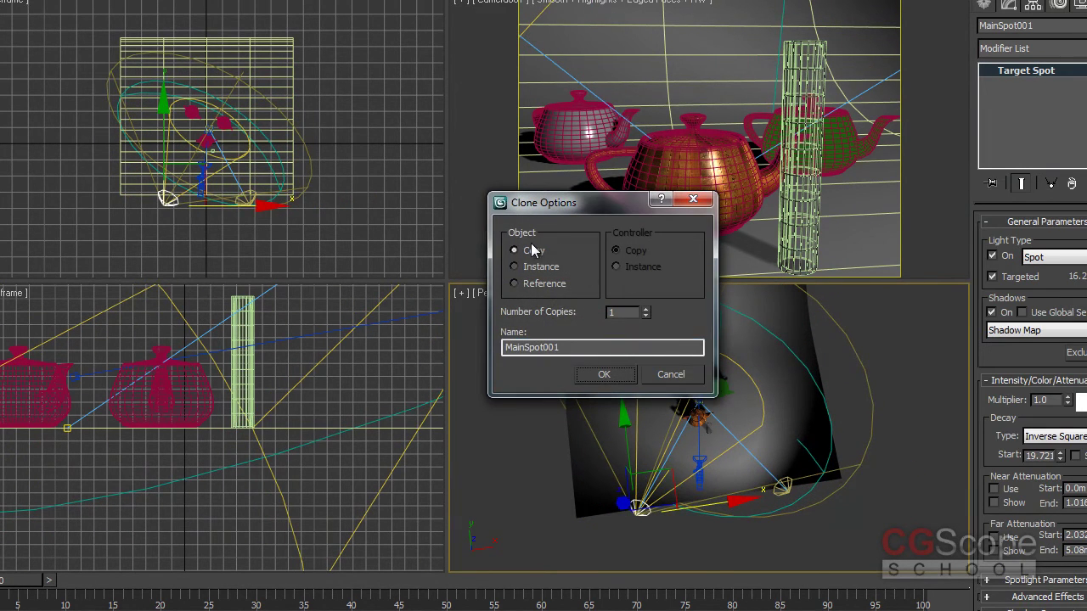
pyautogui.moveTo(545, 348); pyautogui.dragTo(697, 342)
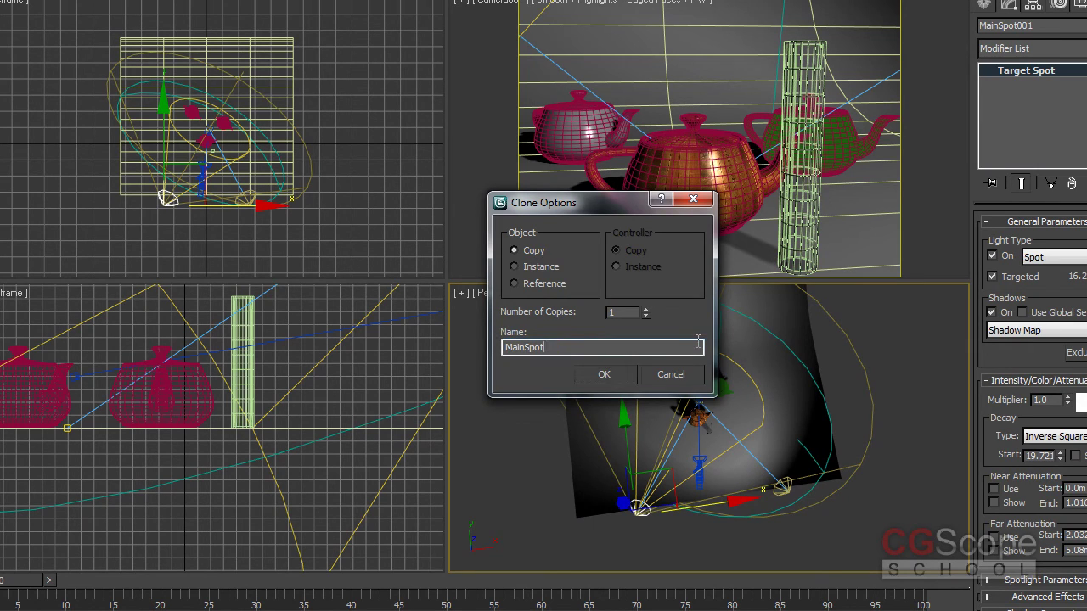
pyautogui.press('Delete')
pyautogui.press('Delete')
pyautogui.press('Delete')
pyautogui.write('Side')
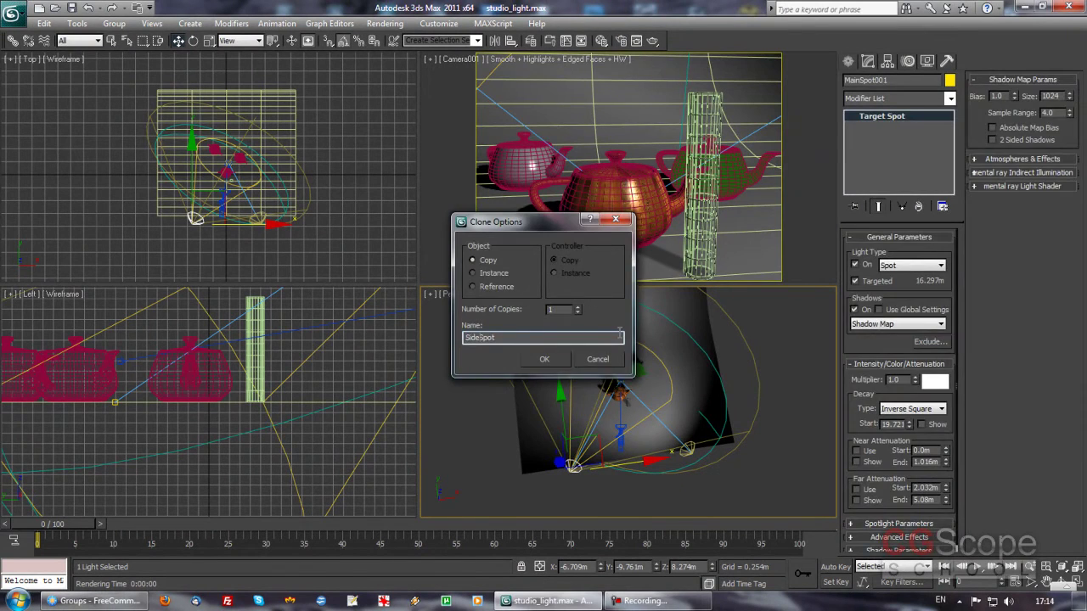
pyautogui.press('Return')
pyautogui.moveTo(673, 415)
pyautogui.keyDown('alt'); pyautogui.mouseDown(button='middle')
pyautogui.moveTo(675, 363)
pyautogui.moveTo(673, 373)
pyautogui.mouseUp(button='middle'); pyautogui.keyUp('alt')
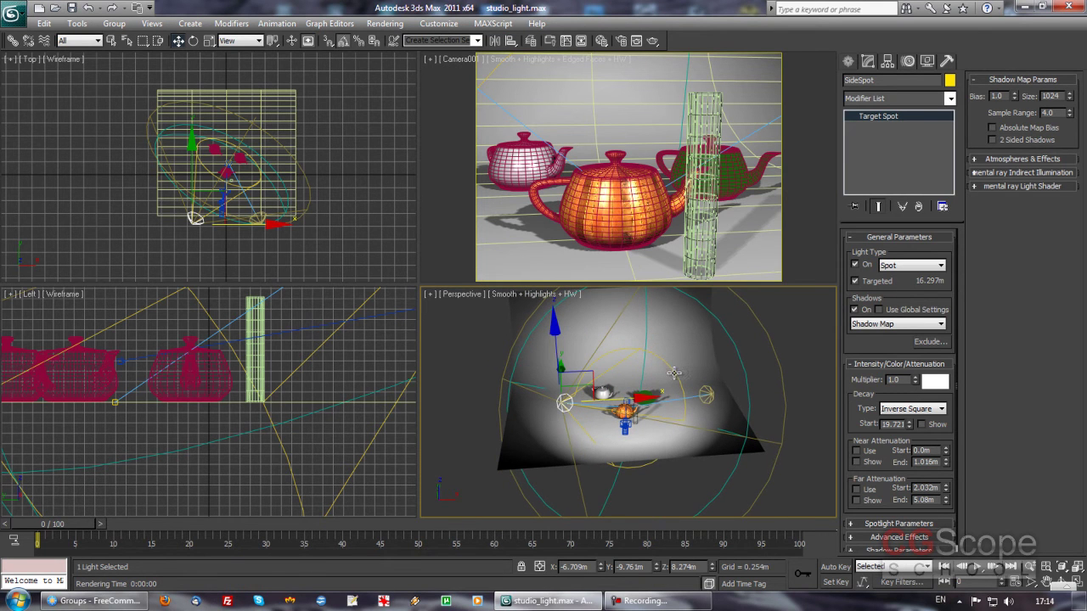
# - Turn off SideSpot's shadows and hide the Camera view's wireframe overlay with F4
pyautogui.click(864, 311)
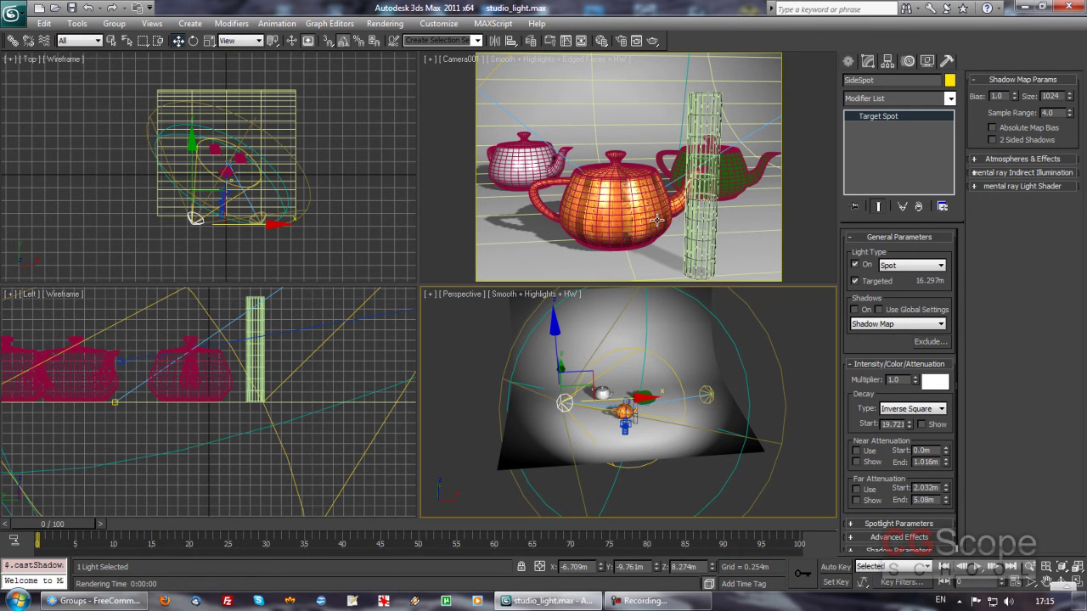
pyautogui.rightClick(727, 241)
pyautogui.press('F4')
pyautogui.click(855, 266)
pyautogui.click(856, 266)
pyautogui.click(856, 266)
pyautogui.click(856, 266)
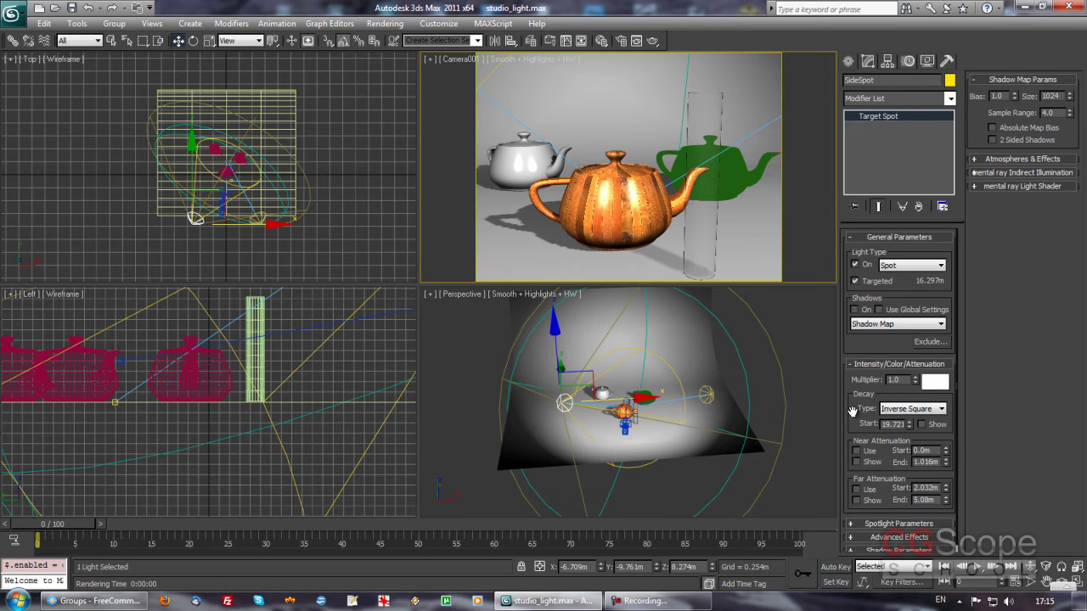
# - Switch off Specular in SideSpot's Advanced Effects after comparing it on and off
pyautogui.scroll(-1, 860, 416)
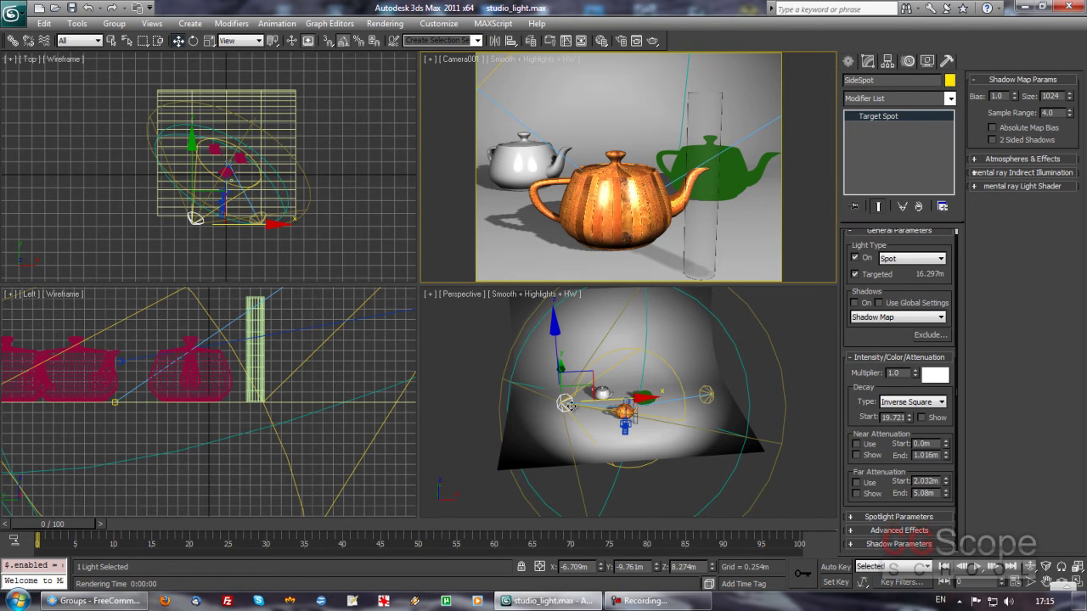
pyautogui.click(896, 531)
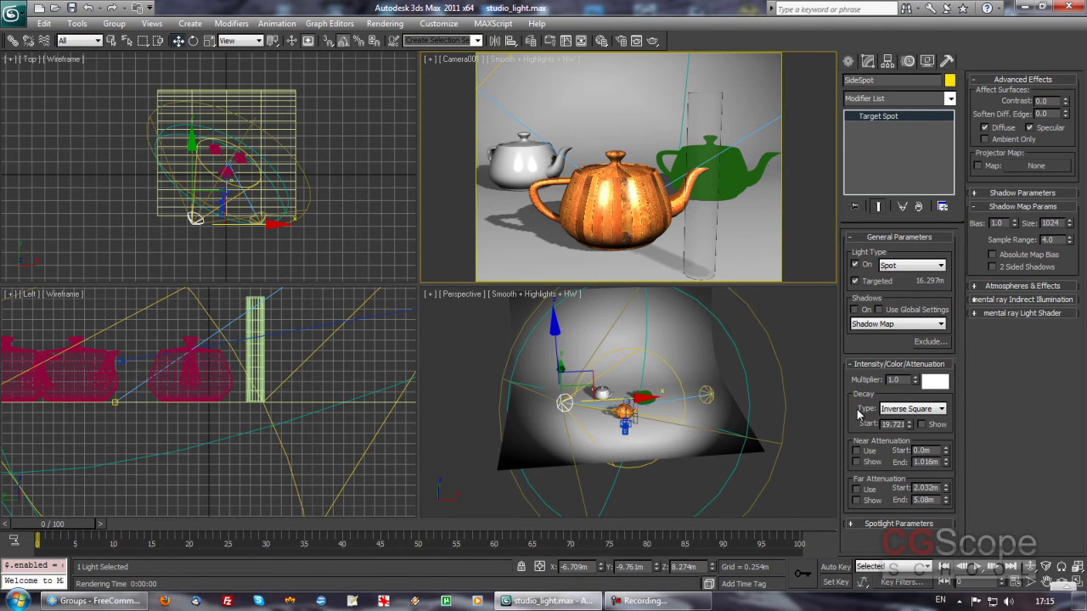
pyautogui.click(1050, 129)
pyautogui.click(1049, 128)
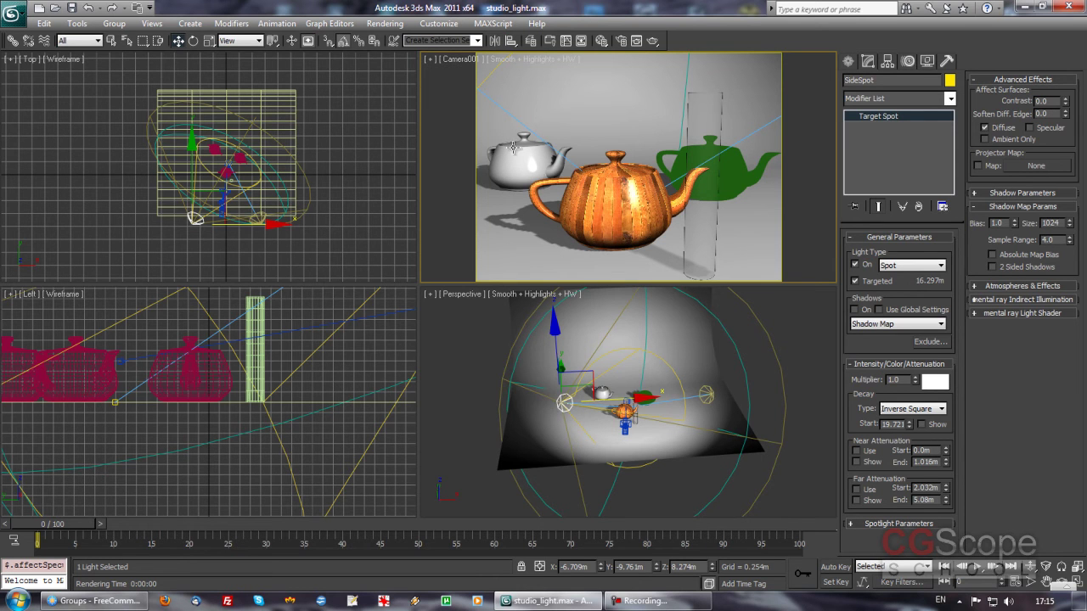
pyautogui.rightClick(648, 351)
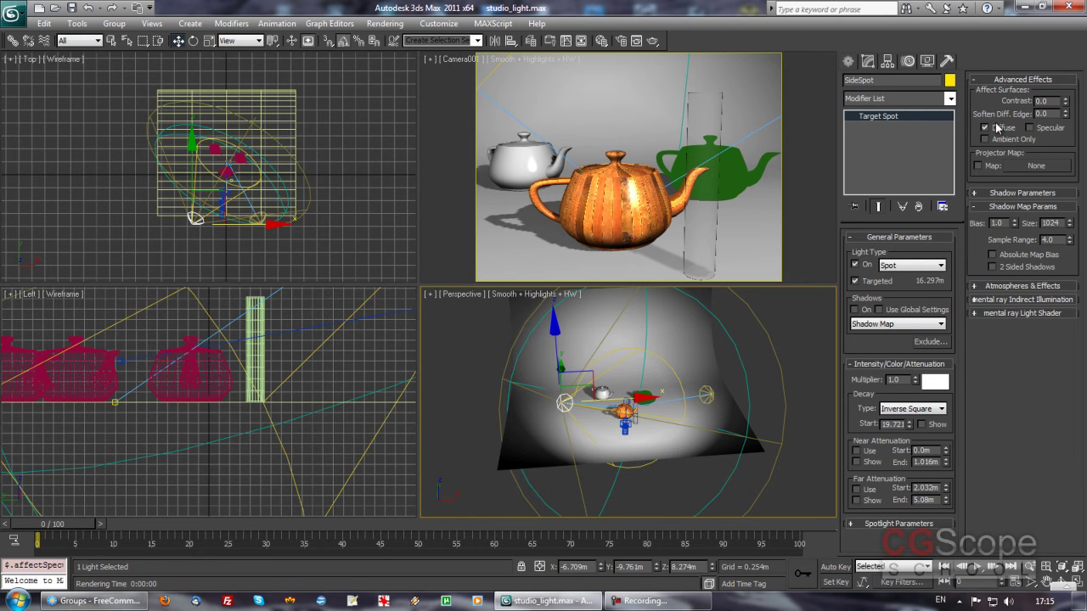
pyautogui.click(1044, 129)
pyautogui.click(1046, 129)
# - Render a test frame from Camera001 and close it
pyautogui.keyDown('alt'); pyautogui.moveTo(672, 413); pyautogui.dragTo(676, 399, button='middle'); pyautogui.keyUp('alt')
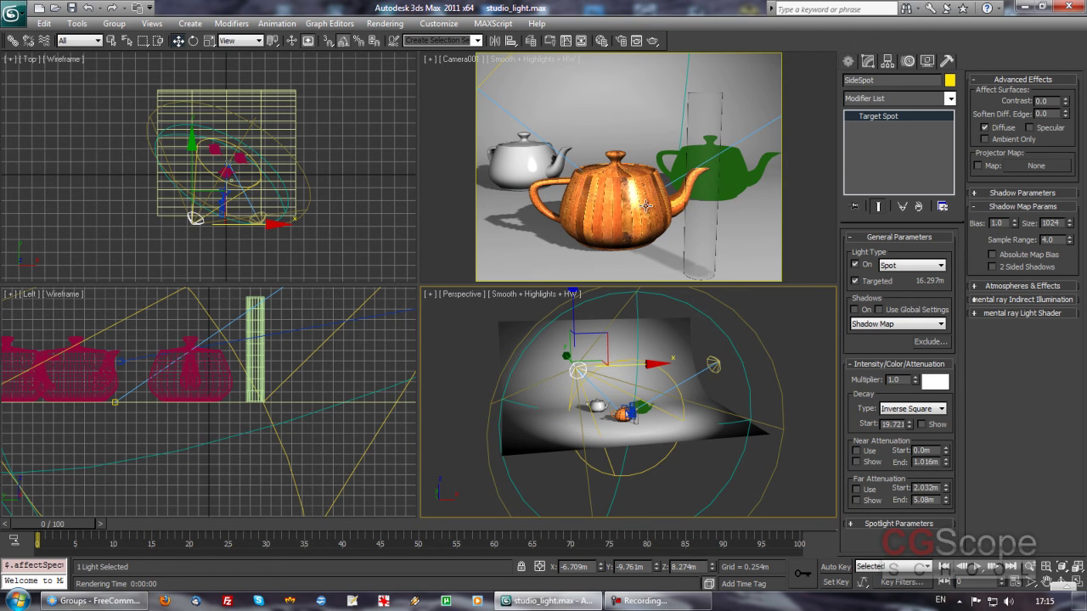
pyautogui.rightClick(648, 88)
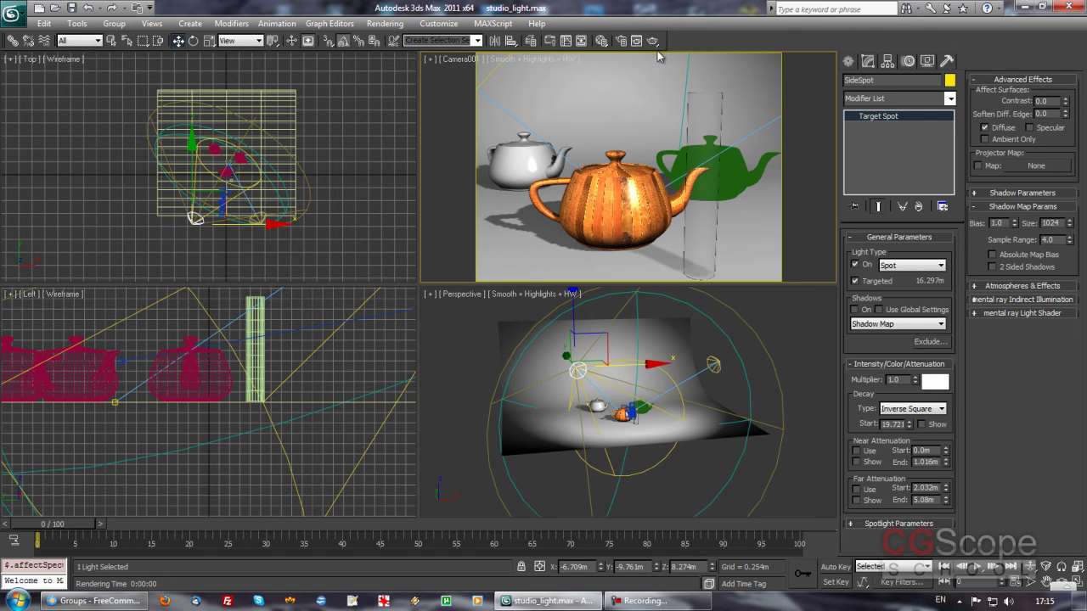
pyautogui.click(652, 41)
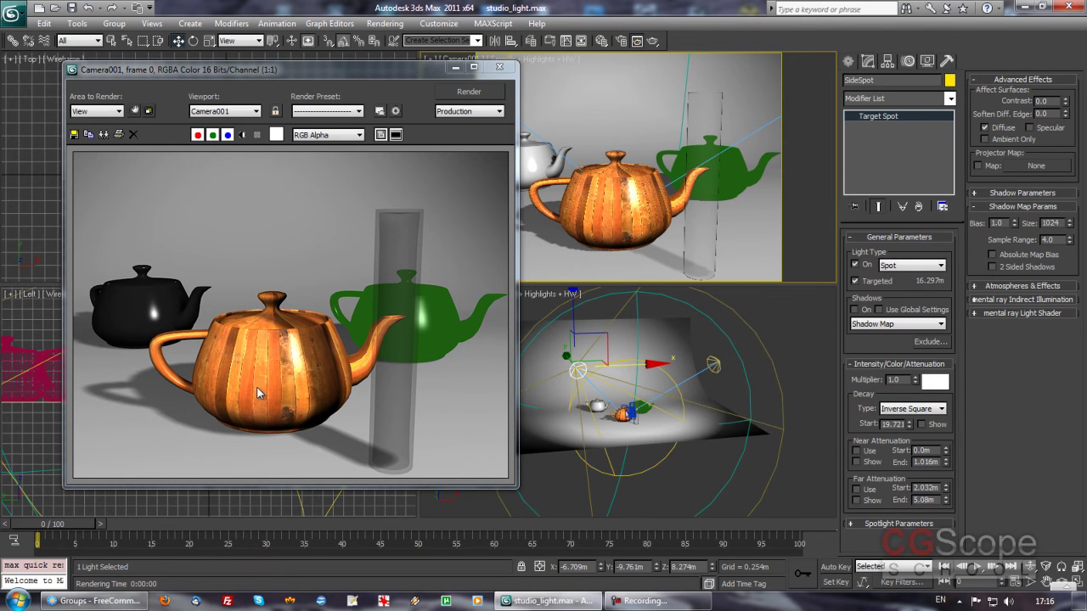
pyautogui.click(499, 67)
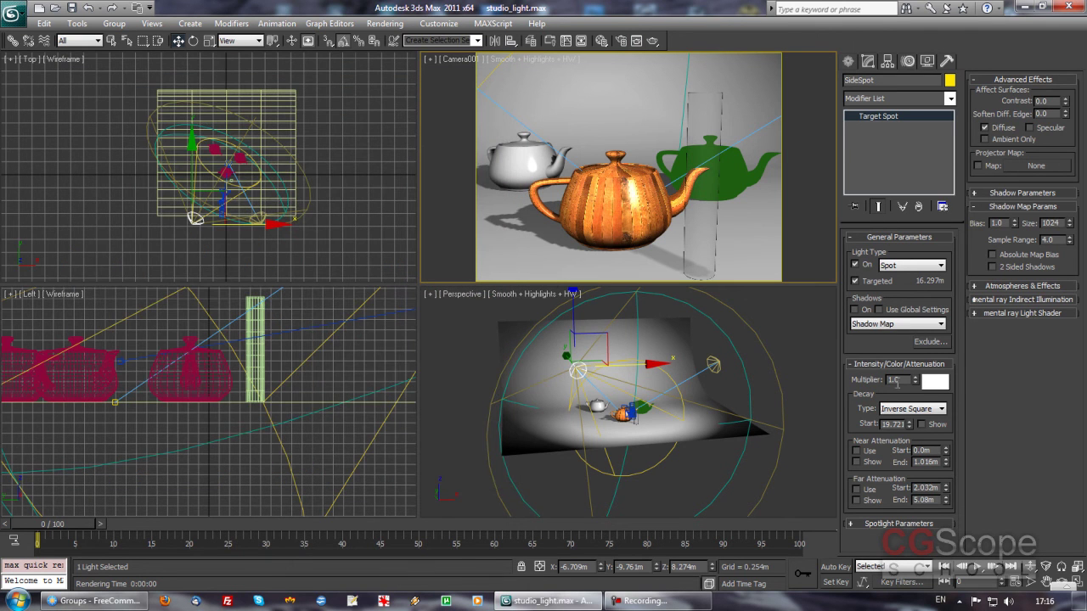
# - Lower SideSpot's multiplier to 0.8, then 0.5, re-rendering Camera001 each time
pyautogui.write('.8')
pyautogui.press('Return')
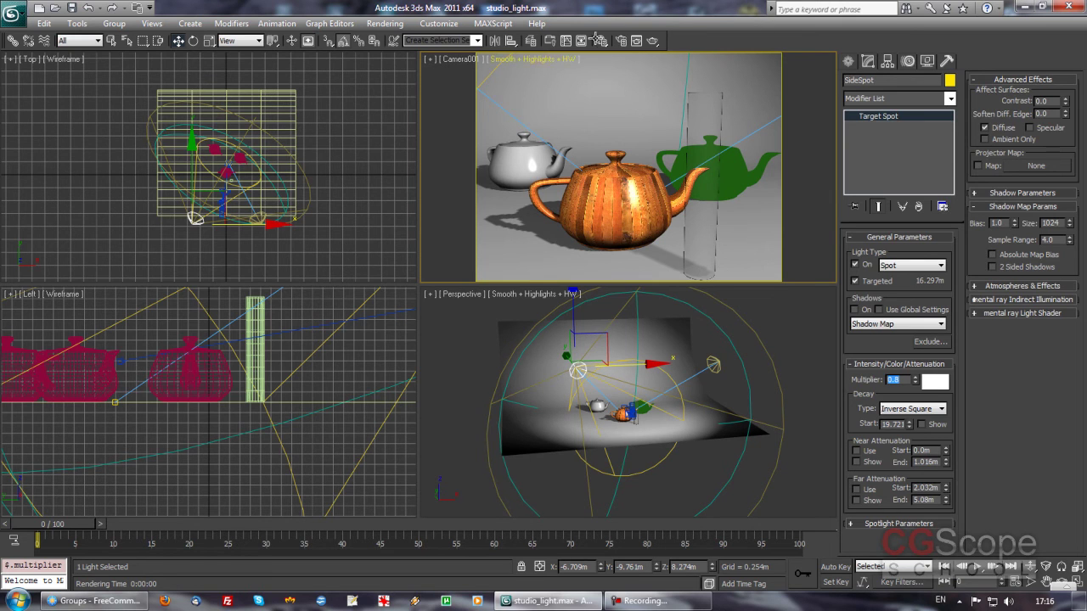
pyautogui.click(651, 44)
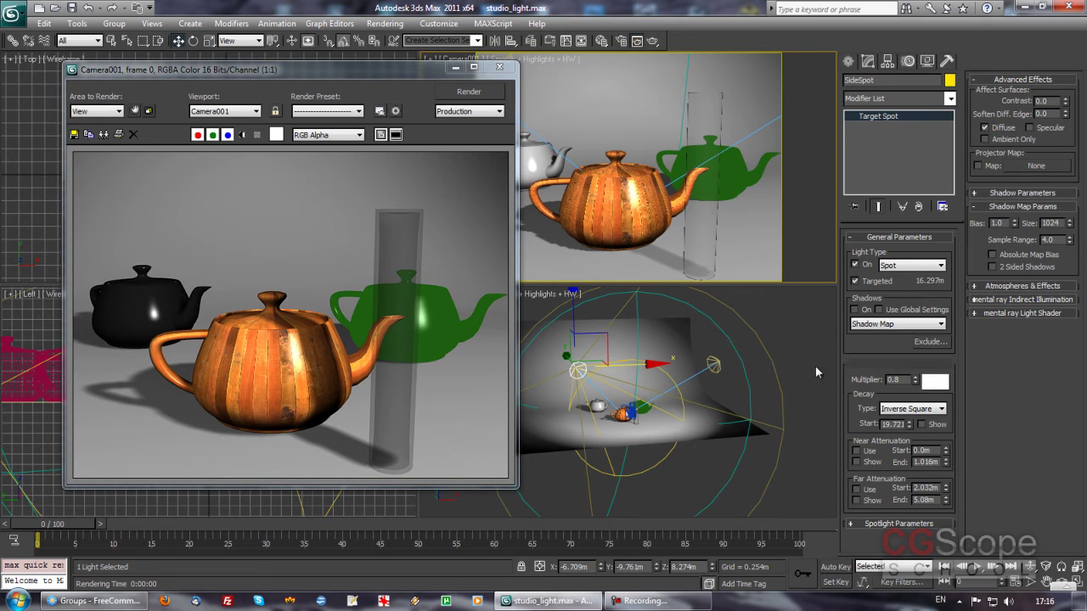
pyautogui.write('0.5')
pyautogui.press('Return')
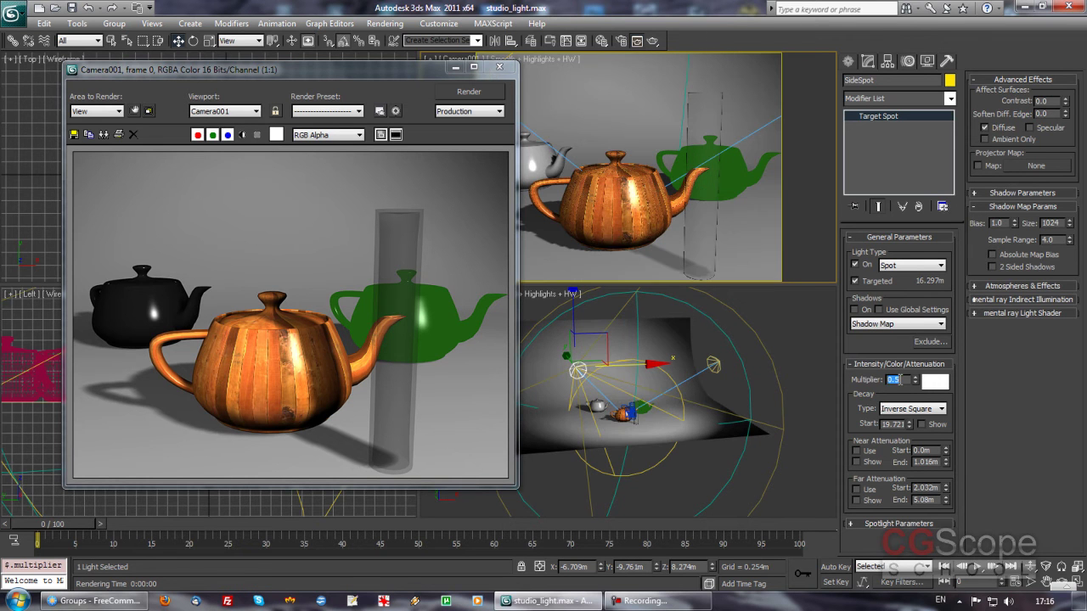
pyautogui.click(455, 92)
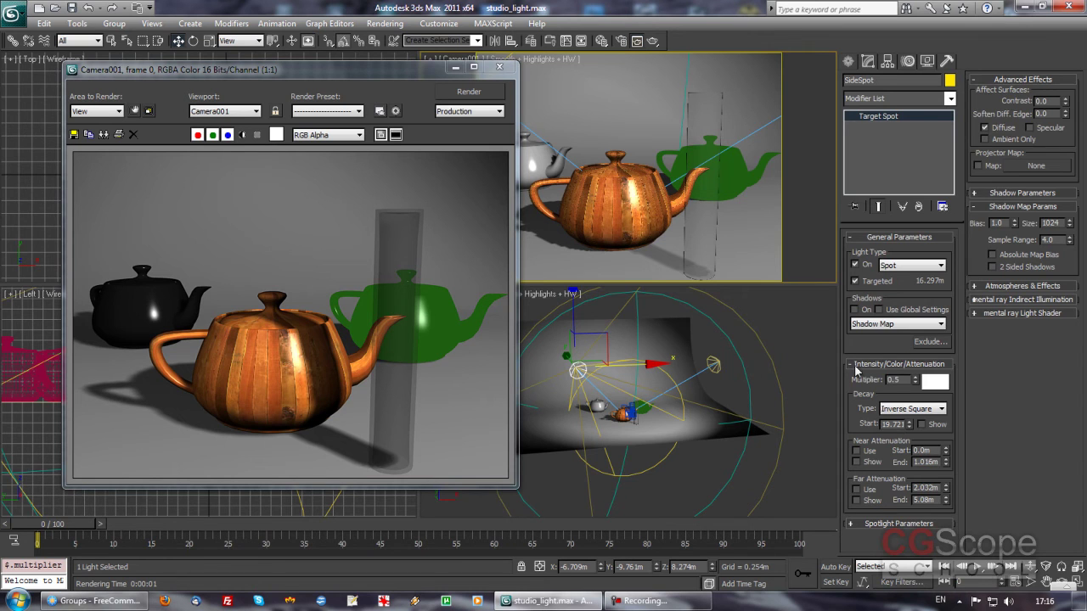
# - Raise MainSpot's multiplier to 1.2, render from Camera001, then reselect SideSpot
pyautogui.click(712, 365)
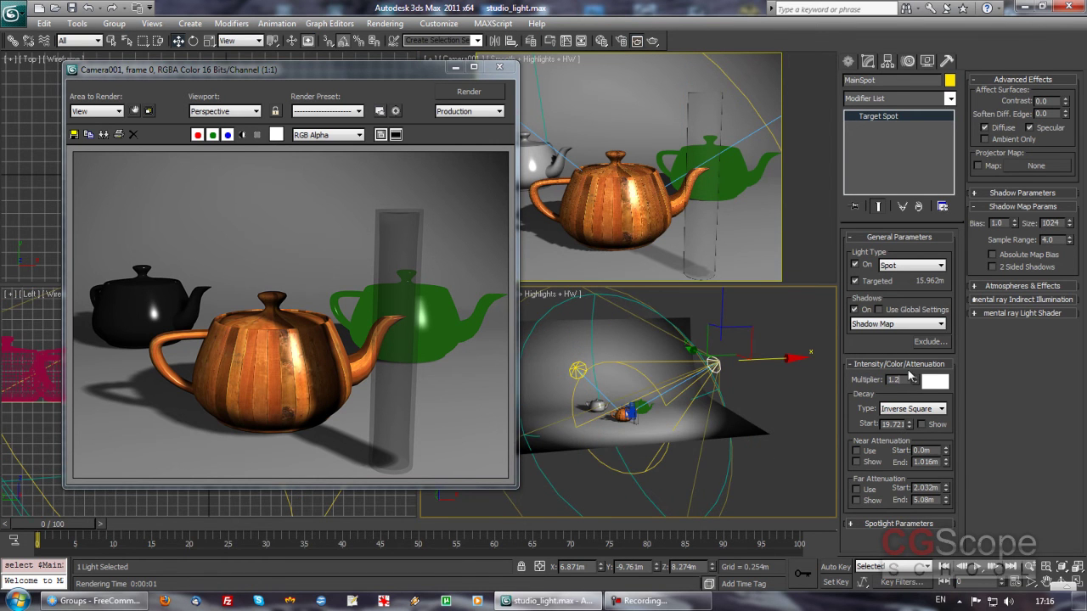
pyautogui.click(910, 374)
pyautogui.rightClick(649, 194)
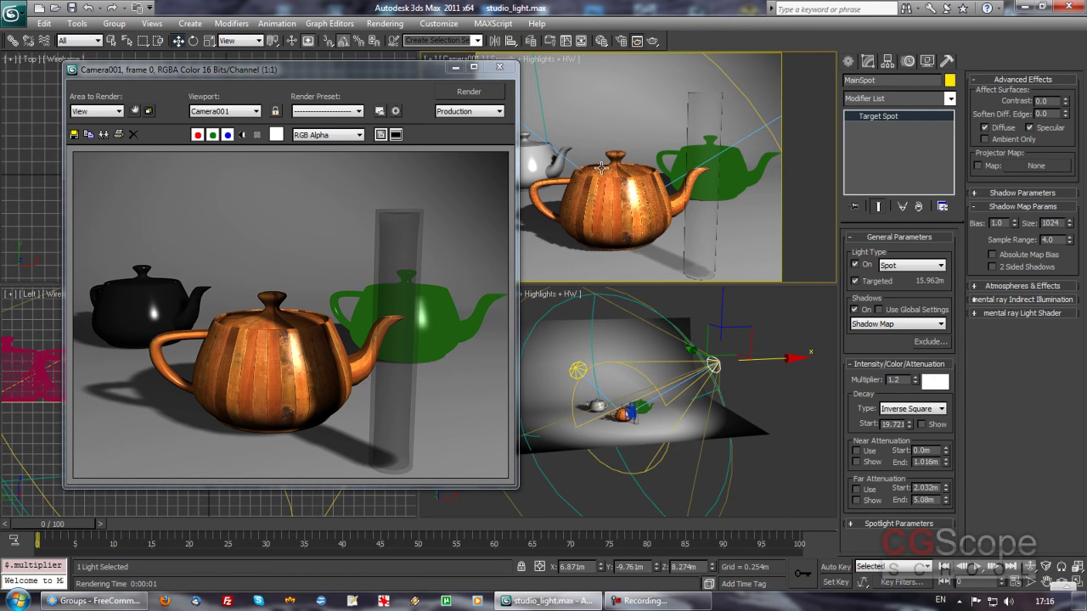
pyautogui.click(469, 91)
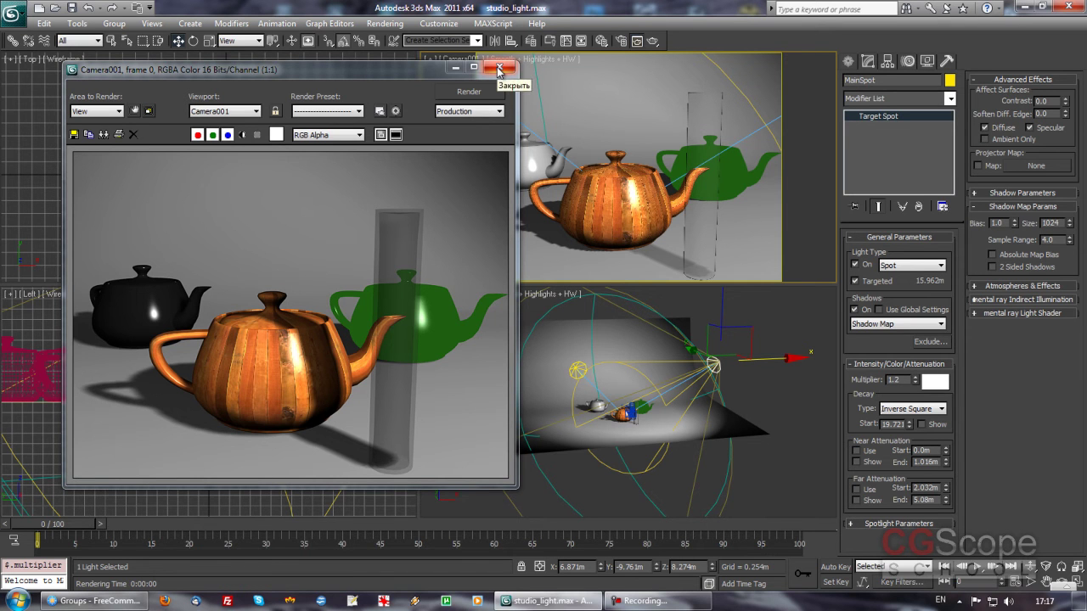
pyautogui.click(499, 68)
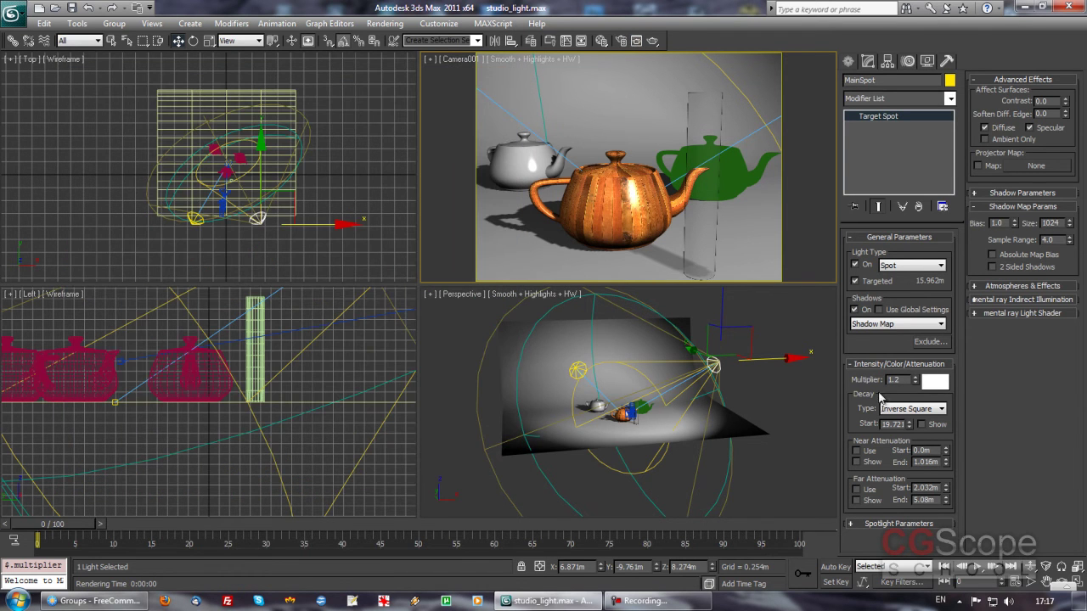
pyautogui.click(584, 374)
# - Raise SideSpot along Z to about 4.27 m above the teapots
pyautogui.click(579, 370)
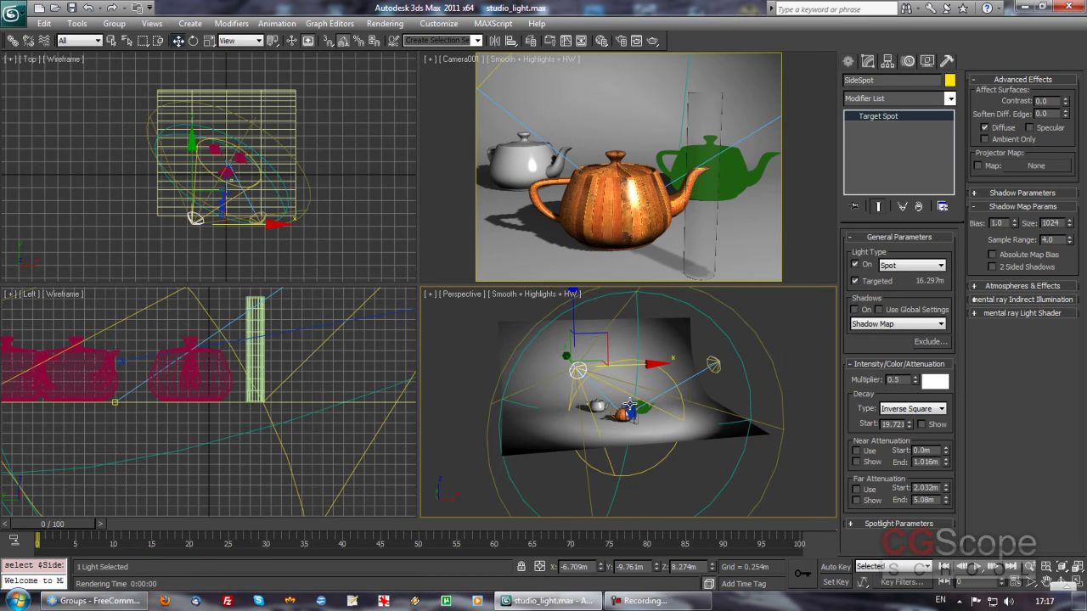
pyautogui.moveTo(630, 406)
pyautogui.keyDown('alt'); pyautogui.mouseDown(button='middle')
pyautogui.moveTo(676, 353)
pyautogui.moveTo(751, 391)
pyautogui.moveTo(740, 406)
pyautogui.mouseUp(button='middle'); pyautogui.keyUp('alt')
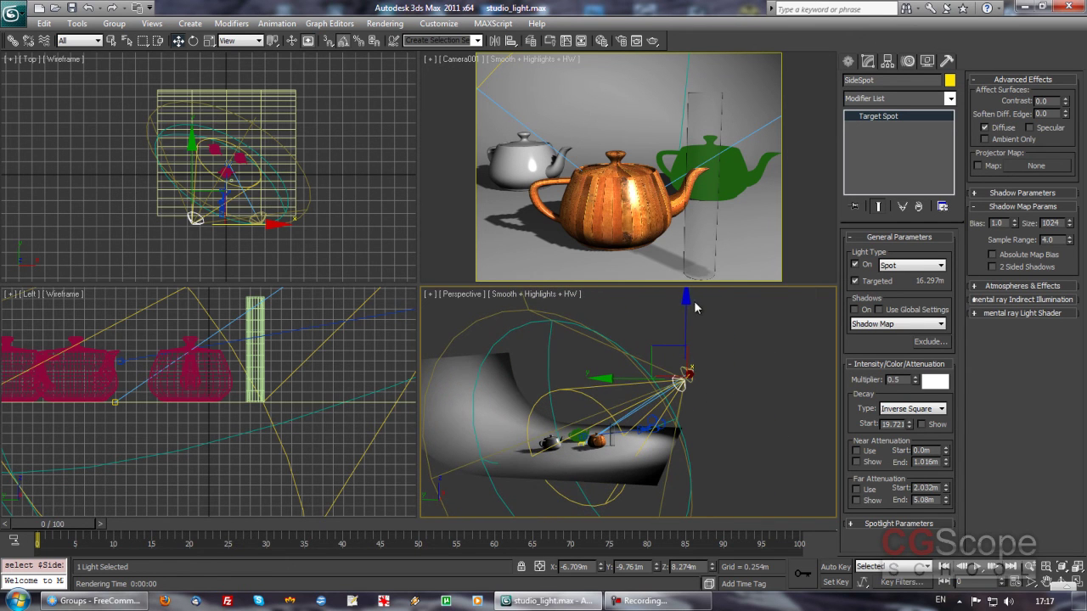
pyautogui.moveTo(686, 309); pyautogui.dragTo(680, 356)
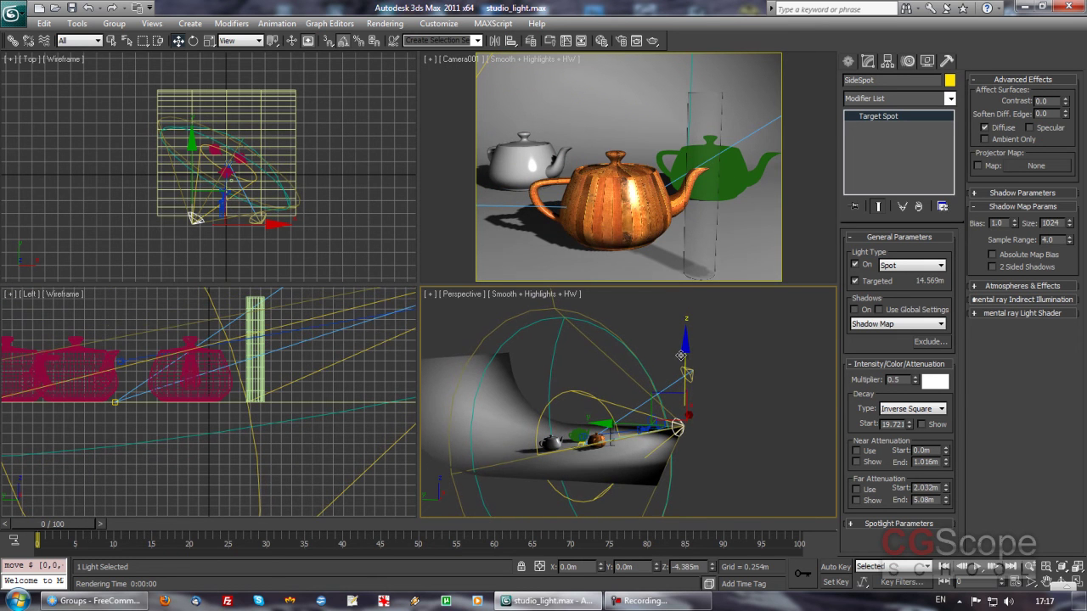
pyautogui.keyDown('alt'); pyautogui.moveTo(726, 399); pyautogui.dragTo(687, 373, button='middle'); pyautogui.keyUp('alt')
pyautogui.moveTo(683, 354); pyautogui.dragTo(683, 343)
pyautogui.moveTo(713, 369)
pyautogui.keyDown('alt'); pyautogui.mouseDown(button='middle')
pyautogui.moveTo(628, 410)
pyautogui.moveTo(640, 392)
pyautogui.mouseUp(button='middle'); pyautogui.keyUp('alt')
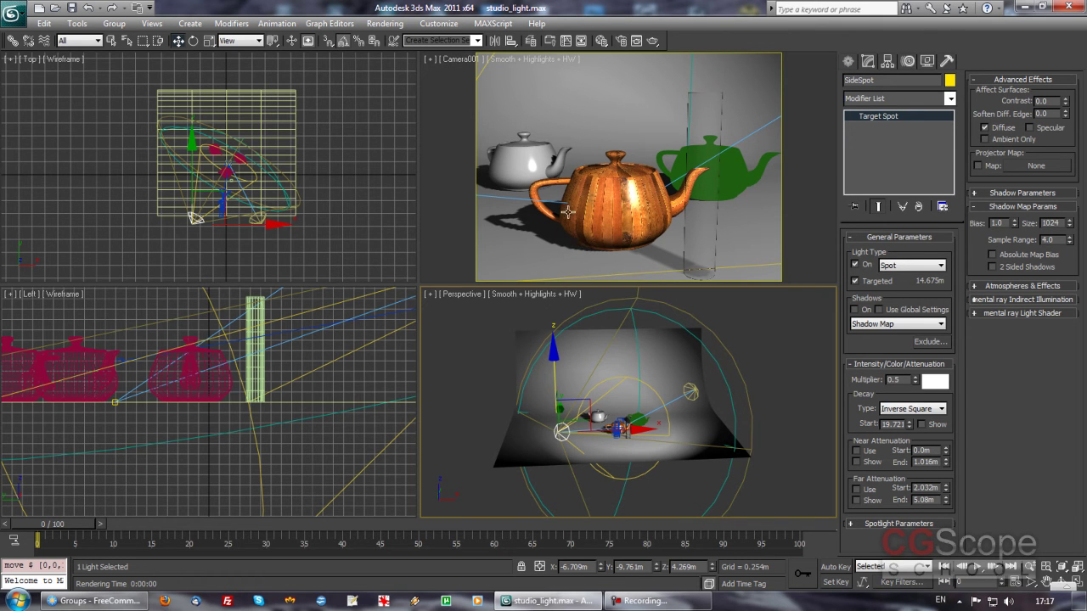
pyautogui.keyDown('alt'); pyautogui.moveTo(612, 289); pyautogui.dragTo(592, 365, button='middle'); pyautogui.keyUp('alt')
pyautogui.moveTo(551, 347); pyautogui.dragTo(552, 286)
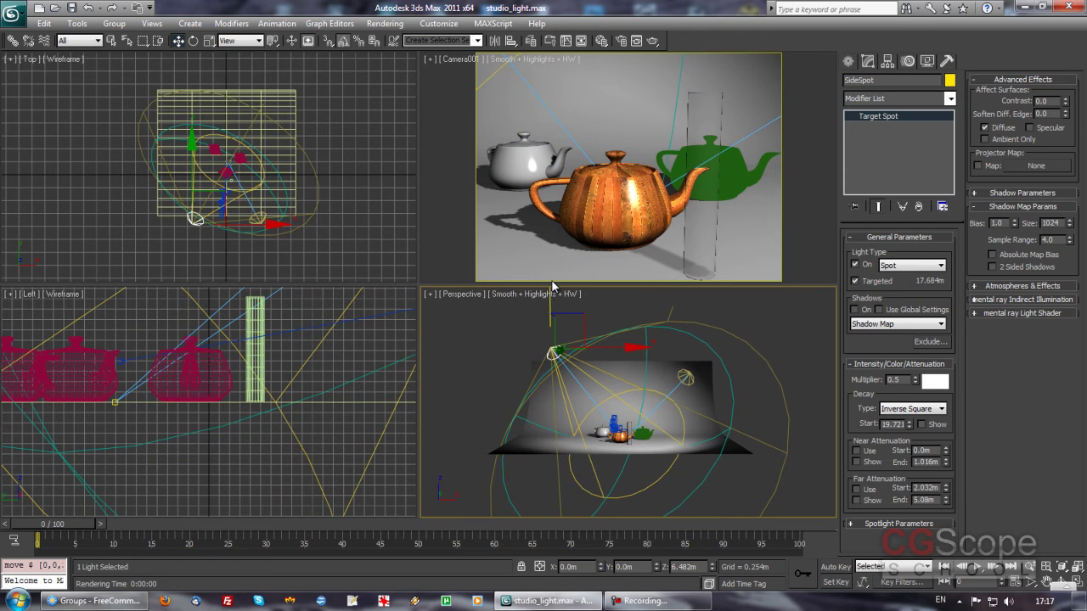
# - Render Camera001, lower SideSpot slightly, and re-render the Camera001 view
pyautogui.rightClick(629, 67)
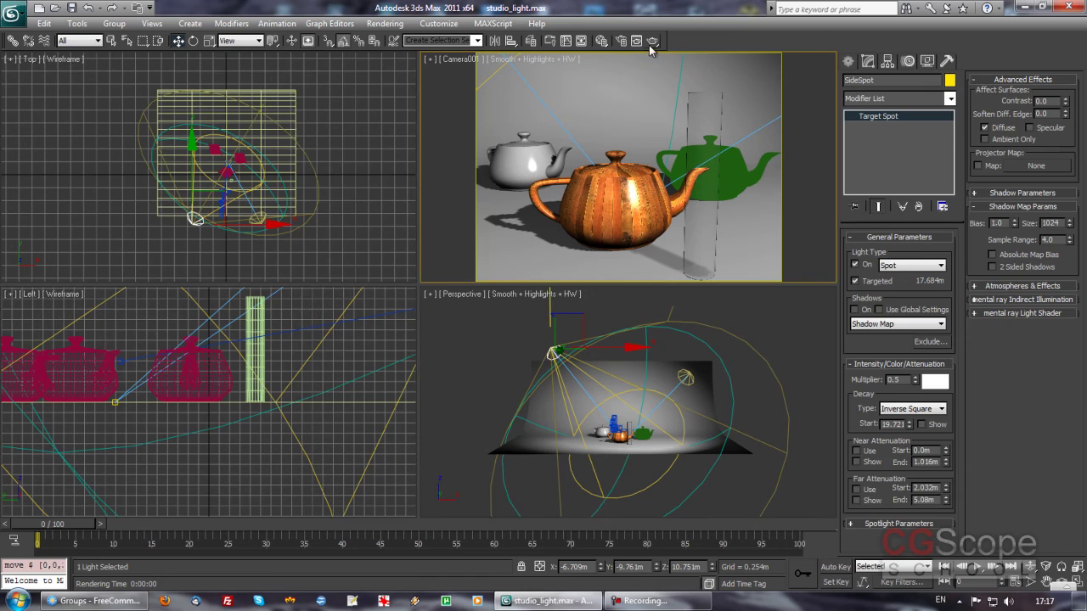
pyautogui.click(648, 45)
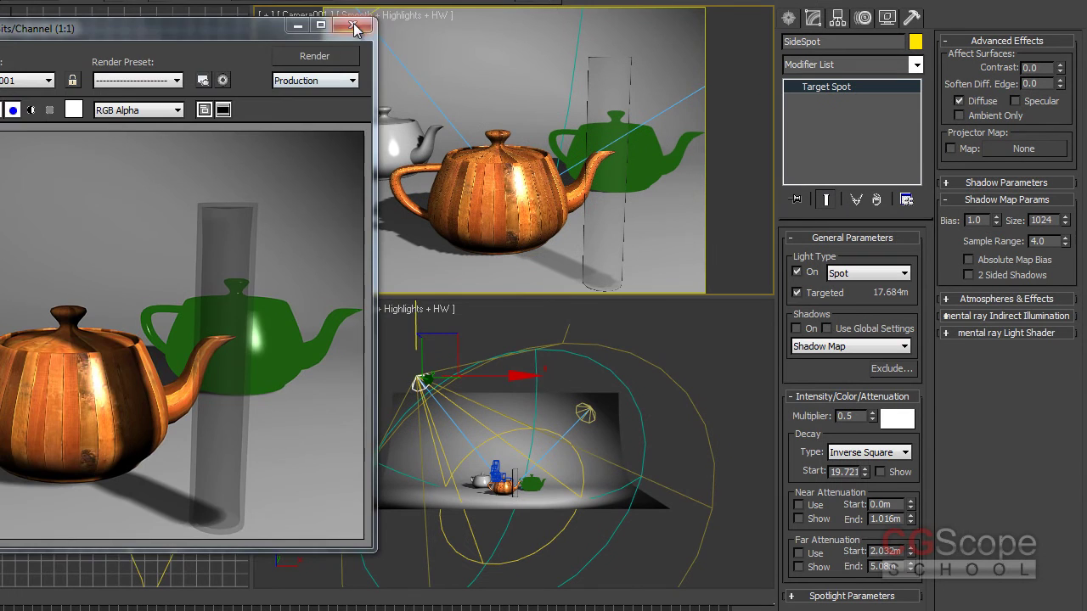
pyautogui.click(354, 28)
pyautogui.rightClick(515, 421)
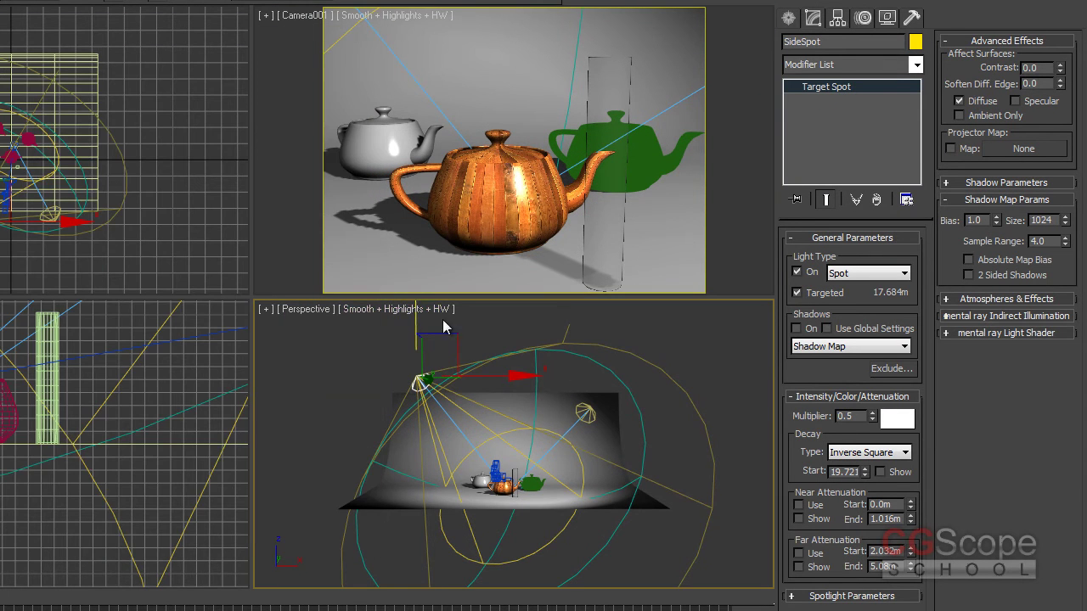
pyautogui.moveTo(416, 321); pyautogui.dragTo(395, 415)
pyautogui.moveTo(396, 415)
pyautogui.keyDown('alt'); pyautogui.mouseDown(button='middle')
pyautogui.moveTo(625, 410)
pyautogui.moveTo(501, 418)
pyautogui.mouseUp(button='middle'); pyautogui.keyUp('alt')
pyautogui.rightClick(536, 30)
pyautogui.hotkey('shift', 'q')
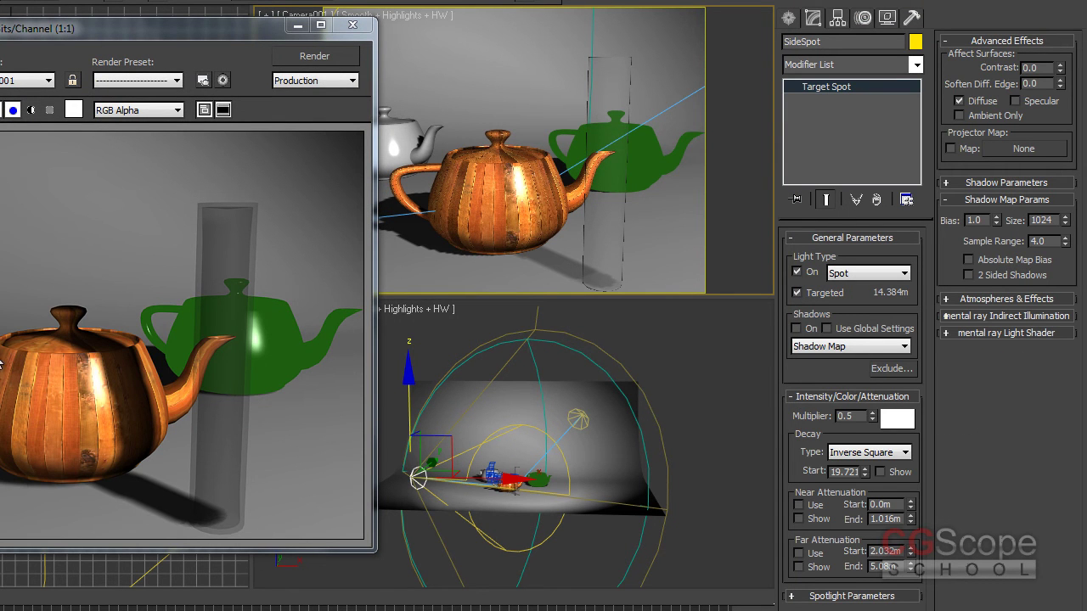
# - Render Camera001 with SideSpot switched off, then with it back on
pyautogui.click(797, 272)
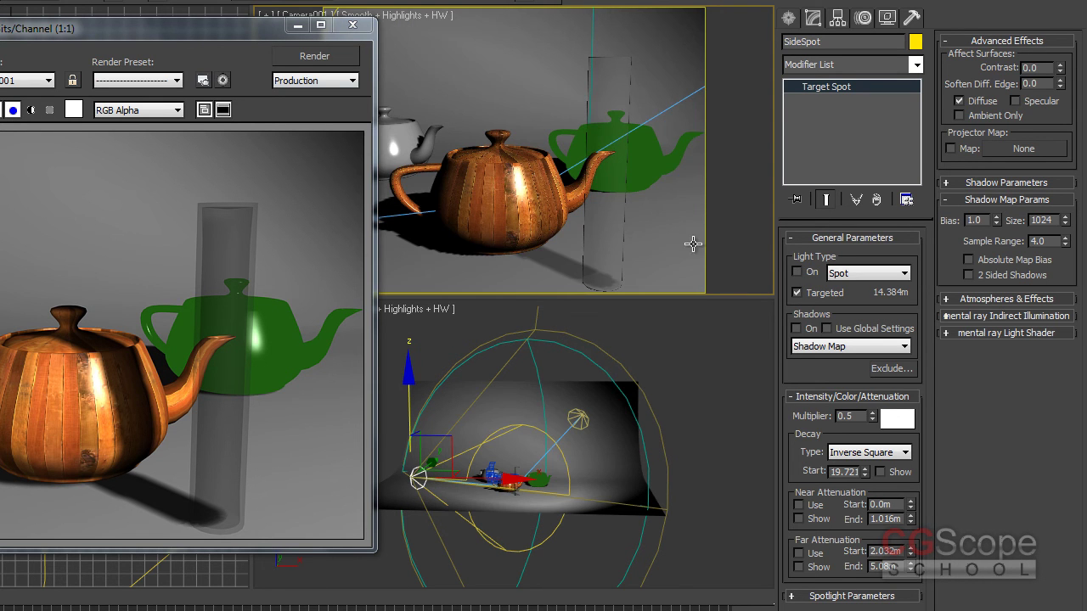
pyautogui.click(287, 52)
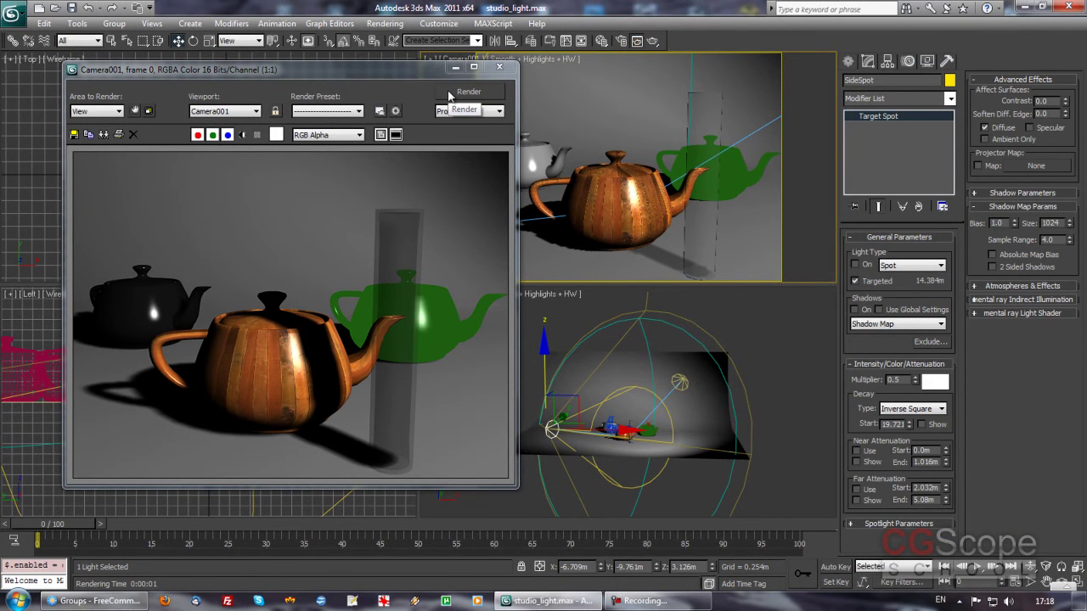
pyautogui.click(856, 264)
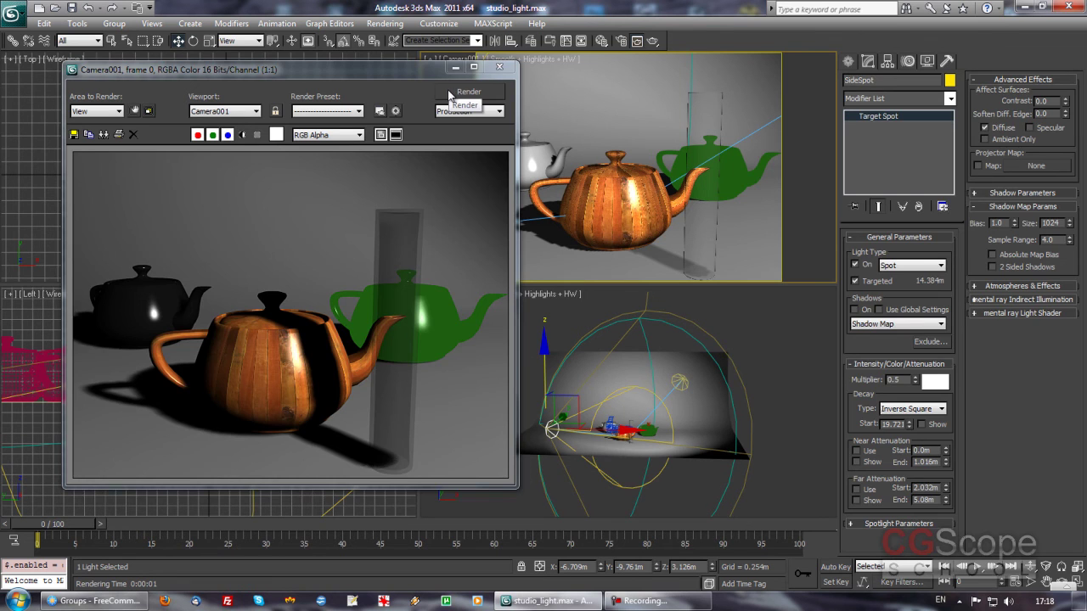
pyautogui.click(448, 95)
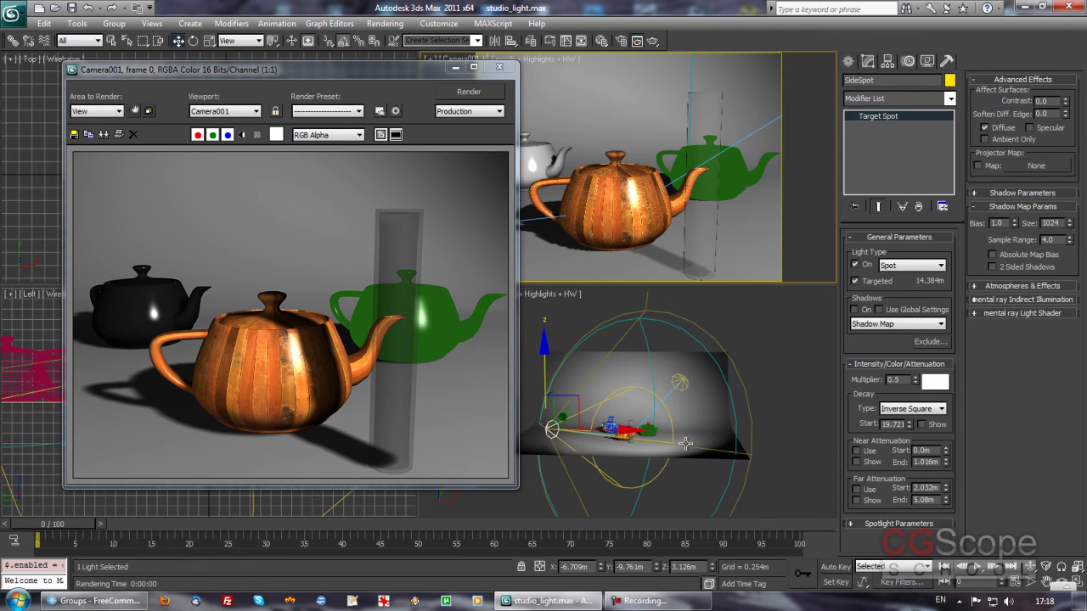
# - Orbit the Perspective view around the side light
pyautogui.moveTo(685, 443)
pyautogui.keyDown('alt'); pyautogui.mouseDown(button='middle')
pyautogui.moveTo(703, 462)
pyautogui.moveTo(692, 443)
pyautogui.mouseUp(button='middle'); pyautogui.keyUp('alt')
pyautogui.moveTo(753, 376)
pyautogui.keyDown('alt'); pyautogui.mouseDown(button='middle')
pyautogui.moveTo(763, 334)
pyautogui.moveTo(705, 437)
pyautogui.moveTo(708, 426)
pyautogui.mouseUp(button='middle'); pyautogui.keyUp('alt')
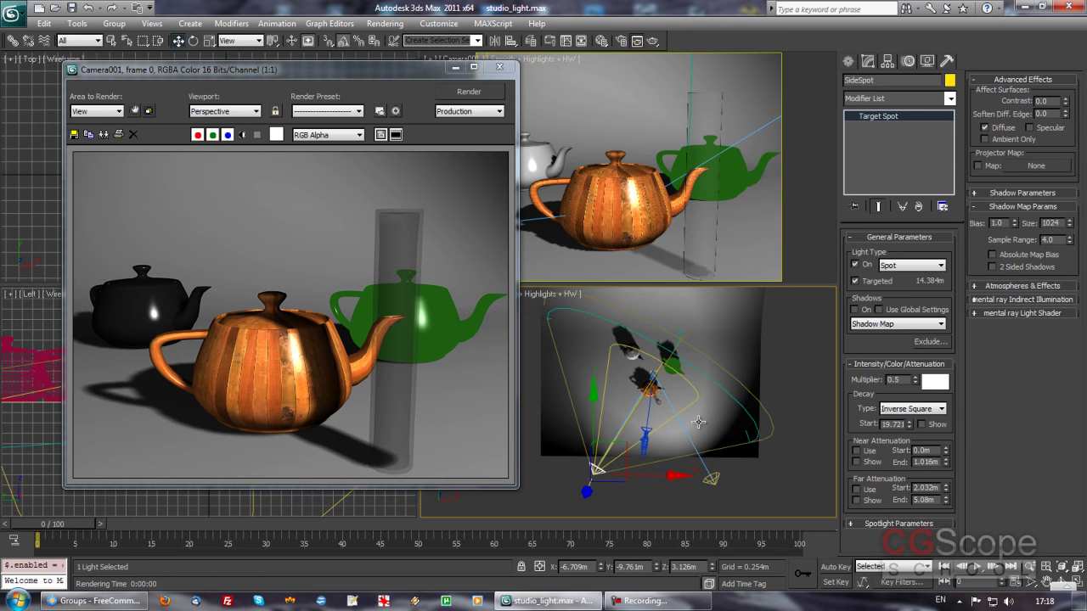
pyautogui.moveTo(700, 389)
pyautogui.keyDown('alt'); pyautogui.mouseDown(button='middle')
pyautogui.moveTo(704, 417)
pyautogui.moveTo(672, 407)
pyautogui.moveTo(631, 433)
pyautogui.moveTo(679, 430)
pyautogui.mouseUp(button='middle'); pyautogui.keyUp('alt')
# - Shift-drag SideSpot upward to clone it as a new light named BackSpot
pyautogui.moveTo(611, 448)
pyautogui.keyDown('shift'); pyautogui.mouseDown()
pyautogui.moveTo(607, 281)
pyautogui.moveTo(567, 386)
pyautogui.mouseUp(); pyautogui.keyUp('shift')
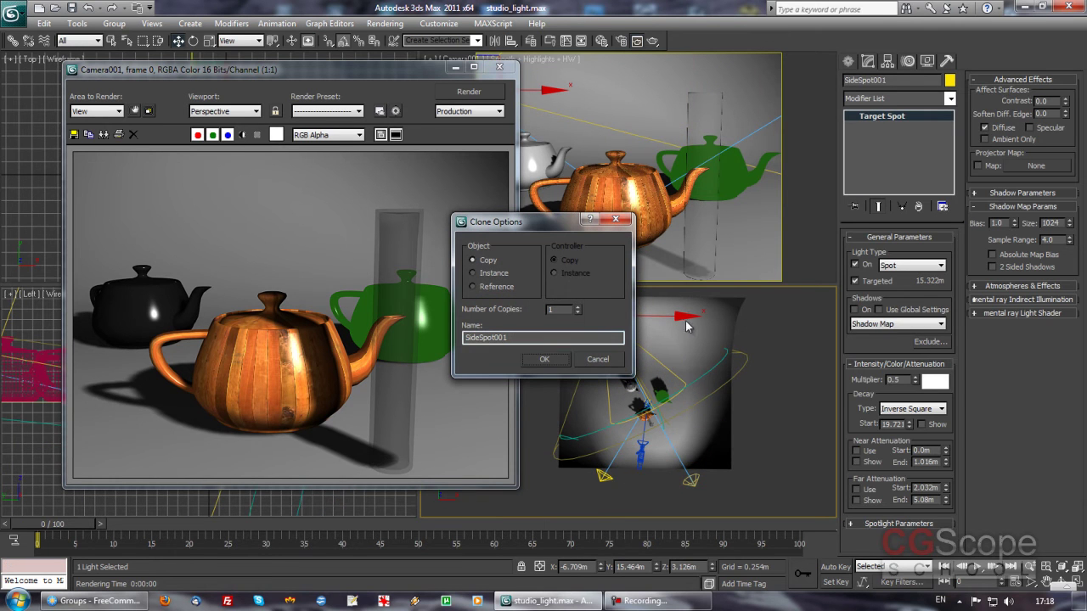
pyautogui.moveTo(479, 336); pyautogui.dragTo(356, 341)
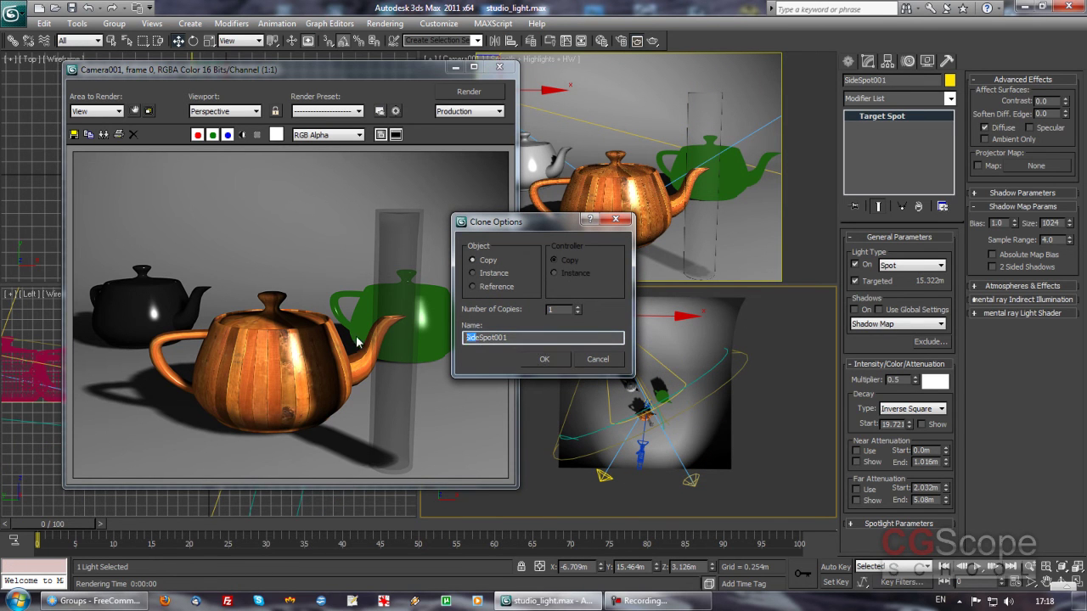
pyautogui.write('s')
pyautogui.press('Return')
# - Move BackSpot into position, switch it off, and reselect SideSpot
pyautogui.moveTo(622, 379)
pyautogui.mouseDown()
pyautogui.moveTo(650, 317)
pyautogui.moveTo(699, 338)
pyautogui.mouseUp()
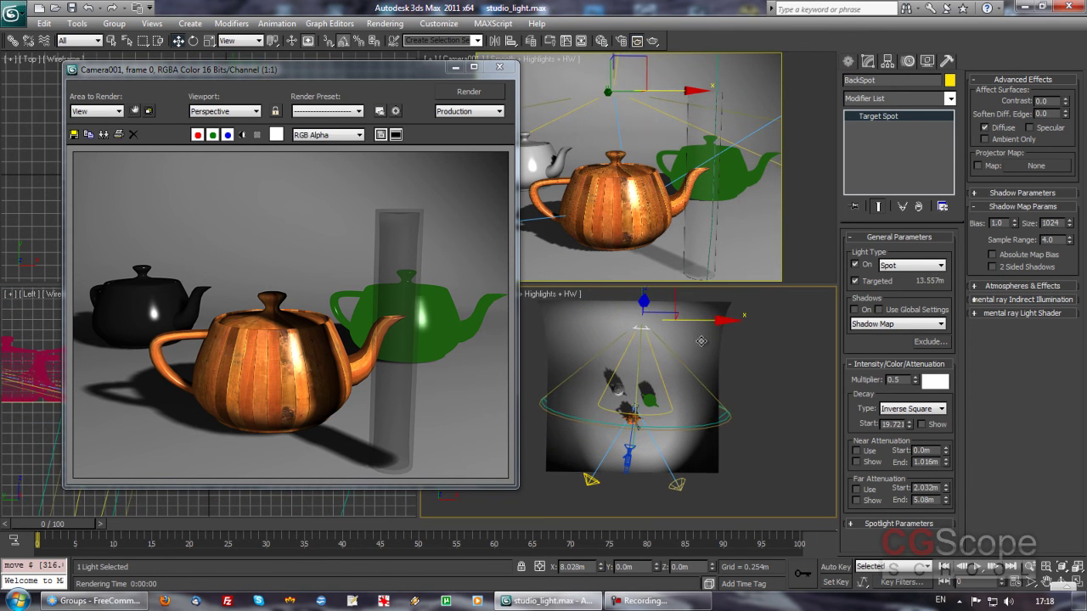
pyautogui.moveTo(699, 338); pyautogui.dragTo(609, 381)
pyautogui.moveTo(746, 399); pyautogui.dragTo(758, 416)
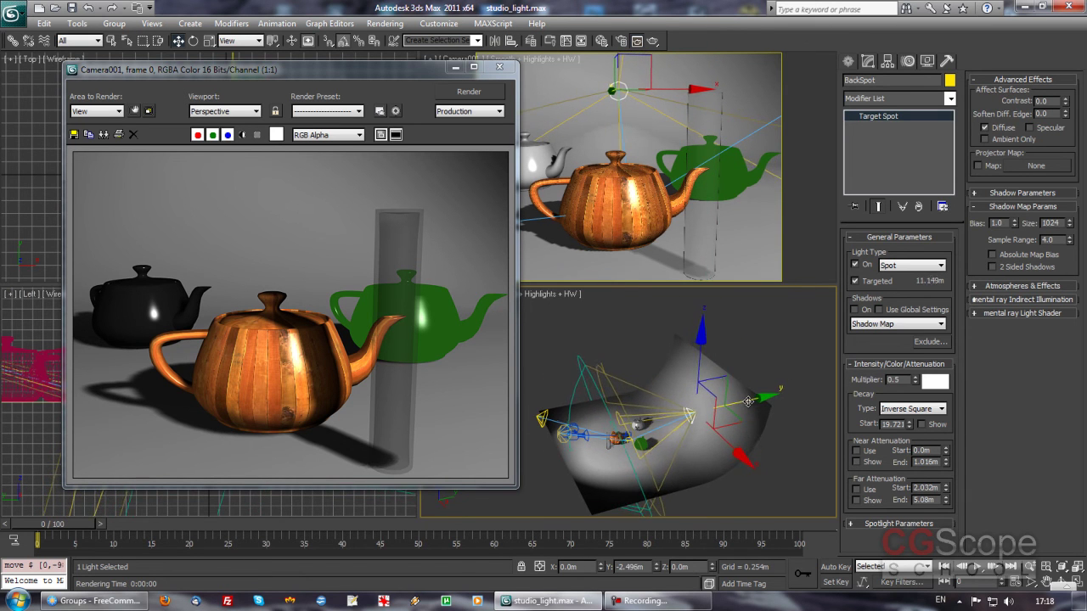
pyautogui.keyDown('alt'); pyautogui.moveTo(758, 416); pyautogui.dragTo(774, 420, button='middle'); pyautogui.keyUp('alt')
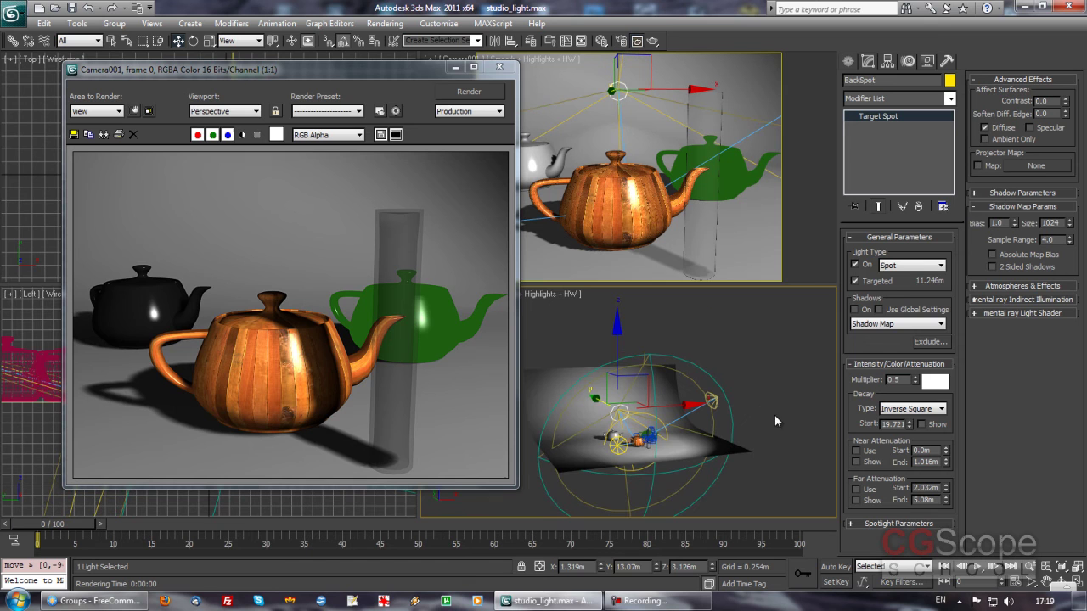
pyautogui.click(861, 265)
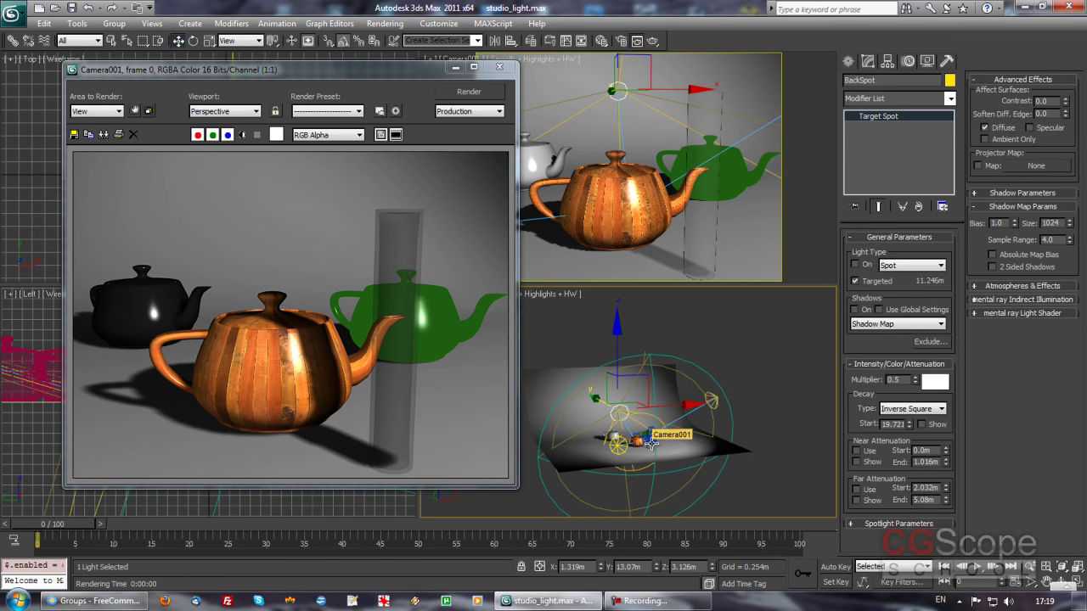
pyautogui.moveTo(651, 440)
pyautogui.keyDown('alt'); pyautogui.mouseDown(button='middle')
pyautogui.moveTo(633, 456)
pyautogui.moveTo(585, 437)
pyautogui.moveTo(598, 467)
pyautogui.moveTo(616, 466)
pyautogui.mouseUp(button='middle'); pyautogui.keyUp('alt')
pyautogui.click(578, 435)
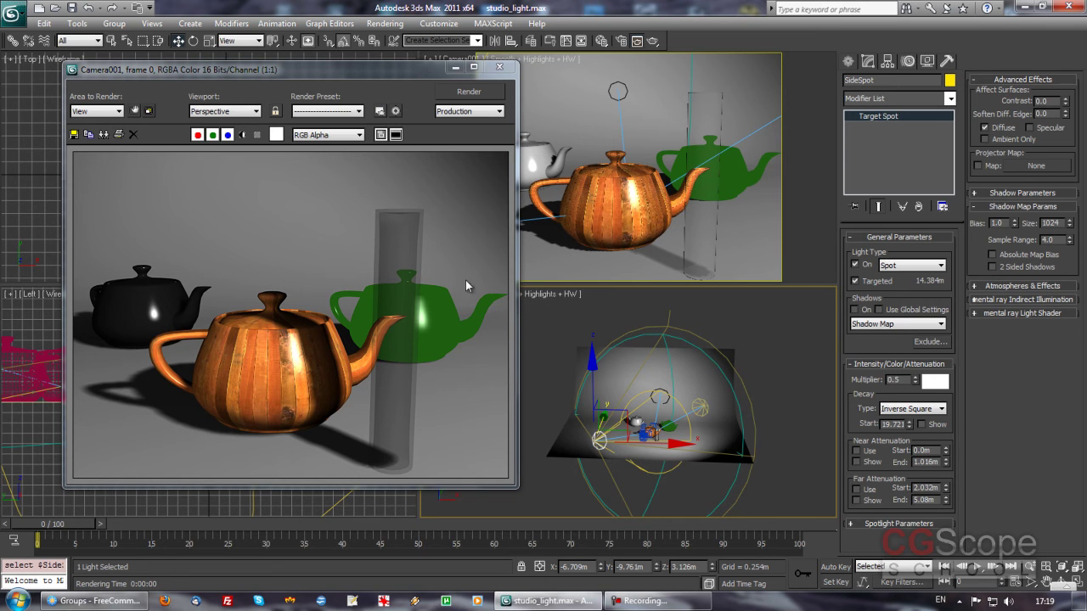
# - Tint SideSpot pale blue (hue 146, about RGB 209/234/254) and re-render Camera001
pyautogui.moveTo(694, 445)
pyautogui.keyDown('alt'); pyautogui.mouseDown(button='middle')
pyautogui.moveTo(751, 433)
pyautogui.moveTo(581, 429)
pyautogui.moveTo(638, 444)
pyautogui.mouseUp(button='middle'); pyautogui.keyUp('alt')
pyautogui.click(726, 390)
pyautogui.click(563, 428)
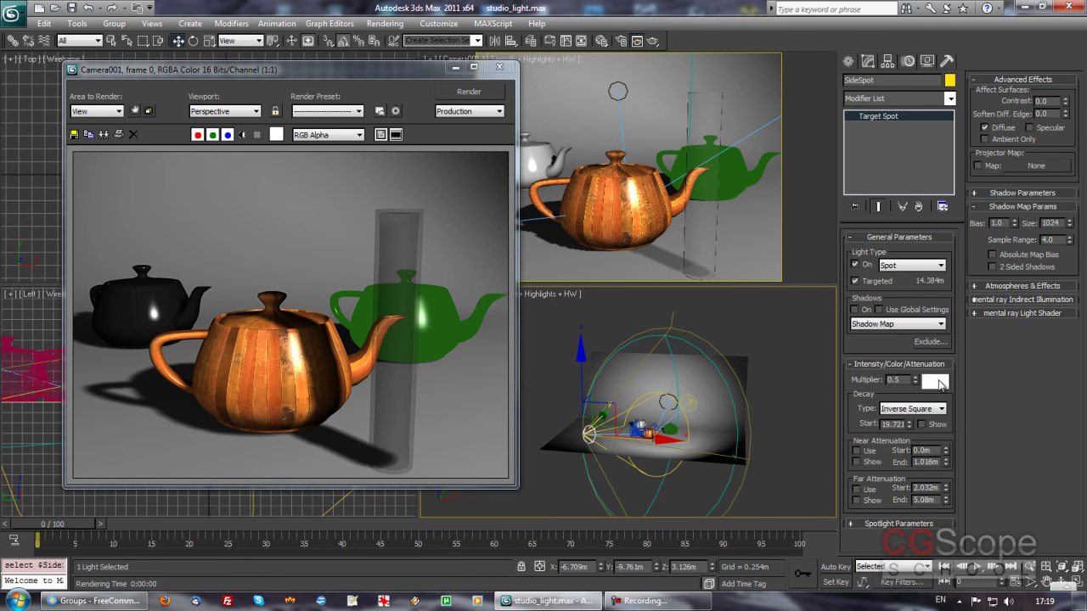
pyautogui.click(937, 382)
pyautogui.click(443, 90)
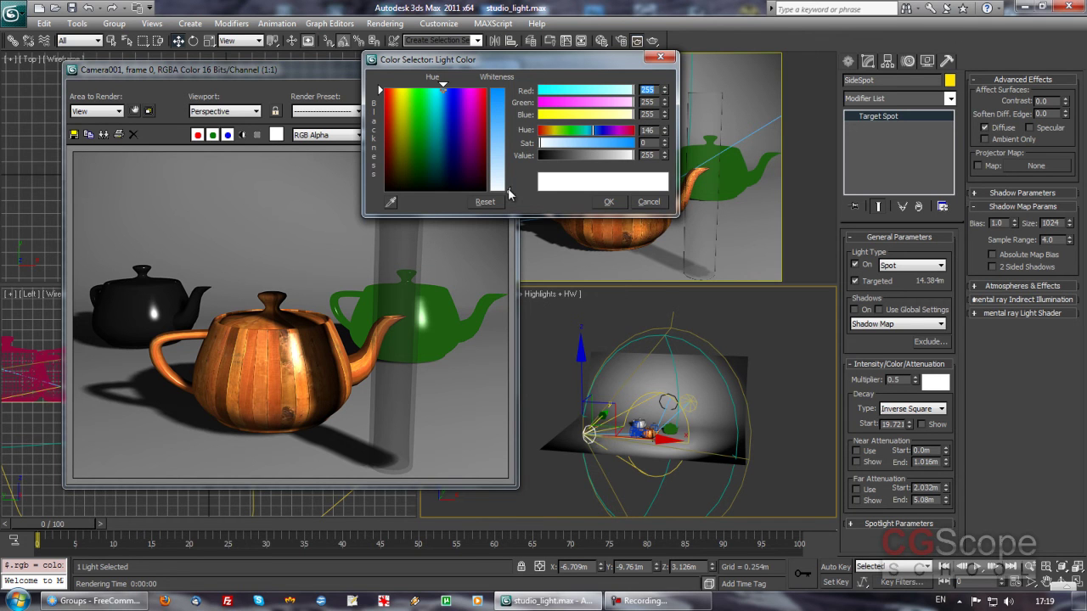
pyautogui.moveTo(509, 195); pyautogui.dragTo(515, 111)
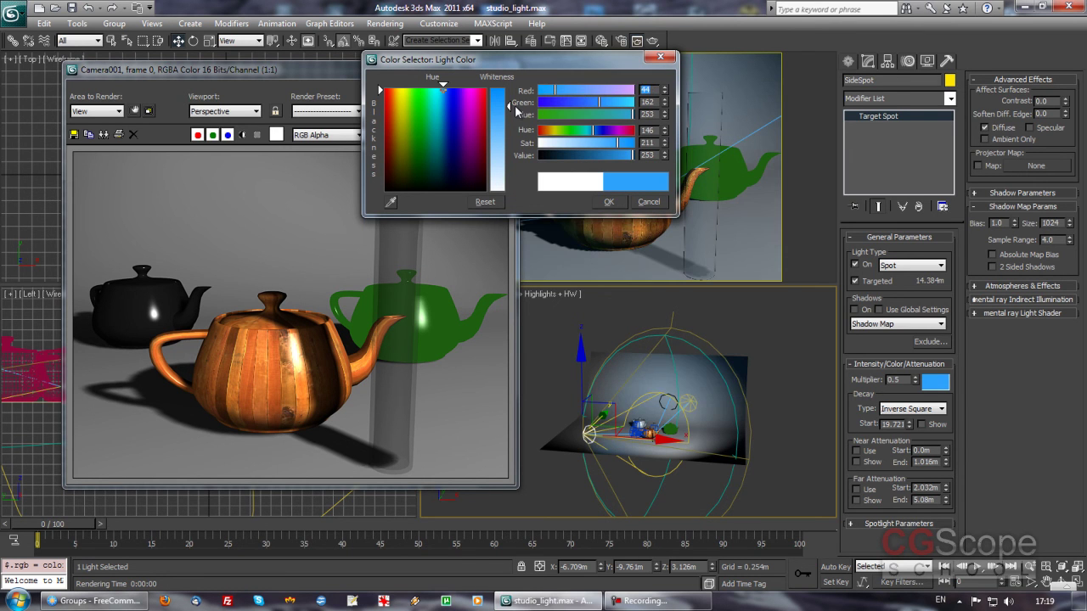
pyautogui.moveTo(510, 107); pyautogui.dragTo(510, 92)
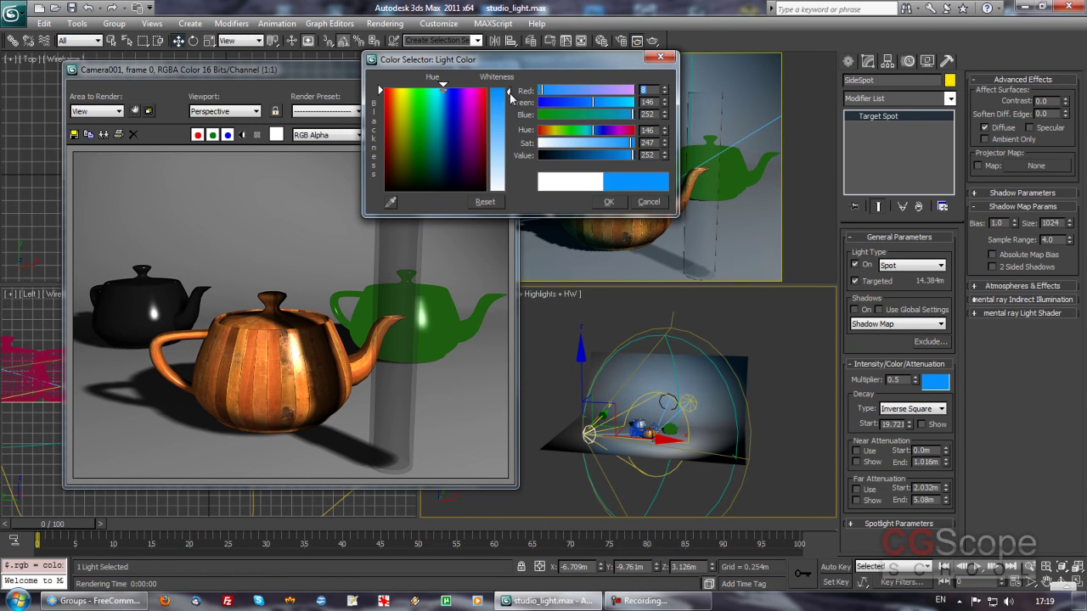
pyautogui.moveTo(509, 95); pyautogui.dragTo(511, 175)
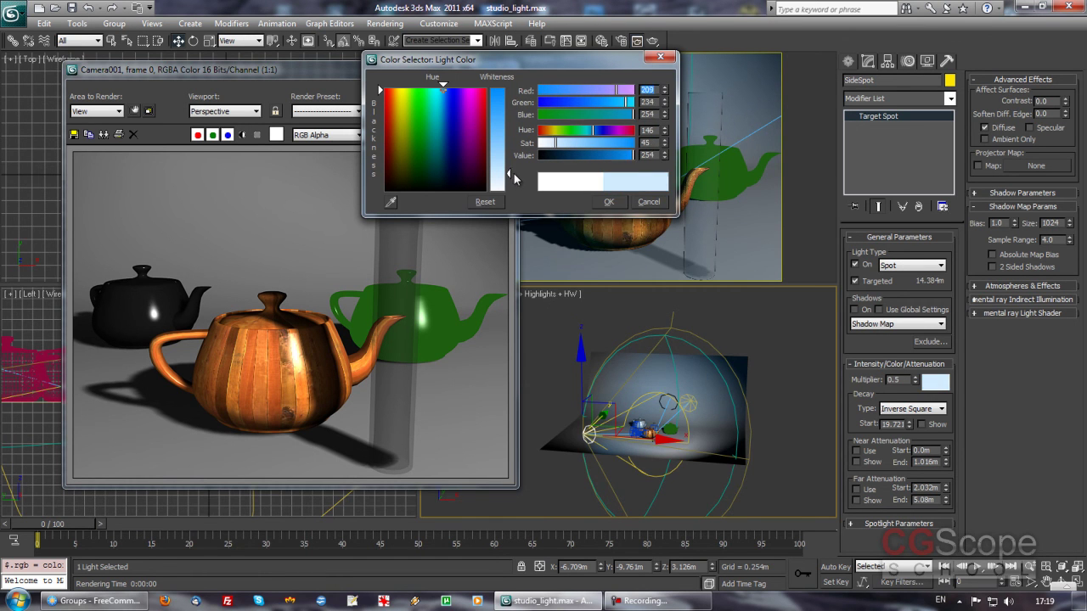
pyautogui.click(609, 202)
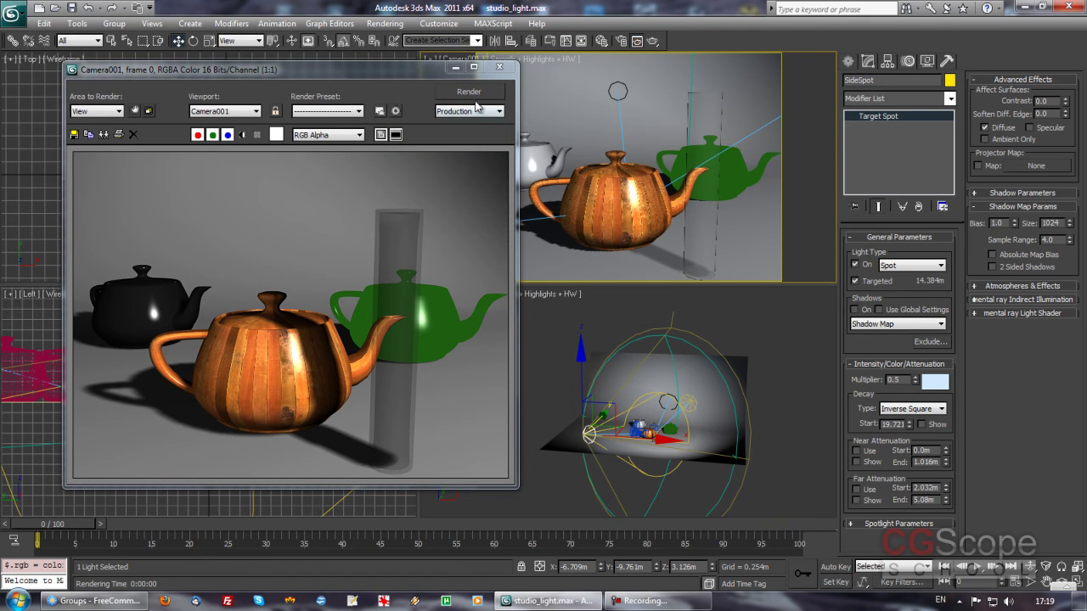
pyautogui.click(459, 93)
pyautogui.keyDown('alt'); pyautogui.moveTo(693, 419); pyautogui.dragTo(720, 394, button='middle'); pyautogui.keyUp('alt')
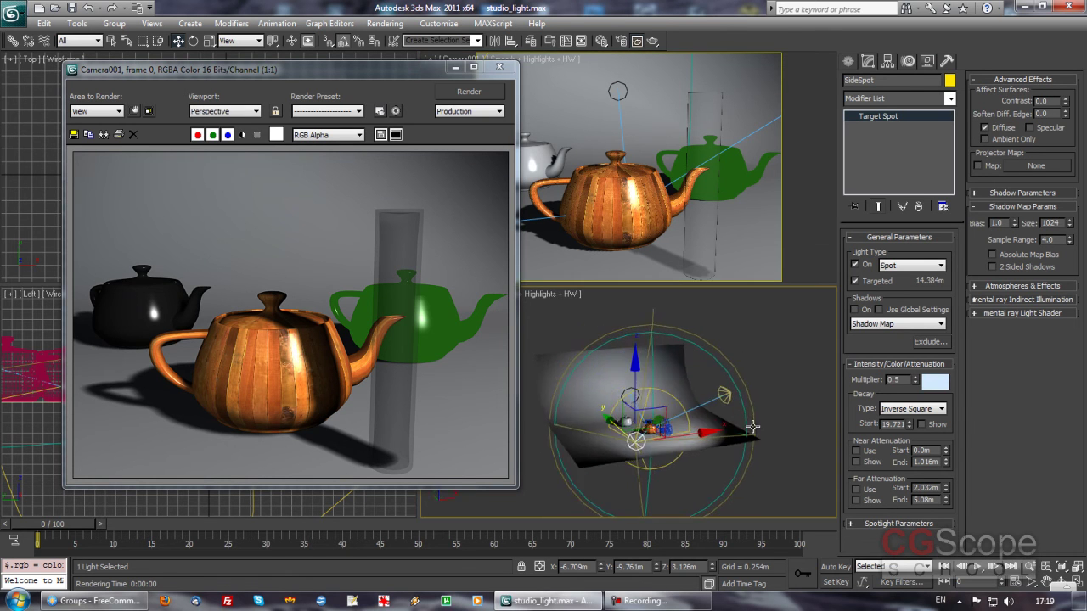
# - Give MainSpot a pale warm-white light colour around hue 34
pyautogui.click(720, 394)
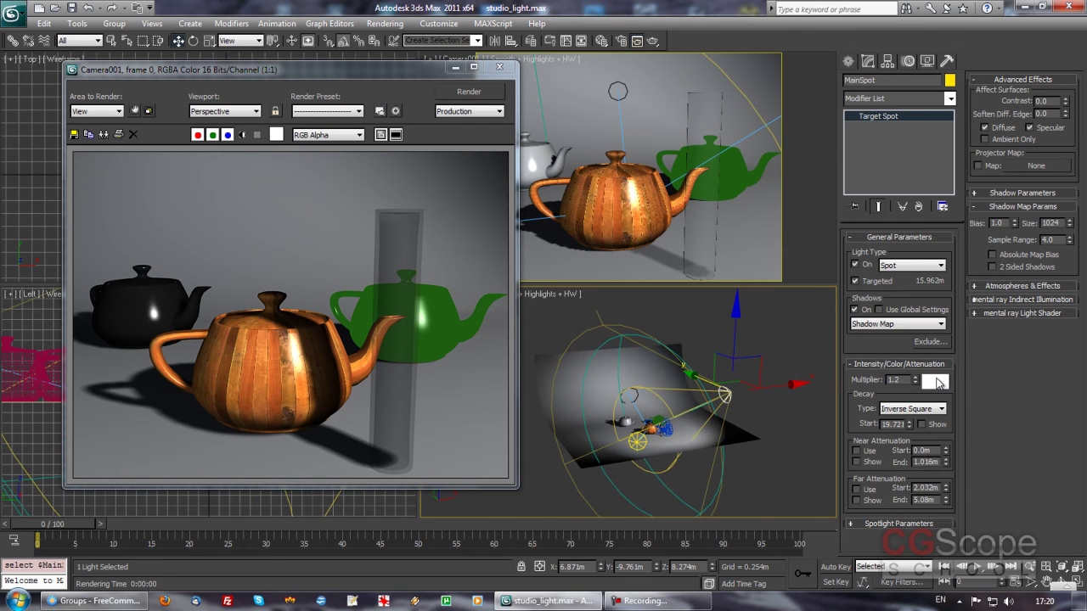
pyautogui.click(935, 381)
pyautogui.moveTo(421, 105); pyautogui.dragTo(398, 88)
pyautogui.moveTo(507, 191); pyautogui.dragTo(510, 185)
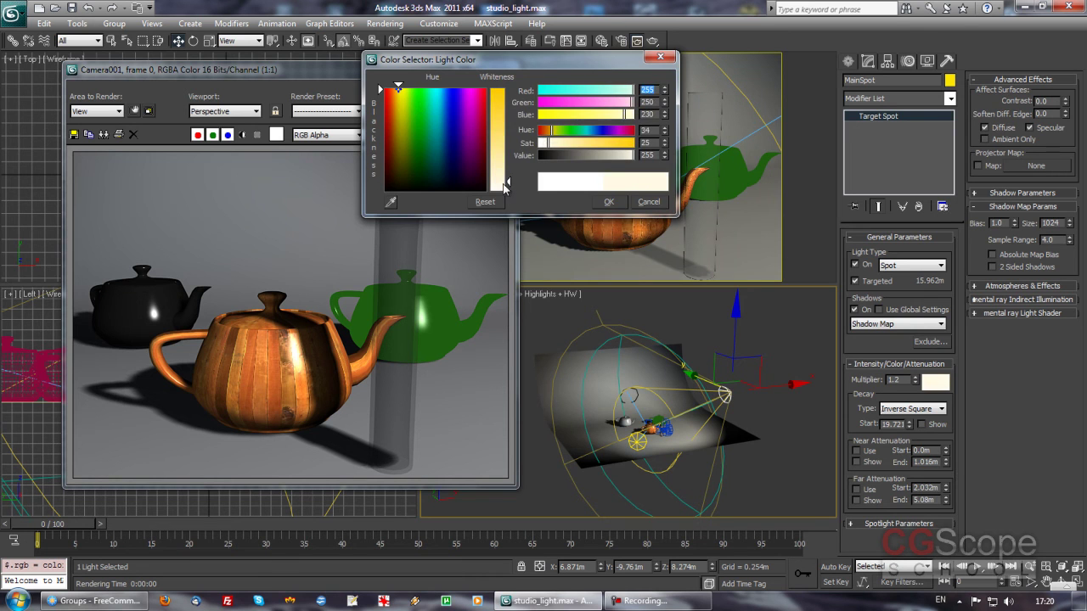
pyautogui.click(609, 201)
# - Render Camera001 to check the warmer light, close it, then select BackSpot
pyautogui.rightClick(630, 195)
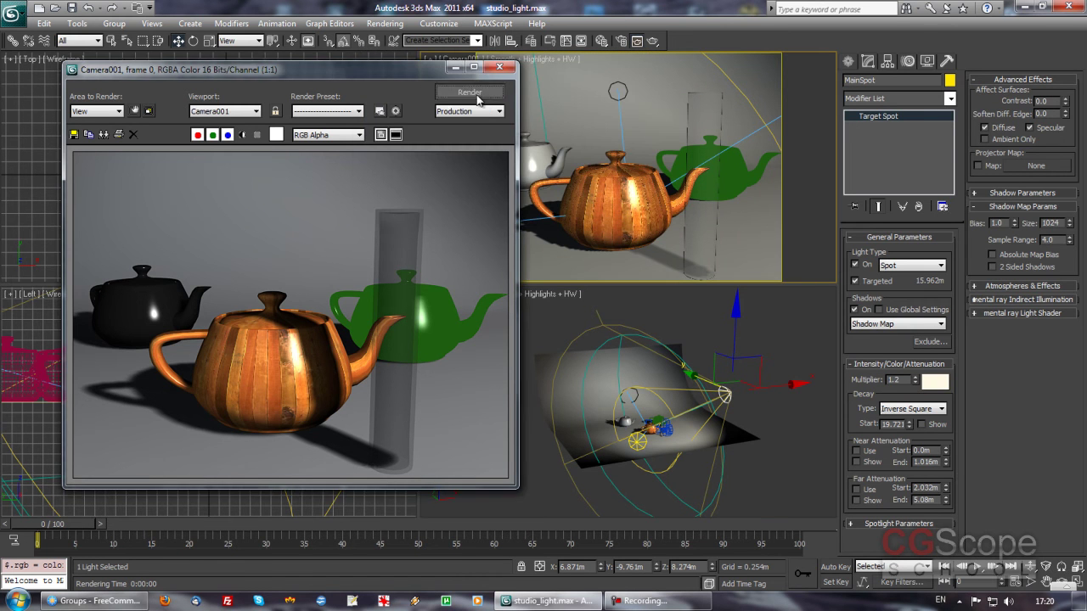
pyautogui.click(477, 99)
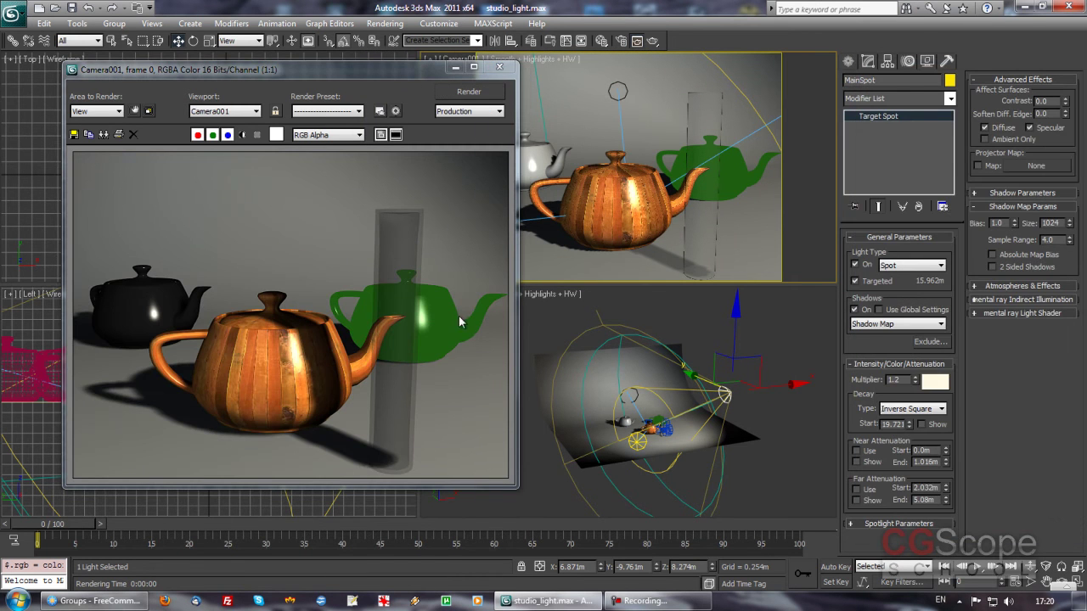
pyautogui.click(499, 67)
pyautogui.rightClick(628, 347)
pyautogui.moveTo(681, 364)
pyautogui.keyDown('alt'); pyautogui.mouseDown(button='middle')
pyautogui.moveTo(674, 389)
pyautogui.moveTo(688, 356)
pyautogui.moveTo(588, 306)
pyautogui.moveTo(606, 336)
pyautogui.mouseUp(button='middle'); pyautogui.keyUp('alt')
pyautogui.click(681, 357)
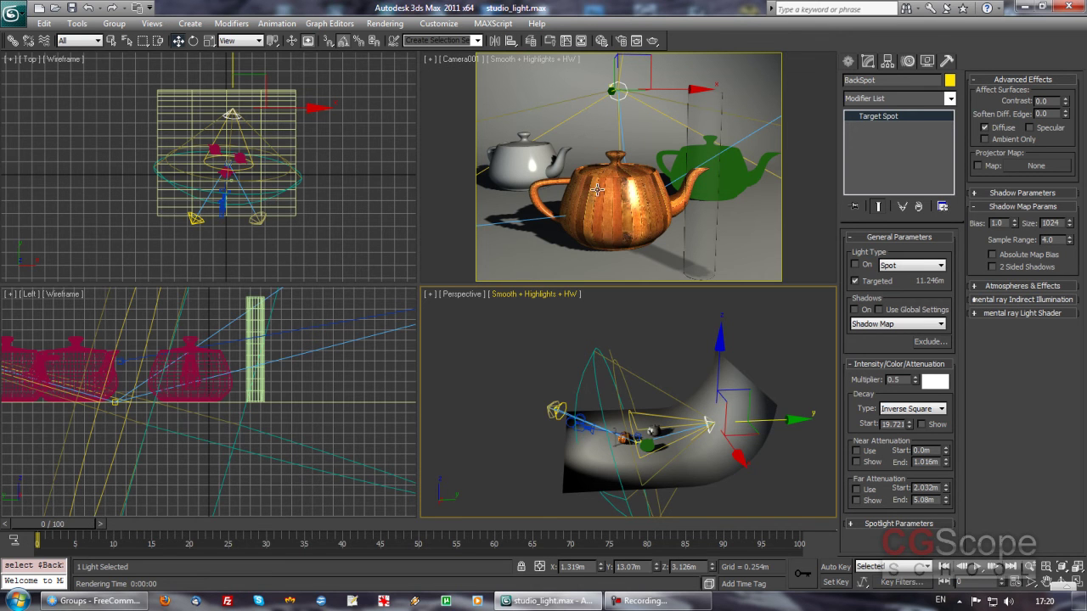
# - Turn off the MainSpot and SideSpot lights
pyautogui.keyDown('alt'); pyautogui.moveTo(658, 447); pyautogui.dragTo(704, 371, button='middle'); pyautogui.keyUp('alt')
pyautogui.click(722, 407)
pyautogui.click(710, 398)
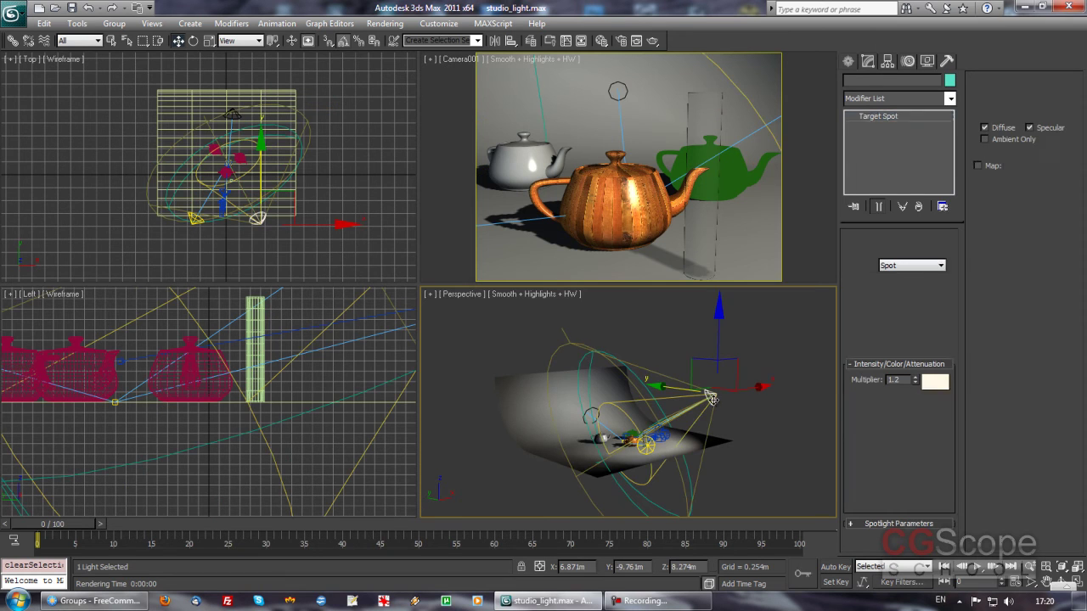
pyautogui.click(854, 265)
pyautogui.keyDown('alt'); pyautogui.moveTo(721, 407); pyautogui.dragTo(645, 399, button='middle'); pyautogui.keyUp('alt')
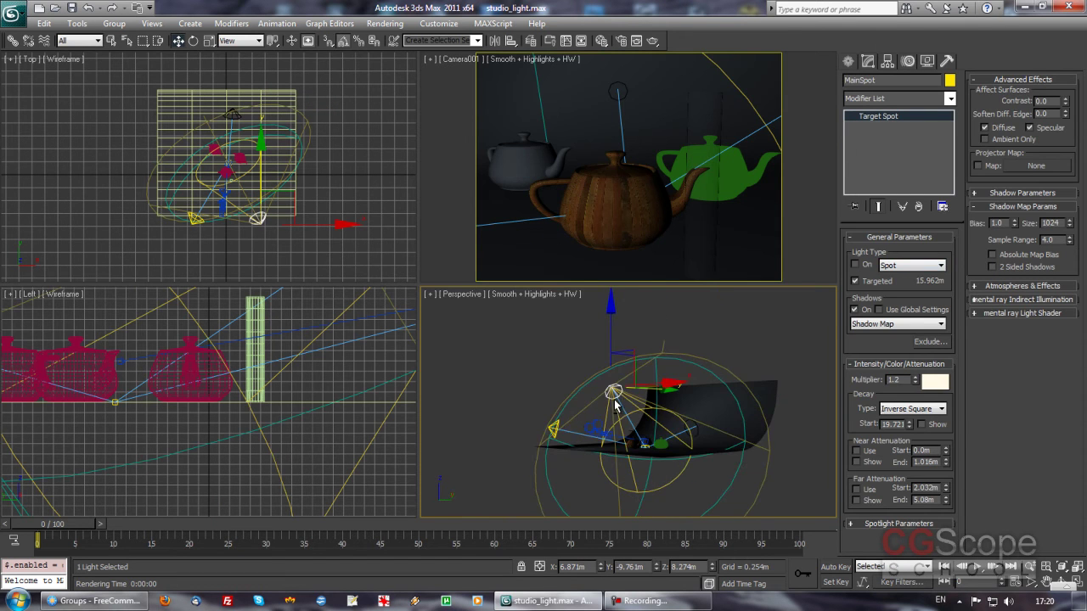
pyautogui.click(553, 427)
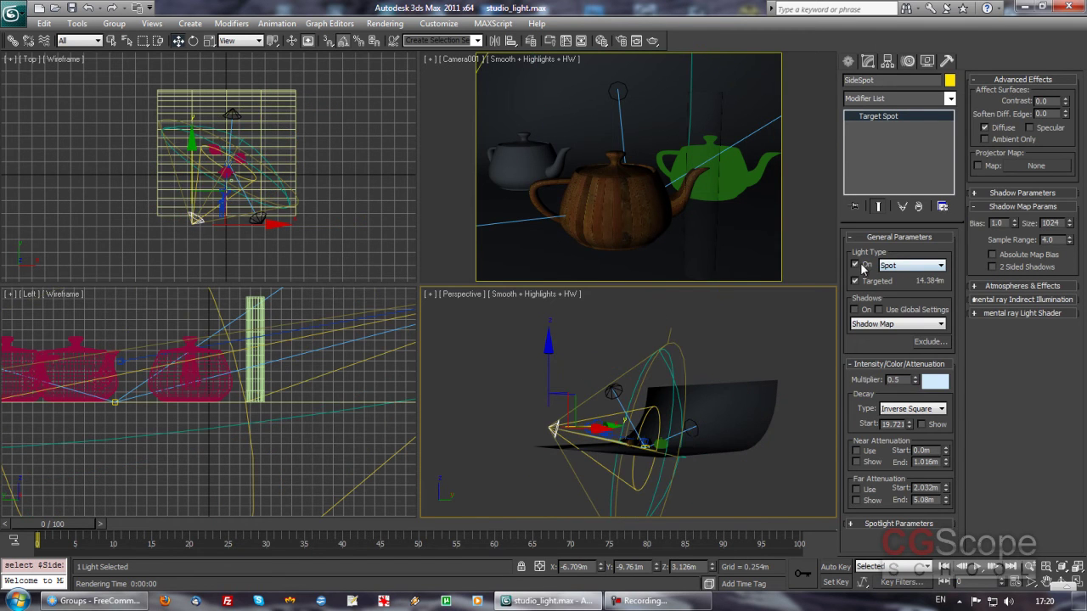
pyautogui.click(860, 265)
# - Switch BackSpot on alone and render the Camera001 view
pyautogui.moveTo(620, 438)
pyautogui.keyDown('alt'); pyautogui.mouseDown(button='middle')
pyautogui.moveTo(663, 499)
pyautogui.moveTo(647, 389)
pyautogui.mouseUp(button='middle'); pyautogui.keyUp('alt')
pyautogui.press('F3')
pyautogui.click(640, 365)
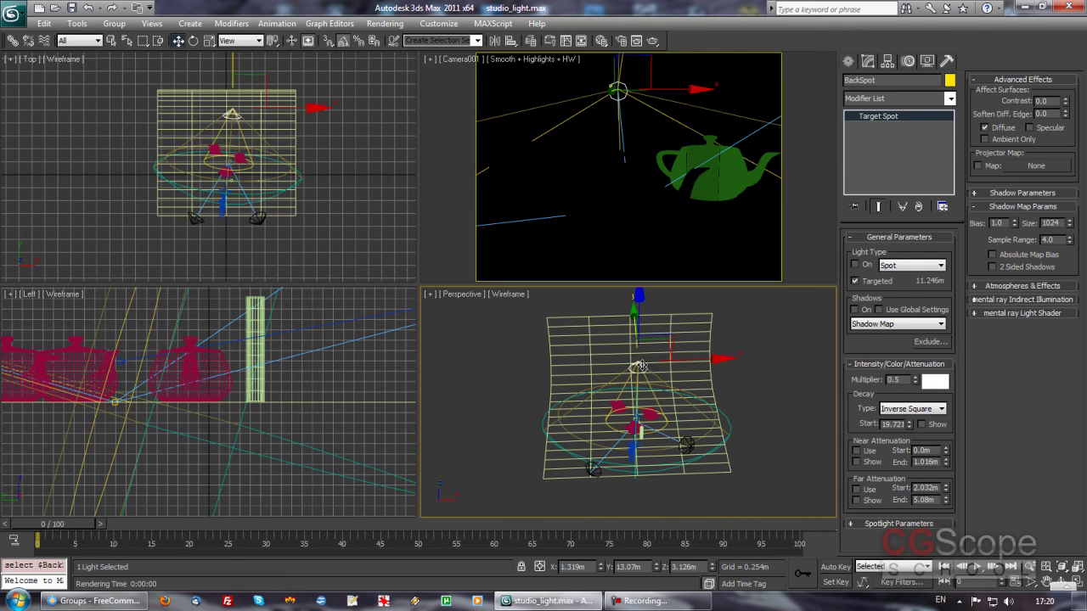
pyautogui.click(855, 264)
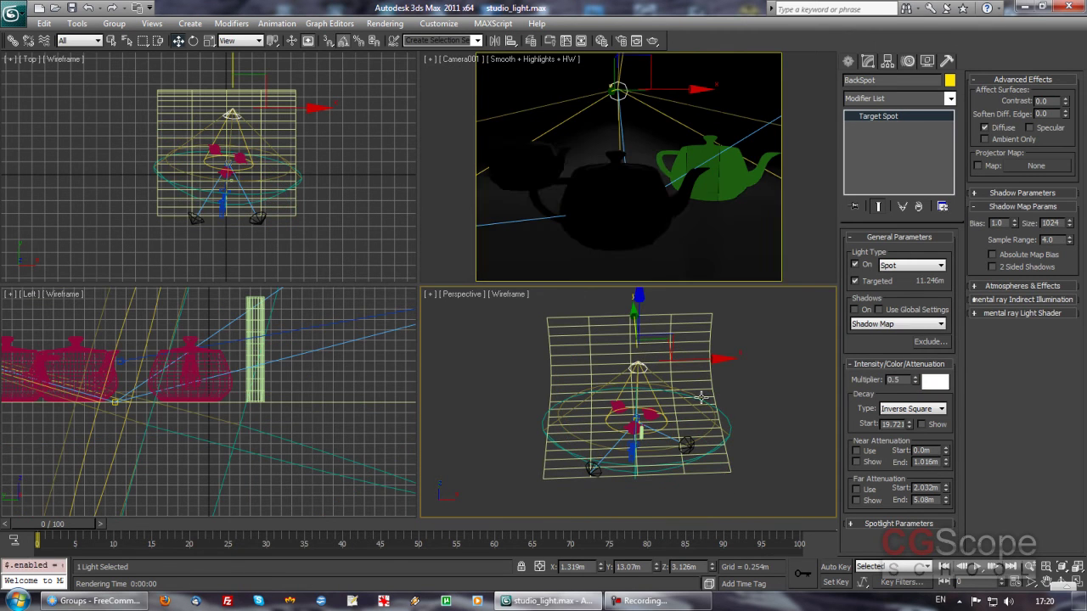
pyautogui.press('F3')
pyautogui.keyDown('alt'); pyautogui.moveTo(698, 399); pyautogui.dragTo(661, 364, button='middle'); pyautogui.keyUp('alt')
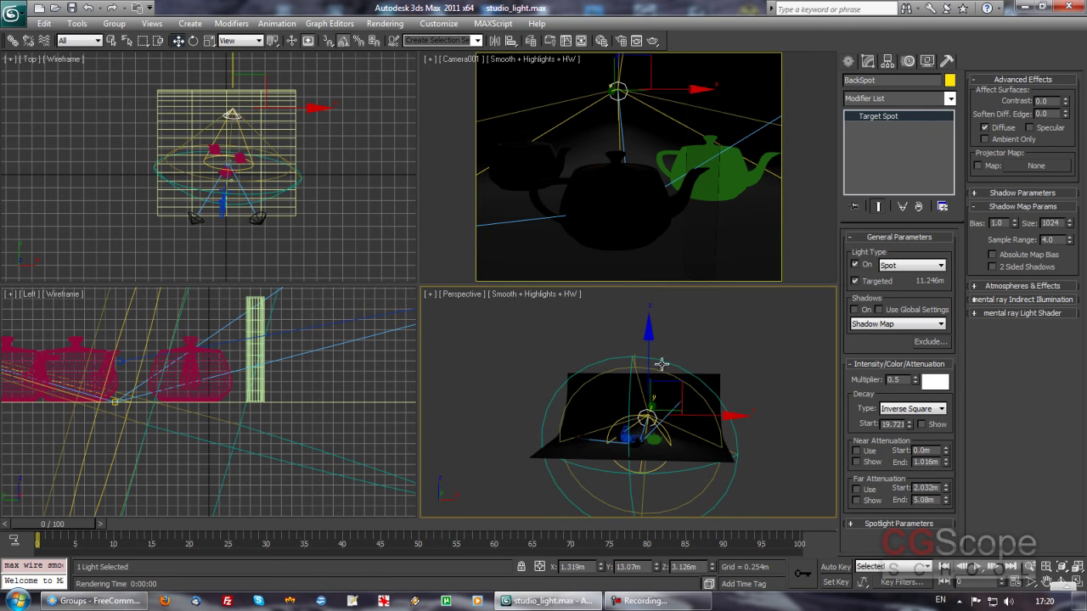
pyautogui.rightClick(641, 180)
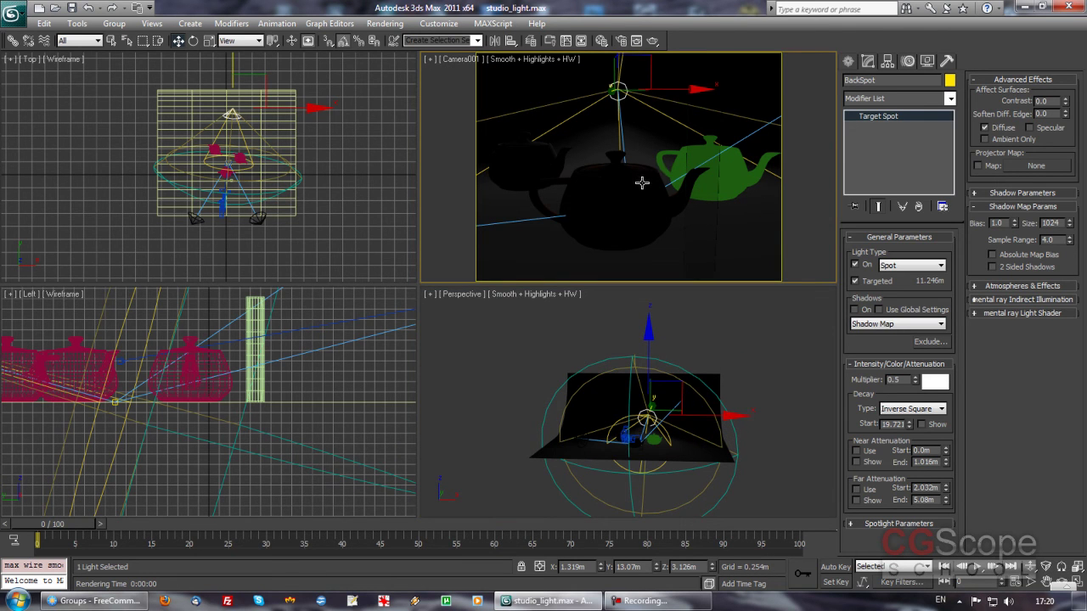
pyautogui.click(652, 40)
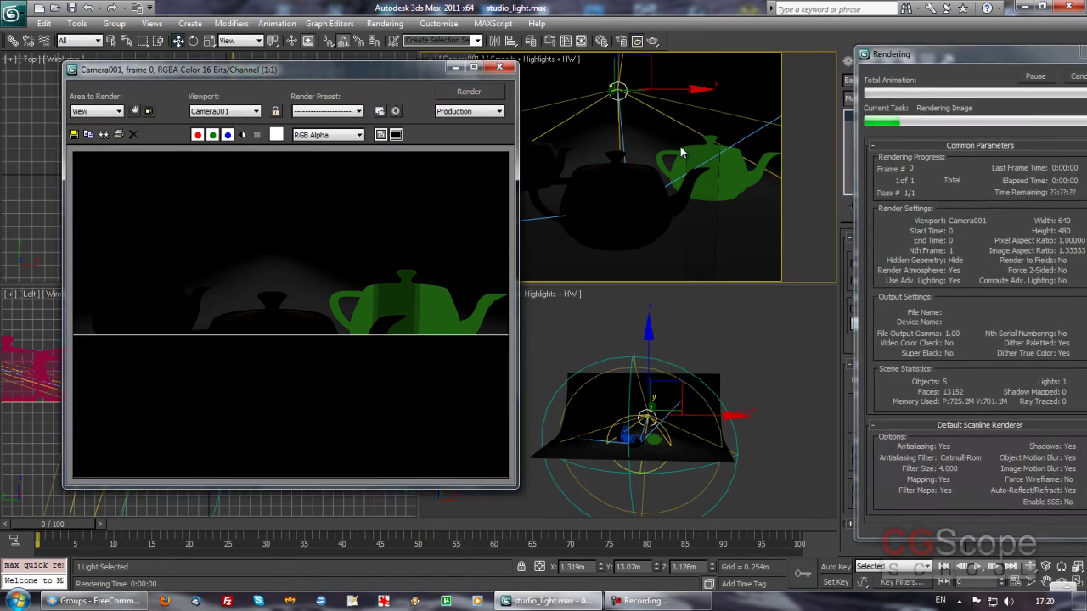
# - Raise BackSpot to Z 4.824m and re-render Camera001
pyautogui.moveTo(328, 75); pyautogui.dragTo(336, 58)
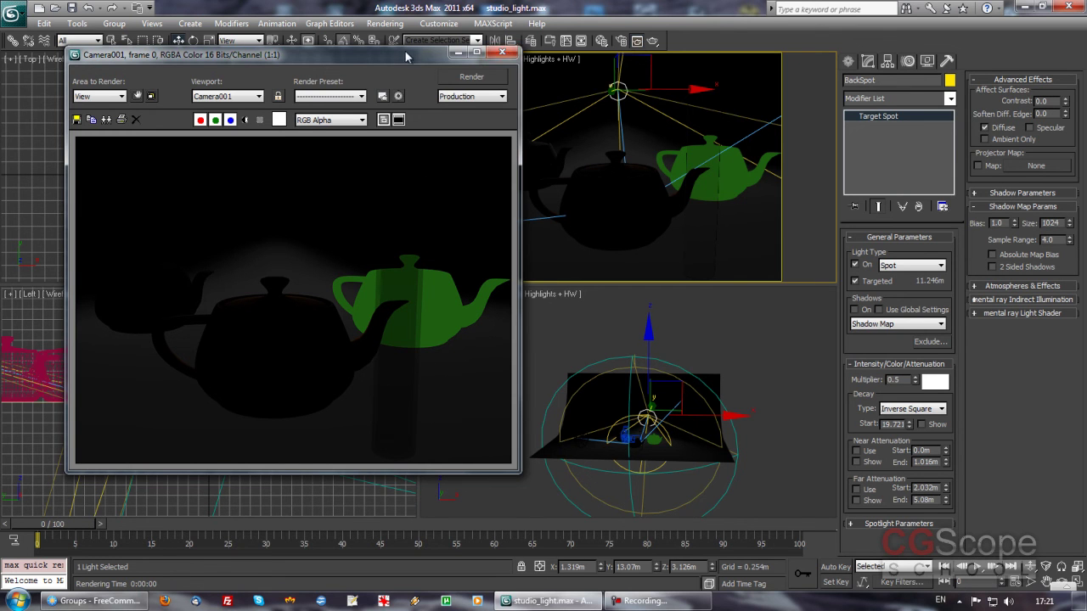
pyautogui.moveTo(363, 60); pyautogui.dragTo(264, 54)
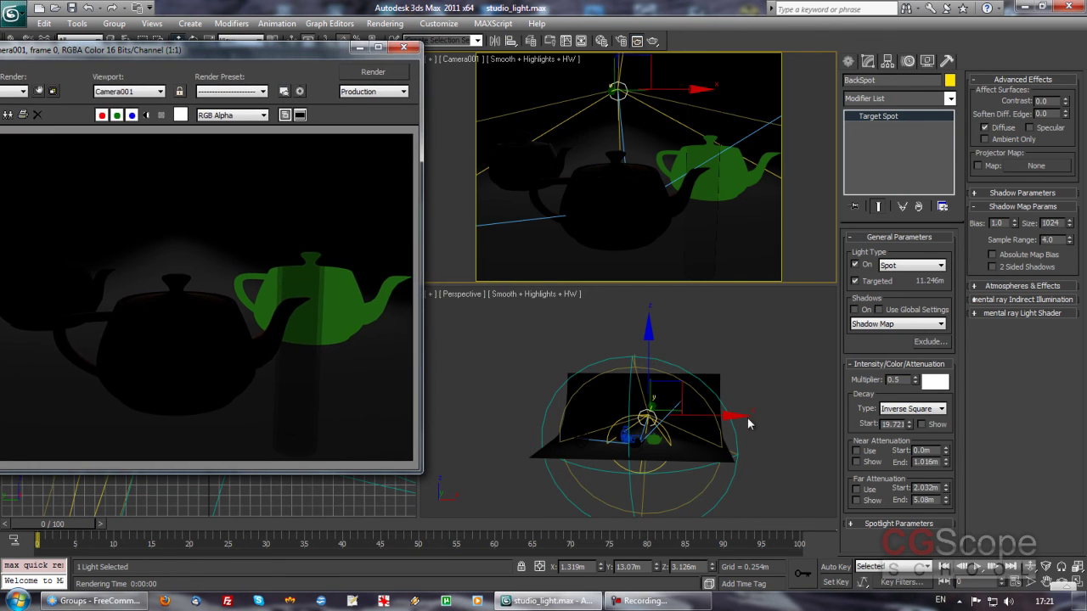
pyautogui.keyDown('alt'); pyautogui.moveTo(721, 369); pyautogui.dragTo(698, 362, button='middle'); pyautogui.keyUp('alt')
pyautogui.moveTo(694, 360); pyautogui.dragTo(696, 350)
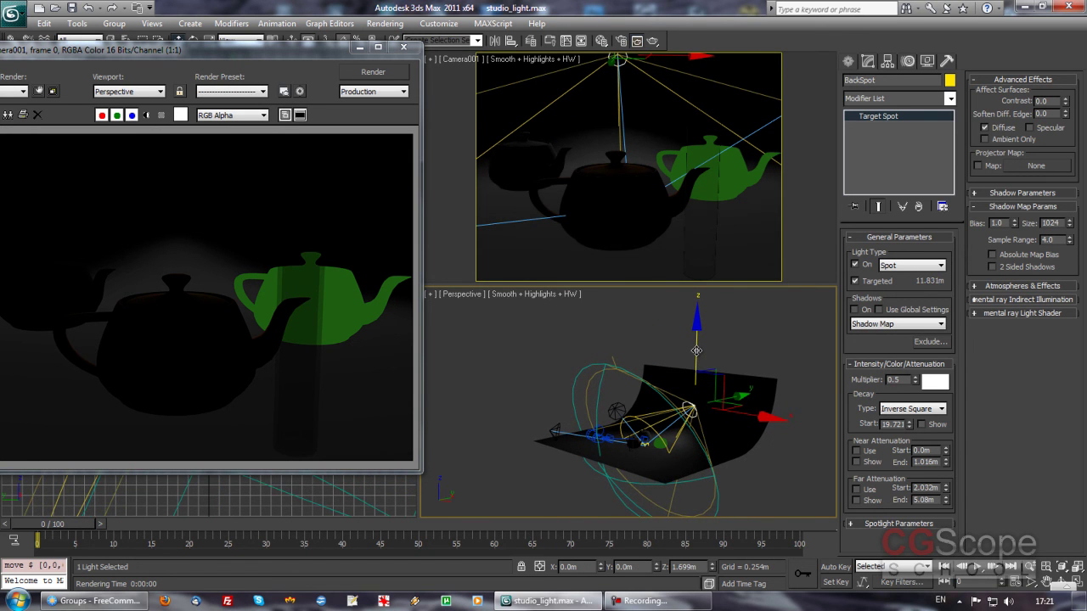
pyautogui.keyDown('alt'); pyautogui.moveTo(516, 345); pyautogui.dragTo(581, 388, button='middle'); pyautogui.keyUp('alt')
pyautogui.rightClick(505, 169)
pyautogui.click(364, 74)
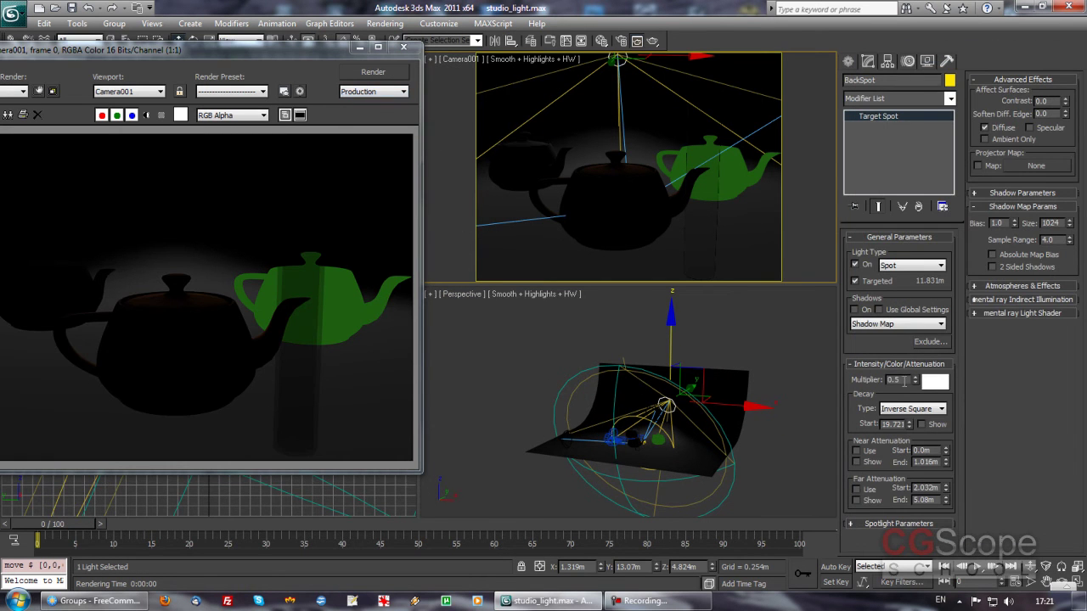
# - Set BackSpot's multiplier to 1.0 and re-render the camera view
pyautogui.write('1')
pyautogui.press('Return')
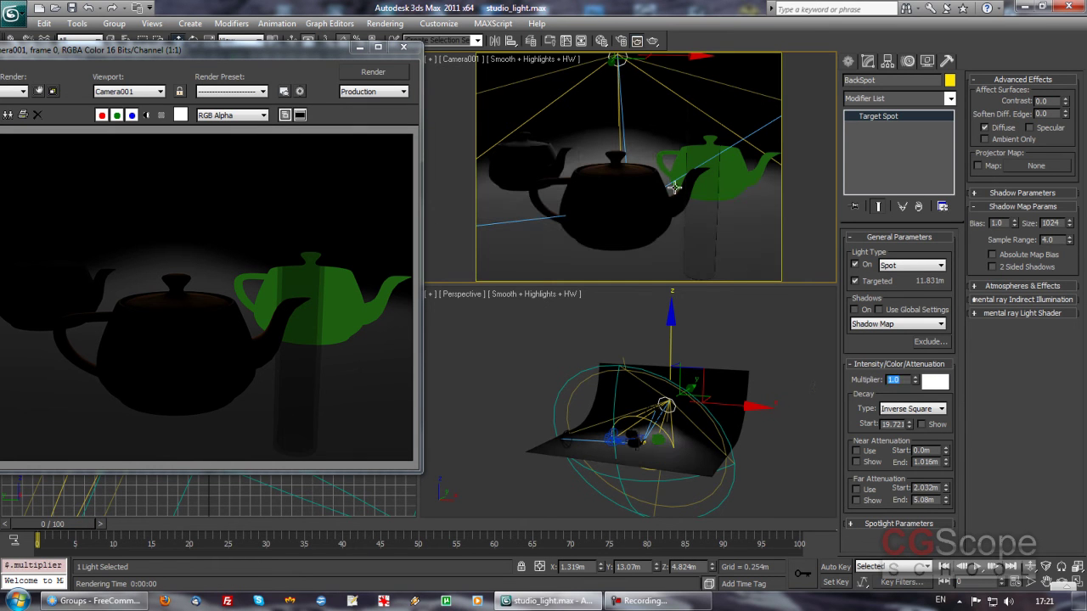
pyautogui.click(363, 75)
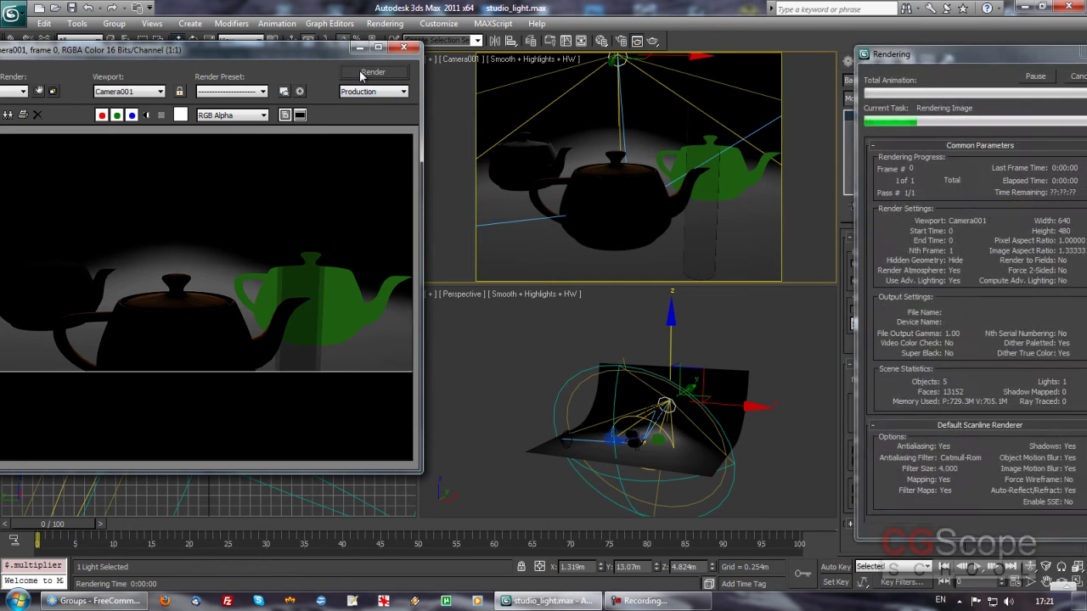
pyautogui.moveTo(275, 49); pyautogui.dragTo(417, 54)
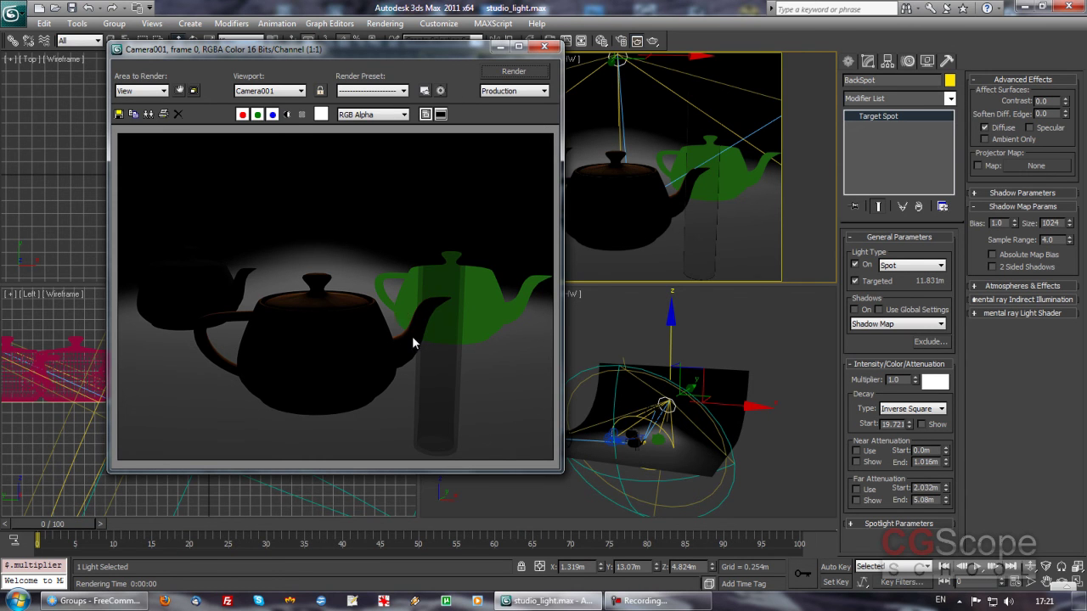
# - Lift BackSpot to Z 7.105m, render Camera001 again, and close the rendered frame
pyautogui.keyDown('alt'); pyautogui.moveTo(809, 351); pyautogui.dragTo(784, 341, button='middle'); pyautogui.keyUp('alt')
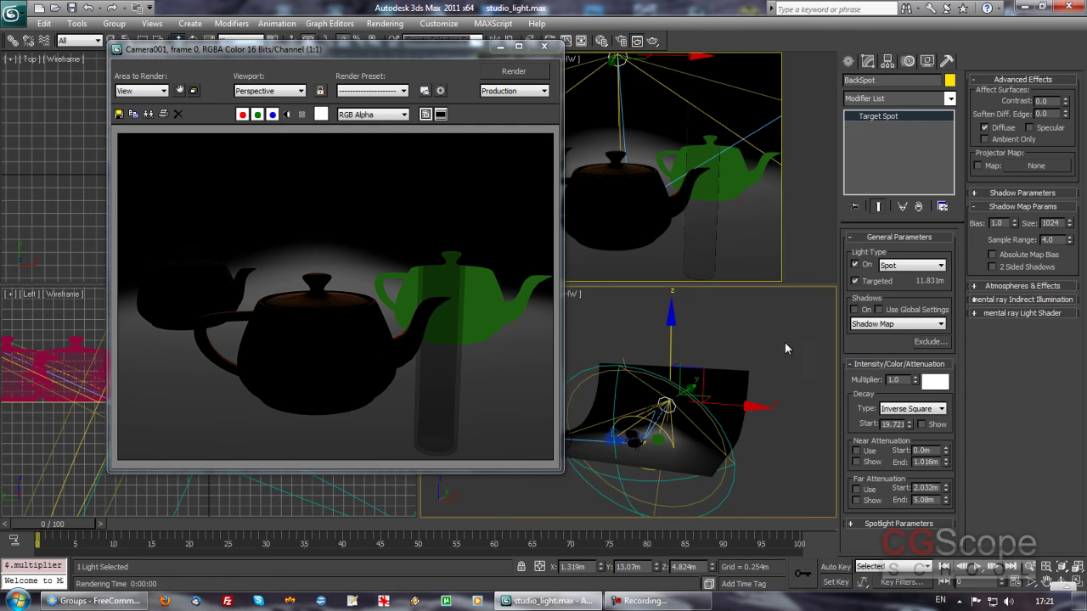
pyautogui.moveTo(685, 348); pyautogui.dragTo(686, 328)
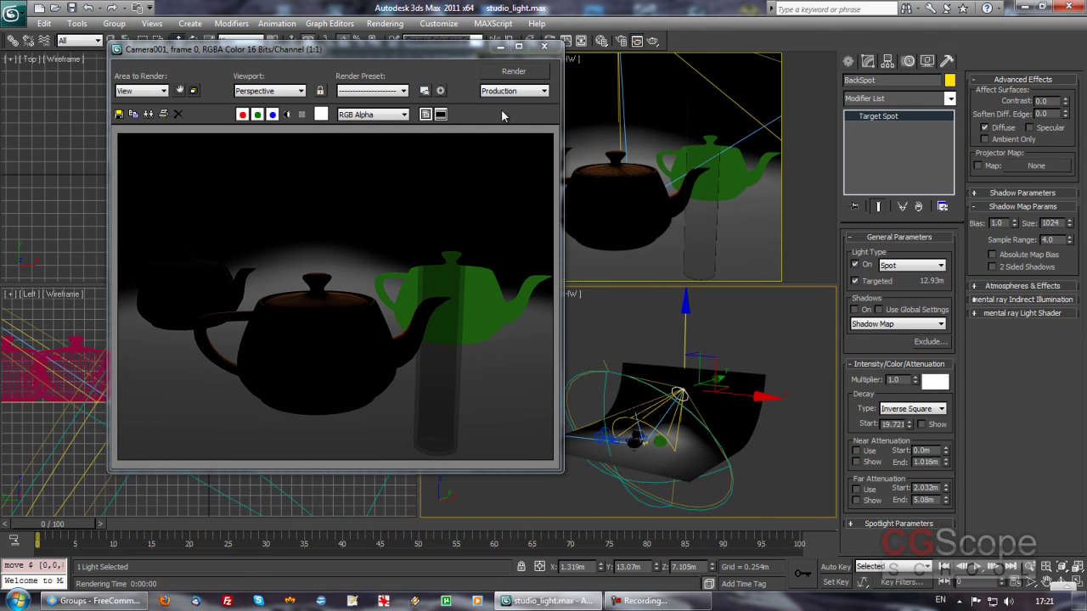
pyautogui.rightClick(594, 102)
pyautogui.click(522, 75)
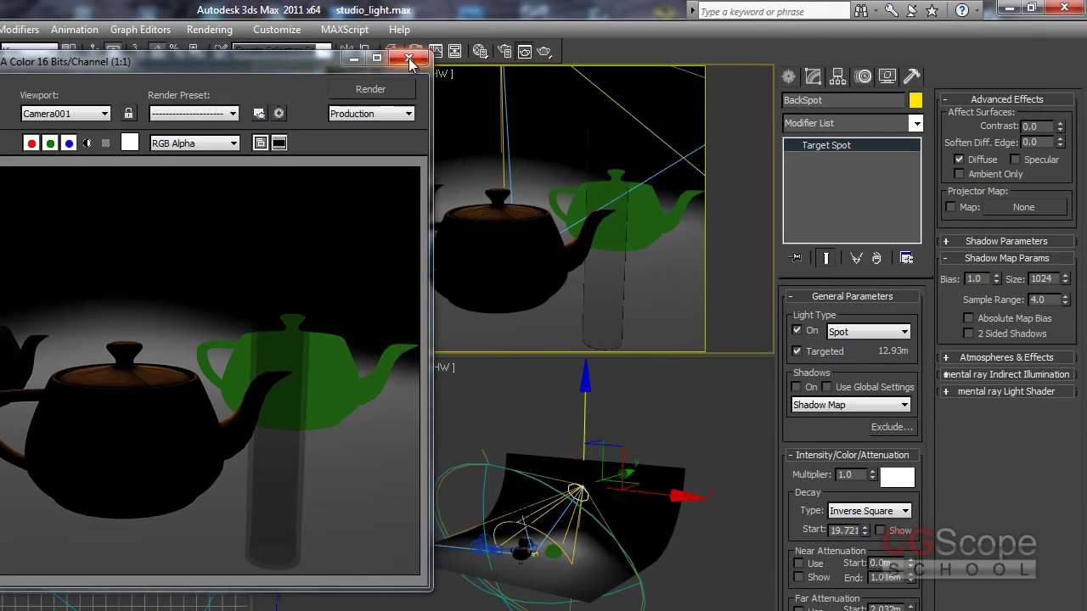
pyautogui.click(409, 58)
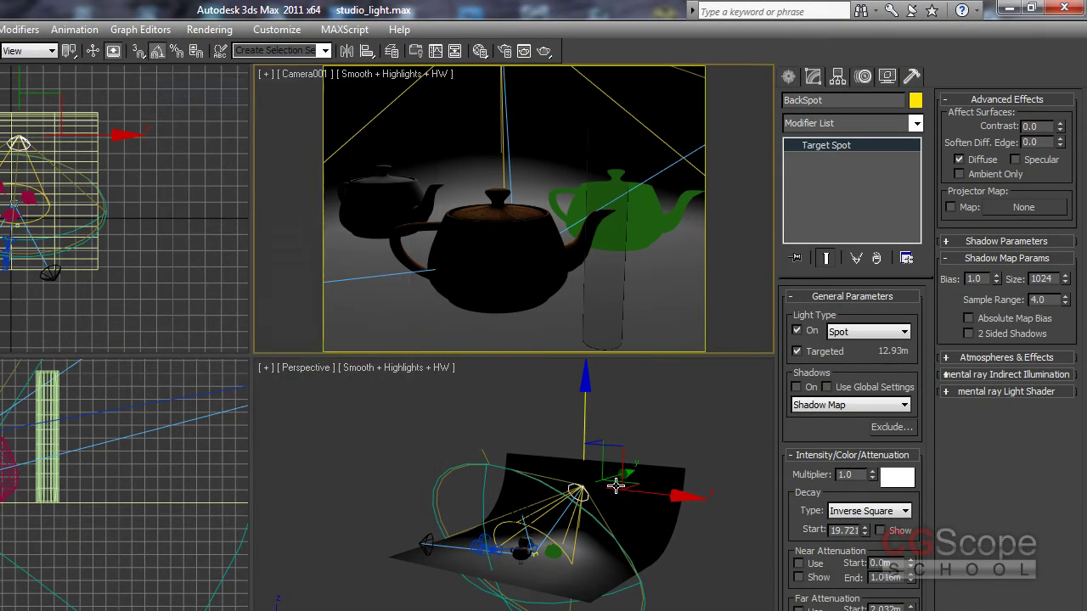
# - Push BackSpot back to 13.268m from its target and render the Camera001 view
pyautogui.rightClick(654, 511)
pyautogui.moveTo(667, 509)
pyautogui.keyDown('alt'); pyautogui.mouseDown(button='middle')
pyautogui.moveTo(648, 522)
pyautogui.moveTo(633, 485)
pyautogui.mouseUp(button='middle'); pyautogui.keyUp('alt')
pyautogui.moveTo(632, 485); pyautogui.dragTo(604, 459)
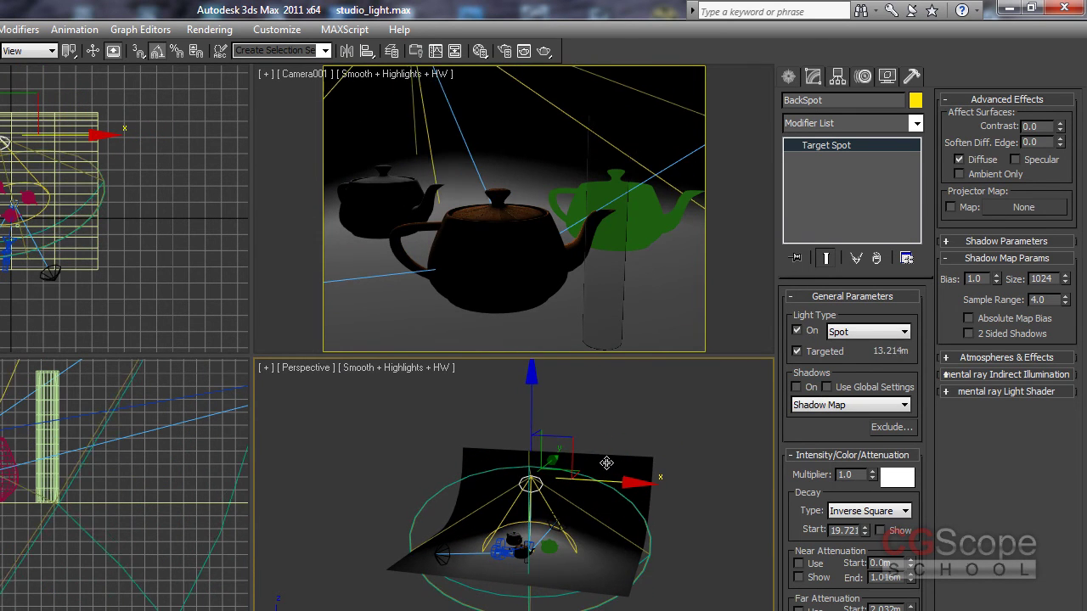
pyautogui.click(518, 104)
pyautogui.click(545, 51)
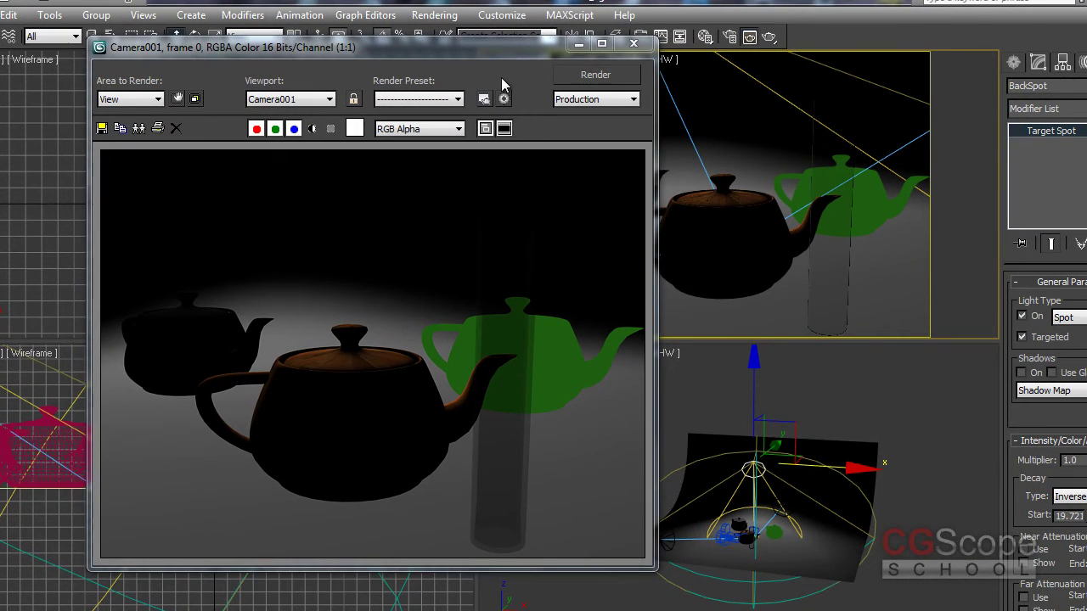
# - Switch MainSpot and SideSpot back on
pyautogui.moveTo(509, 48); pyautogui.dragTo(427, 52)
pyautogui.keyDown('alt'); pyautogui.moveTo(747, 493); pyautogui.dragTo(675, 501, button='middle'); pyautogui.keyUp('alt')
pyautogui.click(677, 468)
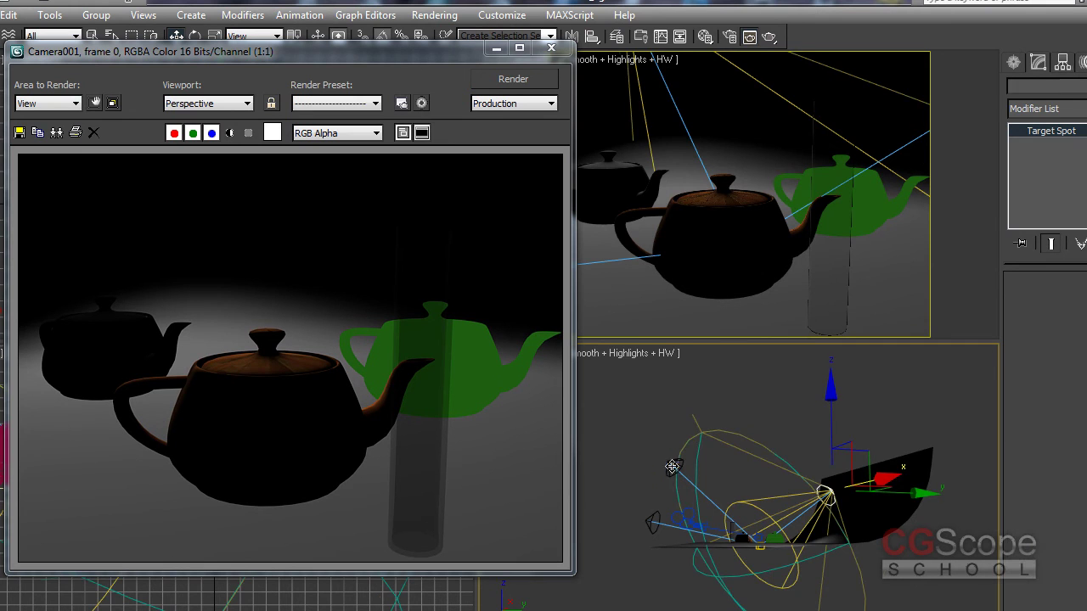
pyautogui.click(1022, 316)
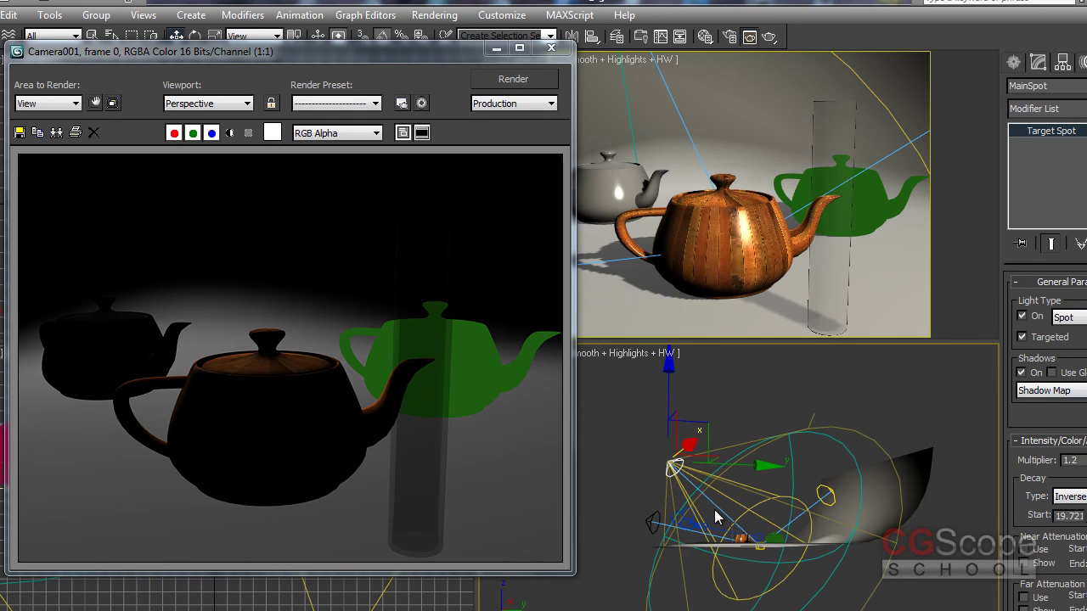
pyautogui.click(652, 521)
pyautogui.click(643, 502)
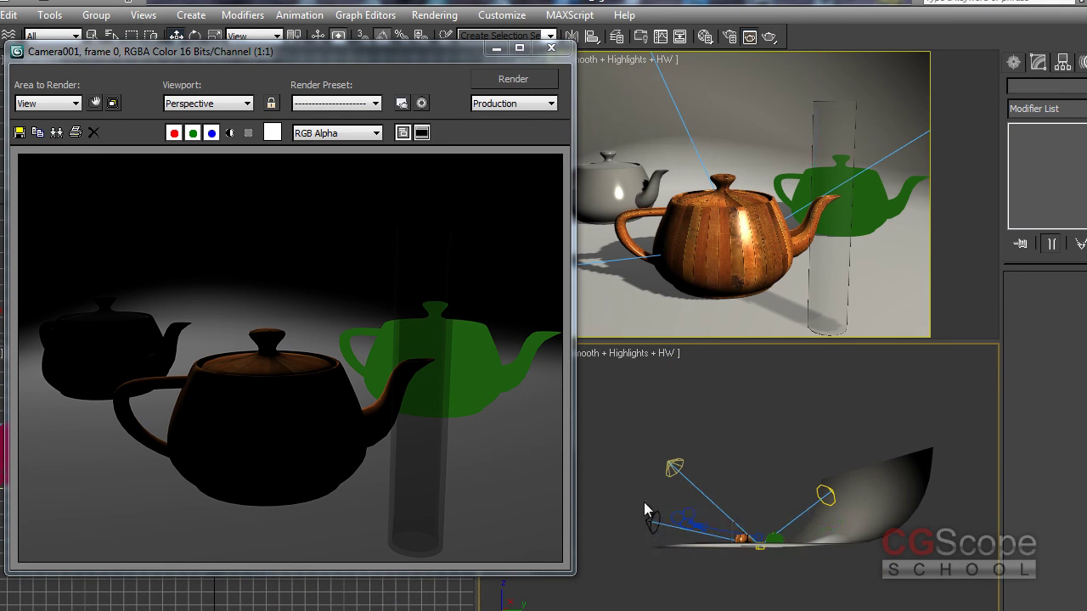
pyautogui.click(650, 520)
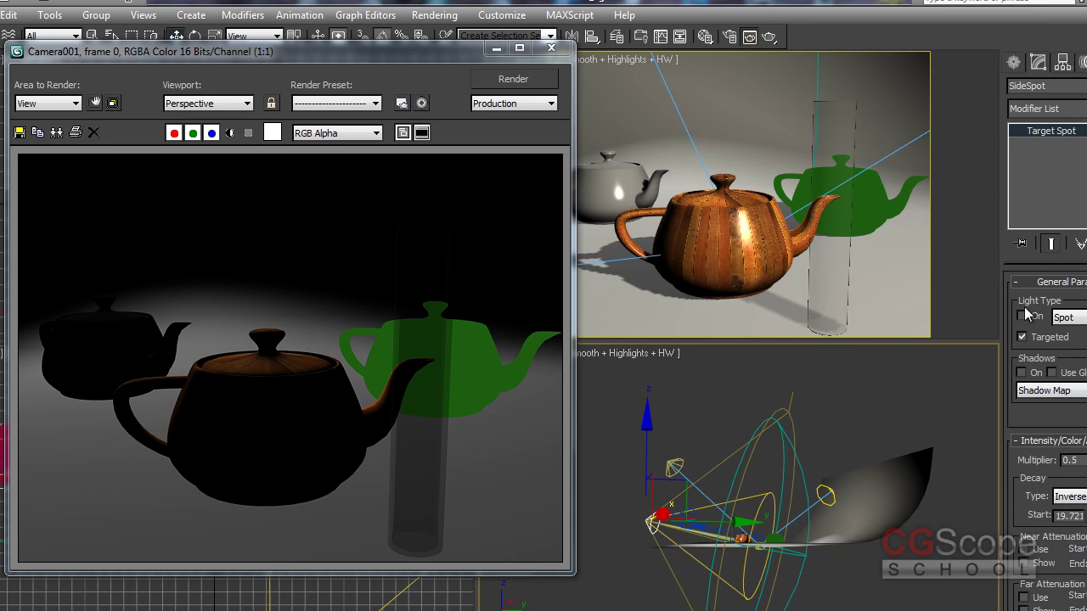
pyautogui.click(1022, 315)
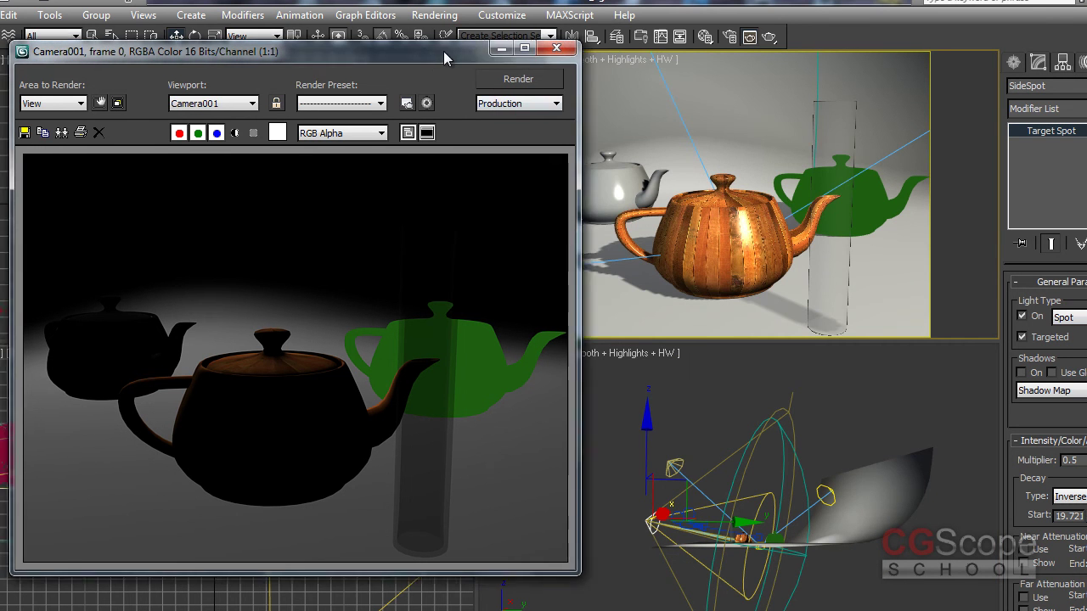
# - Render the scene lit by all three spotlights
pyautogui.moveTo(443, 51); pyautogui.dragTo(499, 45)
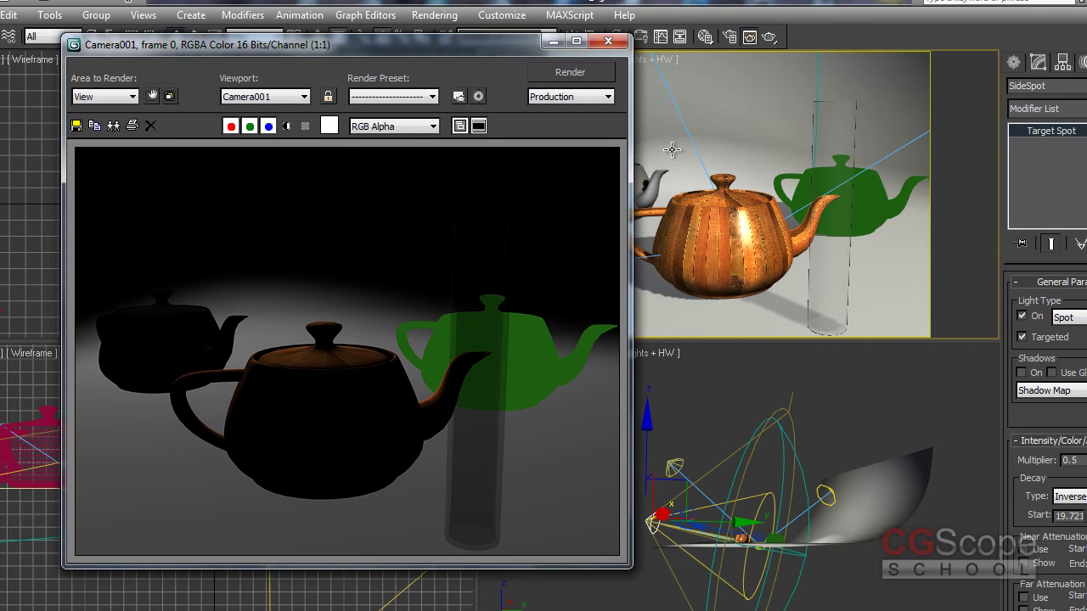
pyautogui.click(546, 73)
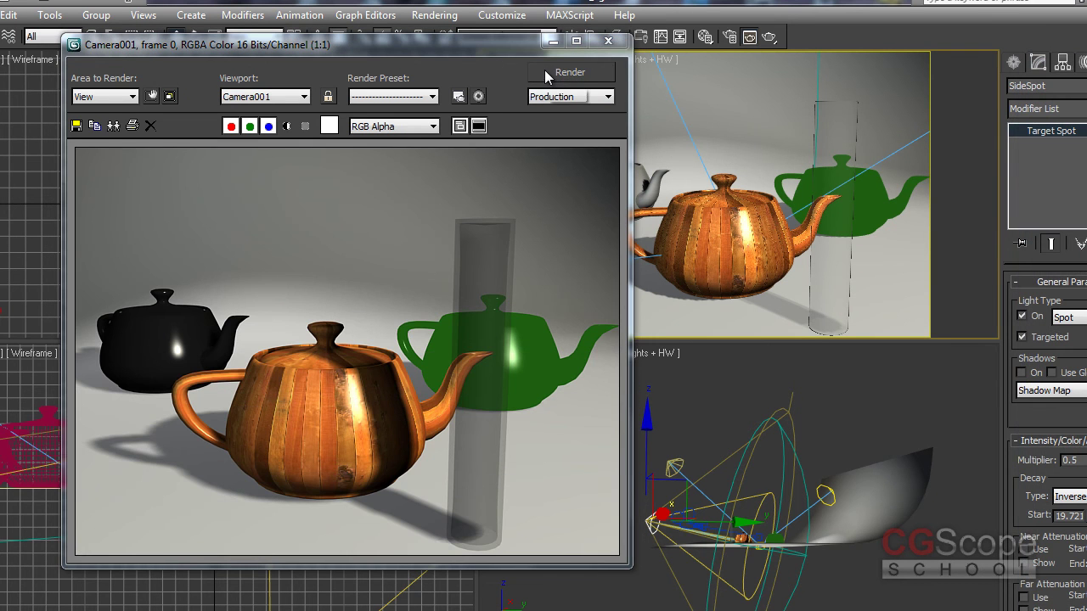
pyautogui.moveTo(459, 51); pyautogui.dragTo(476, 40)
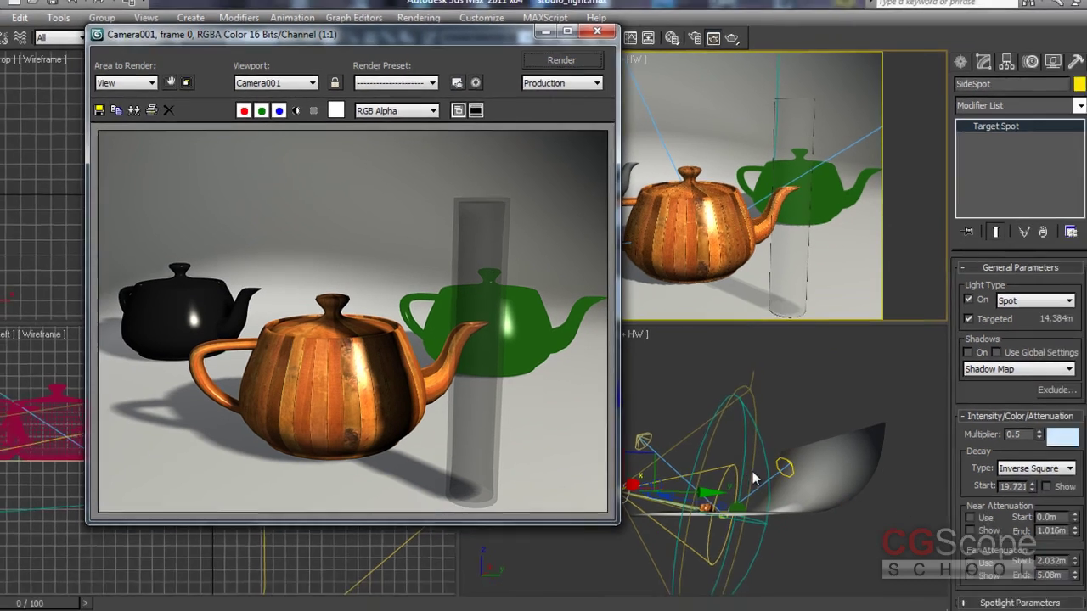
# - Compare Camera001 renders with BackSpot turned off and then switched back on
pyautogui.click(782, 466)
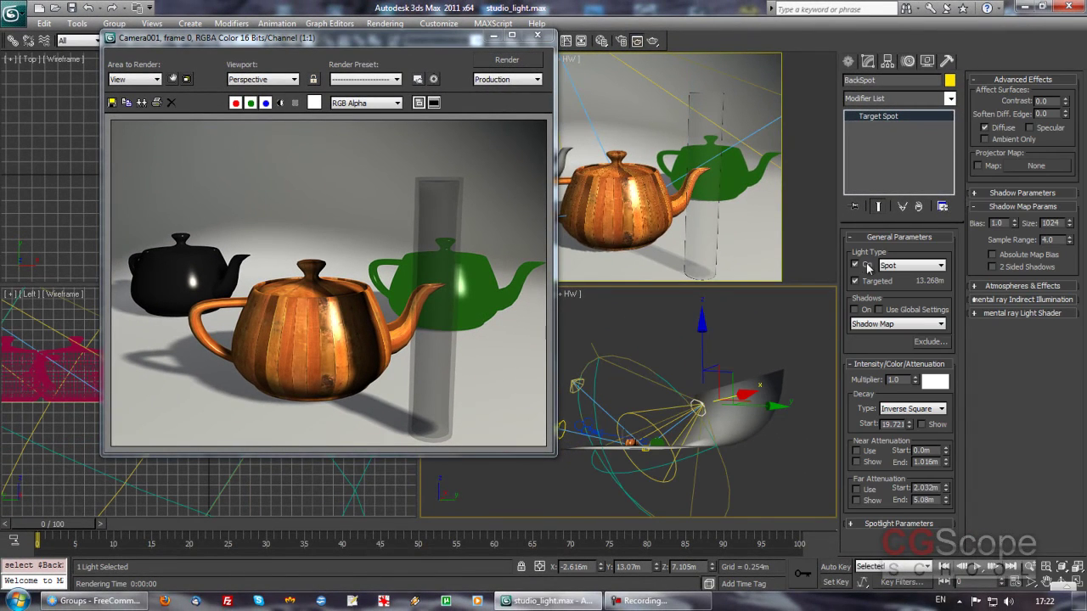
pyautogui.click(866, 265)
pyautogui.rightClick(638, 176)
pyautogui.click(513, 63)
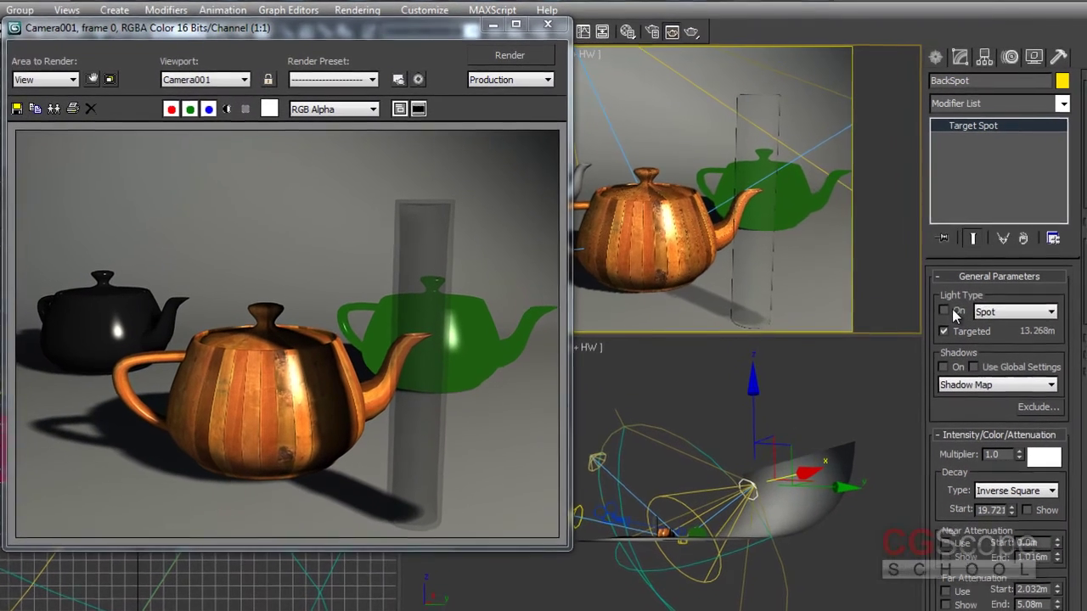
pyautogui.click(864, 264)
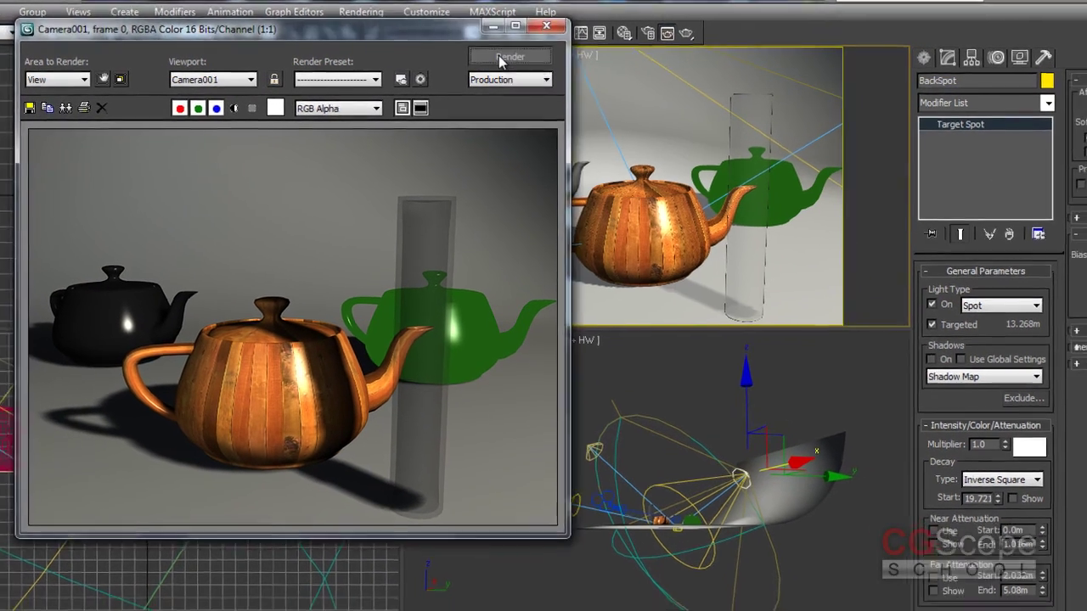
pyautogui.click(507, 55)
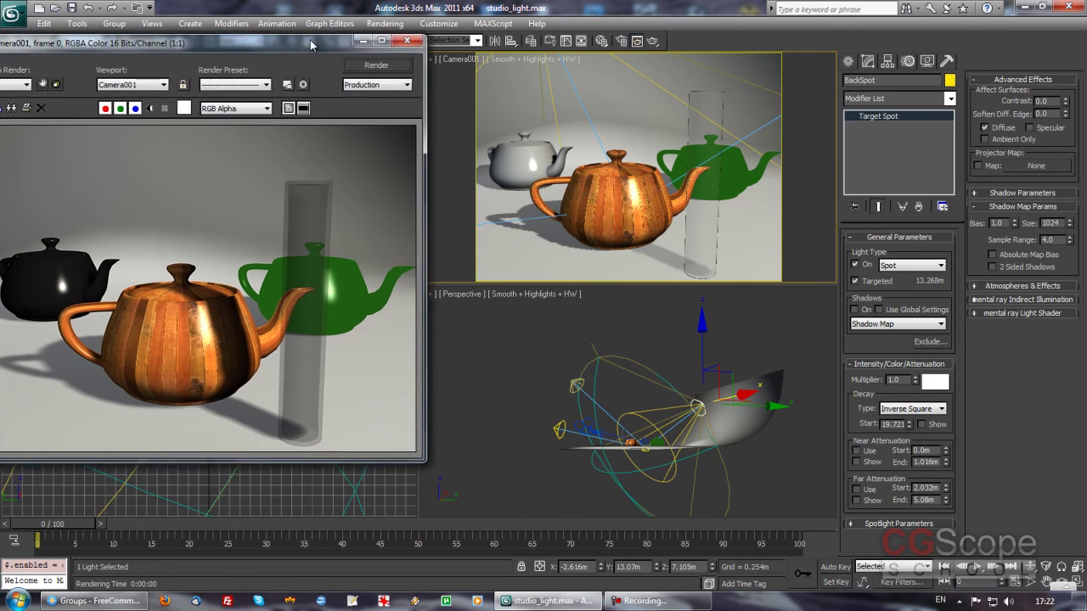
# - Select MainSpot, trial-narrow its falloff in Spotlight Parameters, then undo to keep 95.5
pyautogui.moveTo(444, 38); pyautogui.dragTo(309, 44)
pyautogui.moveTo(651, 436)
pyautogui.keyDown('alt'); pyautogui.mouseDown(button='middle')
pyautogui.moveTo(571, 450)
pyautogui.moveTo(770, 450)
pyautogui.moveTo(736, 430)
pyautogui.moveTo(696, 461)
pyautogui.moveTo(706, 449)
pyautogui.mouseUp(button='middle'); pyautogui.keyUp('alt')
pyautogui.click(712, 402)
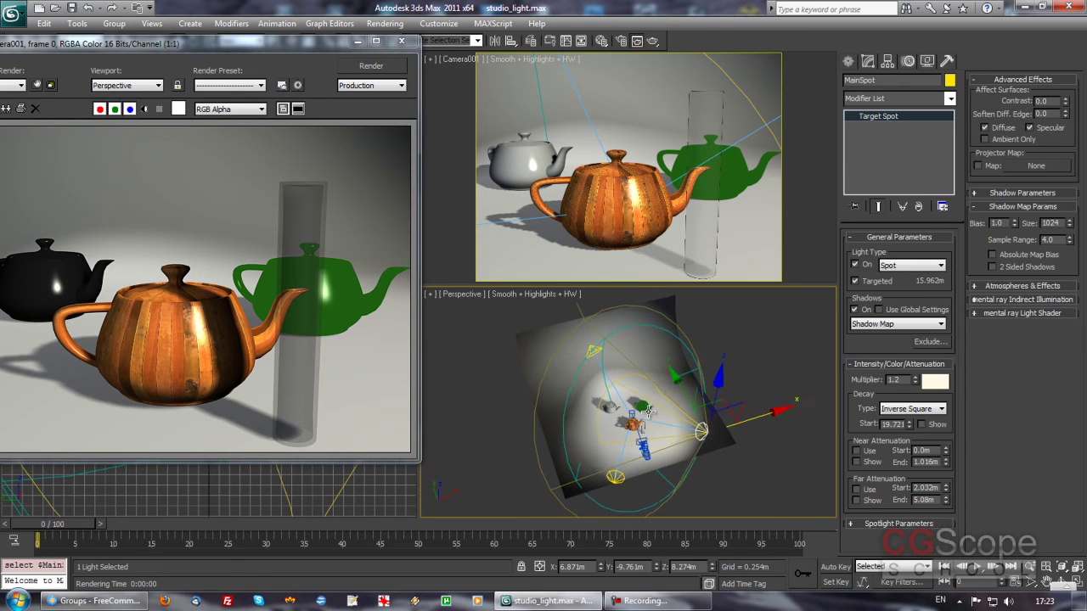
pyautogui.keyDown('alt'); pyautogui.moveTo(670, 397); pyautogui.dragTo(644, 407, button='middle'); pyautogui.keyUp('alt')
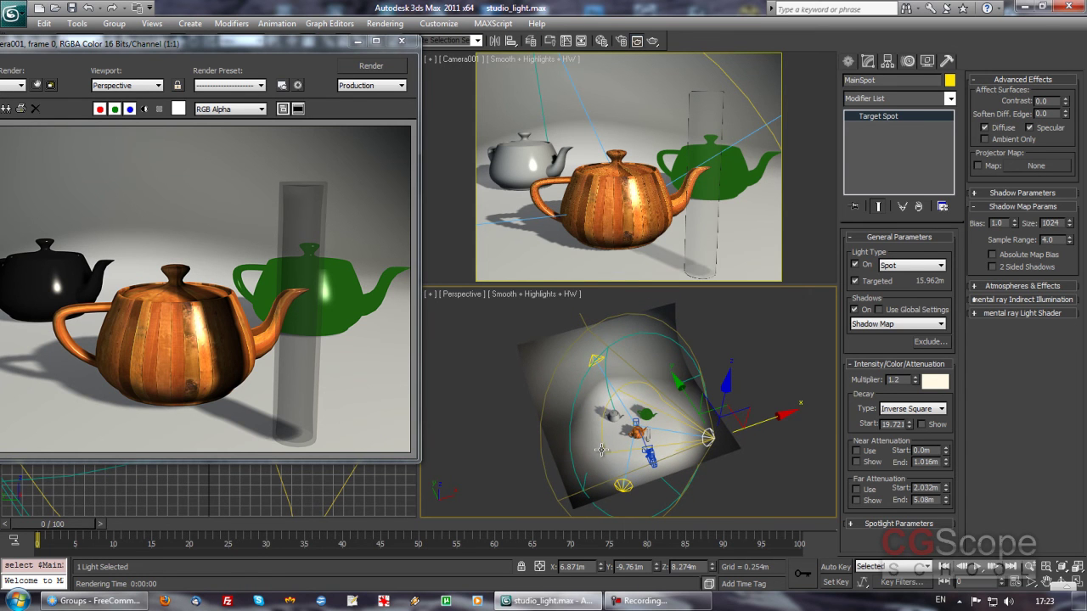
pyautogui.keyDown('alt'); pyautogui.moveTo(626, 324); pyautogui.dragTo(675, 382, button='middle'); pyautogui.keyUp('alt')
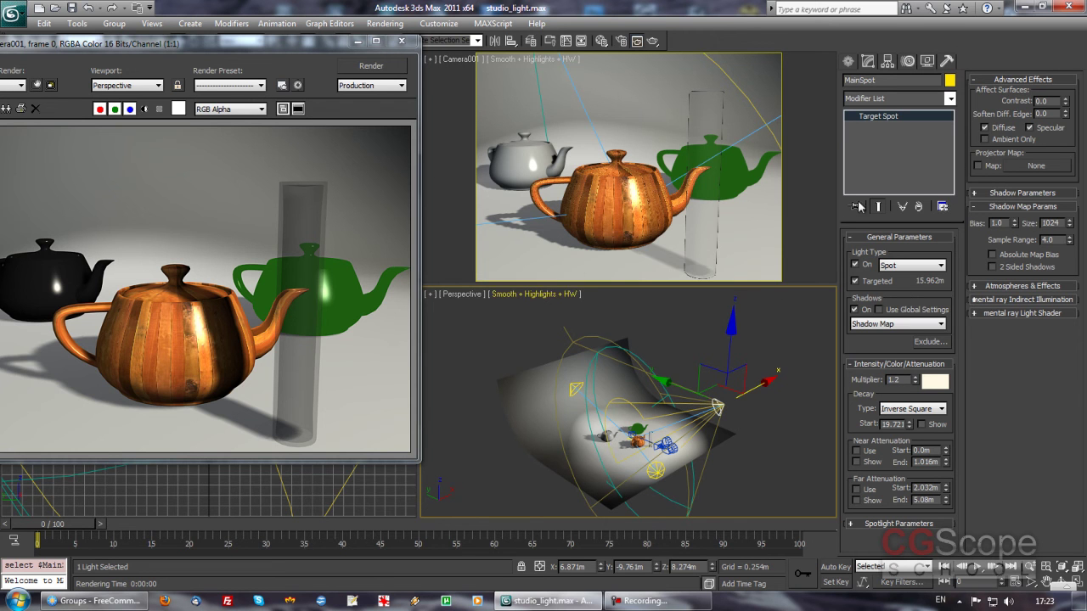
pyautogui.keyDown('alt'); pyautogui.moveTo(598, 426); pyautogui.dragTo(611, 387, button='middle'); pyautogui.keyUp('alt')
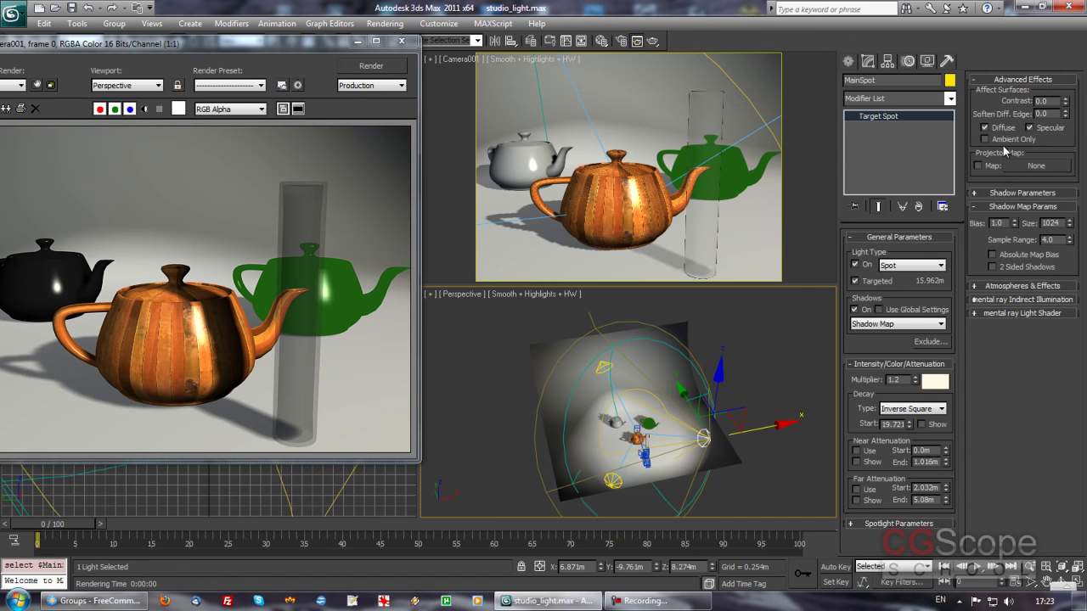
pyautogui.click(896, 524)
pyautogui.moveTo(1066, 133)
pyautogui.mouseDown()
pyautogui.moveTo(1084, 316)
pyautogui.moveTo(1076, 414)
pyautogui.mouseUp()
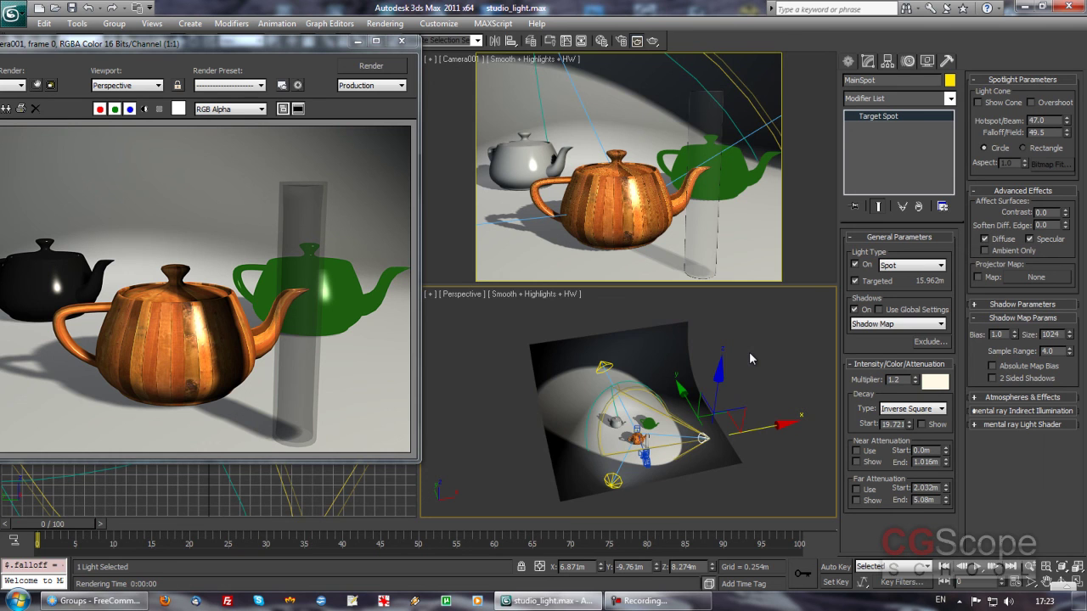
pyautogui.hotkey('ctrl', 'z')
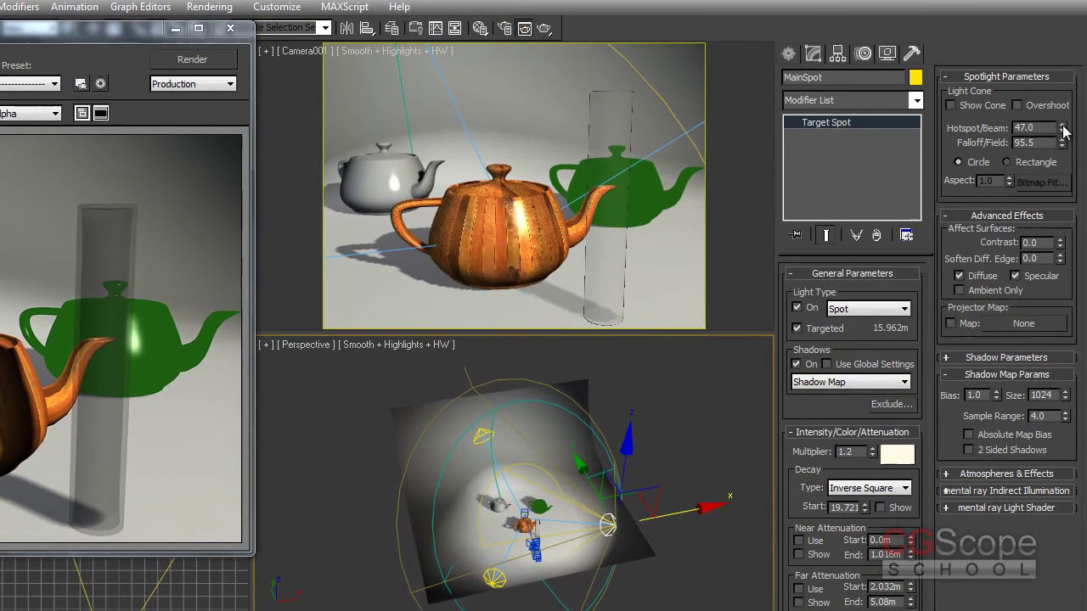
# - Widen hotspot/falloff to MainSpot 52.1/106.9, SideSpot 59.5/110.6, BackSpot 55.2/125.2
pyautogui.moveTo(1066, 121); pyautogui.dragTo(1062, 85)
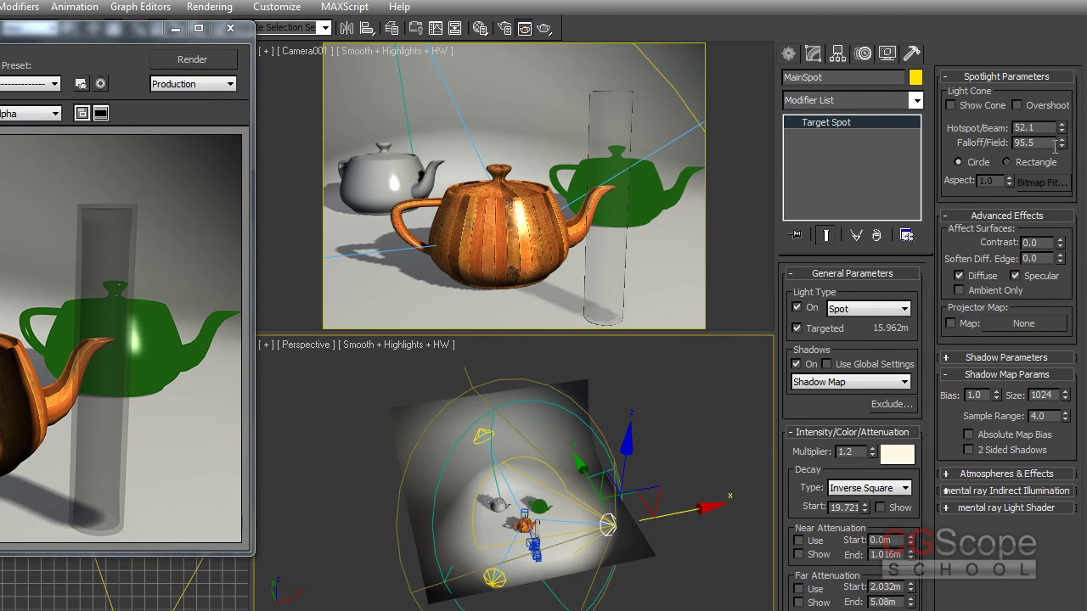
pyautogui.moveTo(1062, 148); pyautogui.dragTo(1067, 96)
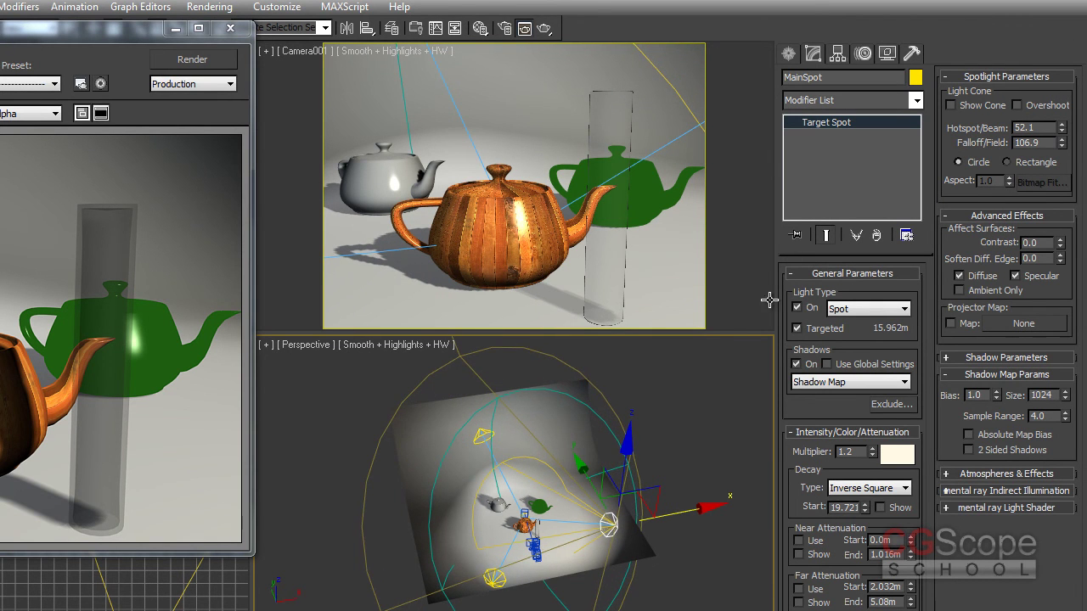
pyautogui.moveTo(497, 484)
pyautogui.keyDown('alt'); pyautogui.mouseDown(button='middle')
pyautogui.moveTo(456, 485)
pyautogui.moveTo(436, 528)
pyautogui.moveTo(510, 509)
pyautogui.mouseUp(button='middle'); pyautogui.keyUp('alt')
pyautogui.click(433, 547)
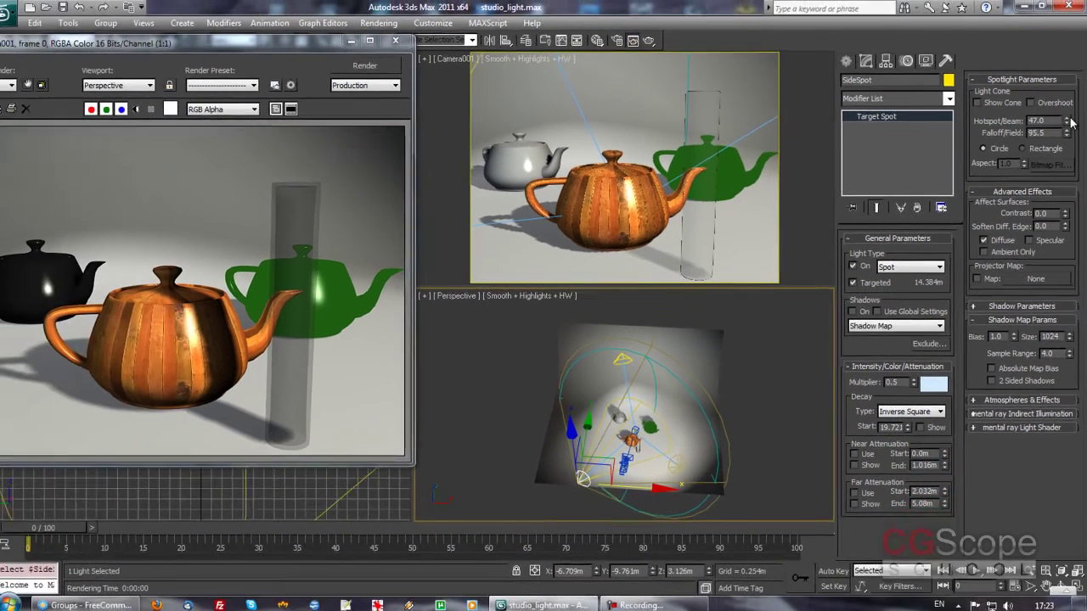
pyautogui.click(1066, 120)
pyautogui.moveTo(1067, 115); pyautogui.dragTo(1066, 94)
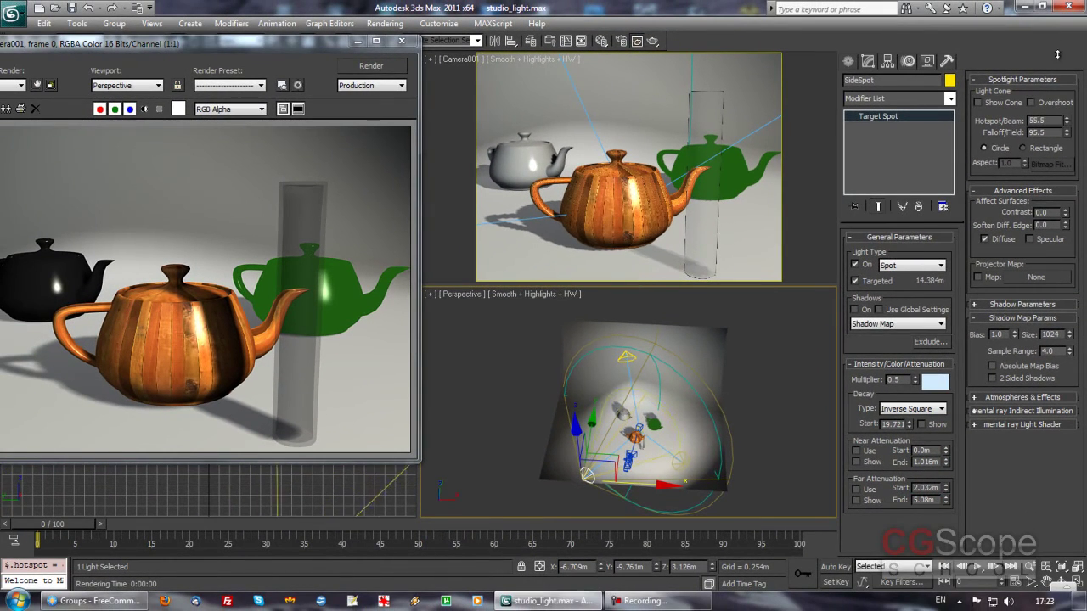
pyautogui.moveTo(1066, 133); pyautogui.dragTo(1066, 102)
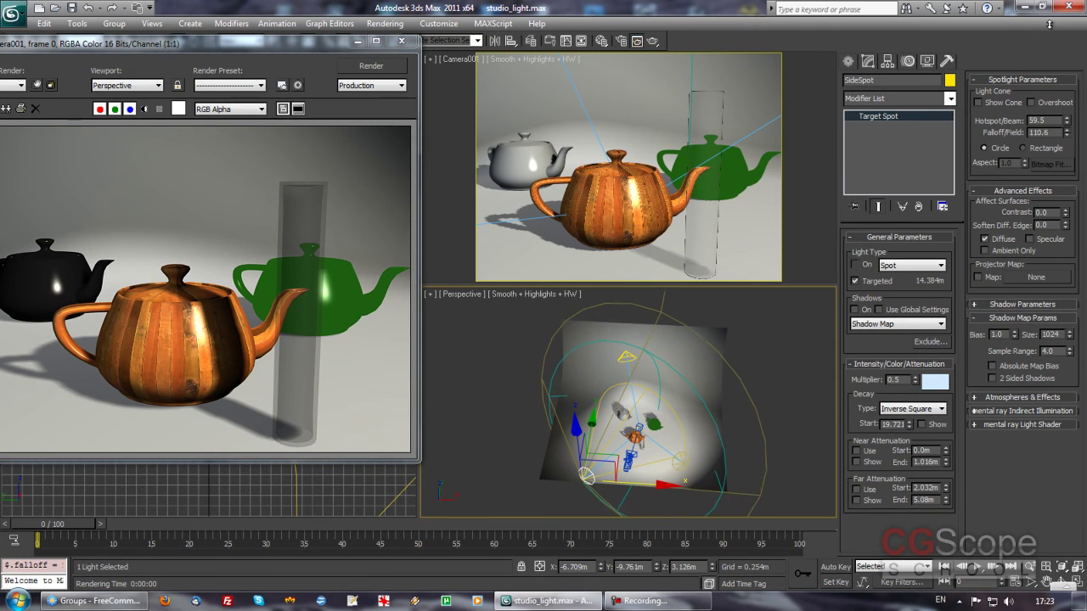
pyautogui.click(626, 357)
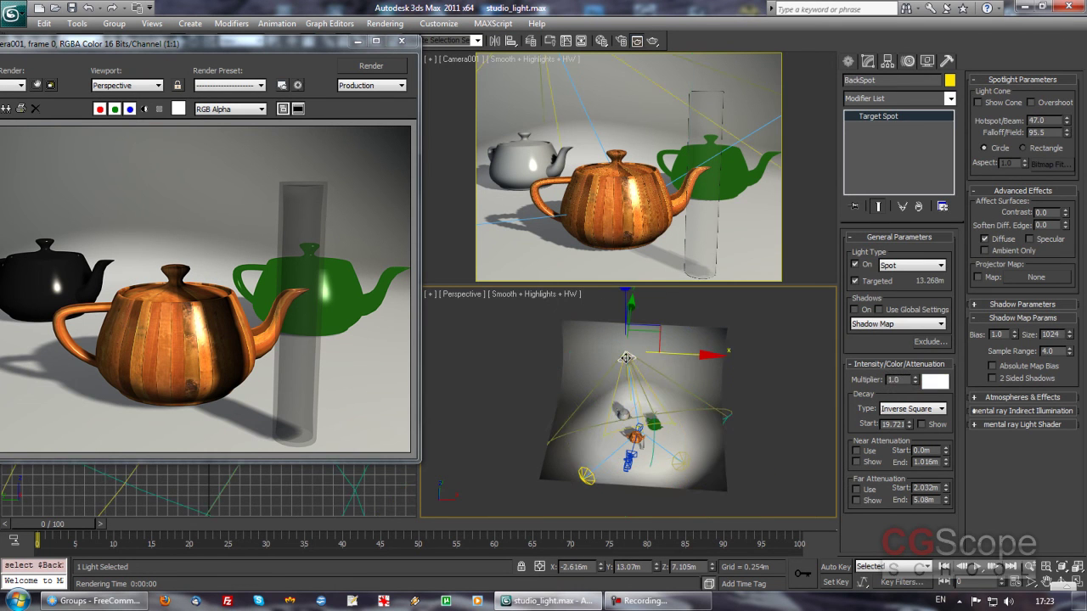
pyautogui.moveTo(1066, 133)
pyautogui.mouseDown()
pyautogui.moveTo(1057, 83)
pyautogui.moveTo(987, 535)
pyautogui.mouseUp()
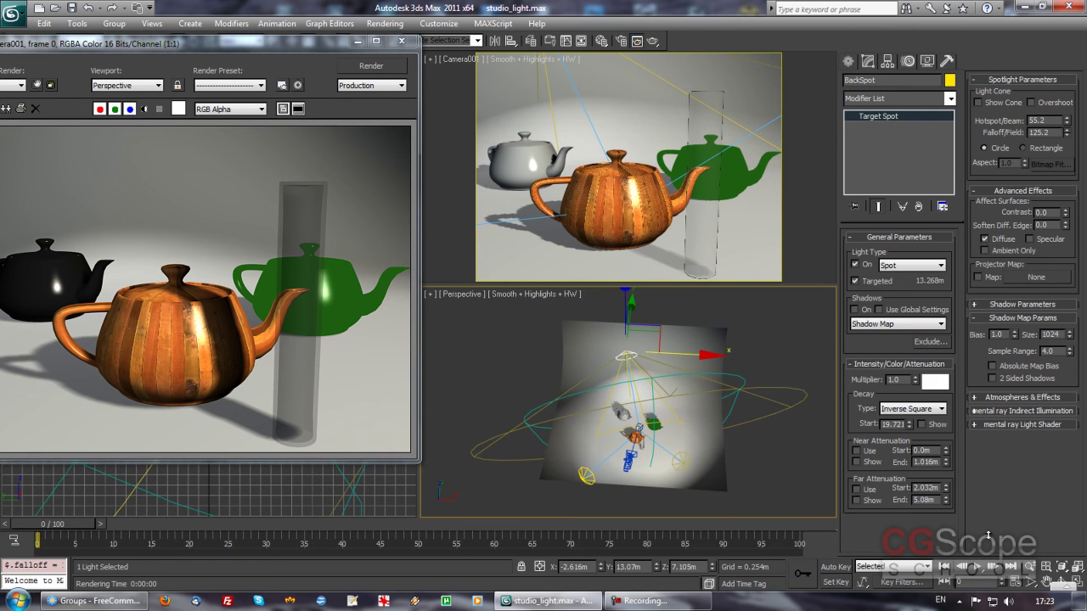
# - Render Camera001 again to show the teapots under the widened cones
pyautogui.rightClick(567, 99)
pyautogui.moveTo(295, 44); pyautogui.dragTo(401, 42)
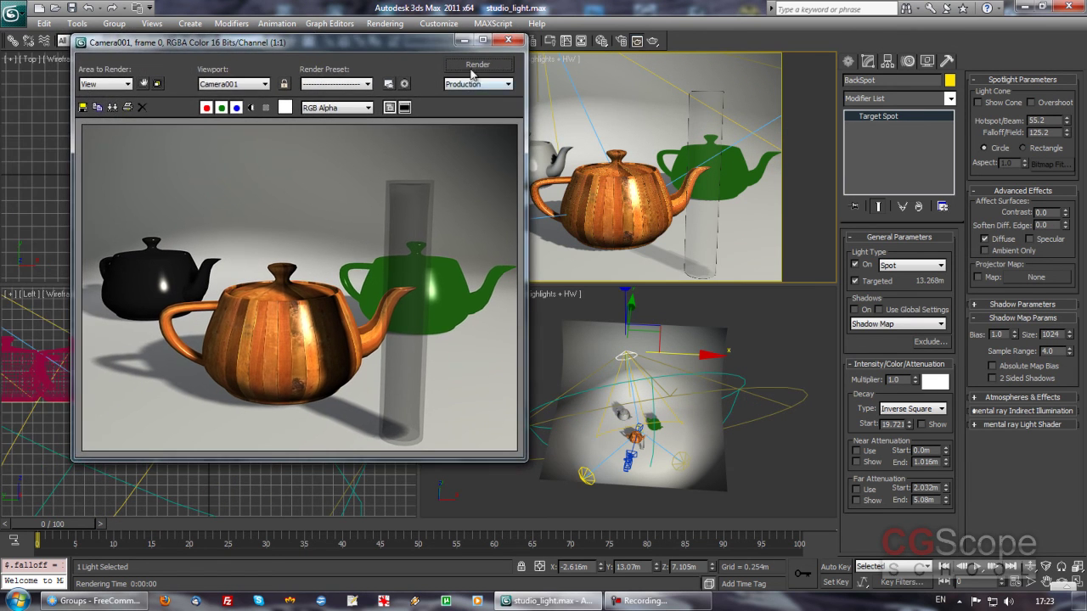
pyautogui.click(461, 67)
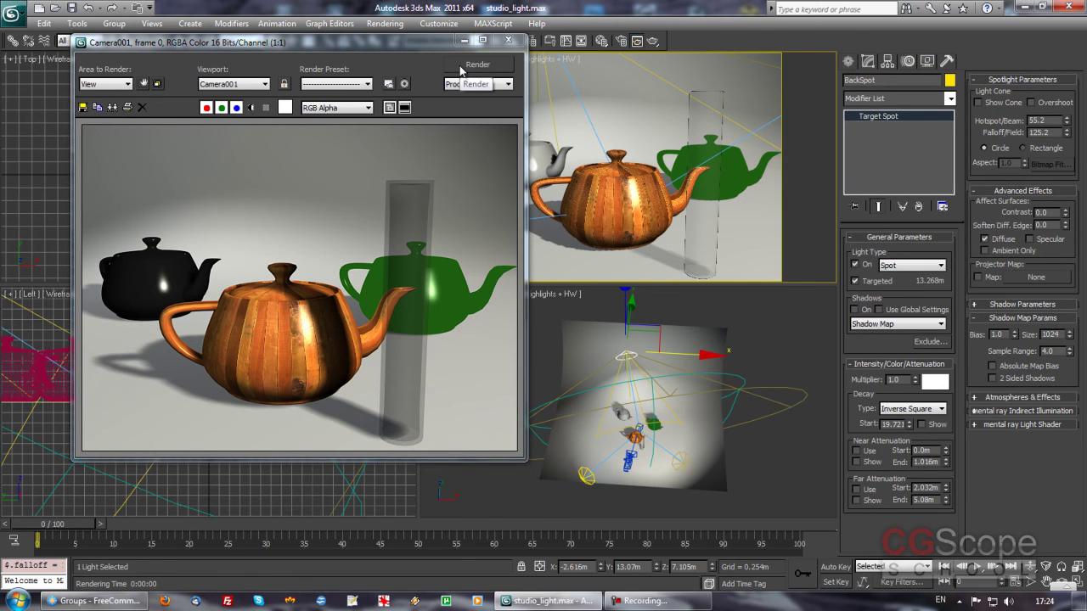
pyautogui.moveTo(410, 45); pyautogui.dragTo(371, 48)
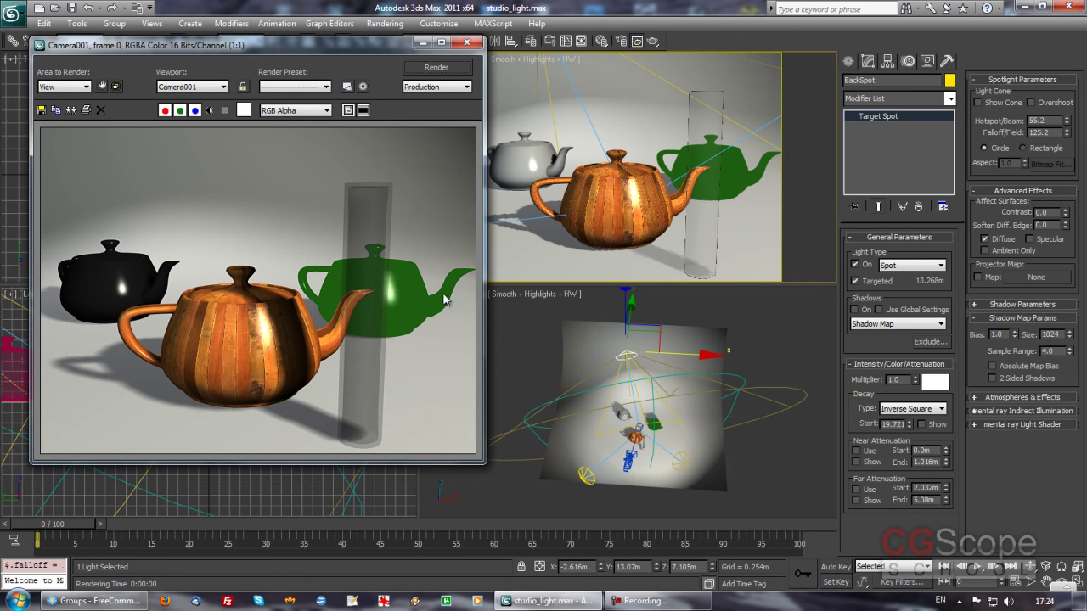
# - Tick Enable Raytracing on Render Setup's Raytracer tab and close the dialog
pyautogui.click(623, 43)
pyautogui.moveTo(271, 58); pyautogui.dragTo(422, 60)
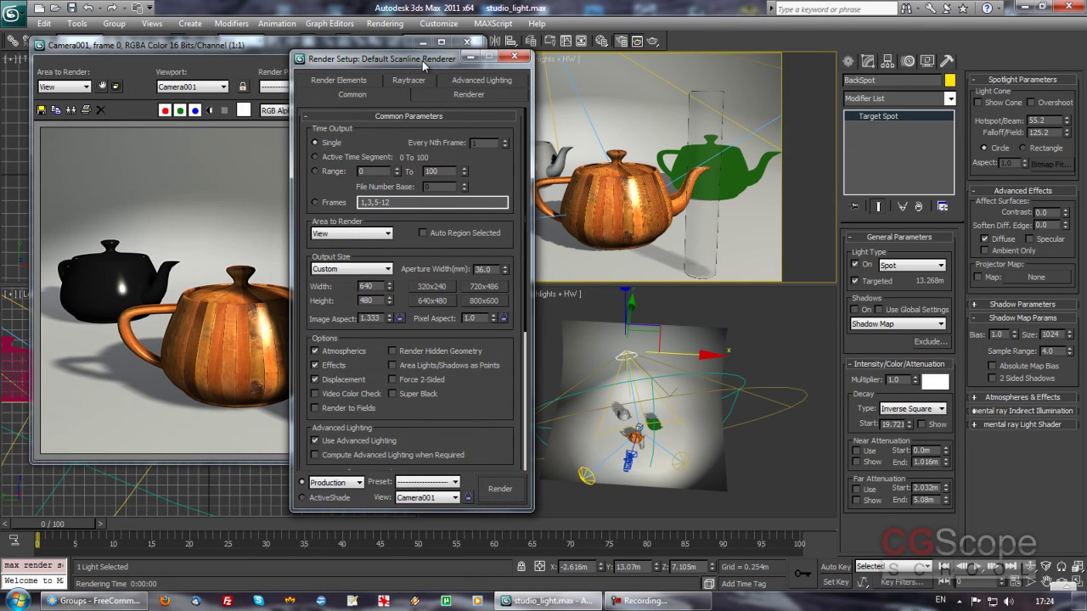
pyautogui.click(422, 82)
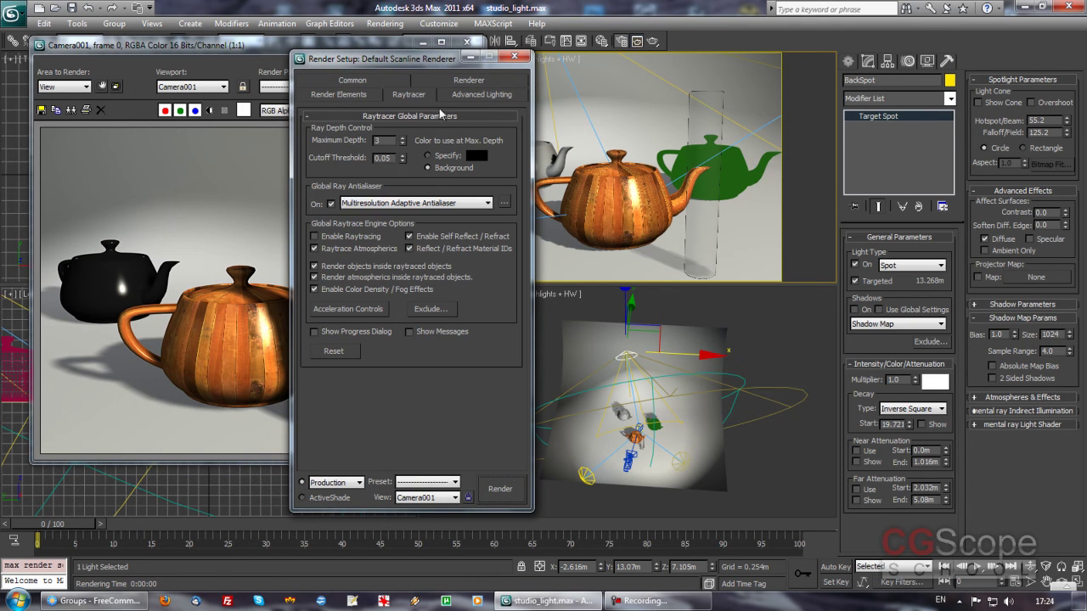
pyautogui.click(349, 238)
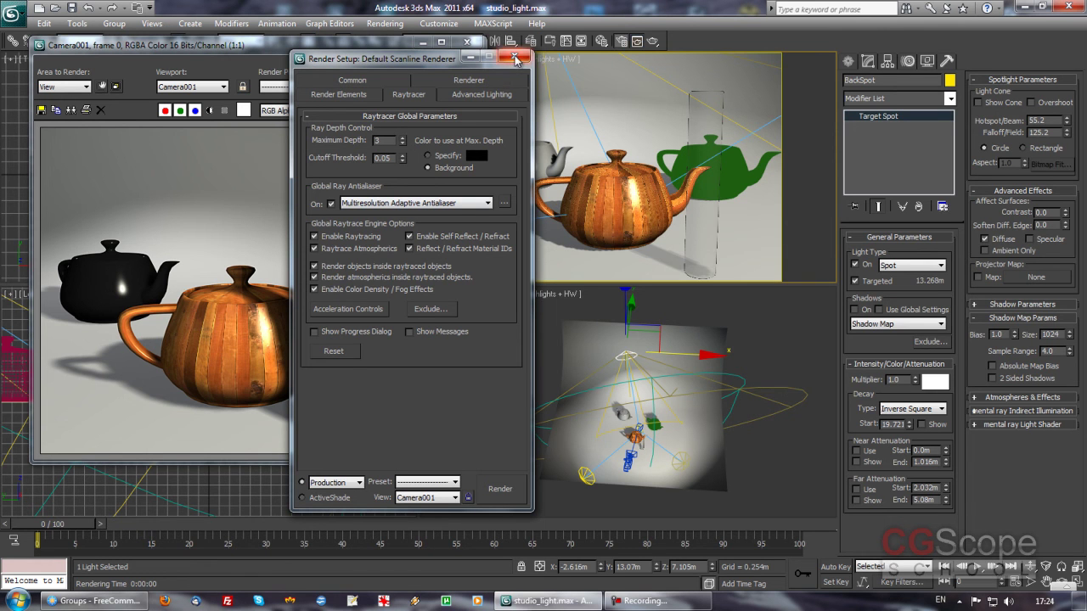
pyautogui.click(513, 58)
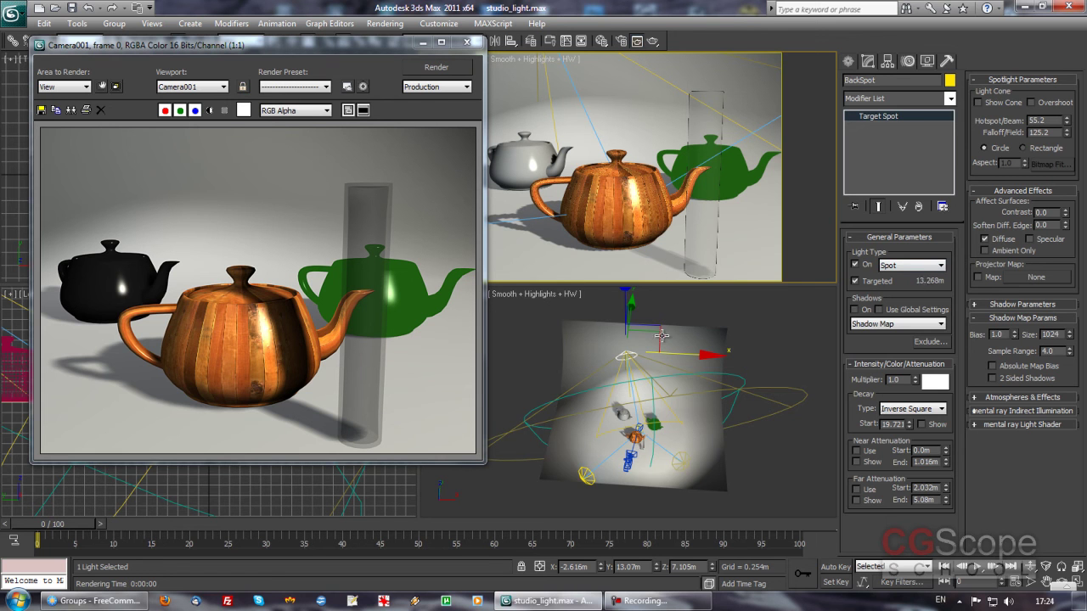
# - Set MainSpot's shadow type to Ray Traced Shadows
pyautogui.rightClick(690, 481)
pyautogui.moveTo(691, 480)
pyautogui.keyDown('alt'); pyautogui.mouseDown(button='middle')
pyautogui.moveTo(798, 431)
pyautogui.moveTo(731, 429)
pyautogui.moveTo(738, 443)
pyautogui.mouseUp(button='middle'); pyautogui.keyUp('alt')
pyautogui.click(719, 402)
pyautogui.click(894, 325)
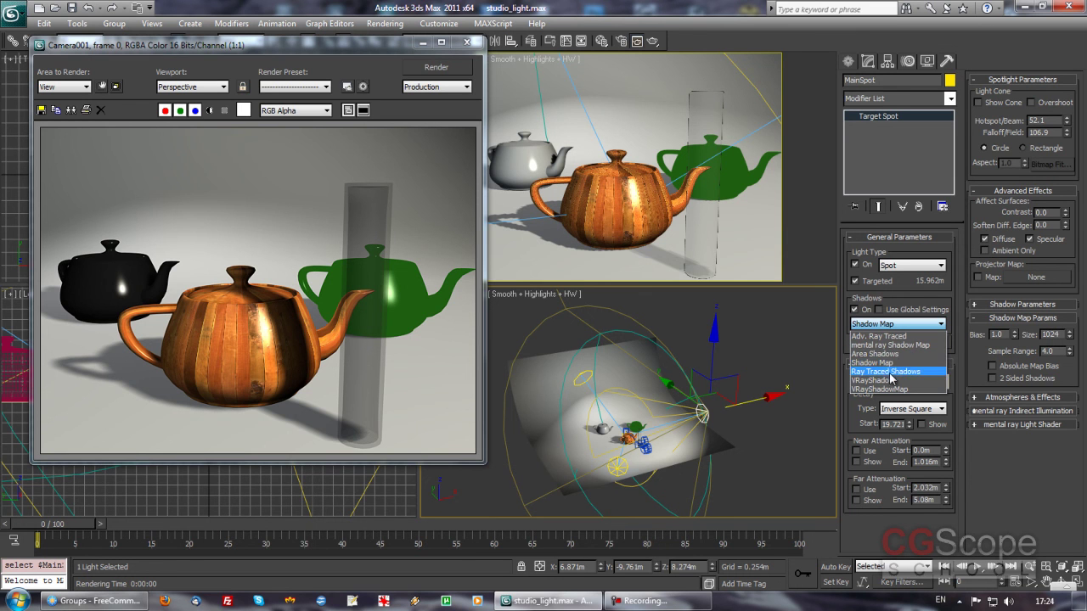
pyautogui.click(887, 372)
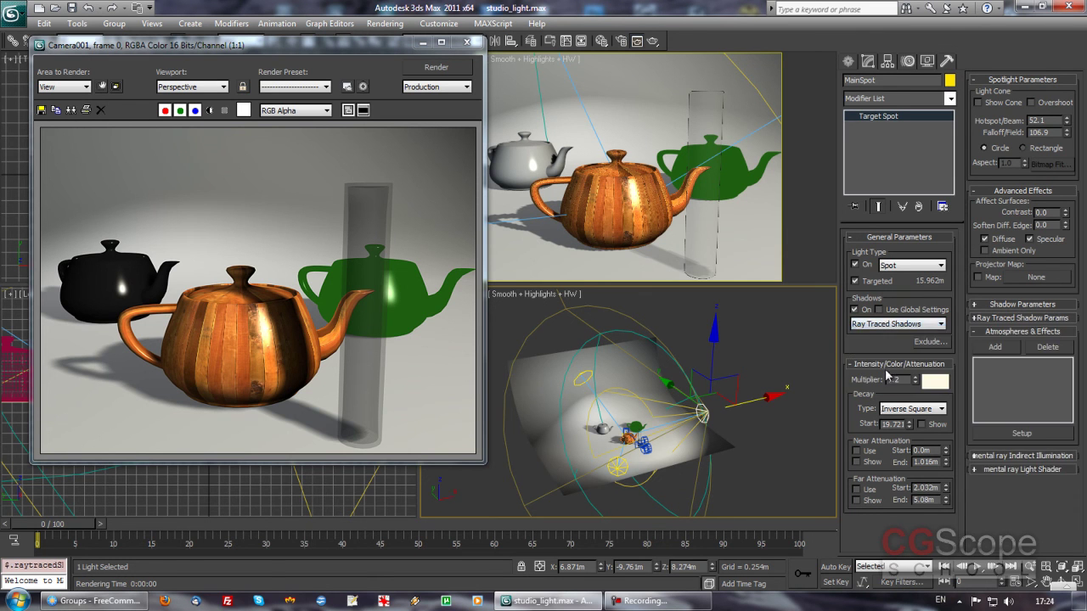
# - Render the Camera001 view again
pyautogui.rightClick(601, 147)
pyautogui.moveTo(338, 45); pyautogui.dragTo(345, 44)
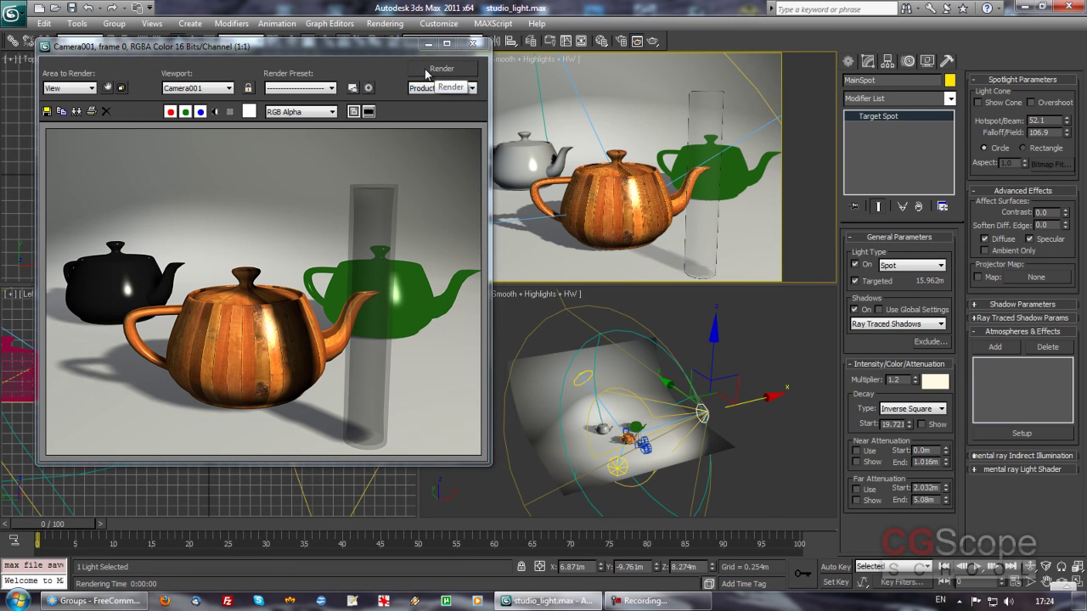
pyautogui.click(425, 75)
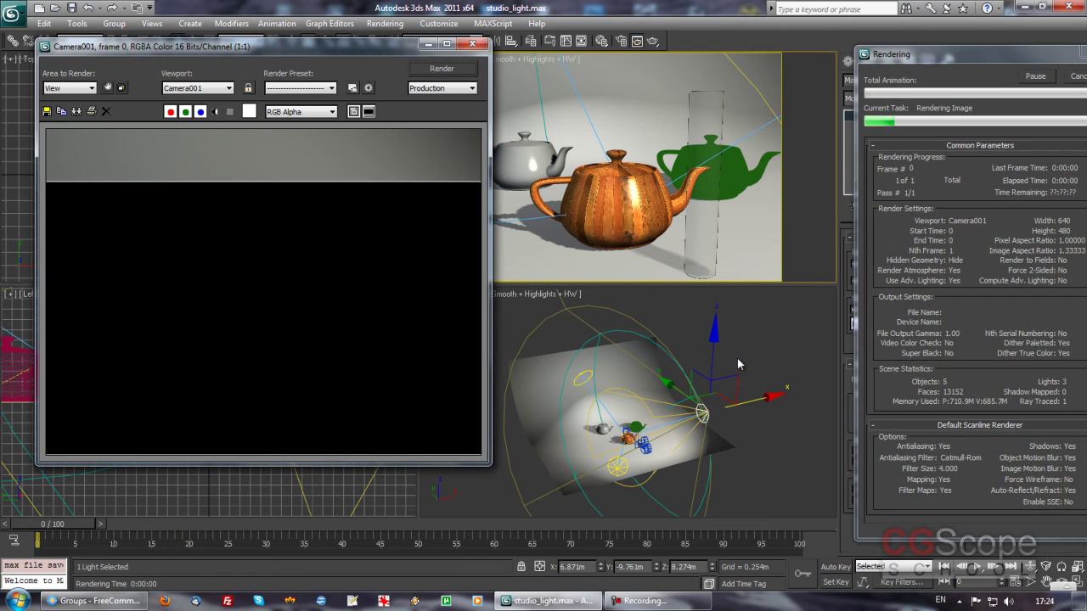
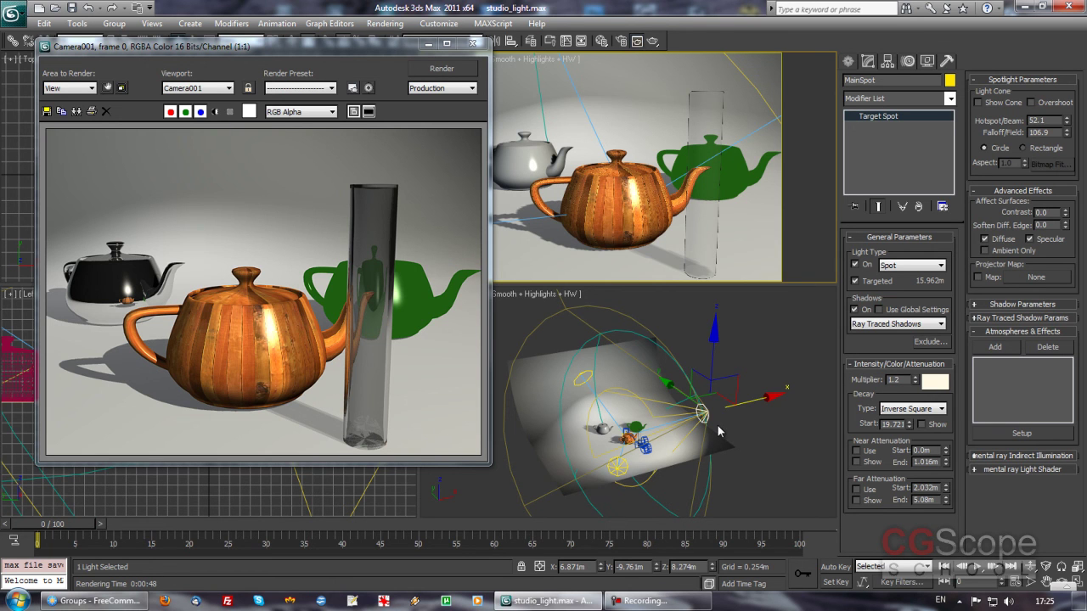
# - Activate the lower Perspective viewport, orbit to view the spotlight cone, and deselect MainSpot
pyautogui.rightClick(664, 440)
pyautogui.keyDown('alt'); pyautogui.moveTo(709, 431); pyautogui.dragTo(628, 440, button='middle'); pyautogui.keyUp('alt')
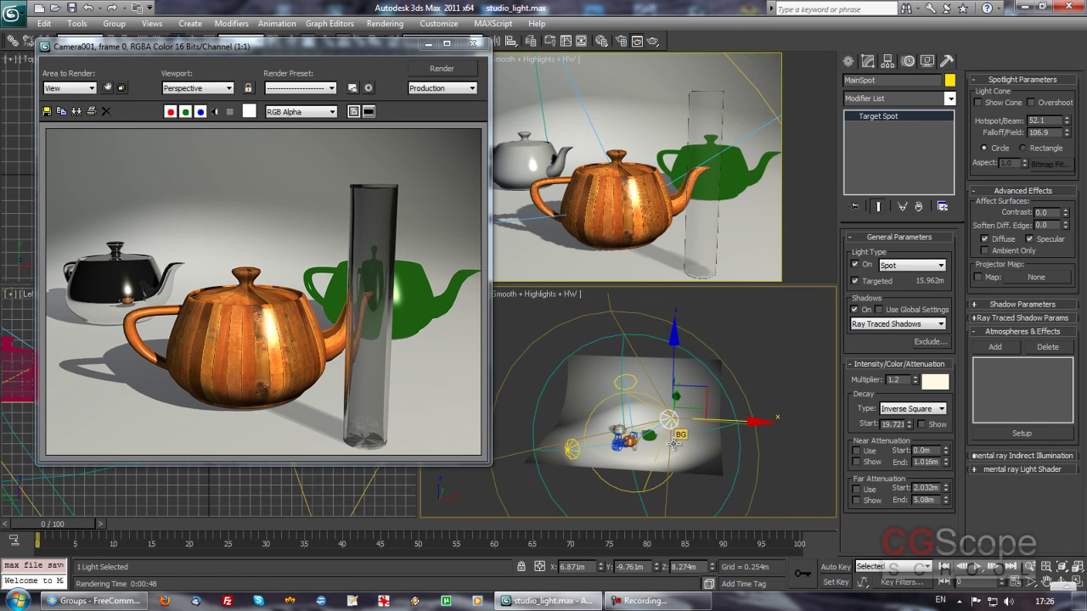
pyautogui.moveTo(628, 438)
pyautogui.keyDown('alt'); pyautogui.mouseDown(button='middle')
pyautogui.moveTo(729, 424)
pyautogui.moveTo(738, 434)
pyautogui.moveTo(616, 448)
pyautogui.moveTo(601, 416)
pyautogui.moveTo(617, 427)
pyautogui.moveTo(728, 432)
pyautogui.mouseUp(button='middle'); pyautogui.keyUp('alt')
pyautogui.click(753, 440)
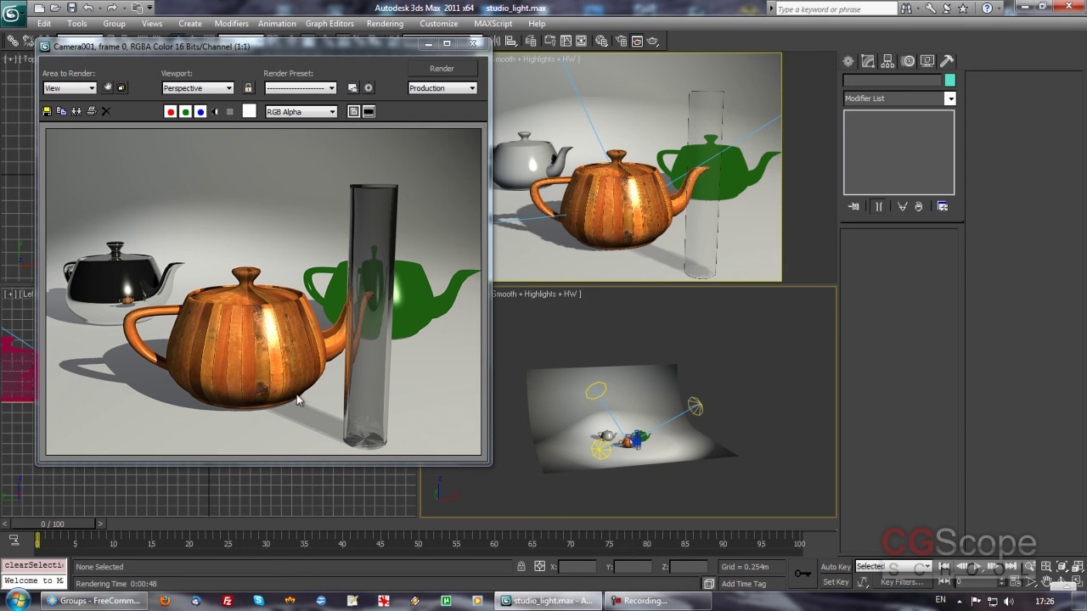
pyautogui.click(697, 402)
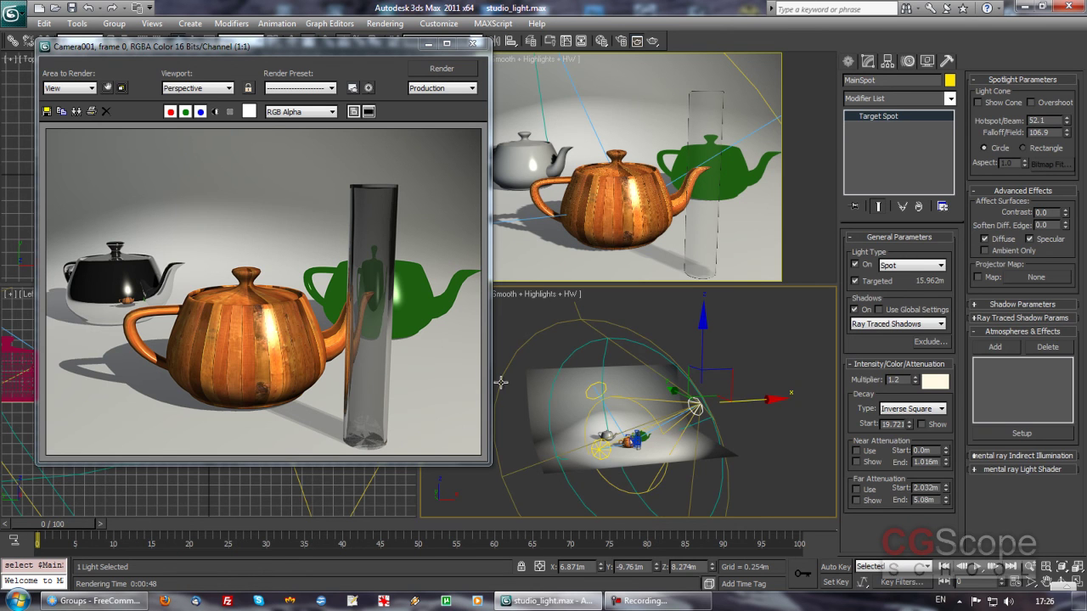
pyautogui.click(599, 447)
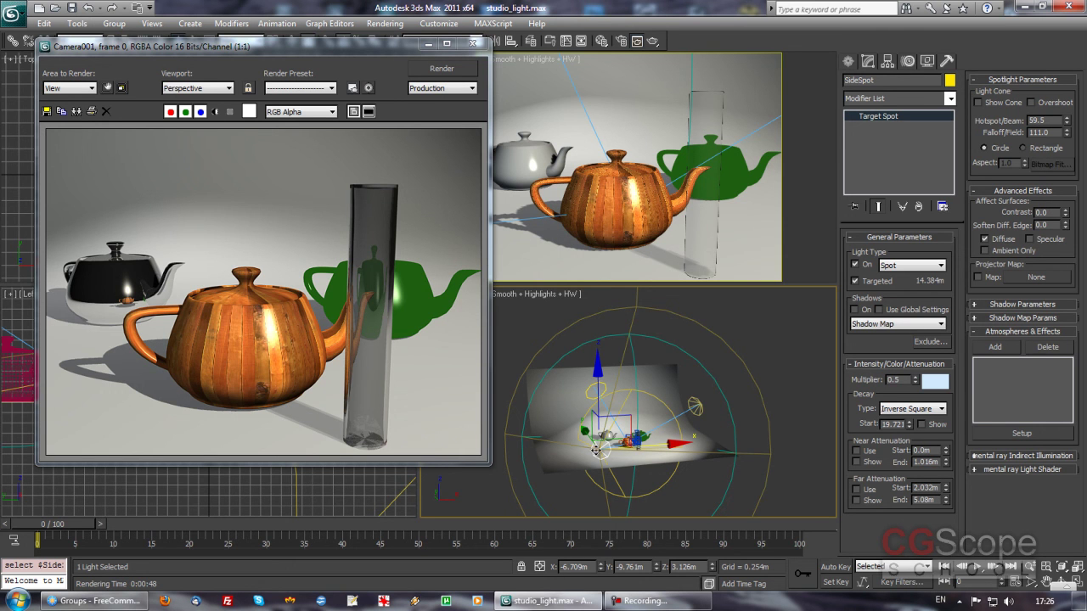
pyautogui.moveTo(599, 451)
pyautogui.keyDown('alt'); pyautogui.mouseDown(button='middle')
pyautogui.moveTo(626, 484)
pyautogui.moveTo(656, 486)
pyautogui.mouseUp(button='middle'); pyautogui.keyUp('alt')
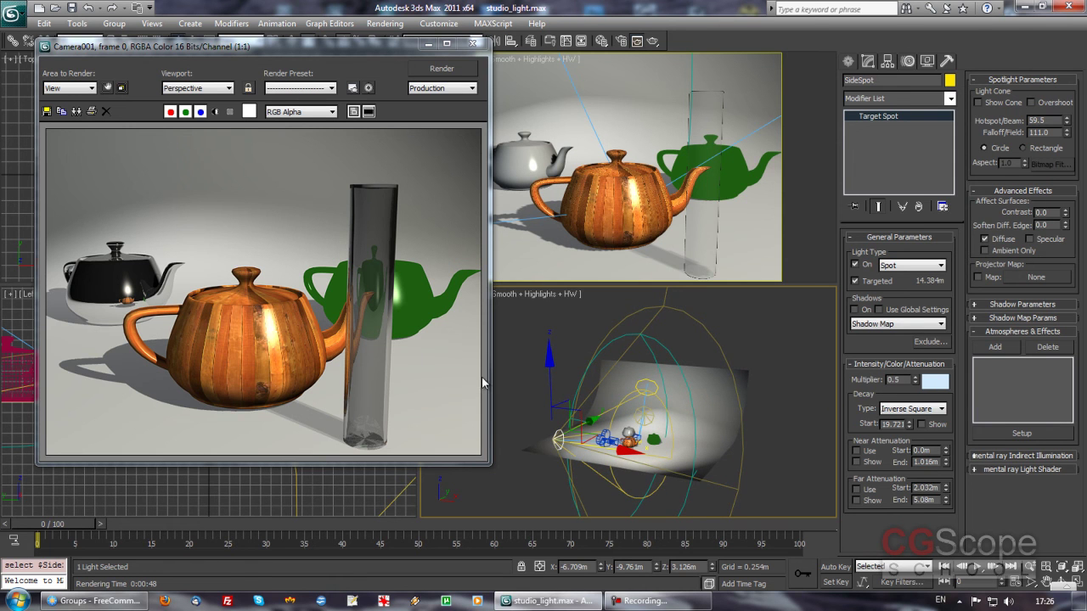
pyautogui.keyDown('alt'); pyautogui.moveTo(631, 420); pyautogui.dragTo(684, 438, button='middle'); pyautogui.keyUp('alt')
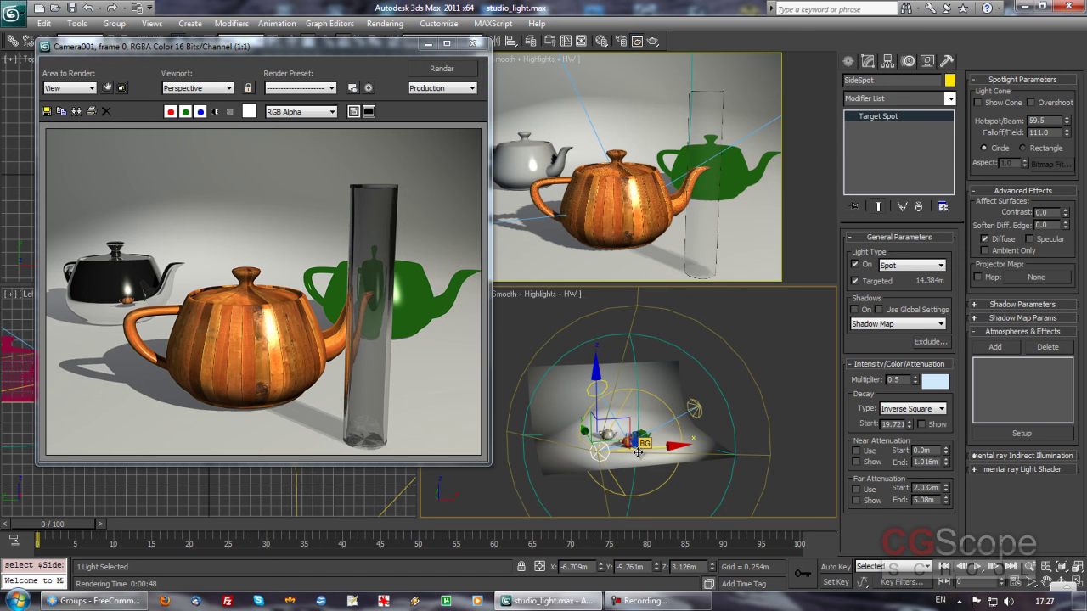
pyautogui.moveTo(718, 426)
pyautogui.keyDown('alt'); pyautogui.mouseDown(button='middle')
pyautogui.moveTo(655, 421)
pyautogui.moveTo(694, 423)
pyautogui.mouseUp(button='middle'); pyautogui.keyUp('alt')
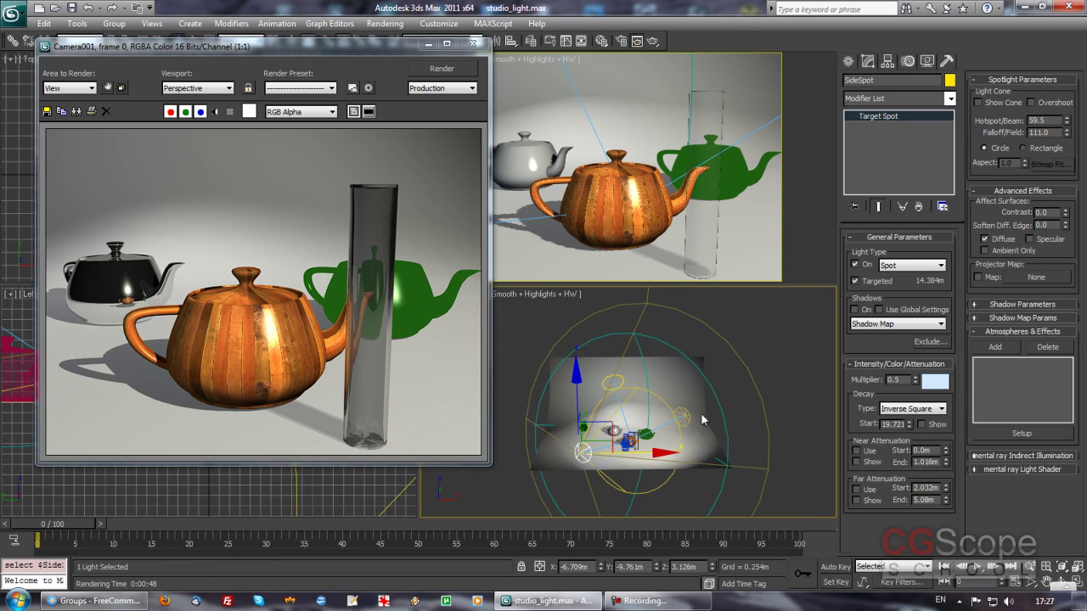
pyautogui.click(800, 397)
pyautogui.moveTo(800, 397)
pyautogui.keyDown('alt'); pyautogui.mouseDown(button='middle')
pyautogui.moveTo(747, 417)
pyautogui.moveTo(764, 427)
pyautogui.mouseUp(button='middle'); pyautogui.keyUp('alt')
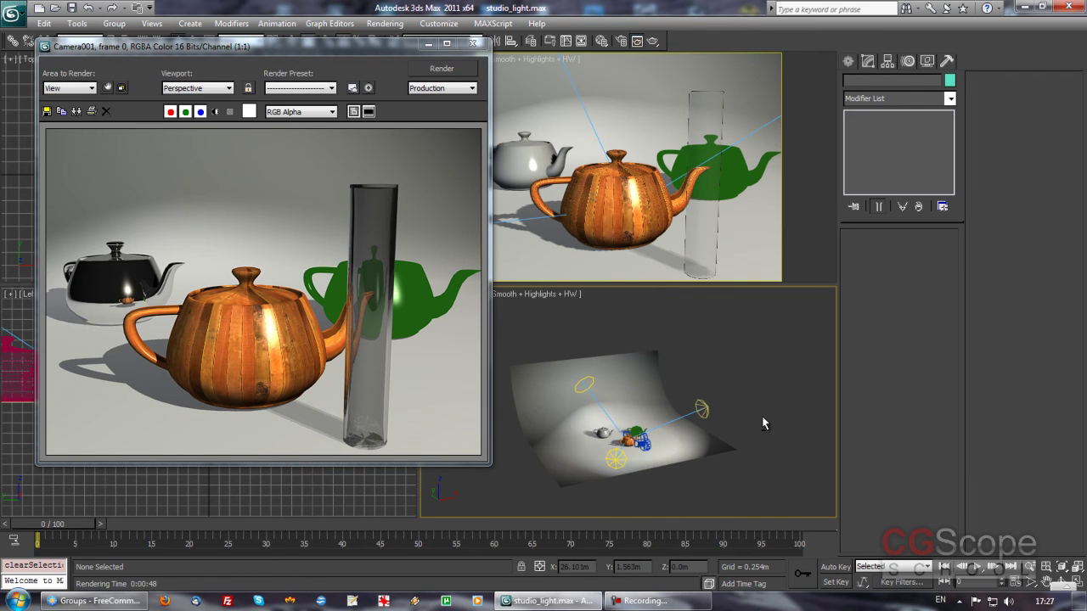
# - Switch the selection from MainSpot to SideSpot and activate Select and Move
pyautogui.click(699, 408)
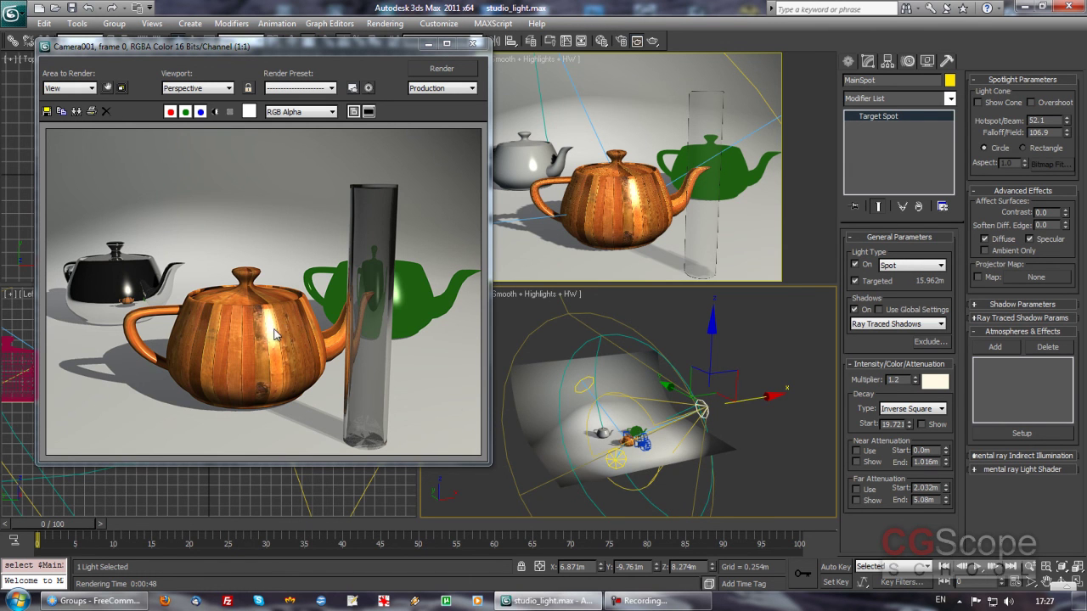
pyautogui.keyDown('alt'); pyautogui.moveTo(572, 421); pyautogui.dragTo(561, 442, button='middle'); pyautogui.keyUp('alt')
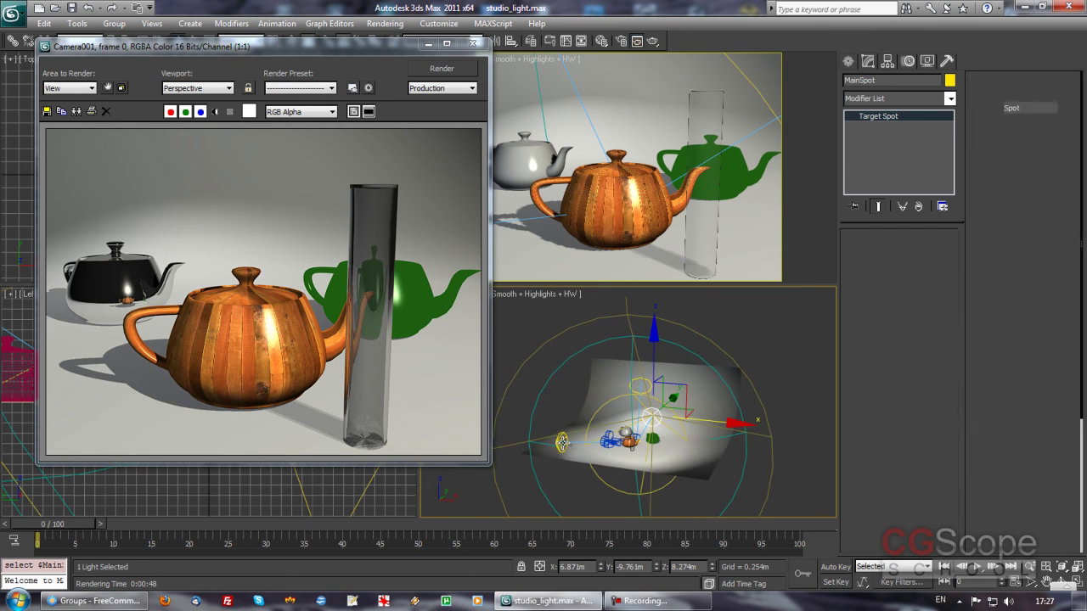
pyautogui.click(562, 443)
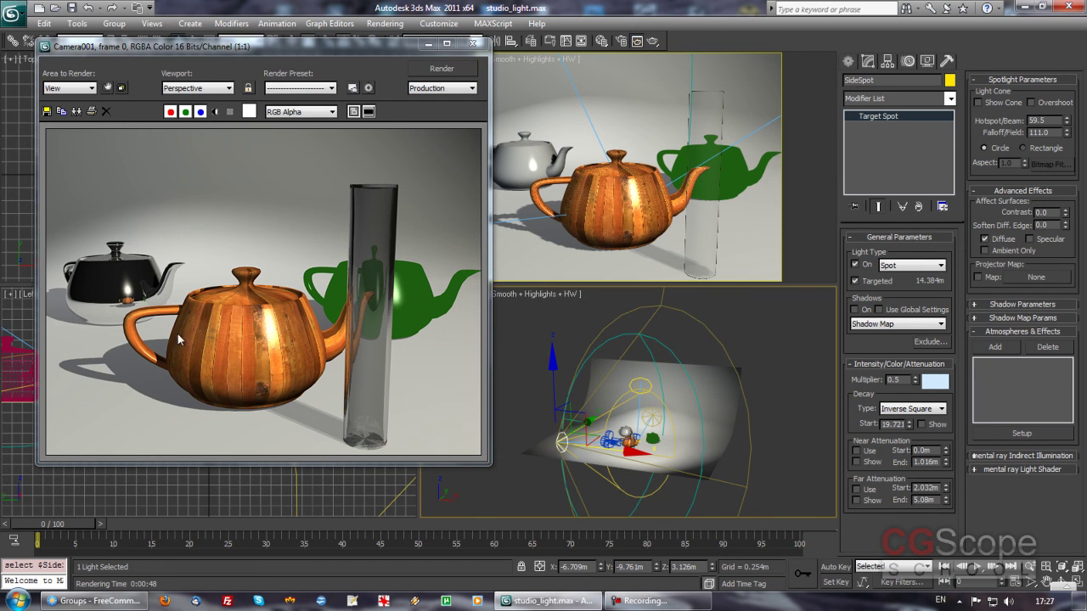
pyautogui.press('w')
pyautogui.keyDown('alt'); pyautogui.moveTo(663, 411); pyautogui.dragTo(703, 435, button='middle'); pyautogui.keyUp('alt')
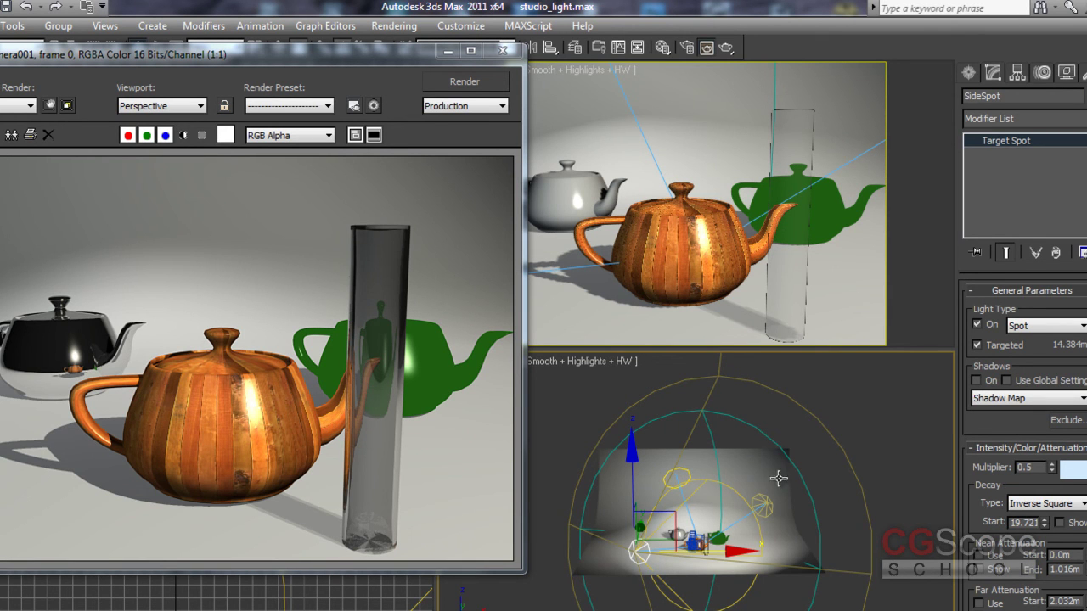
# - Drag the rendered frame window down and right so it sits fully on screen
pyautogui.keyDown('alt'); pyautogui.moveTo(785, 550); pyautogui.dragTo(713, 559, button='middle'); pyautogui.keyUp('alt')
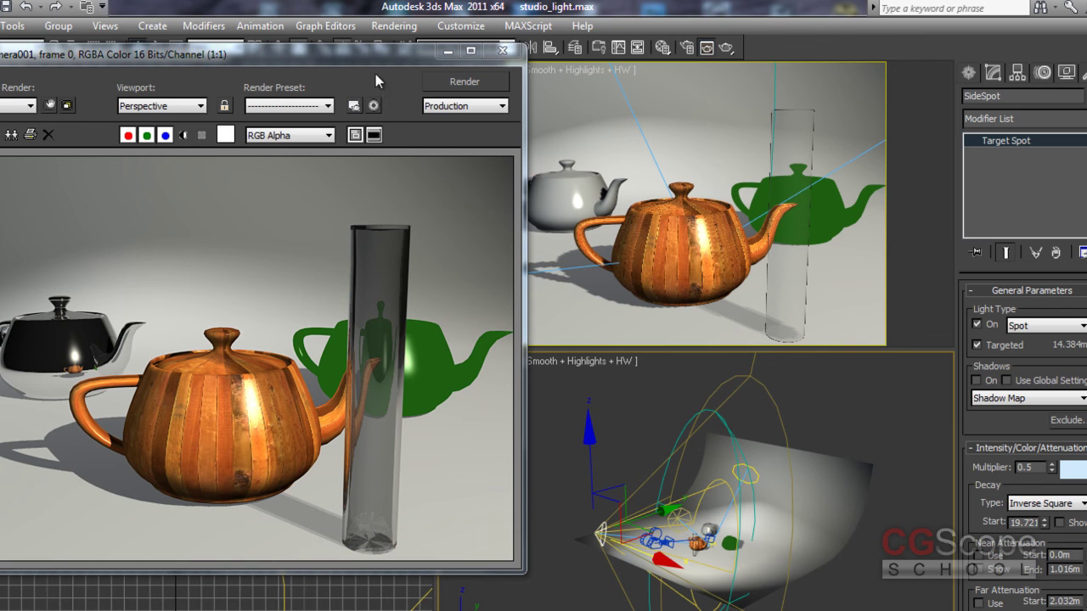
pyautogui.moveTo(375, 56); pyautogui.dragTo(415, 51)
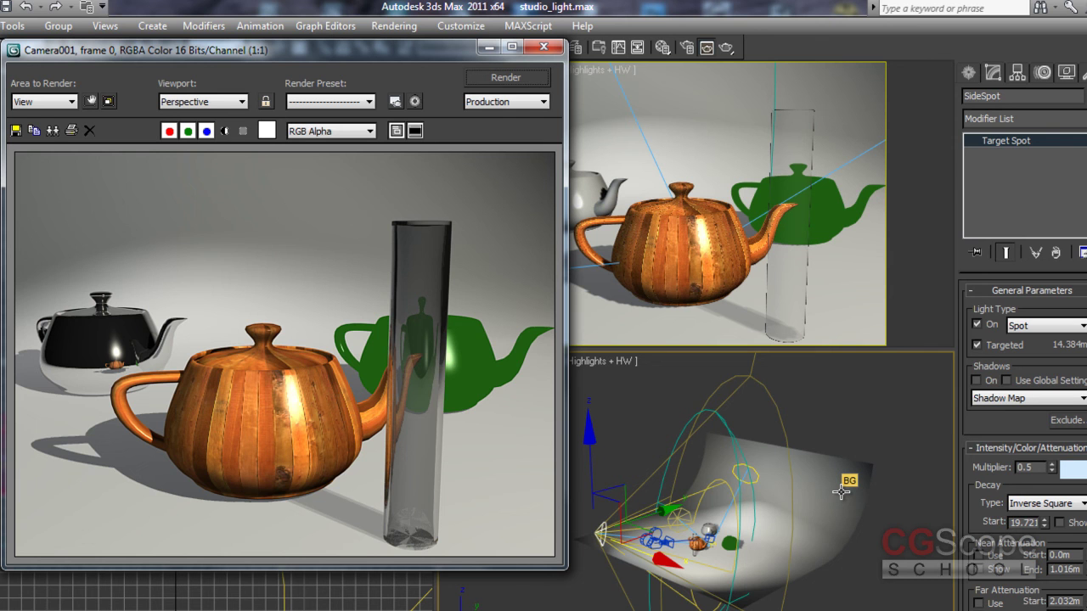
pyautogui.moveTo(395, 53)
pyautogui.mouseDown()
pyautogui.moveTo(462, 79)
pyautogui.moveTo(340, 84)
pyautogui.mouseUp()
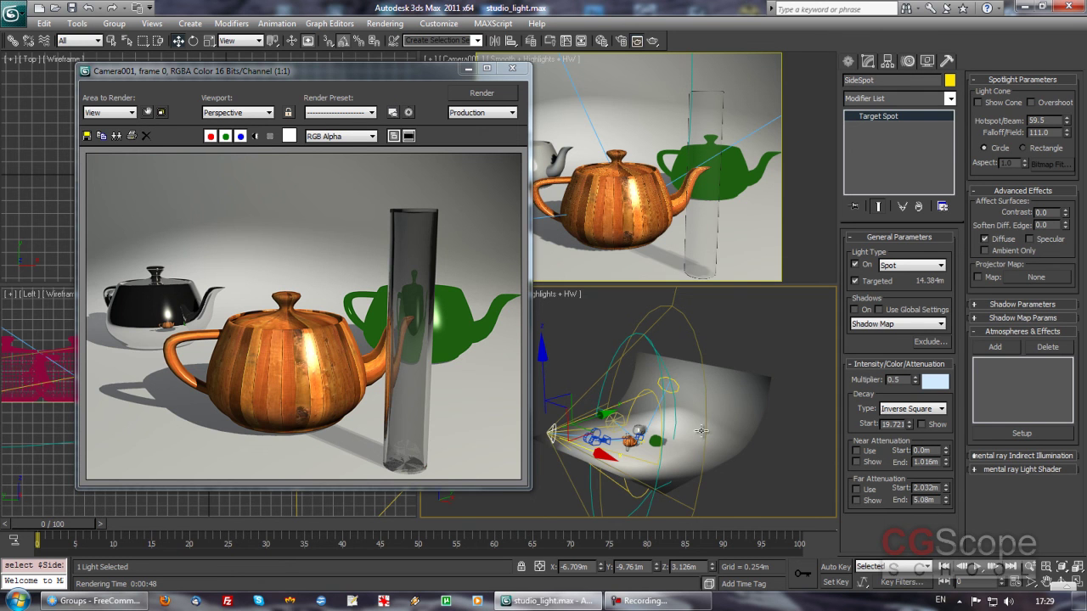
# - Orbit to a top-down view and move the rendered frame window further left
pyautogui.keyDown('alt'); pyautogui.moveTo(676, 444); pyautogui.dragTo(754, 472, button='middle'); pyautogui.keyUp('alt')
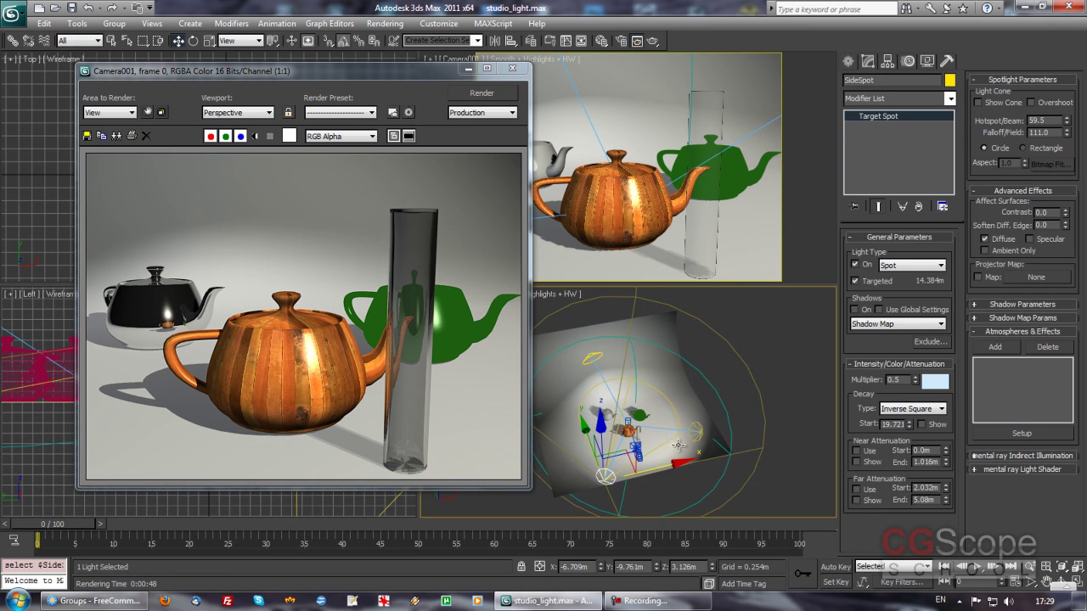
pyautogui.keyDown('alt'); pyautogui.moveTo(666, 450); pyautogui.dragTo(667, 443, button='middle'); pyautogui.keyUp('alt')
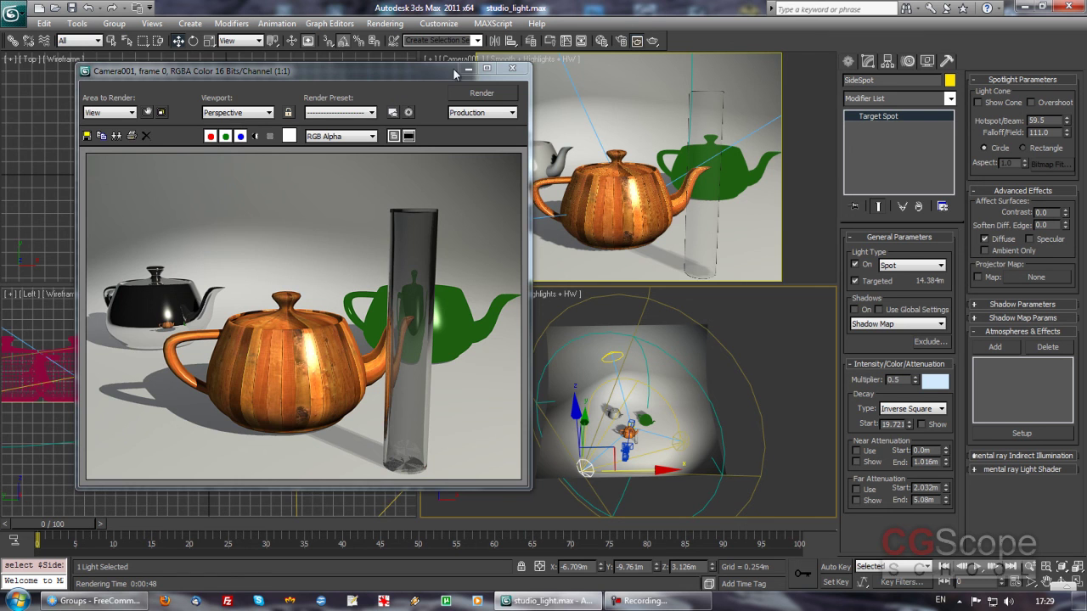
pyautogui.moveTo(425, 72); pyautogui.dragTo(378, 71)
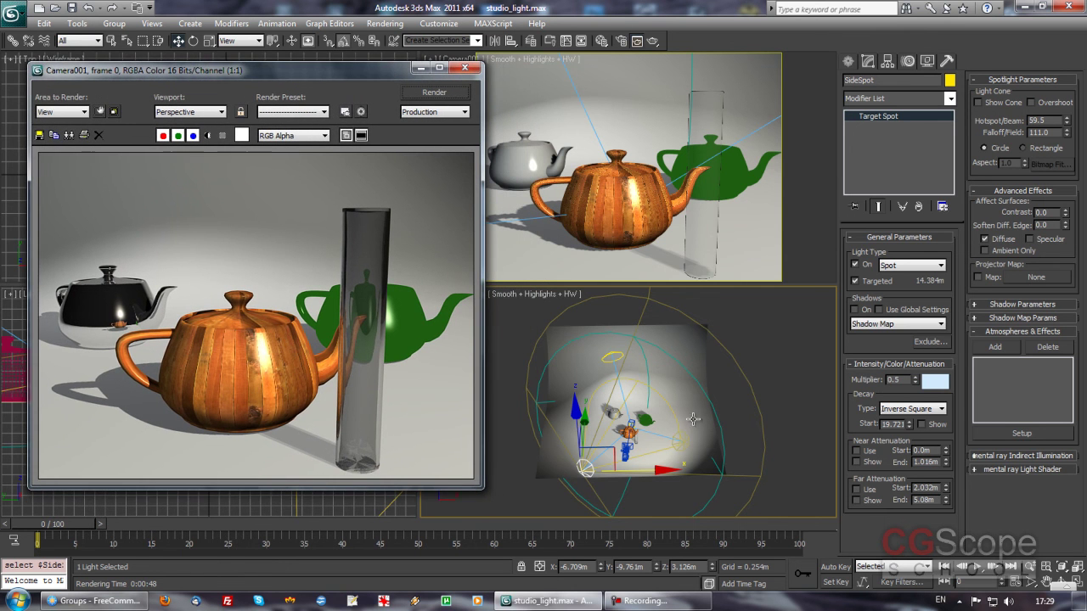
pyautogui.moveTo(660, 429)
pyautogui.keyDown('alt'); pyautogui.mouseDown(button='middle')
pyautogui.moveTo(752, 381)
pyautogui.moveTo(552, 377)
pyautogui.mouseUp(button='middle'); pyautogui.keyUp('alt')
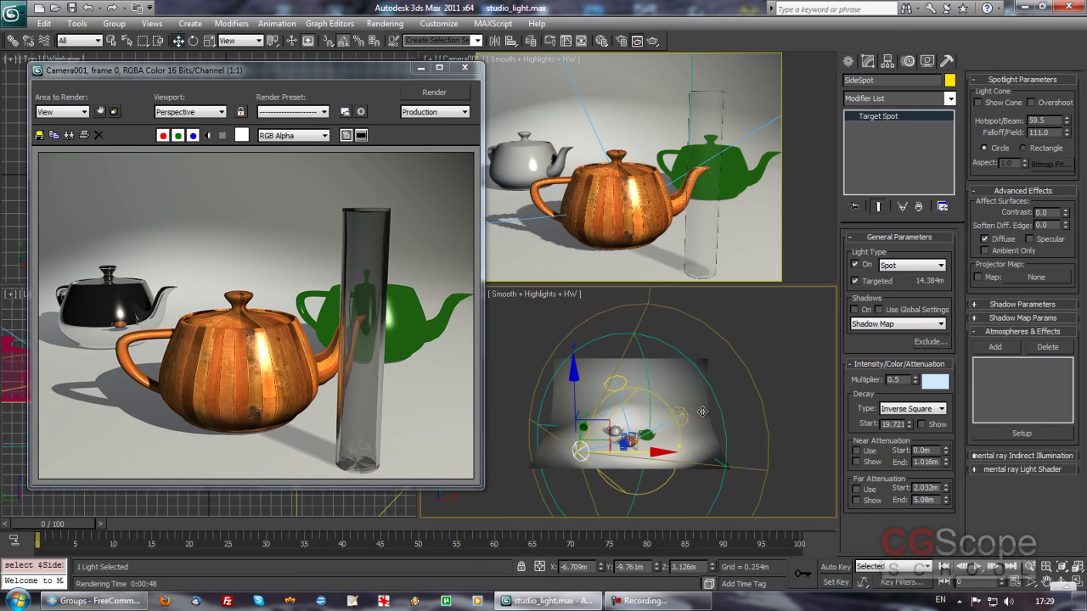
# - Select MainSpot, then clear the light selection by clicking empty space
pyautogui.keyDown('alt'); pyautogui.moveTo(725, 416); pyautogui.dragTo(747, 416, button='middle'); pyautogui.keyUp('alt')
pyautogui.click(690, 417)
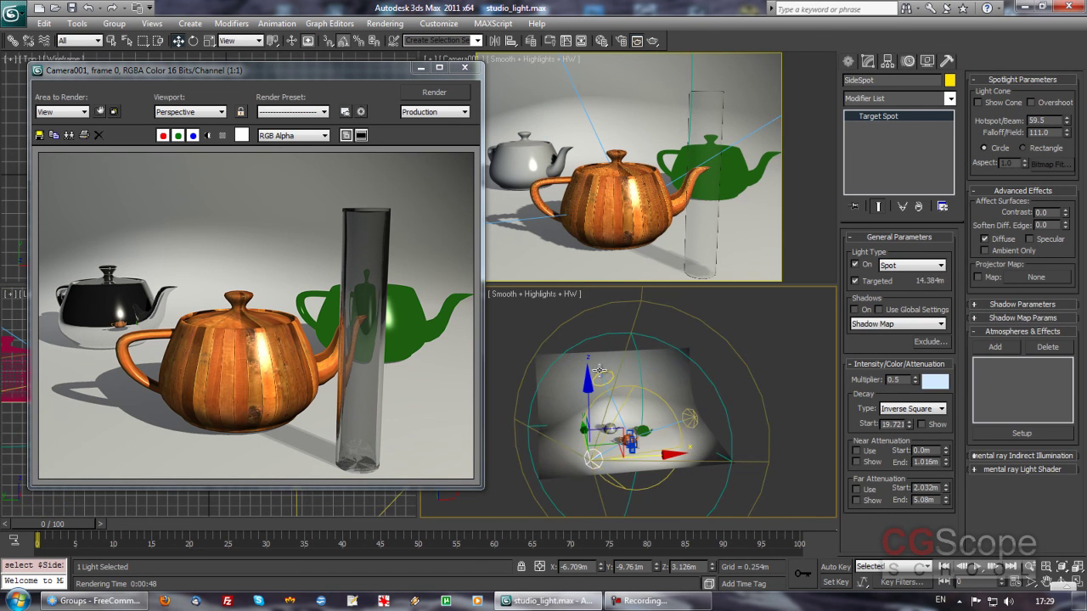
pyautogui.click(774, 404)
pyautogui.moveTo(766, 390)
pyautogui.keyDown('alt'); pyautogui.mouseDown(button='middle')
pyautogui.moveTo(740, 404)
pyautogui.moveTo(729, 393)
pyautogui.moveTo(728, 413)
pyautogui.mouseUp(button='middle'); pyautogui.keyUp('alt')
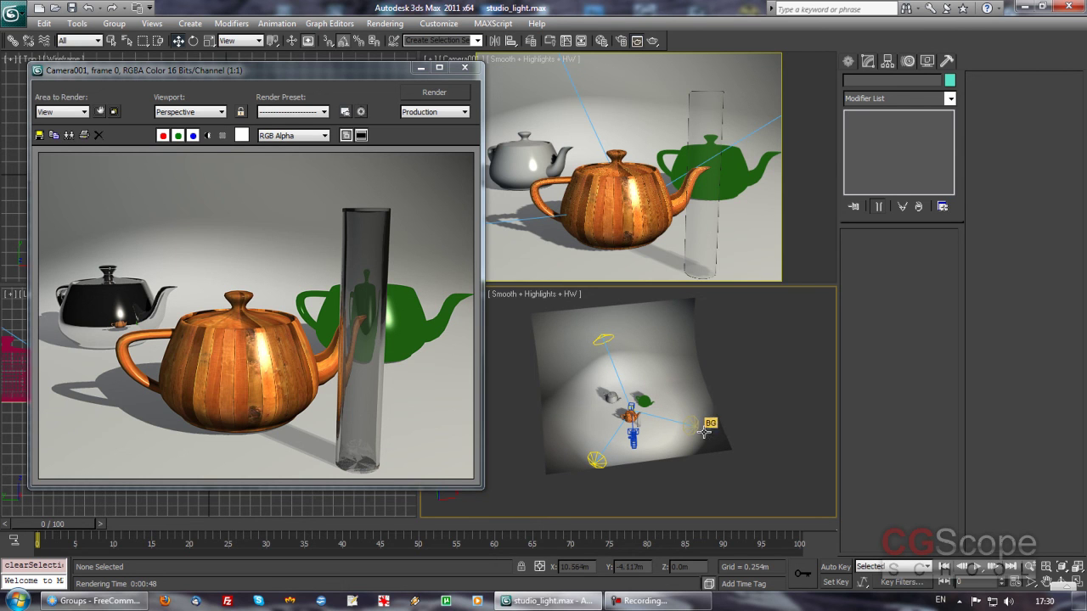
# - Orbit and zoom the Perspective view around the floor and teapots
pyautogui.moveTo(687, 429)
pyautogui.keyDown('alt'); pyautogui.mouseDown(button='middle')
pyautogui.moveTo(693, 388)
pyautogui.moveTo(686, 396)
pyautogui.mouseUp(button='middle'); pyautogui.keyUp('alt')
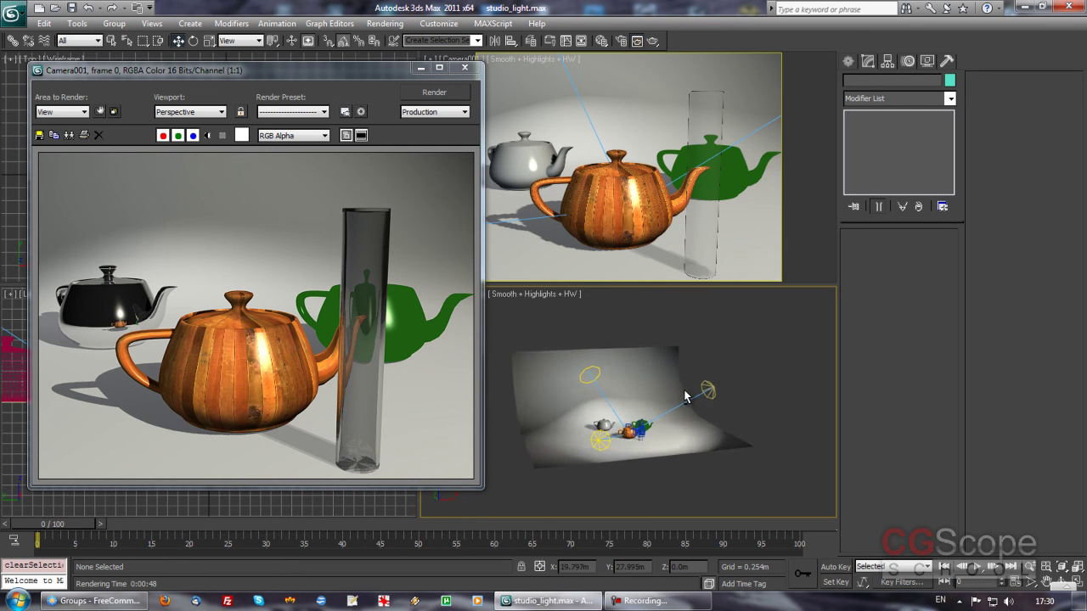
pyautogui.scroll(2, 686, 396)
pyautogui.scroll(2, 679, 393)
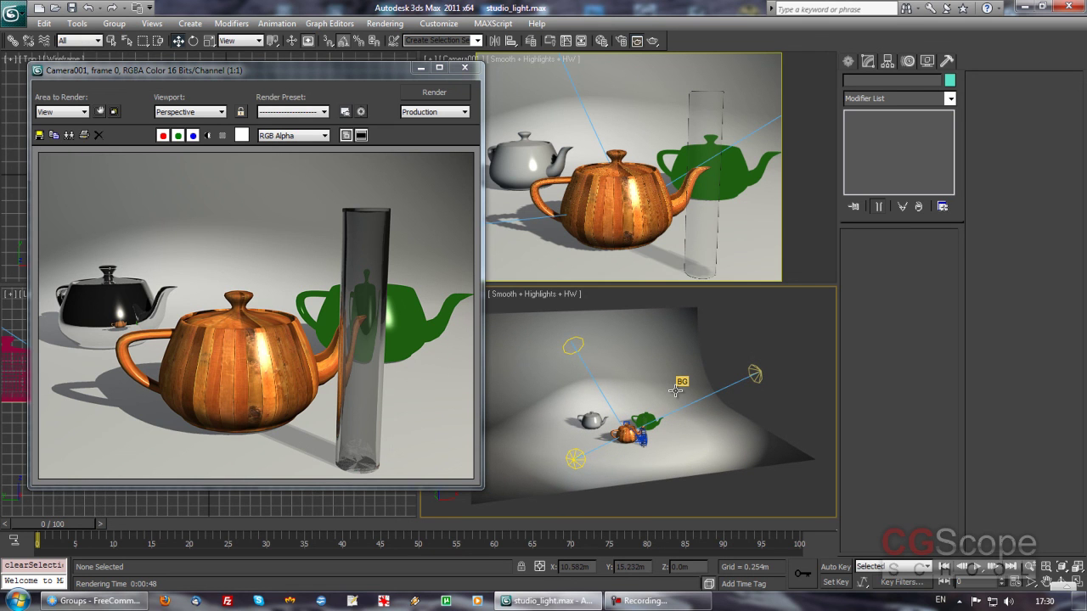
pyautogui.moveTo(754, 358)
pyautogui.keyDown('alt'); pyautogui.mouseDown(button='middle')
pyautogui.moveTo(748, 415)
pyautogui.moveTo(728, 411)
pyautogui.mouseUp(button='middle'); pyautogui.keyUp('alt')
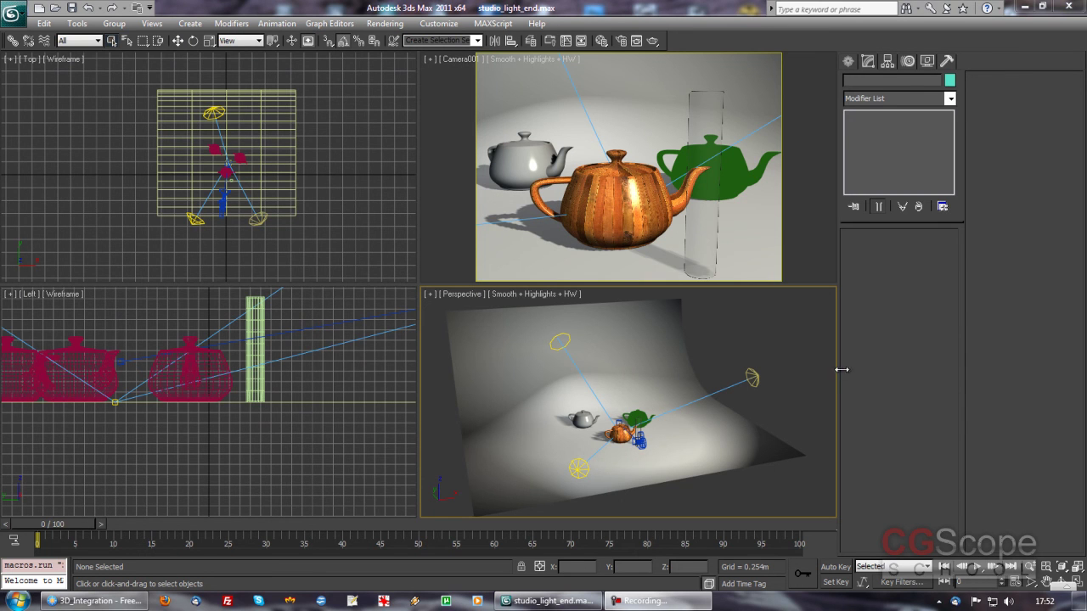
# - Orbit the finished scene to a low side view, then open the Tools menu
pyautogui.keyDown('alt'); pyautogui.moveTo(698, 358); pyautogui.dragTo(630, 412, button='middle'); pyautogui.keyUp('alt')
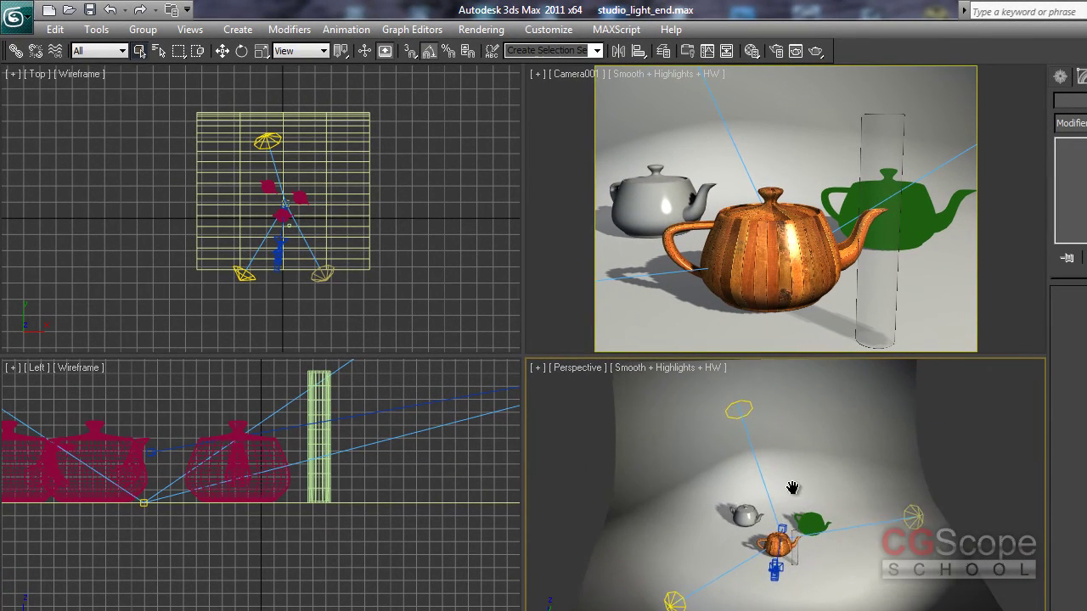
pyautogui.moveTo(786, 515)
pyautogui.keyDown('alt'); pyautogui.mouseDown(button='middle')
pyautogui.moveTo(875, 460)
pyautogui.moveTo(774, 462)
pyautogui.mouseUp(button='middle'); pyautogui.keyUp('alt')
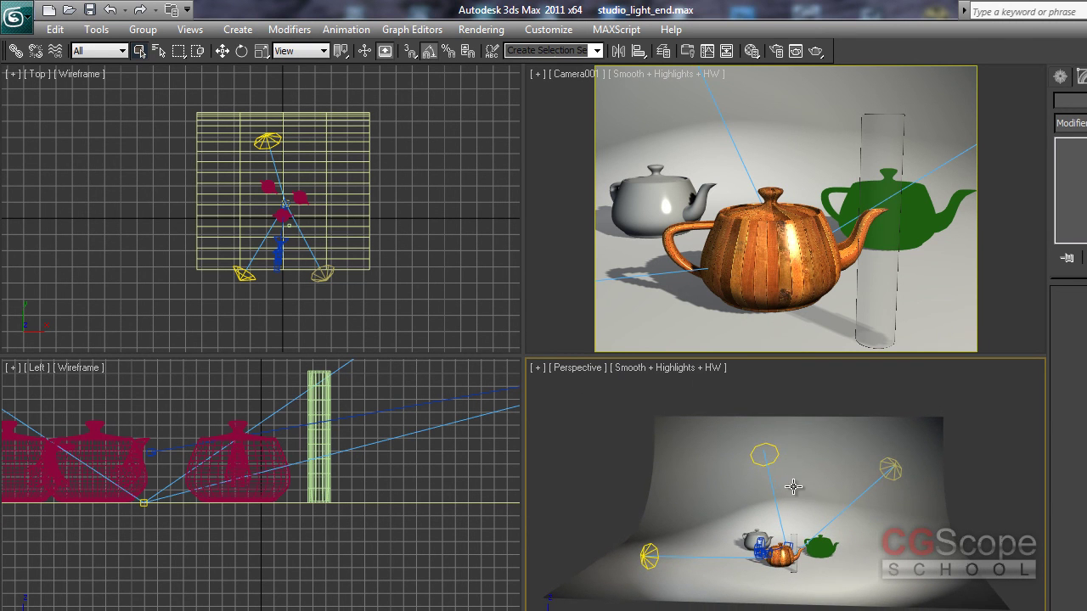
pyautogui.keyDown('alt'); pyautogui.moveTo(792, 483); pyautogui.dragTo(782, 515, button='middle'); pyautogui.keyUp('alt')
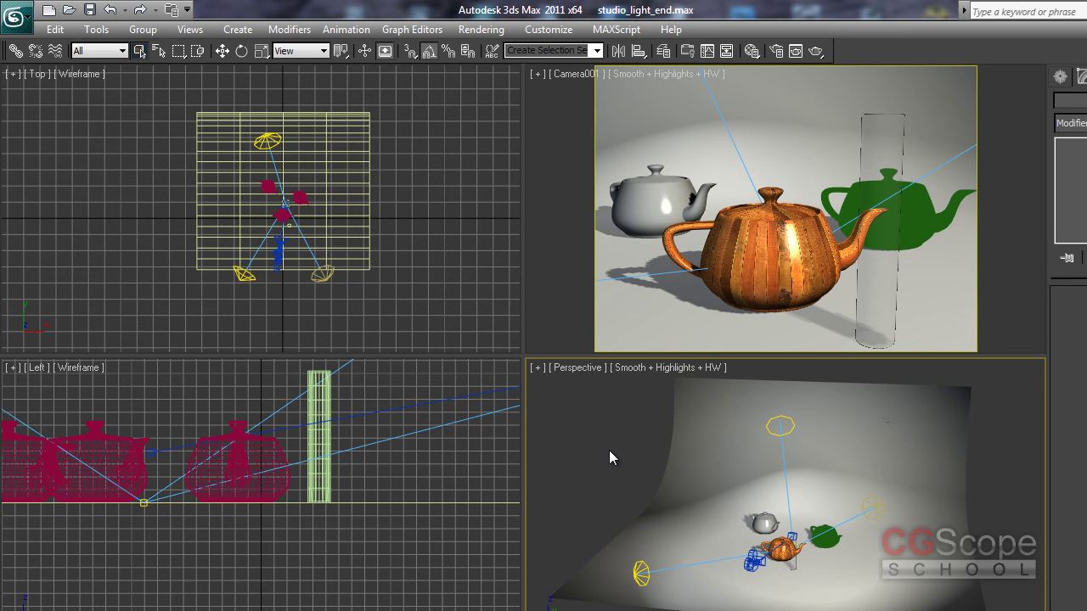
pyautogui.click(95, 31)
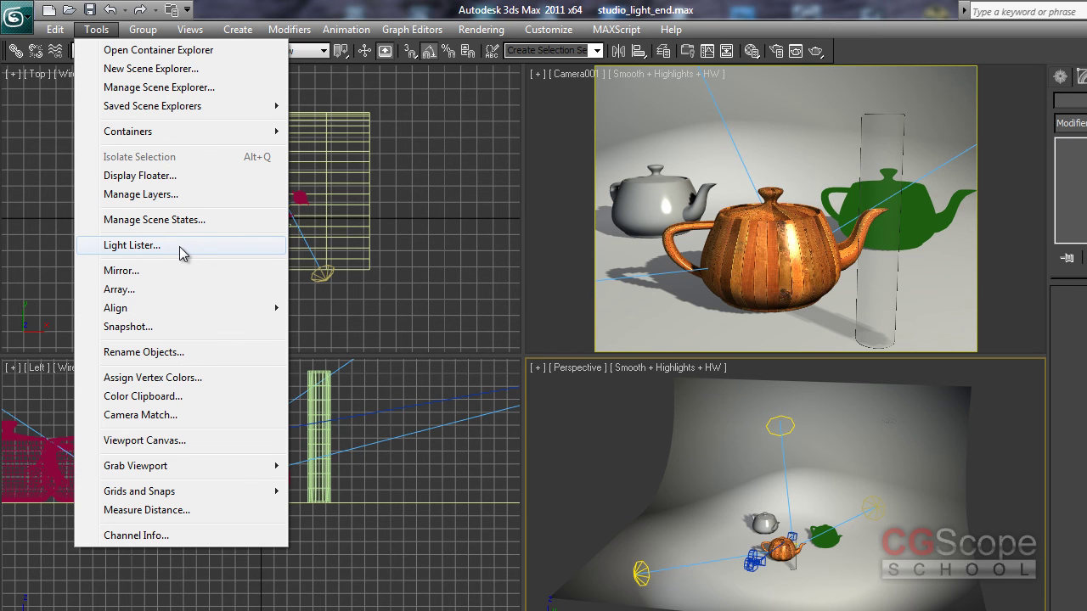
pyautogui.click(178, 248)
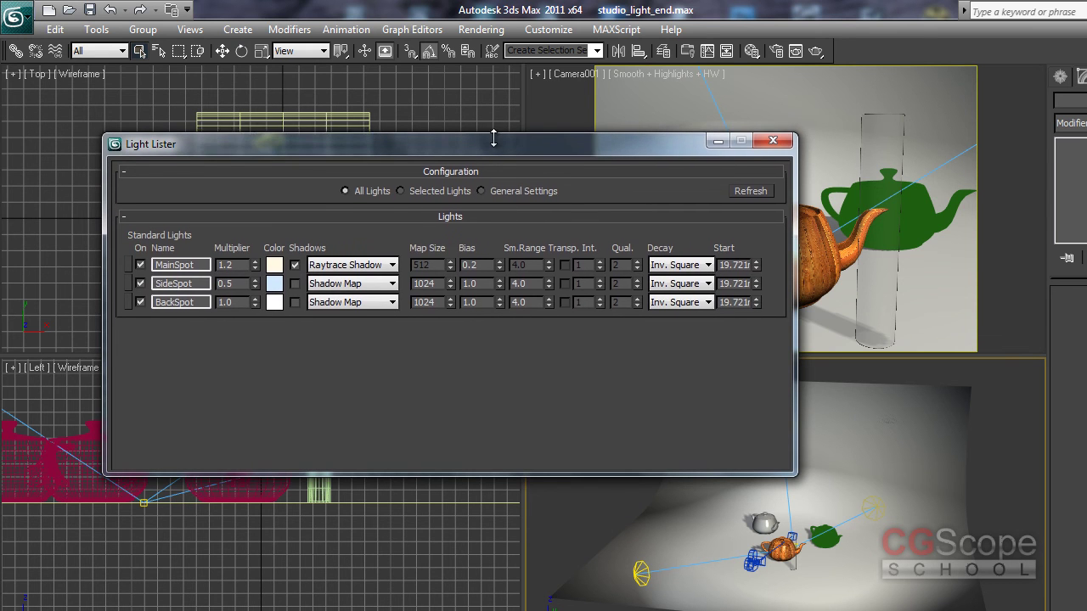
pyautogui.moveTo(475, 150)
pyautogui.mouseDown()
pyautogui.moveTo(514, 142)
pyautogui.moveTo(431, 122)
pyautogui.moveTo(472, 126)
pyautogui.mouseUp()
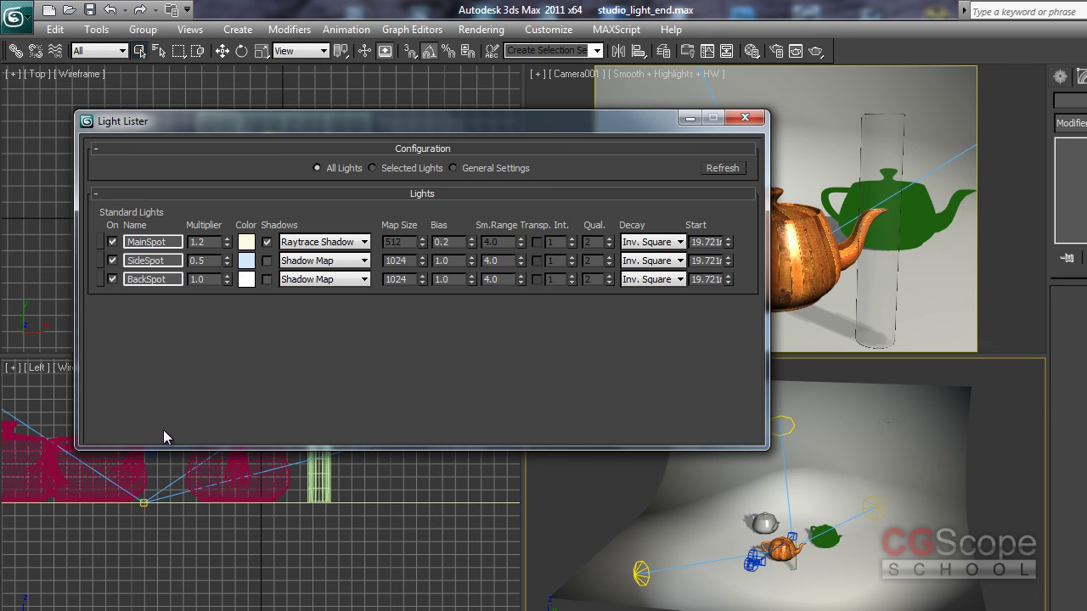
# - Make the Light Lister show only the selected SideSpot light
pyautogui.click(372, 168)
pyautogui.moveTo(462, 123); pyautogui.dragTo(288, 128)
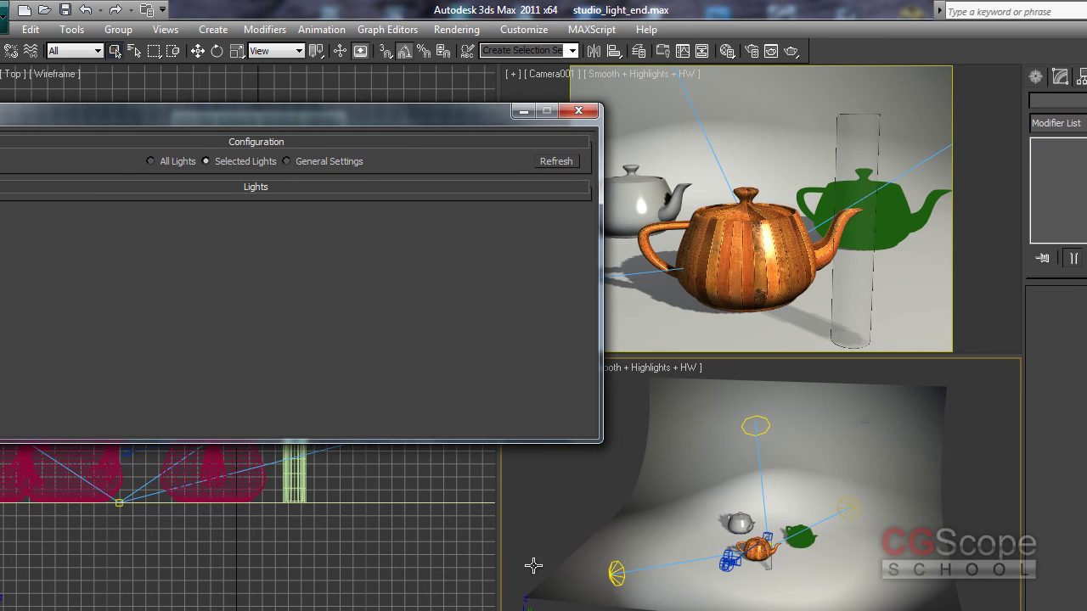
pyautogui.click(616, 574)
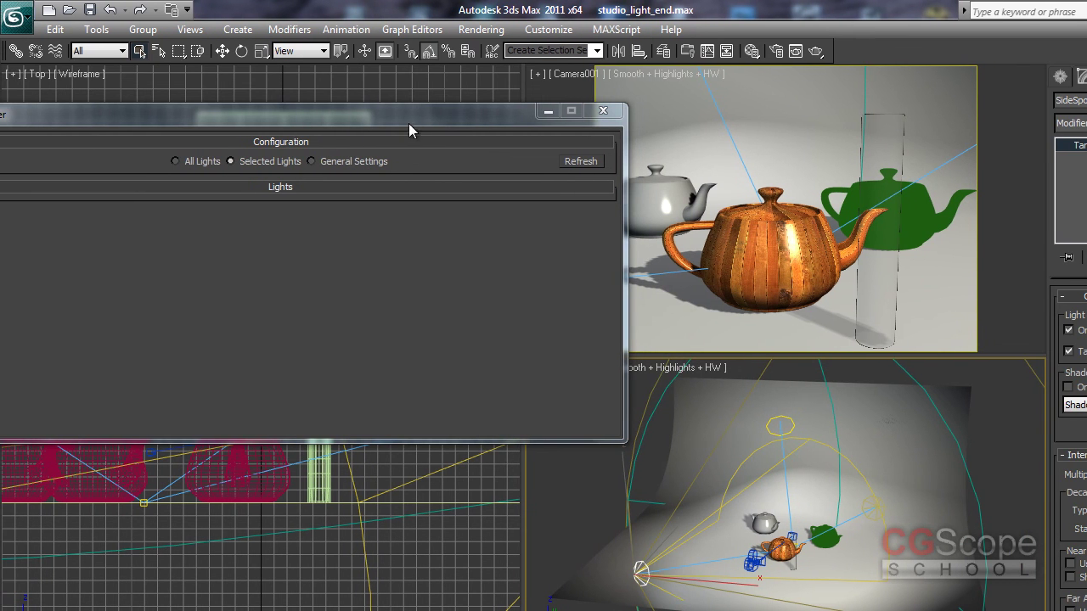
pyautogui.moveTo(406, 115); pyautogui.dragTo(500, 101)
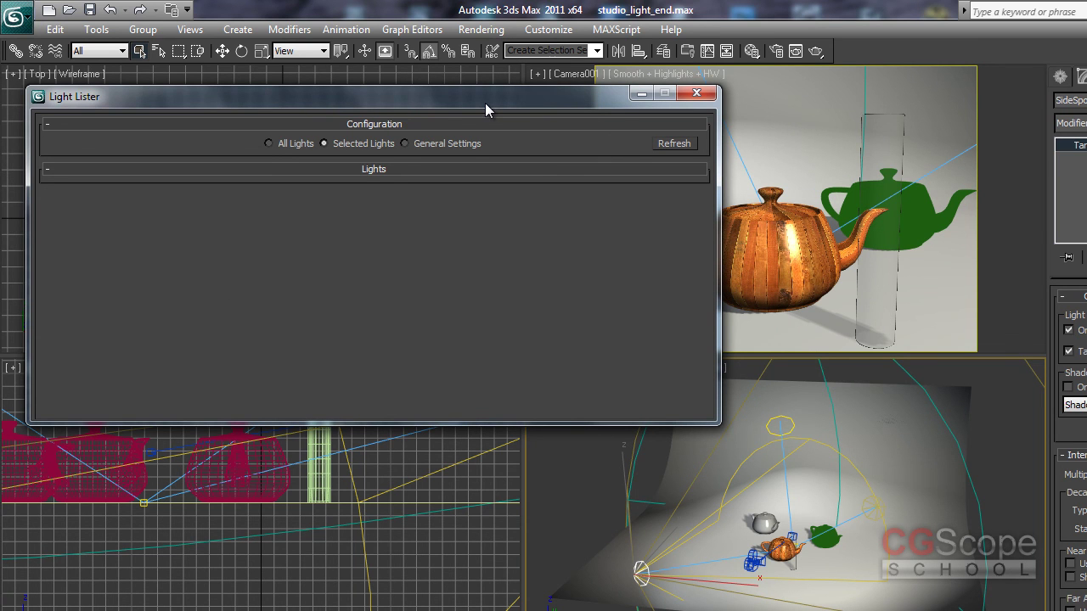
pyautogui.moveTo(484, 103); pyautogui.dragTo(481, 108)
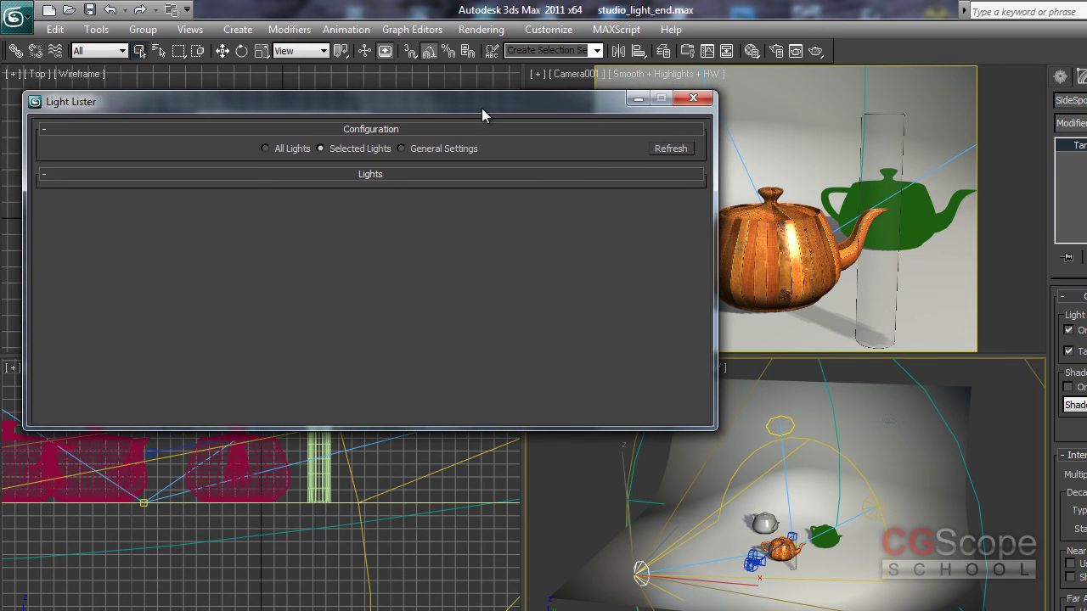
pyautogui.click(670, 148)
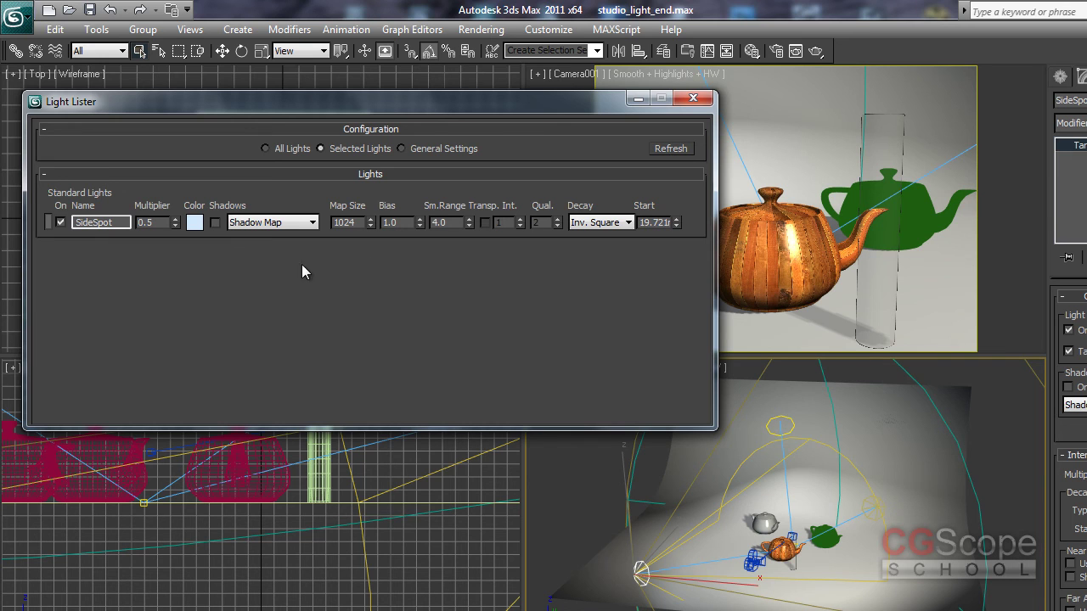
# - Switch the Light Lister back to All Lights, then show General Settings
pyautogui.click(286, 148)
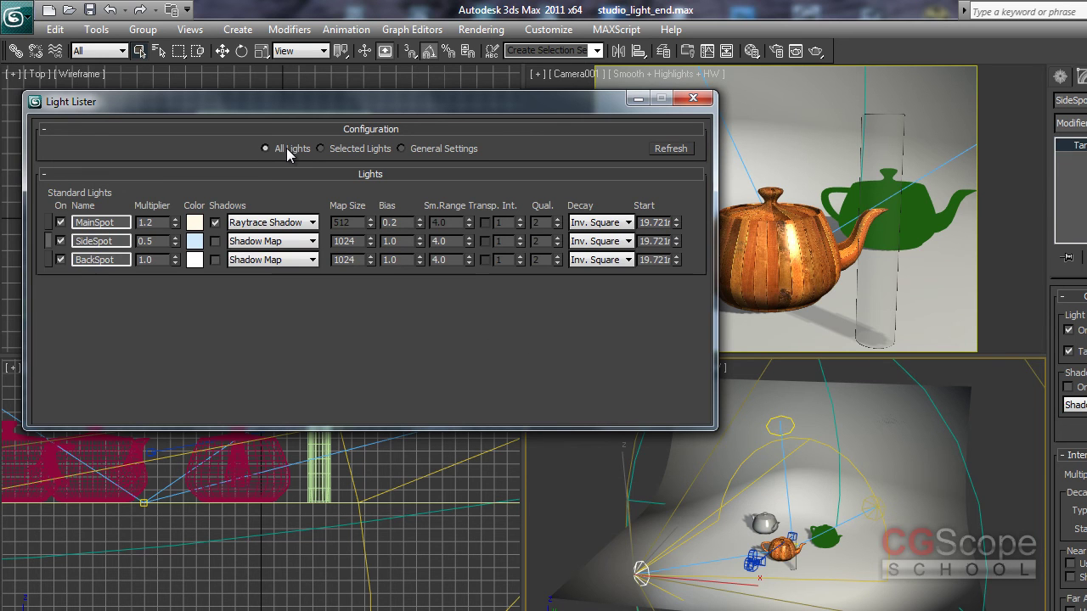
pyautogui.click(653, 150)
pyautogui.click(401, 149)
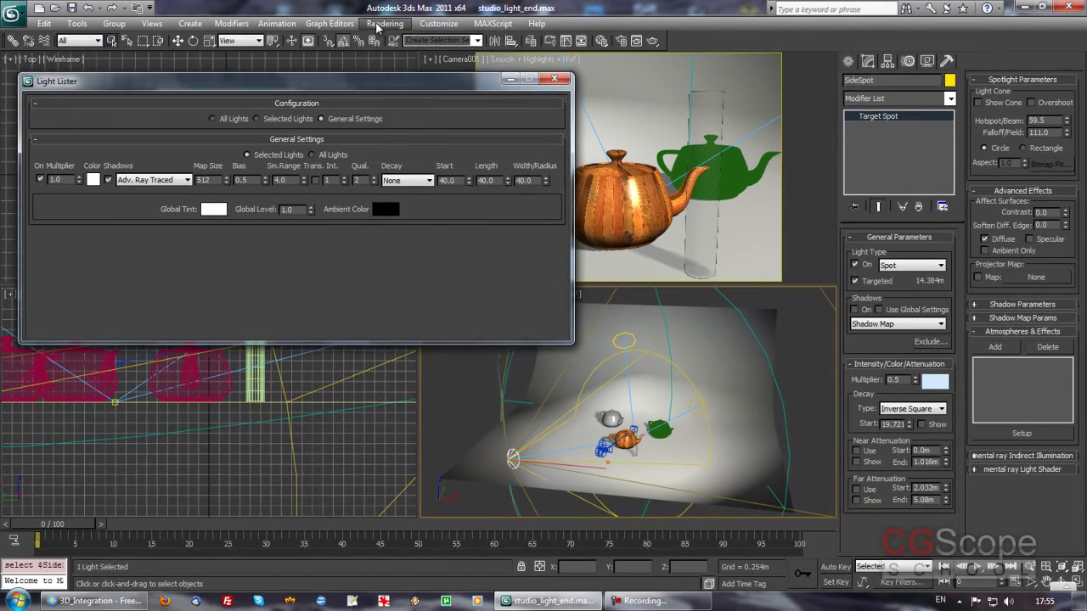
# - Open Rendering > Environment and Effects to inspect the Global Lighting Tint and Level
pyautogui.click(379, 25)
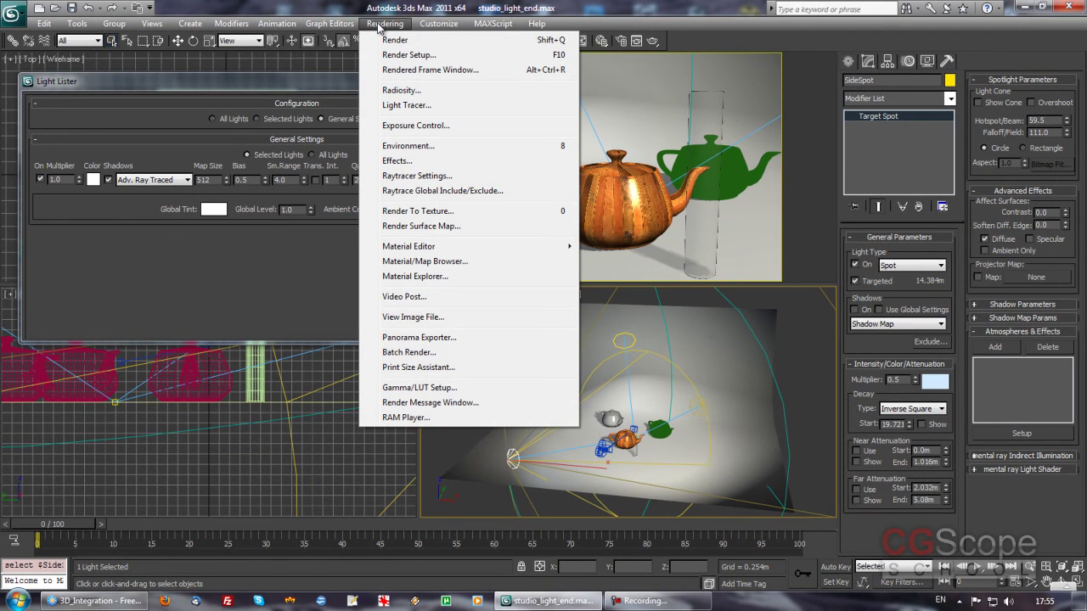
pyautogui.click(435, 146)
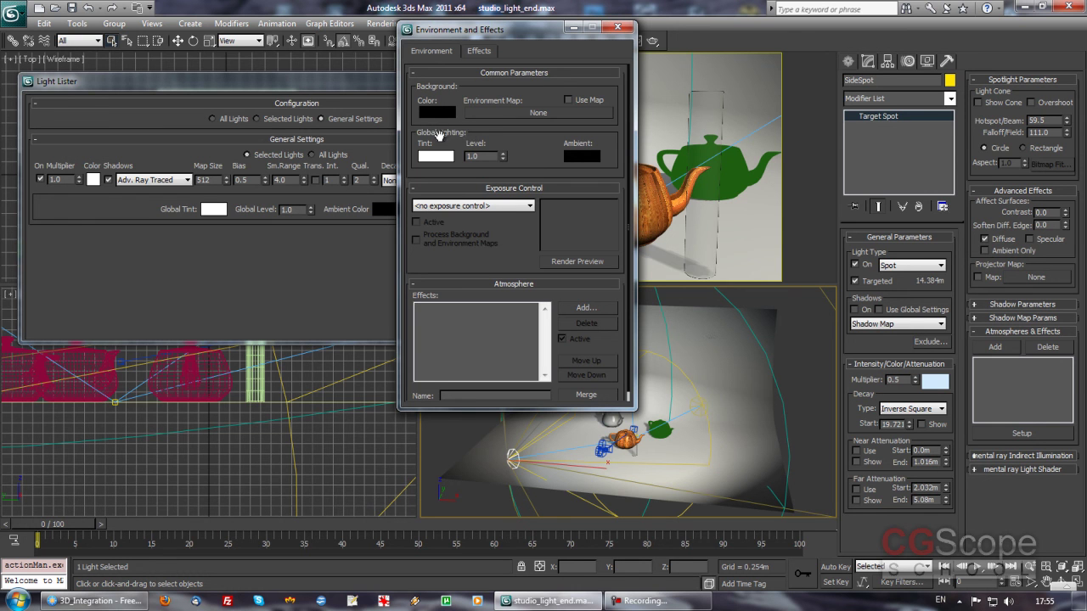
pyautogui.moveTo(545, 29); pyautogui.dragTo(574, 39)
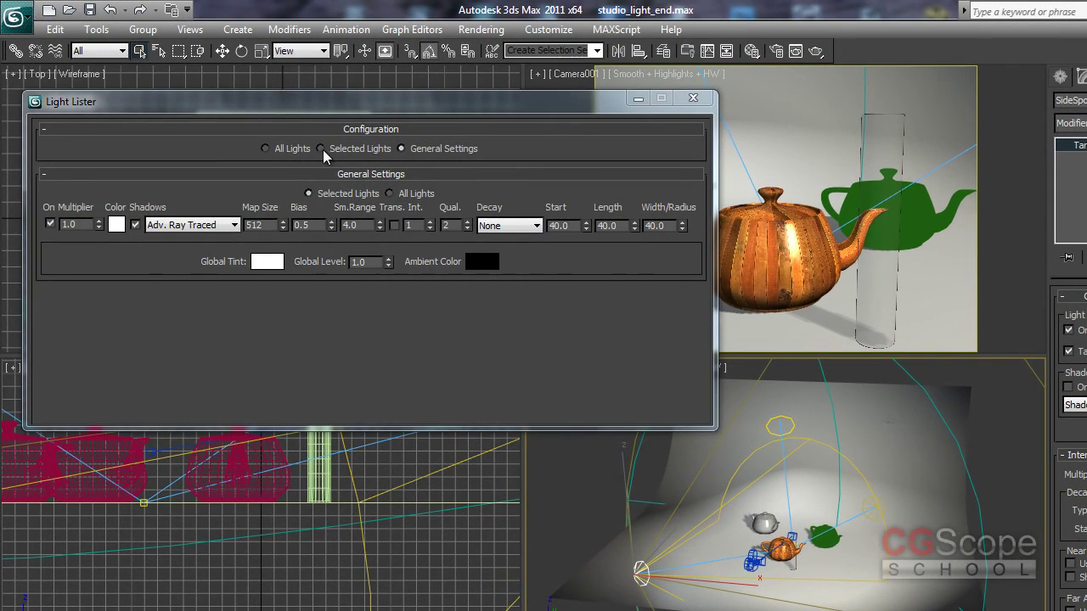
# - List all lights in the Light Lister and refresh the table
pyautogui.click(284, 149)
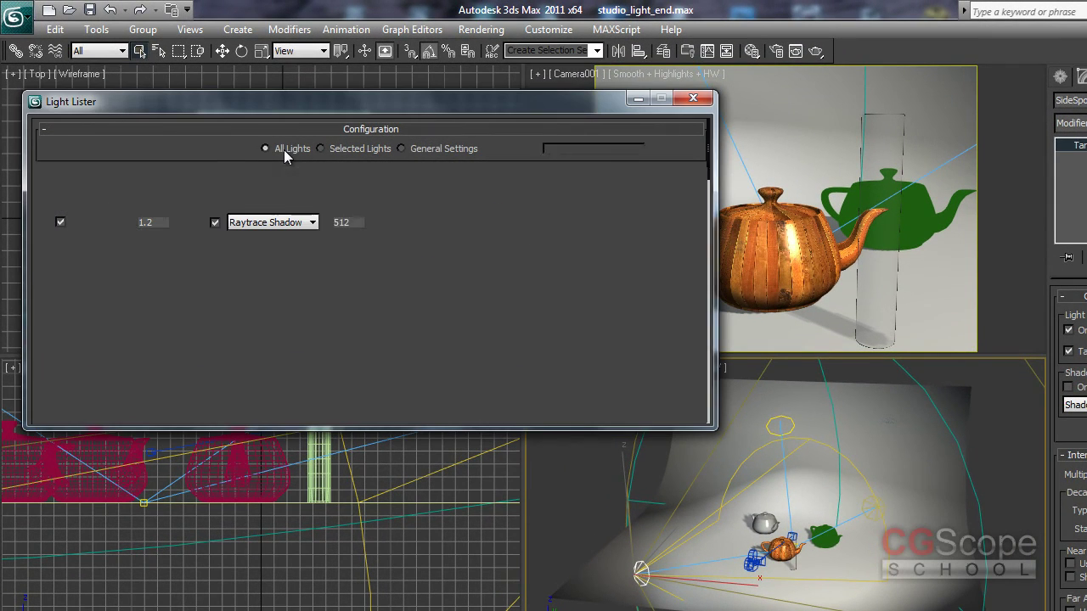
pyautogui.click(637, 148)
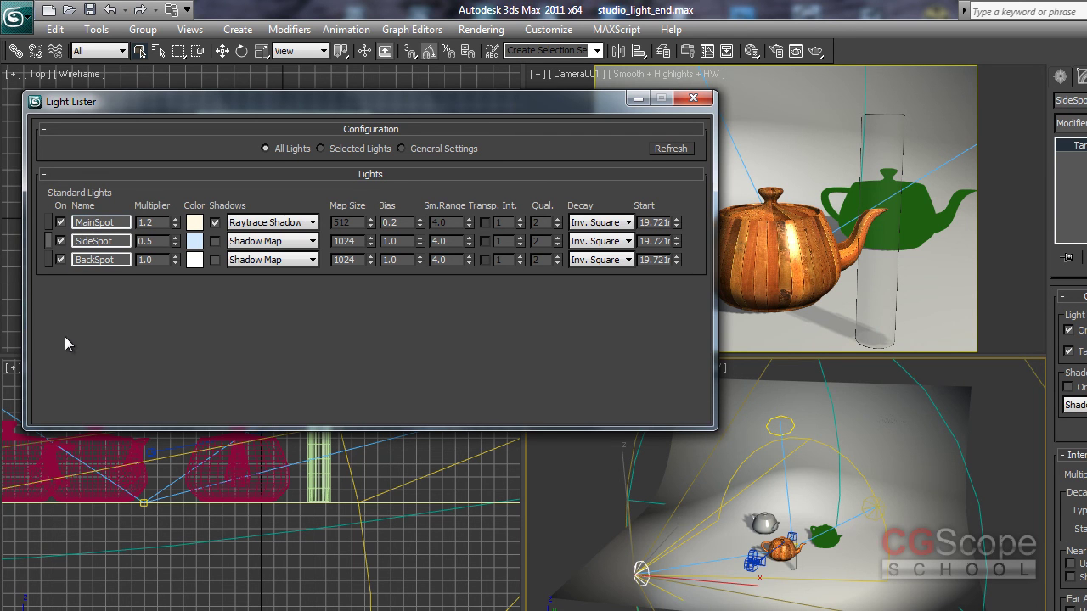
pyautogui.moveTo(484, 102); pyautogui.dragTo(496, 94)
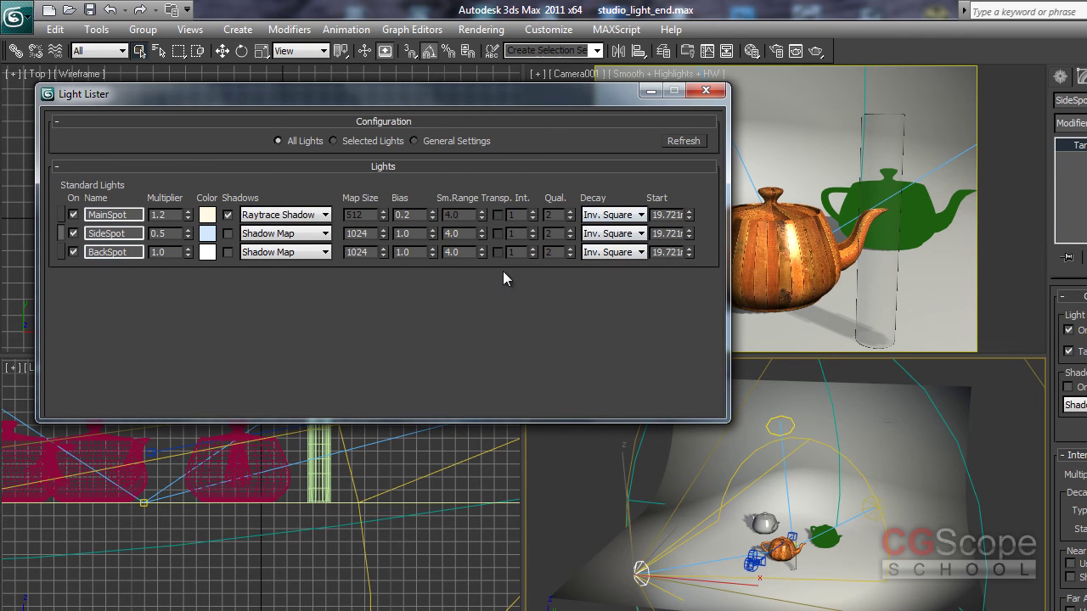
pyautogui.click(694, 141)
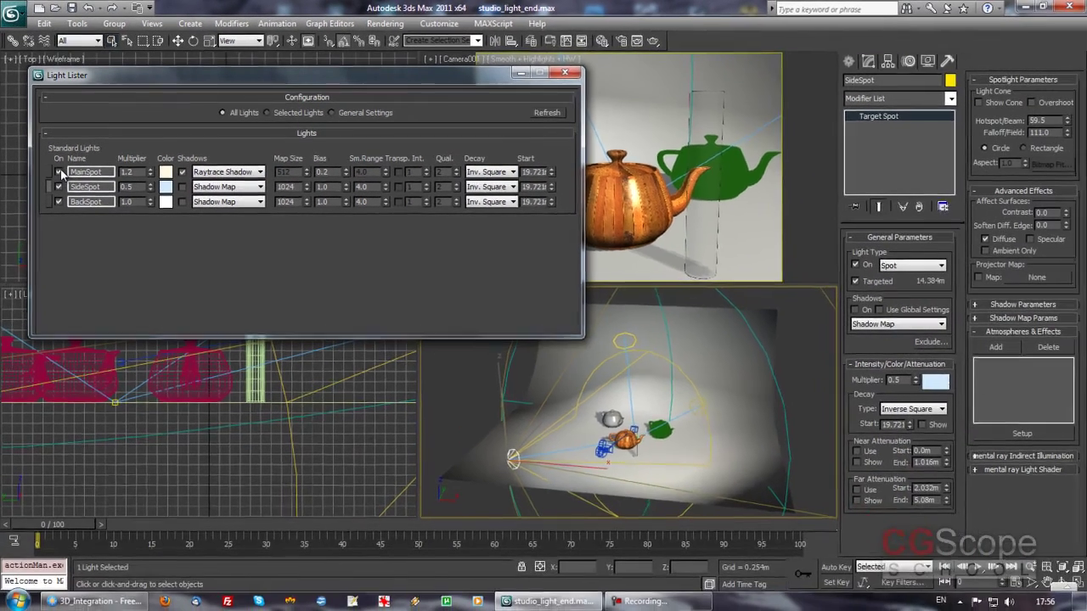
# - Toggle MainSpot off and on repeatedly to compare the lighting, leaving it on
pyautogui.click(59, 172)
pyautogui.click(58, 172)
pyautogui.click(58, 172)
pyautogui.click(59, 172)
pyautogui.click(59, 172)
pyautogui.click(59, 173)
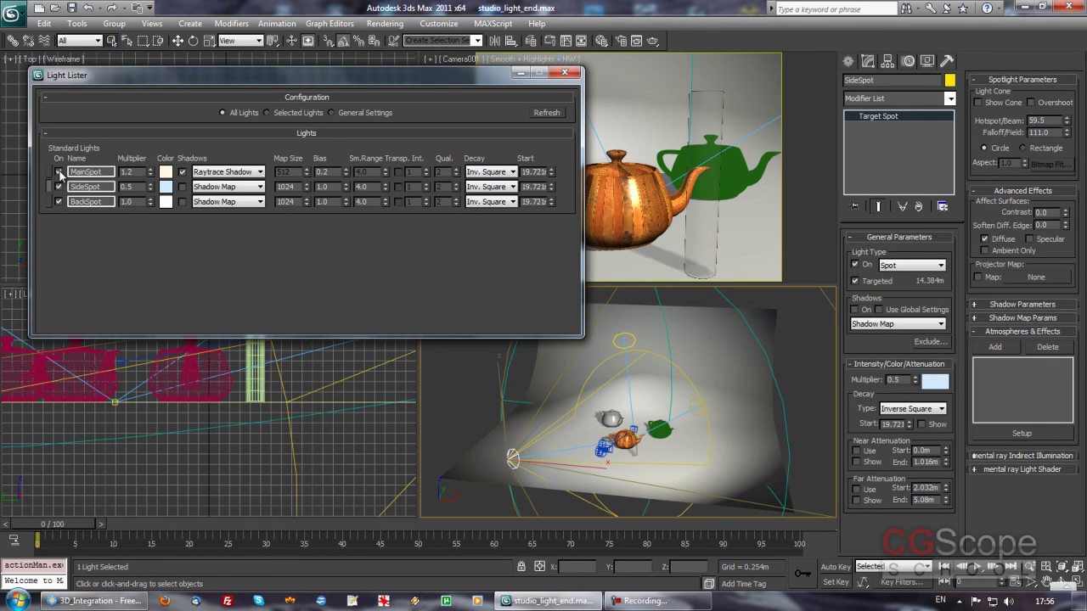
pyautogui.click(59, 174)
# - Select MainSpot, then BackSpot, then MainSpot again from the Light Lister
pyautogui.click(51, 173)
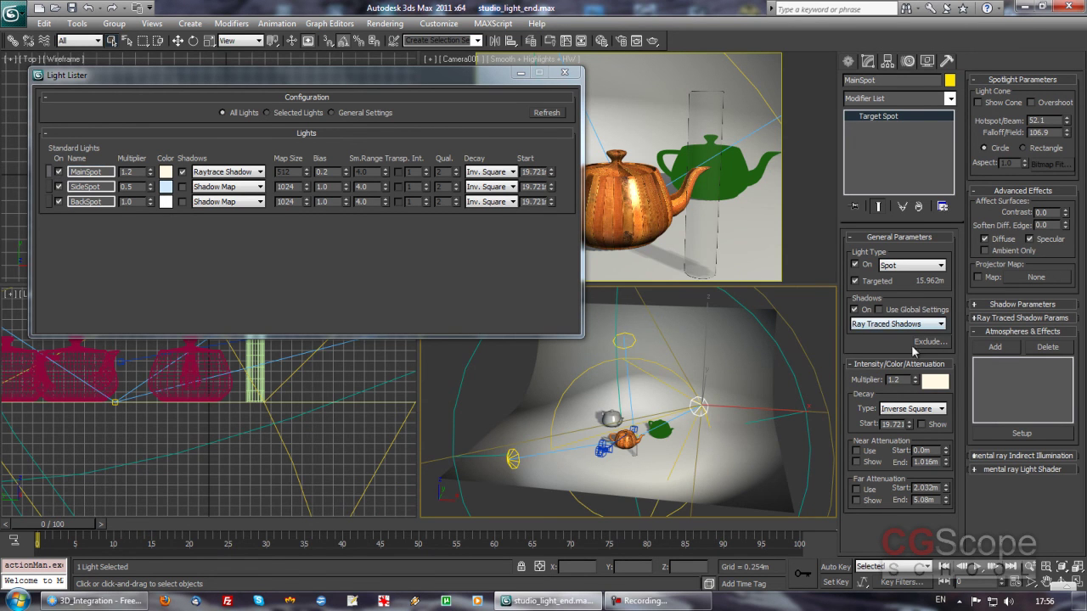
pyautogui.click(51, 200)
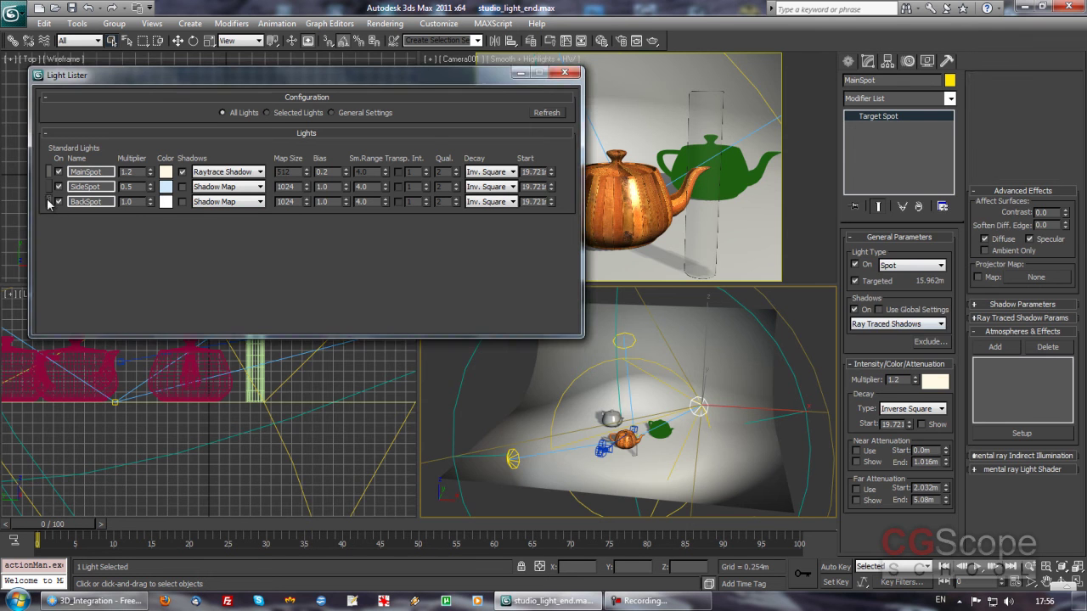
pyautogui.click(85, 173)
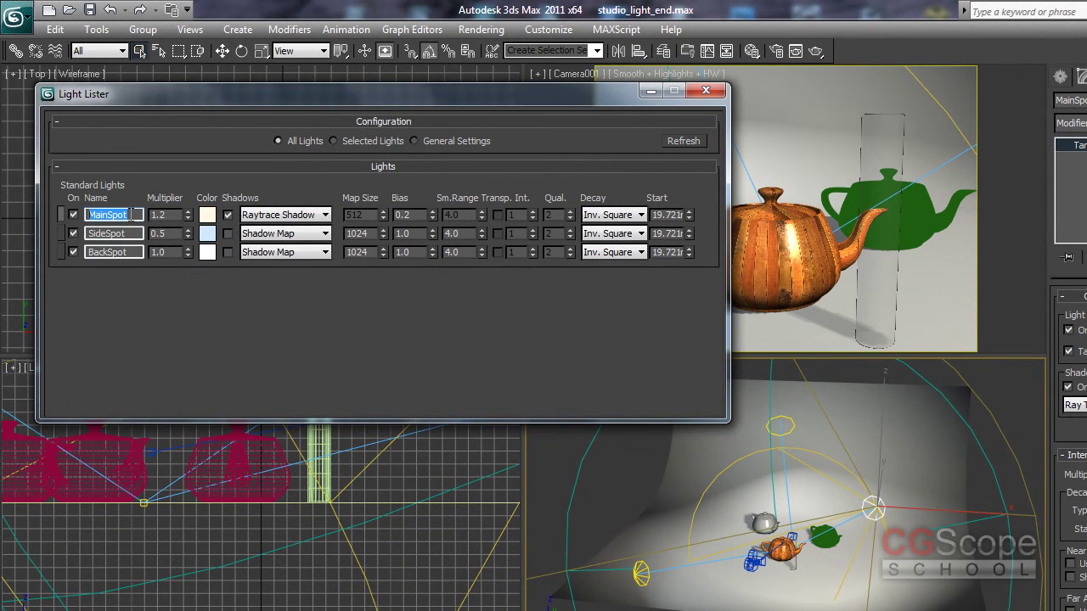
pyautogui.moveTo(132, 215); pyautogui.dragTo(86, 215)
# - Keep Raytrace Shadow as MainSpot's shadow type, then resize and close the Light Lister
pyautogui.click(289, 216)
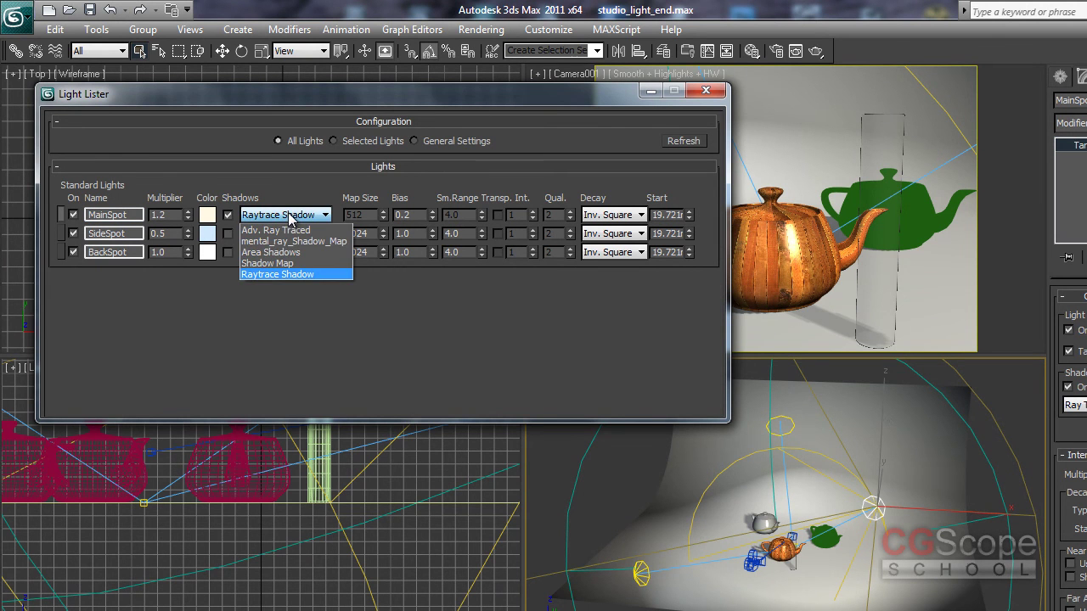
pyautogui.click(296, 197)
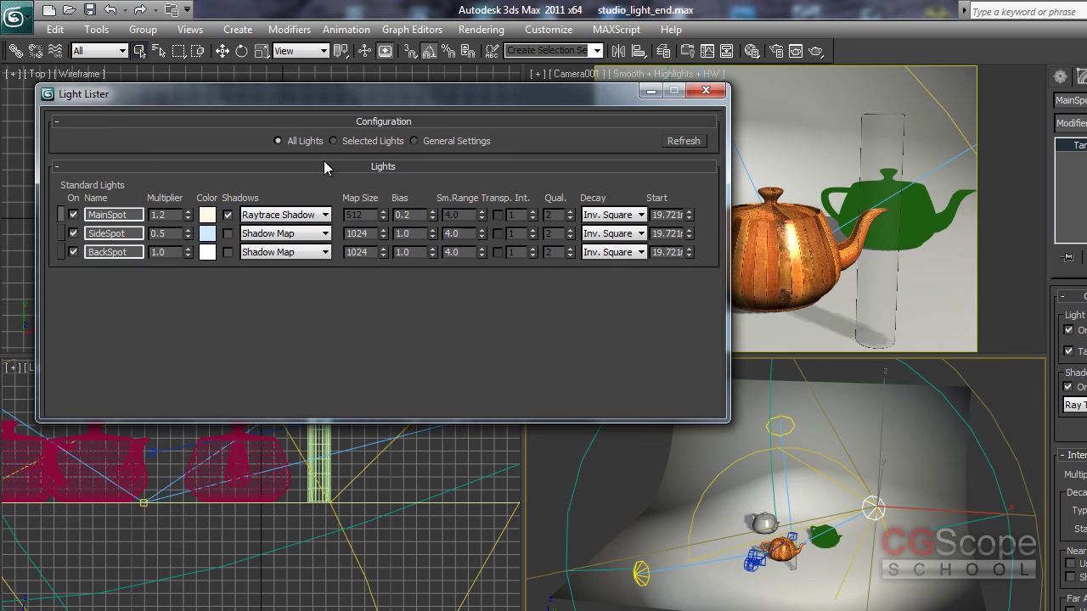
pyautogui.moveTo(458, 92)
pyautogui.mouseDown()
pyautogui.moveTo(460, 111)
pyautogui.moveTo(455, 103)
pyautogui.mouseUp()
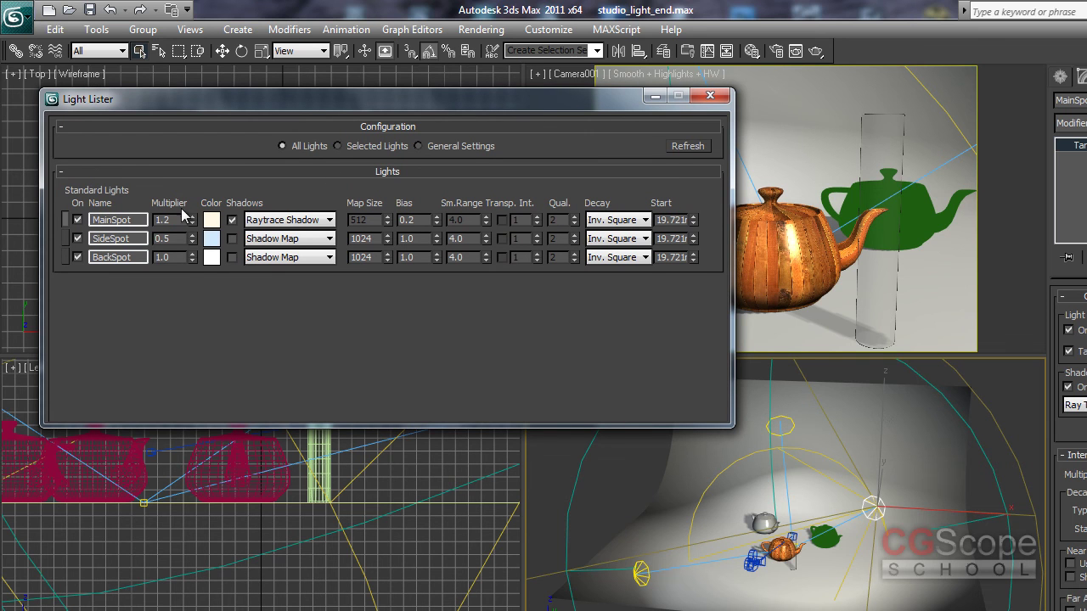
pyautogui.moveTo(344, 102); pyautogui.dragTo(360, 100)
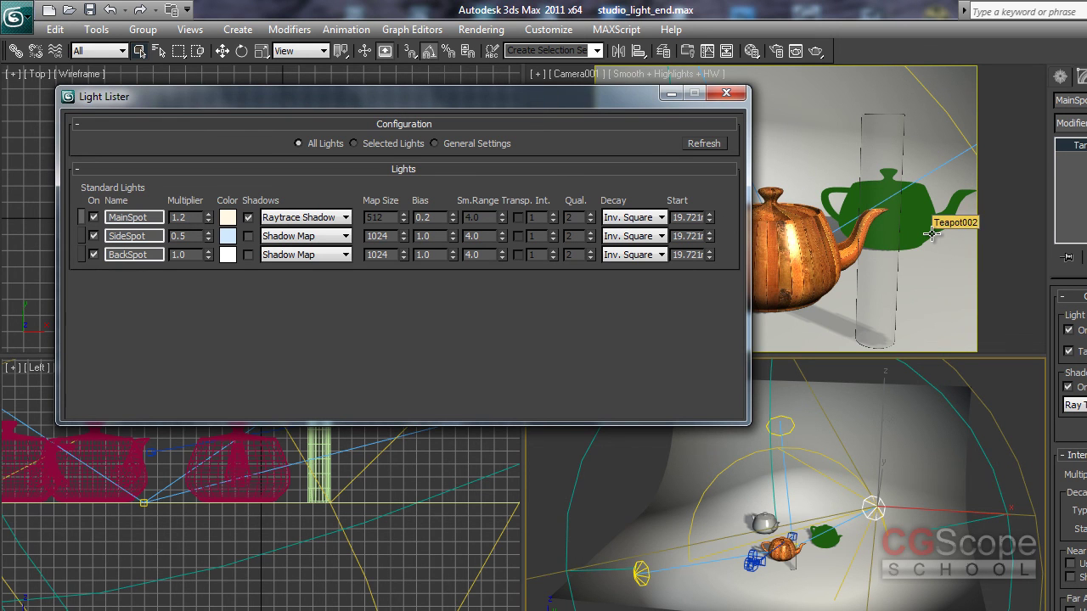
pyautogui.moveTo(536, 97); pyautogui.dragTo(542, 103)
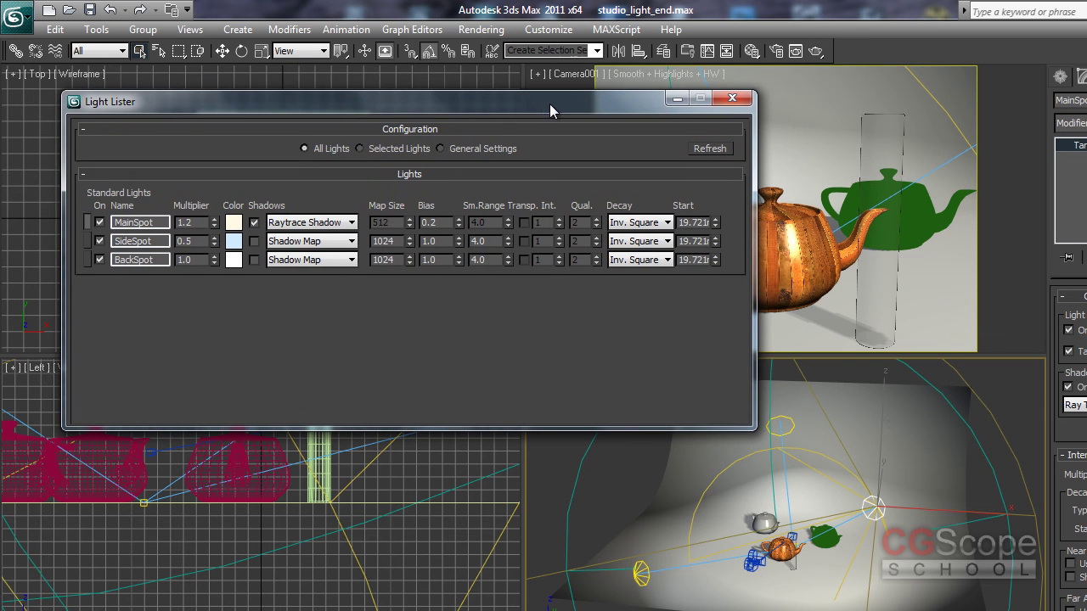
pyautogui.moveTo(532, 92)
pyautogui.mouseDown()
pyautogui.moveTo(532, 75)
pyautogui.moveTo(519, 118)
pyautogui.mouseUp()
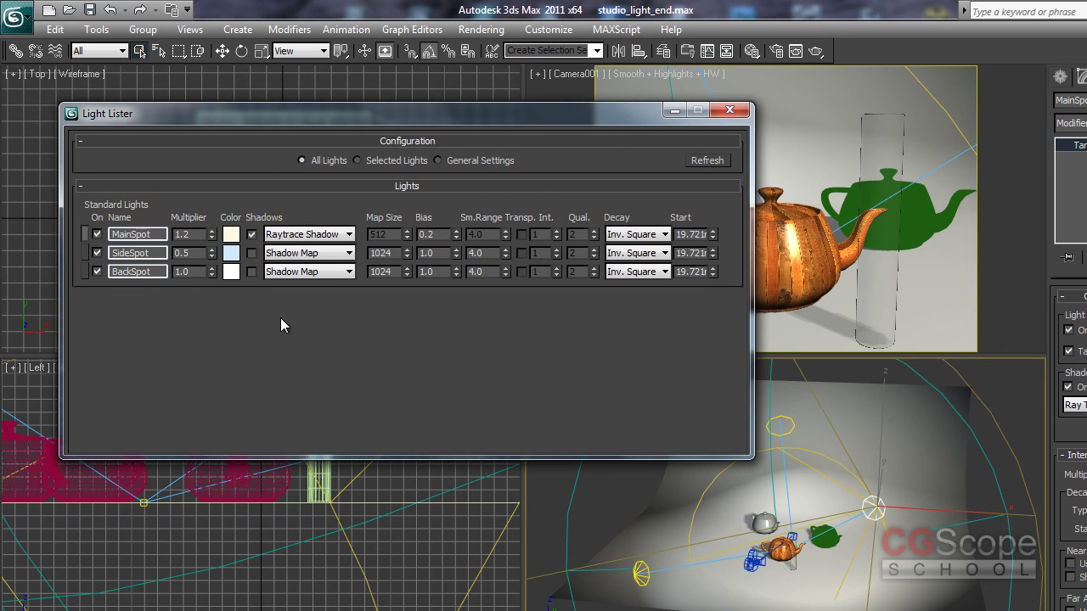
pyautogui.moveTo(435, 111); pyautogui.dragTo(425, 110)
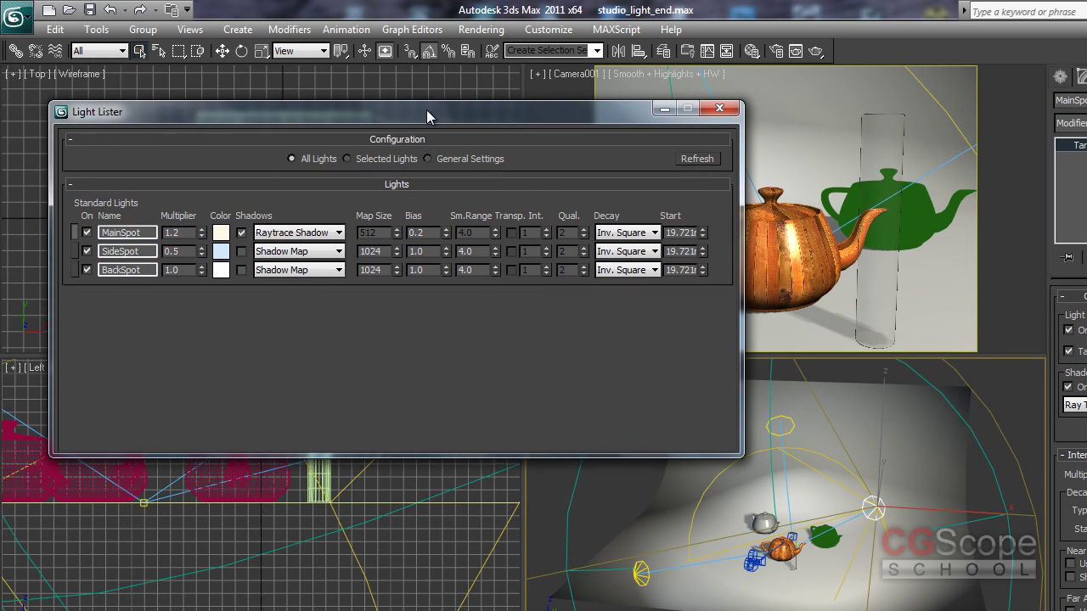
pyautogui.moveTo(427, 117); pyautogui.dragTo(429, 110)
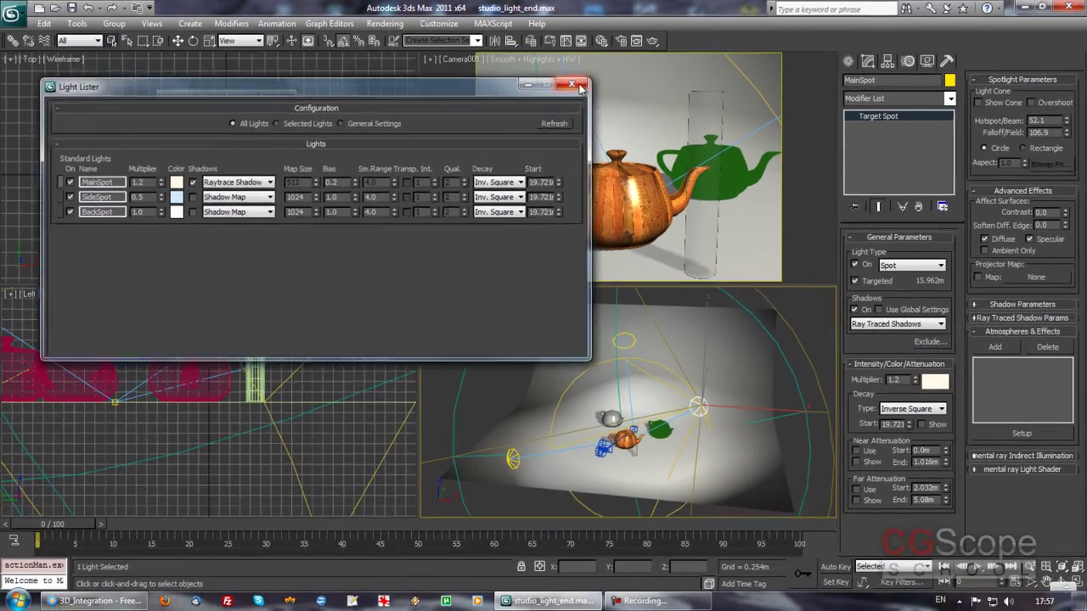
pyautogui.click(660, 96)
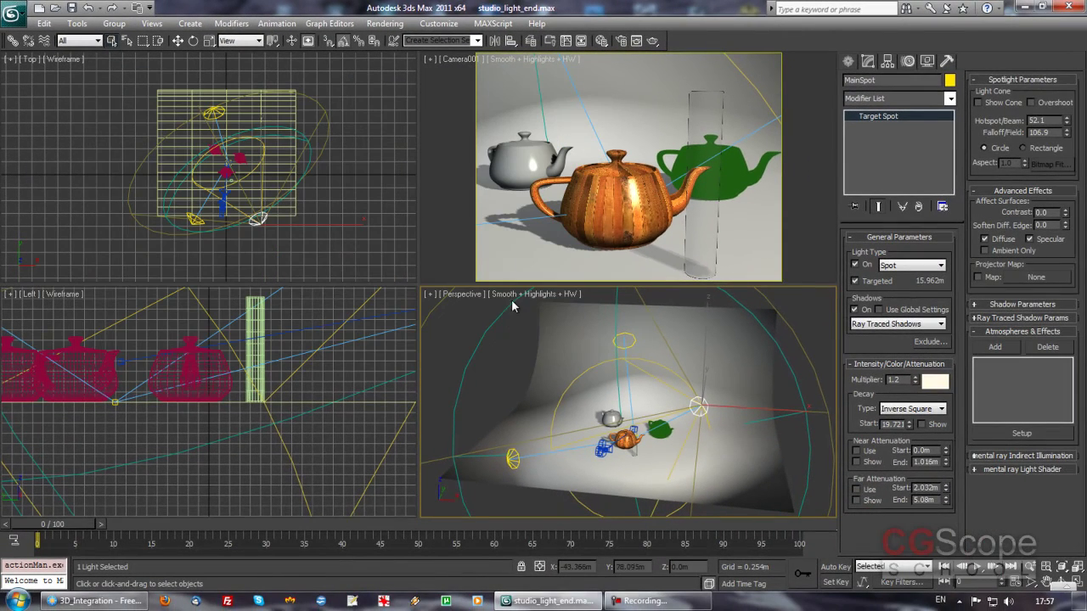